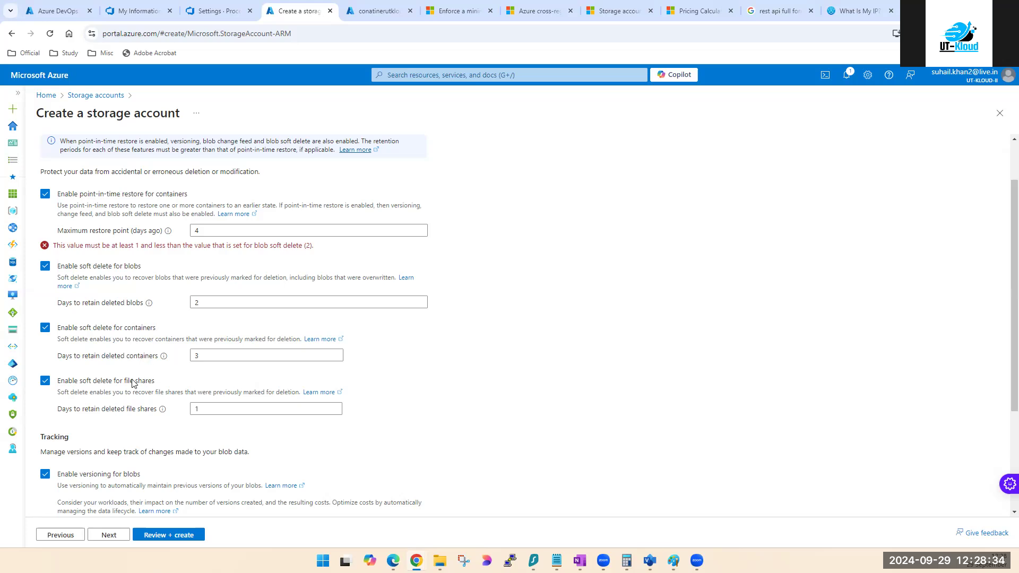
{"action": "left_click_drag", "start_coordinate": [124, 381], "coordinate": [138, 382]}
{"action": "double_click", "coordinate": [86, 328]}
{"action": "left_click_drag", "start_coordinate": [97, 333], "coordinate": [98, 335]}
{"action": "left_click_drag", "start_coordinate": [80, 195], "coordinate": [131, 196]}
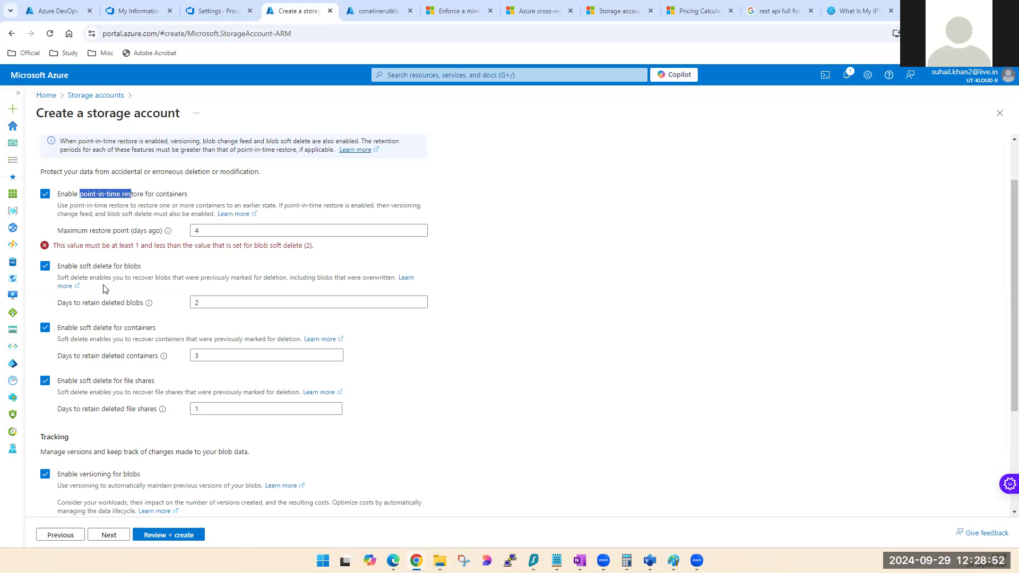
Step: Try 366 as the maximum restore point for containers, and replace it with 5 days
{"action": "double_click", "coordinate": [203, 230]}
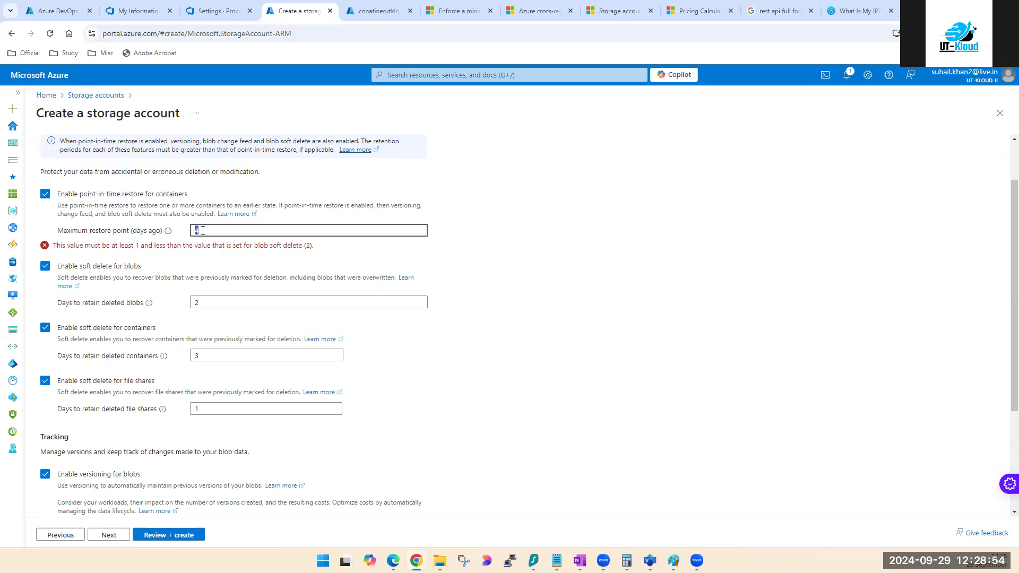
{"action": "type", "text": "366"}
{"action": "double_click", "coordinate": [207, 235]}
{"action": "type", "text": "5"}
Step: Try a retention of 999999 days for deleted blobs
{"action": "double_click", "coordinate": [194, 302]}
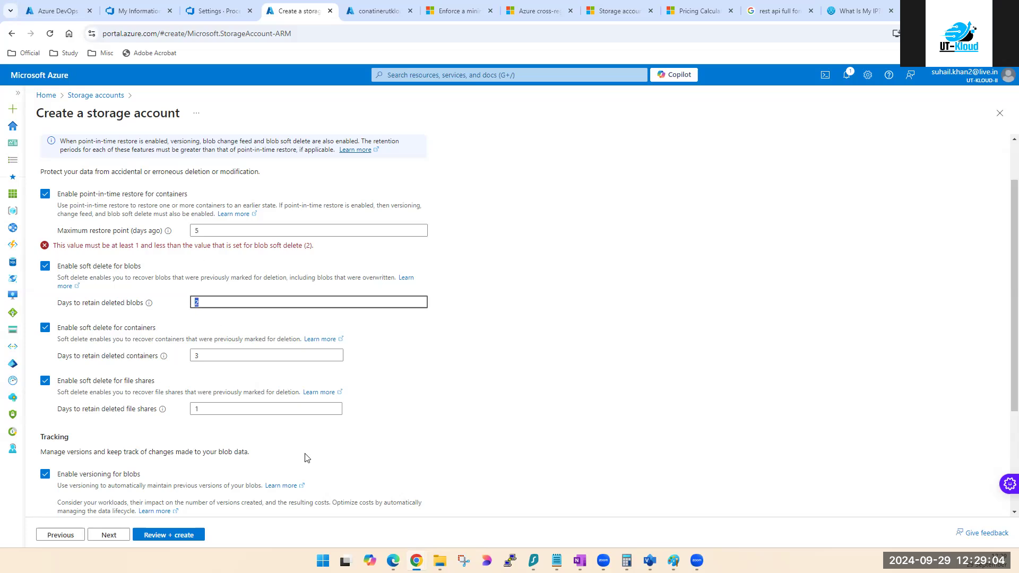
{"action": "type", "text": "999999"}
{"action": "key", "text": "Tab"}
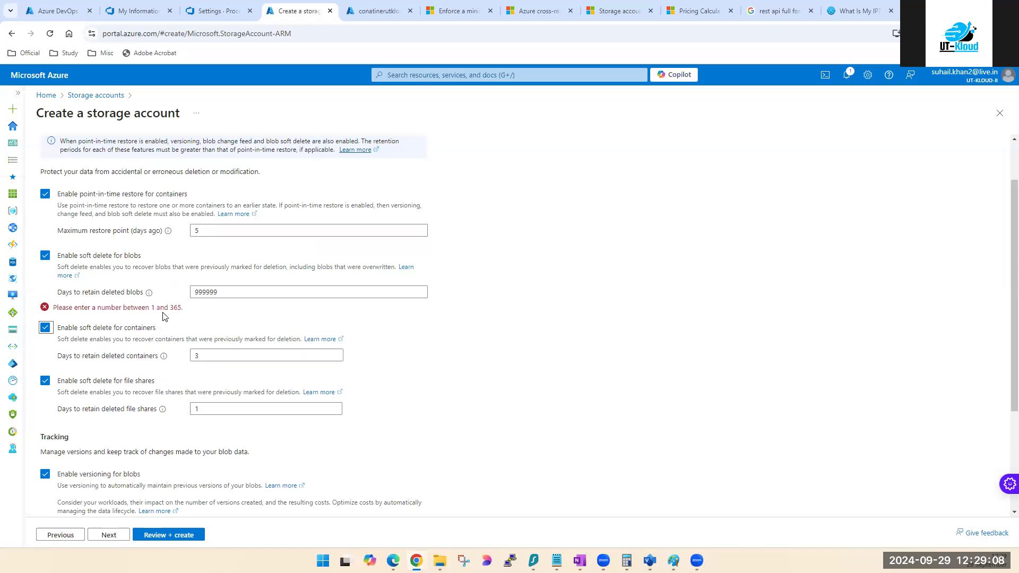
Step: Set the retention for deleted blobs to 364 days and the maximum restore point for containers to 363 days
{"action": "double_click", "coordinate": [215, 292]}
{"action": "type", "text": "364"}
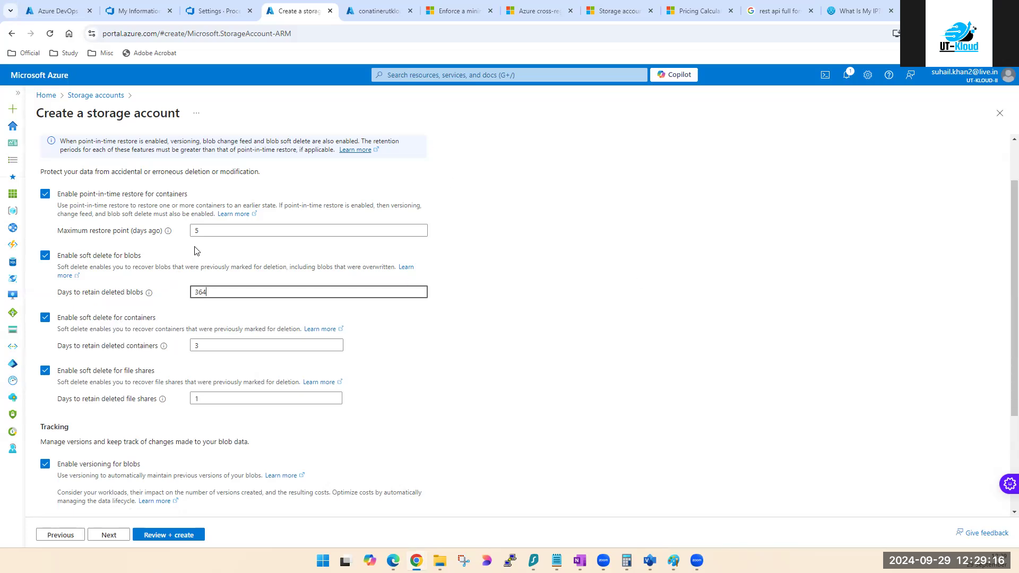
{"action": "double_click", "coordinate": [204, 231]}
{"action": "type", "text": "365"}
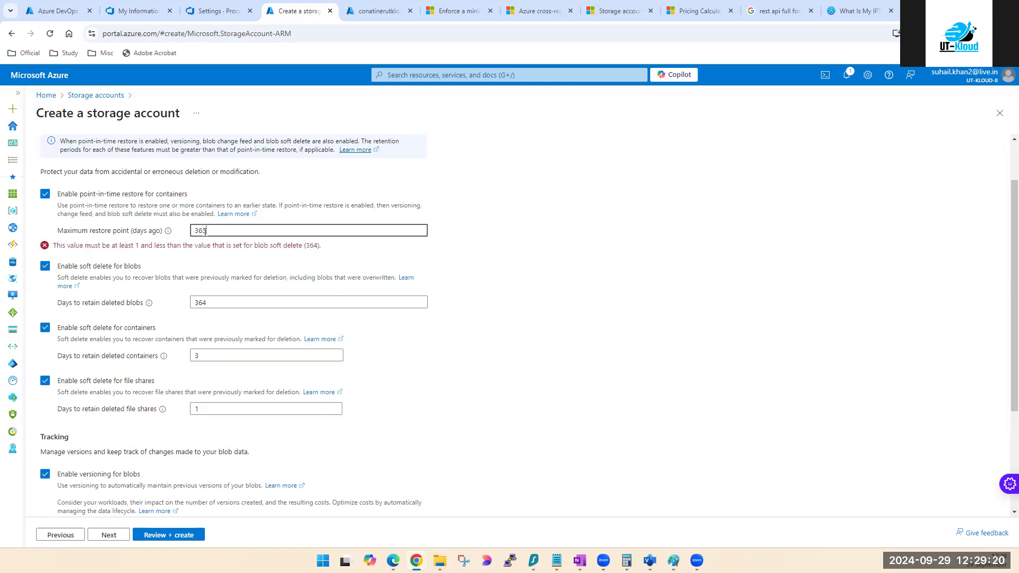
{"action": "double_click", "coordinate": [205, 232]}
{"action": "type", "text": "363"}
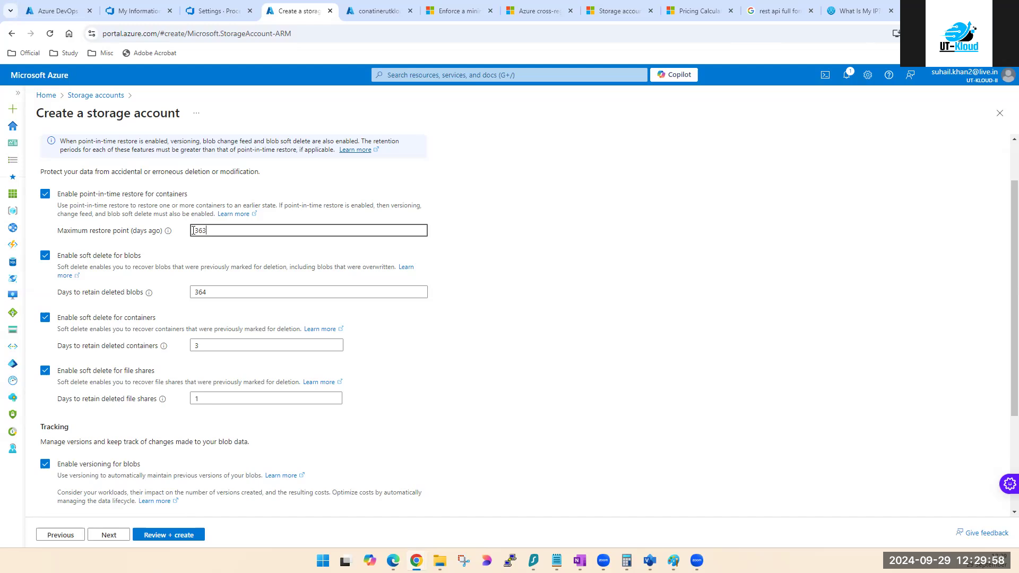
Step: Review the tracking options, point-in-time restore for containers and soft delete for blobs in the data protection settings
{"action": "scroll", "coordinate": [295, 330], "scroll_direction": "down", "scroll_amount": 3}
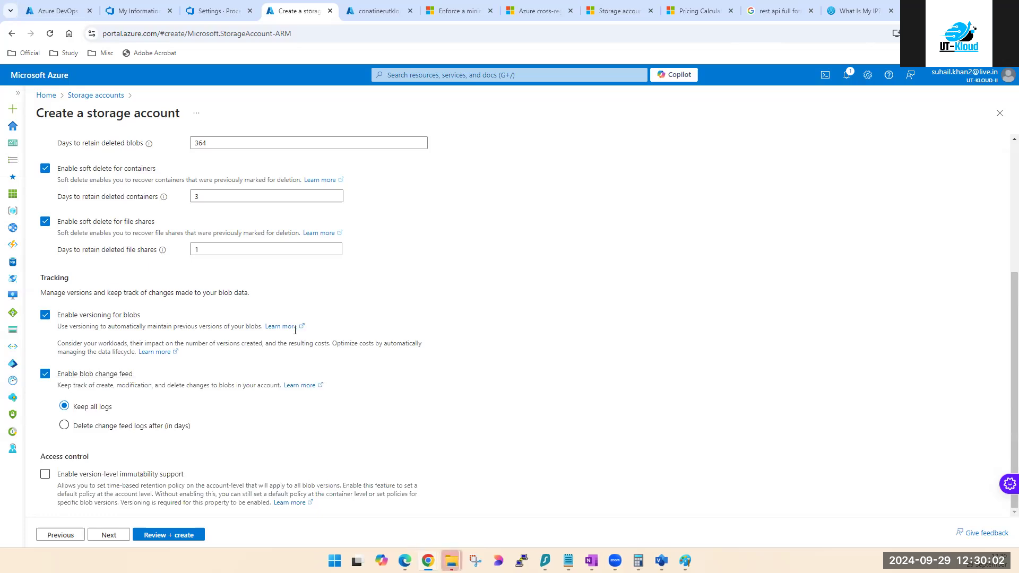
{"action": "scroll", "coordinate": [295, 330], "scroll_direction": "up", "scroll_amount": 4}
{"action": "left_click_drag", "start_coordinate": [80, 255], "coordinate": [144, 261]}
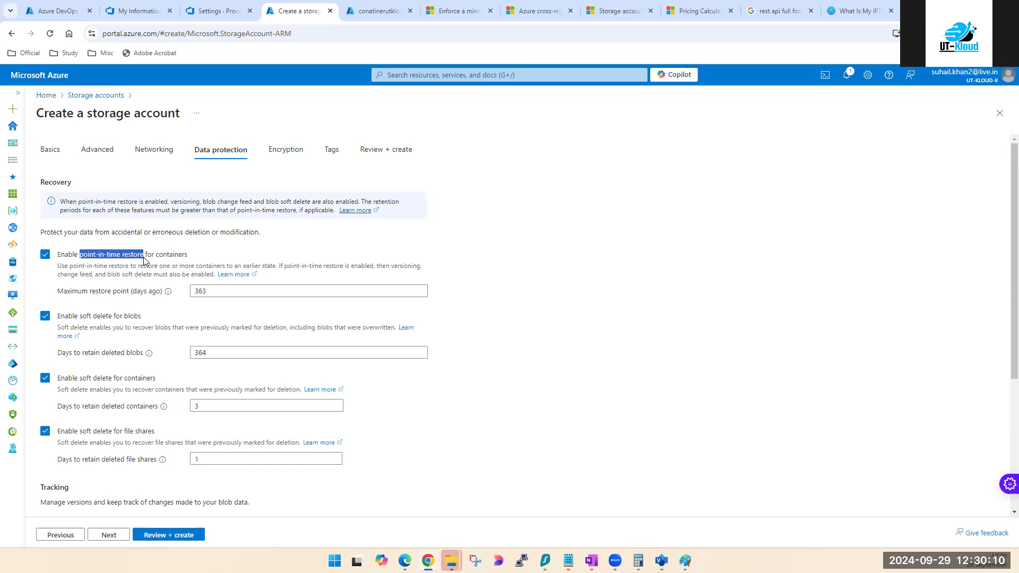
{"action": "double_click", "coordinate": [128, 318]}
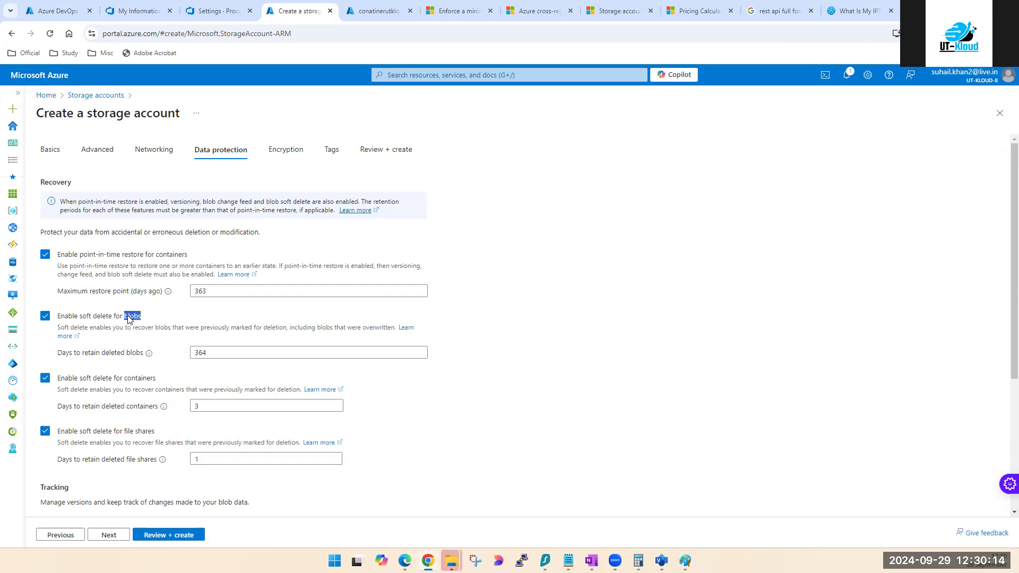
{"action": "left_click_drag", "start_coordinate": [80, 257], "coordinate": [144, 264]}
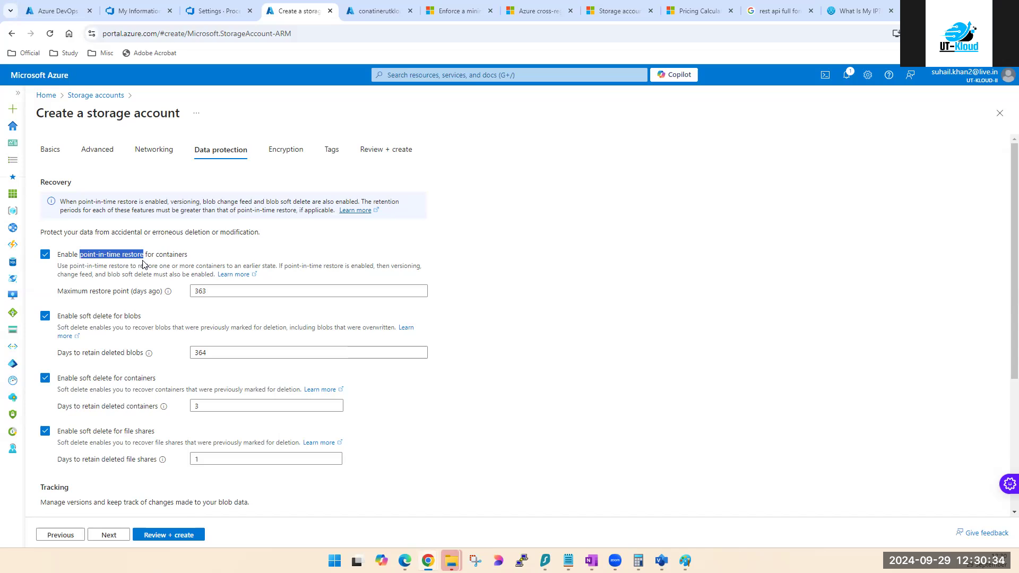
{"action": "left_click", "coordinate": [97, 318]}
{"action": "double_click", "coordinate": [98, 317]}
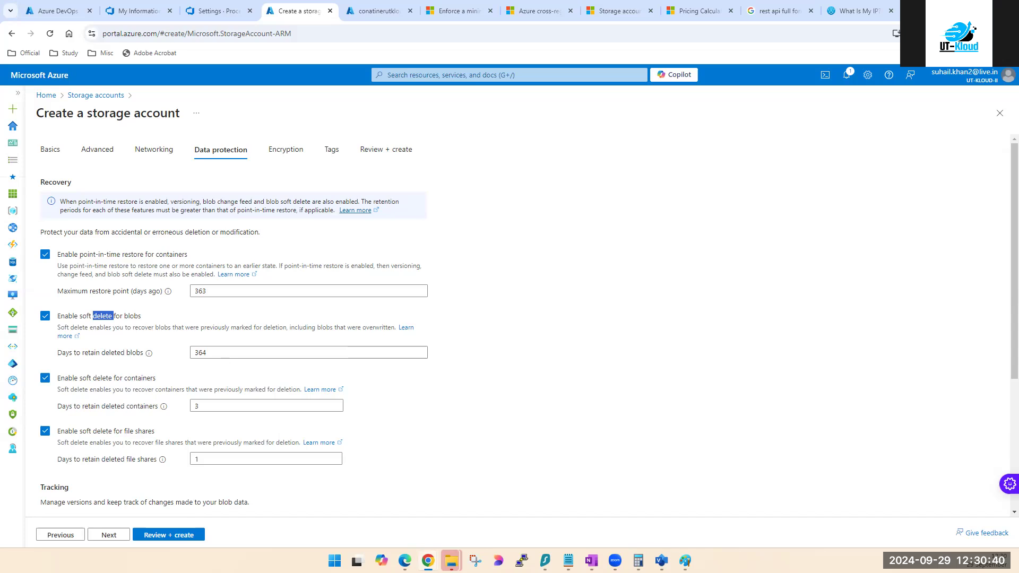
Step: Switch to Notepad and replace the contents of the open note with "container = folder"
{"action": "left_click", "coordinate": [568, 561]}
{"action": "left_click", "coordinate": [466, 255]}
{"action": "key", "text": "ctrl+a"}
{"action": "type", "text": "con"}
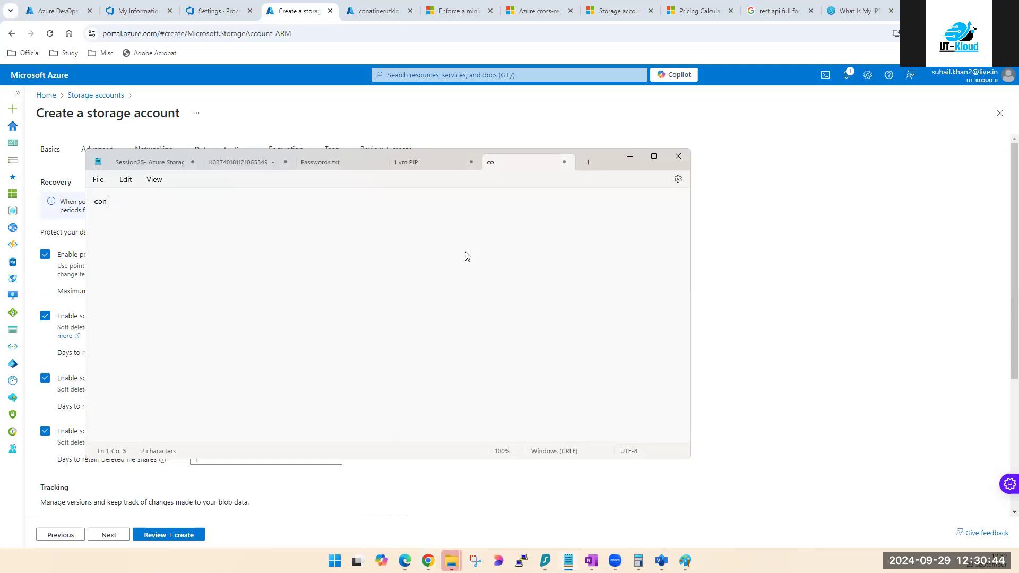
{"action": "type", "text": "tainer = folder"}
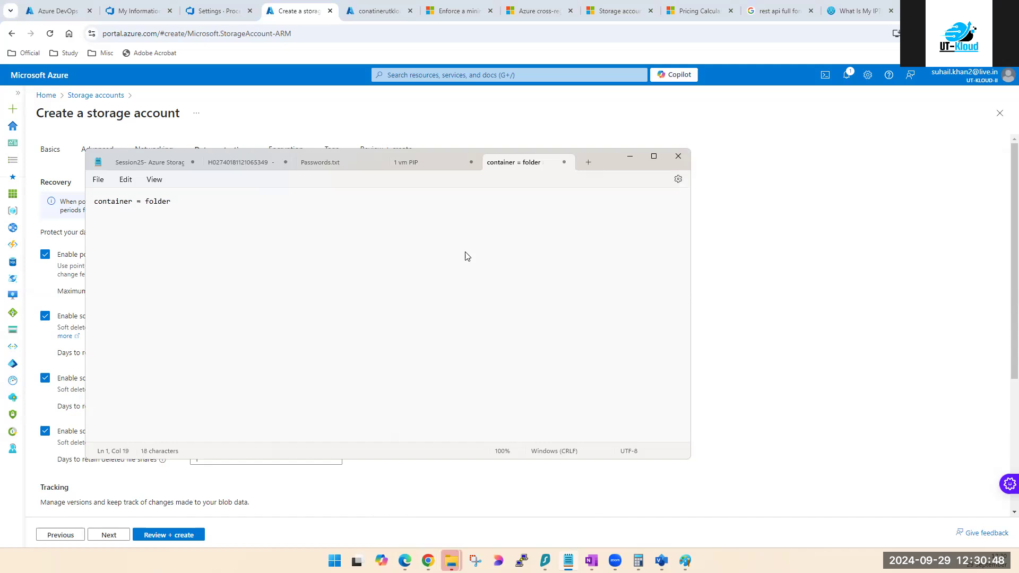
Step: Add the line "blobs = file" below it and align the equals signs of both lines
{"action": "key", "text": "Return"}
{"action": "type", "text": "blobs\t\t="}
{"action": "key", "text": "Up"}
{"action": "key", "text": "Left"}
{"action": "key", "text": "Left"}
{"action": "key", "text": "Left"}
{"action": "key", "text": "Left"}
{"action": "key", "text": "Left"}
{"action": "key", "text": "Left"}
{"action": "key", "text": "Left"}
{"action": "key", "text": "Tab"}
{"action": "key", "text": "Down"}
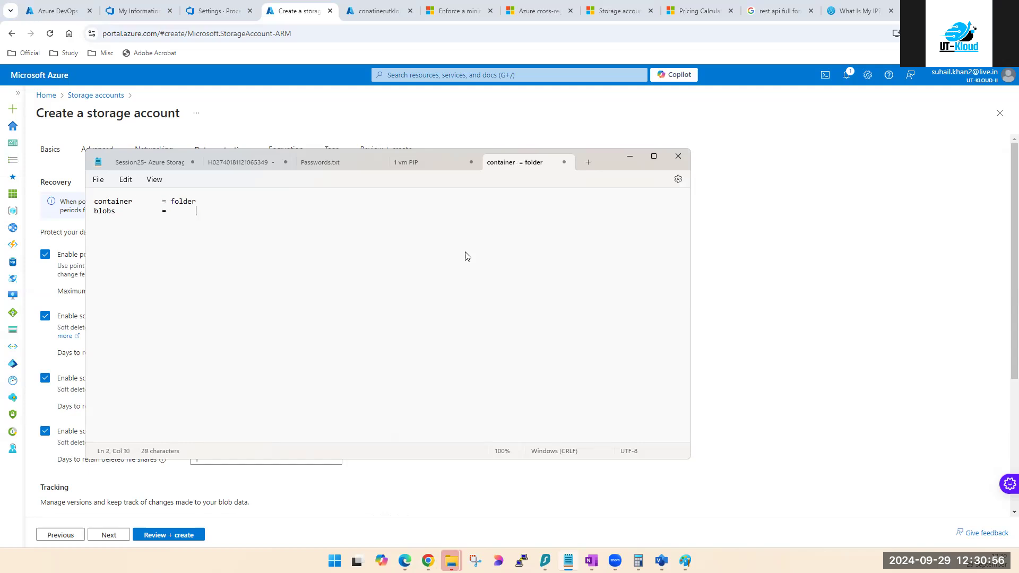
{"action": "type", "text": "file"}
Step: Add the line "container point in time restore" below the definitions, separated by a blank line
{"action": "key", "text": "Return"}
{"action": "type", "text": "conatiner"}
{"action": "type", "text": " point in"}
{"action": "type", "text": " time restore"}
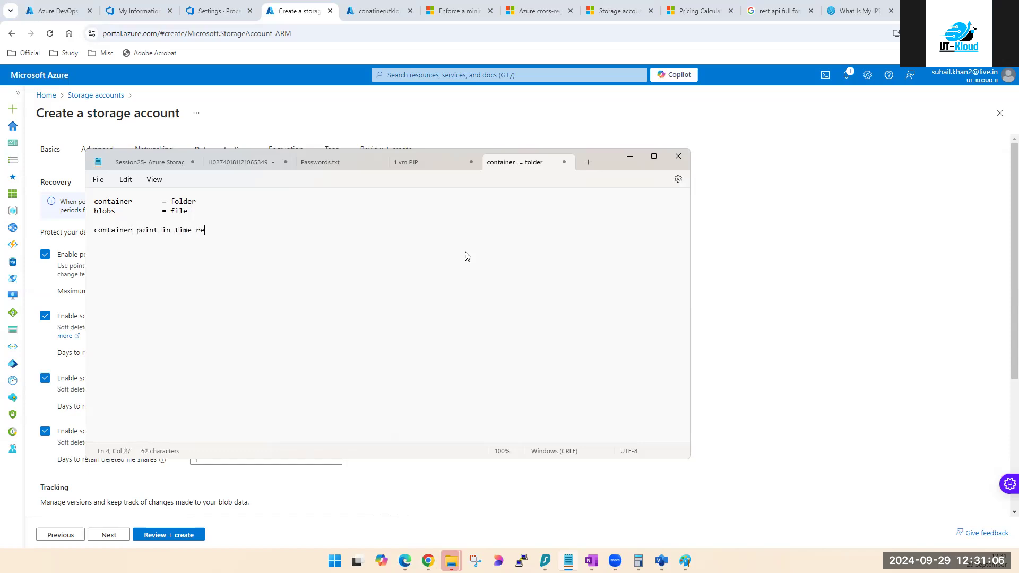
Step: Add the line "blob soft del (recycle bin)" and correct the spelling of "recycle"
{"action": "key", "text": "Return"}
{"action": "type", "text": "blob  soft del ()"}
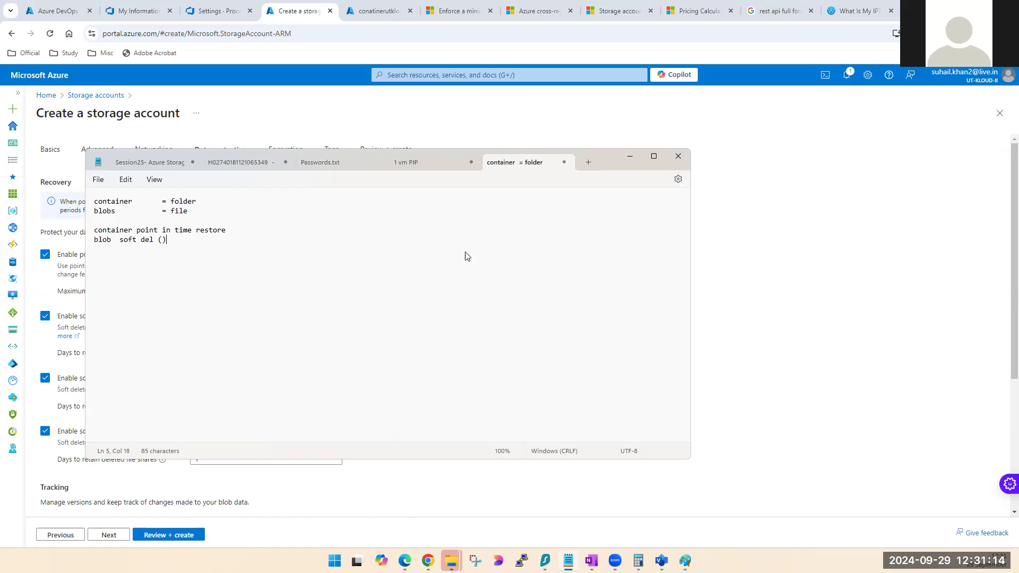
{"action": "key", "text": "Left"}
{"action": "type", "text": "rec"}
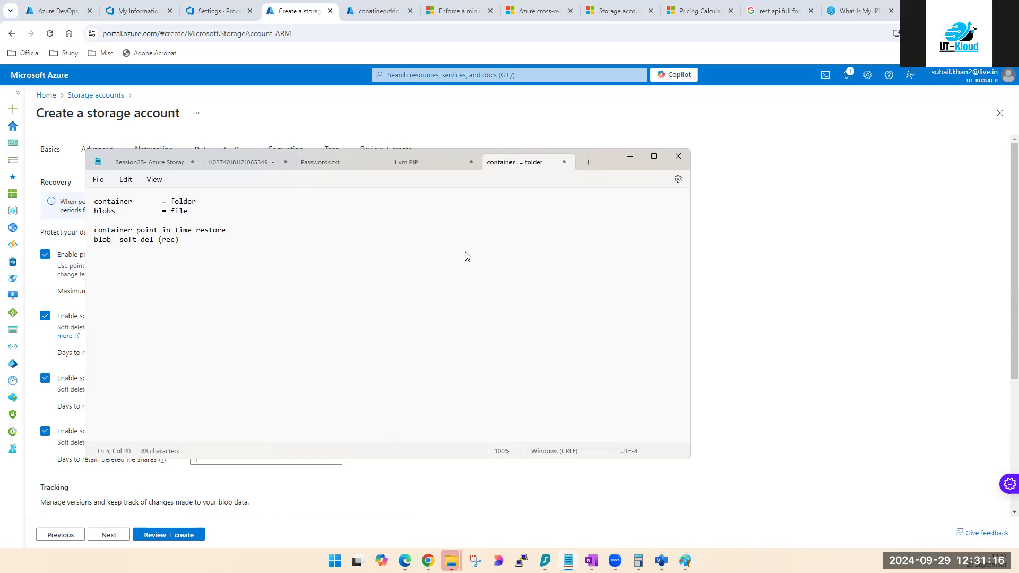
{"action": "type", "text": "yle bin"}
{"action": "right_click", "coordinate": [178, 240]}
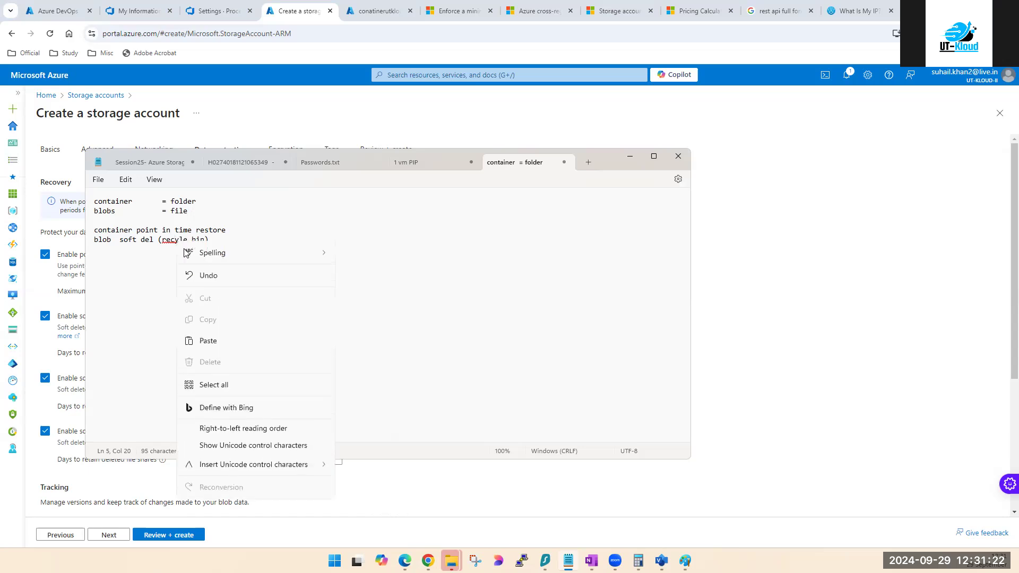
{"action": "mouse_move", "coordinate": [192, 252]}
{"action": "left_click", "coordinate": [349, 253]}
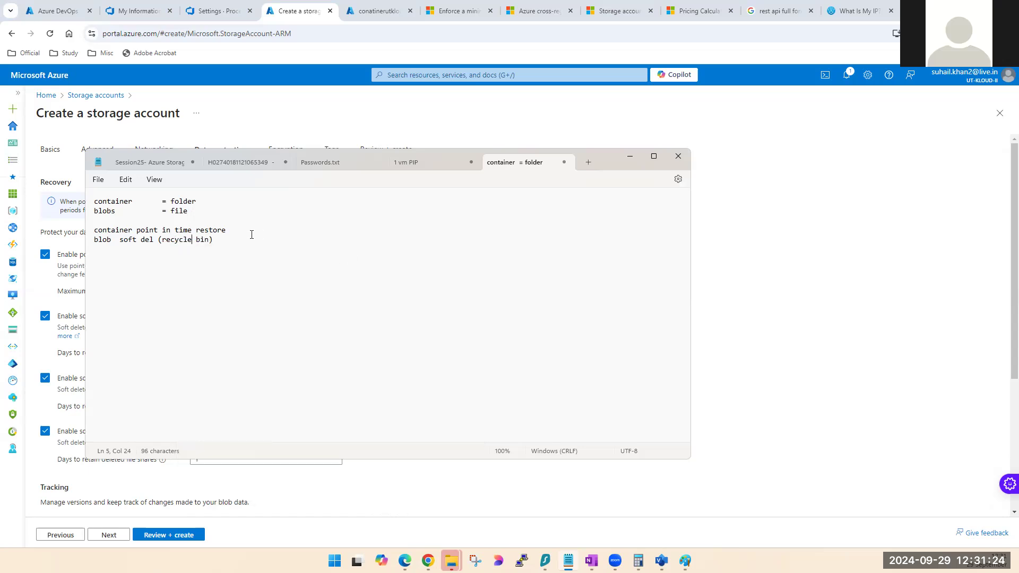
Step: Add the example line "blob named - batch details.xll" after two blank lines
{"action": "left_click", "coordinate": [242, 240]}
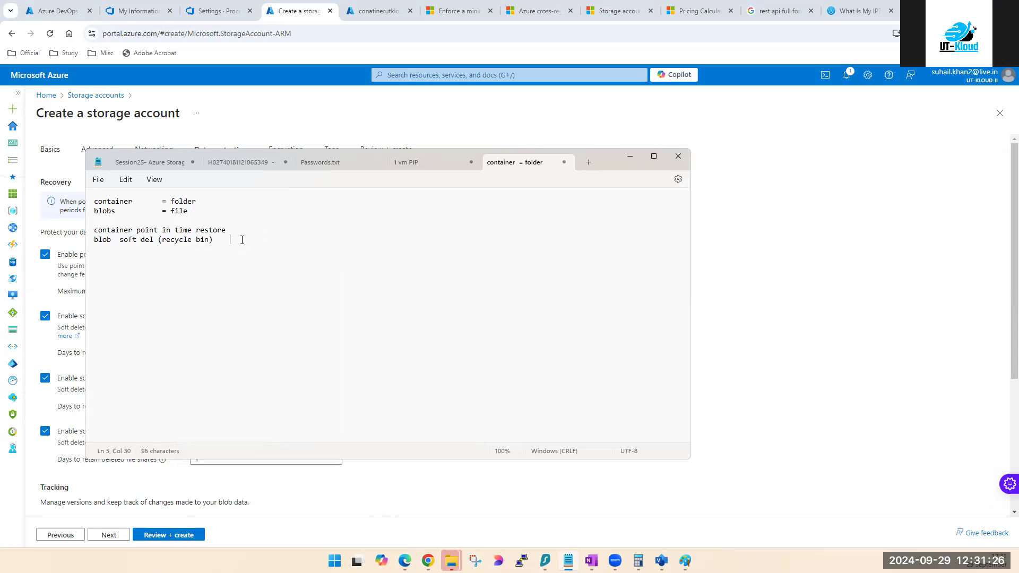
{"action": "key", "text": "Return"}
{"action": "key", "text": "Return"}
{"action": "key", "text": "Return"}
{"action": "type", "text": "blob named - batch details"}
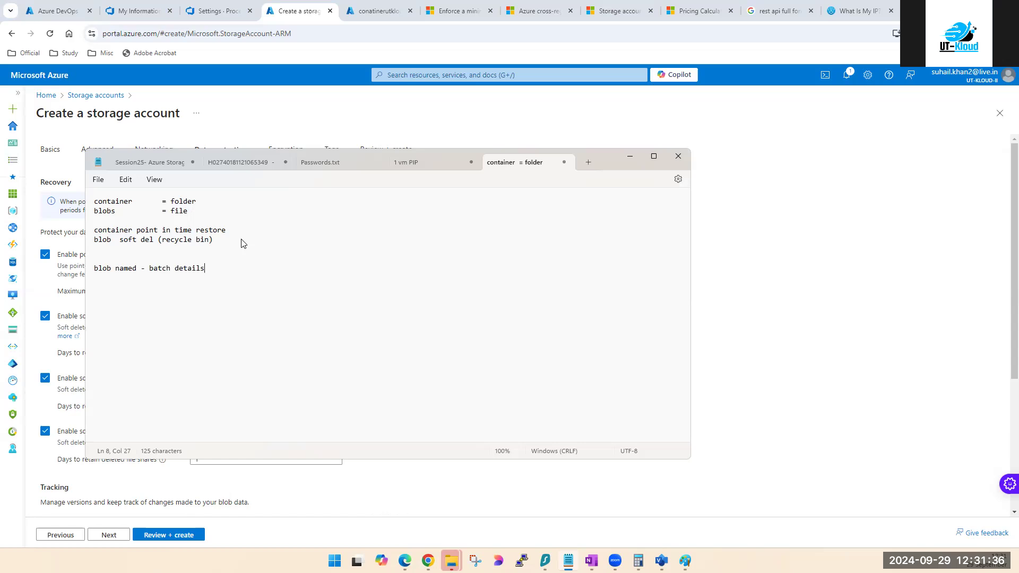
{"action": "type", "text": ".xll"}
Step: Add the example times "28 Sep 5 pm" and "29 Sep 9 am" on separate lines below the blob name
{"action": "key", "text": "Return"}
{"action": "key", "text": "Return"}
{"action": "type", "text": "28 Sep 5 pm"}
{"action": "key", "text": "Return"}
{"action": "type", "text": "29 Sep 9 am"}
{"action": "double_click", "coordinate": [116, 203]}
{"action": "left_click", "coordinate": [144, 288]}
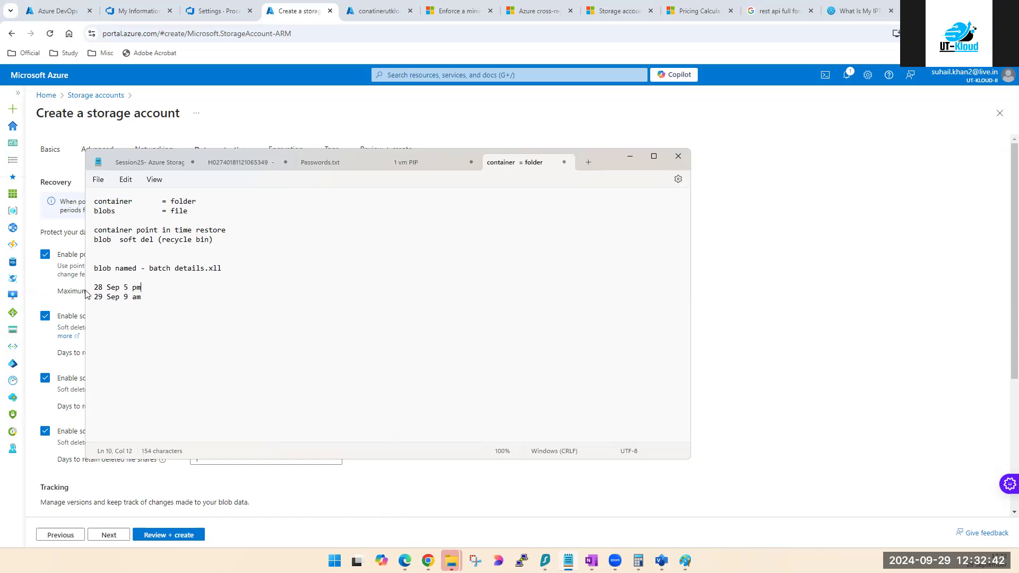
{"action": "triple_click", "coordinate": [123, 291]}
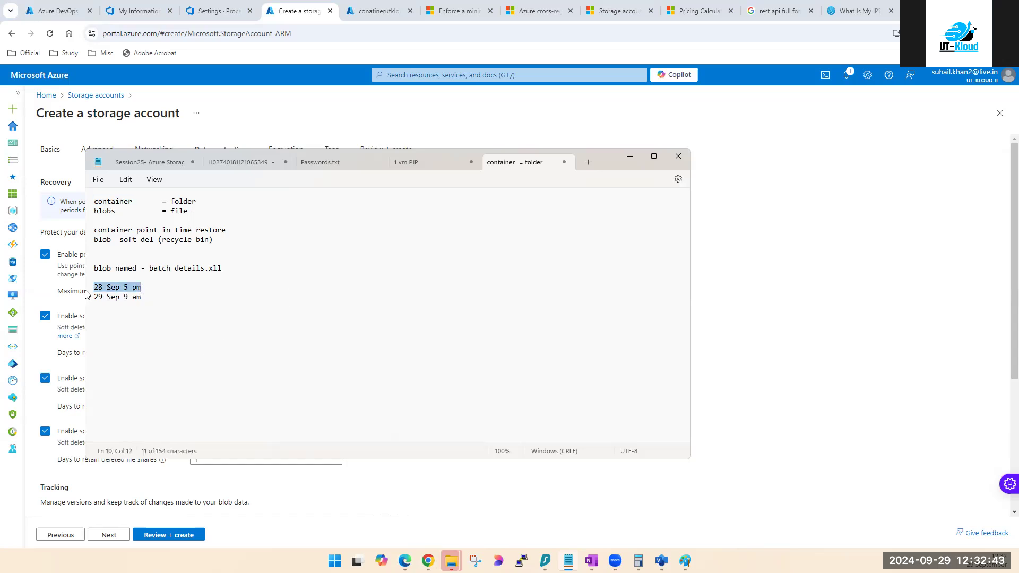
{"action": "double_click", "coordinate": [117, 202]}
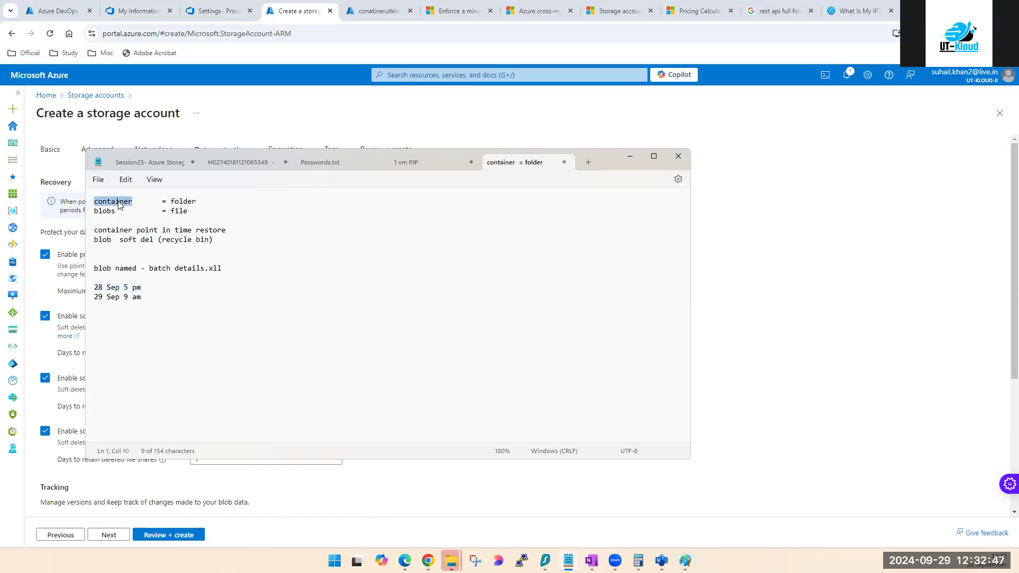
{"action": "left_click", "coordinate": [144, 291]}
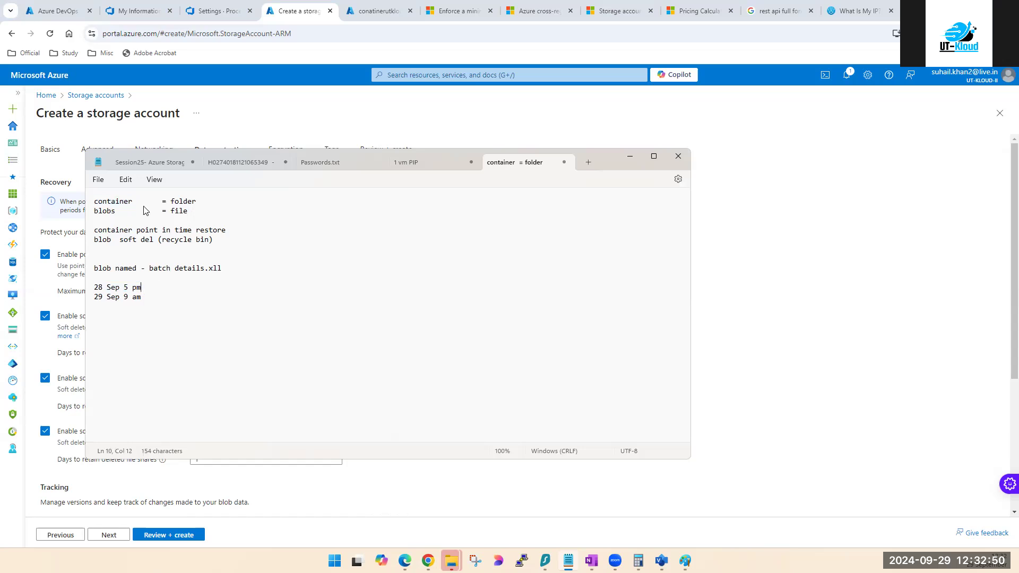
{"action": "left_click", "coordinate": [227, 202]}
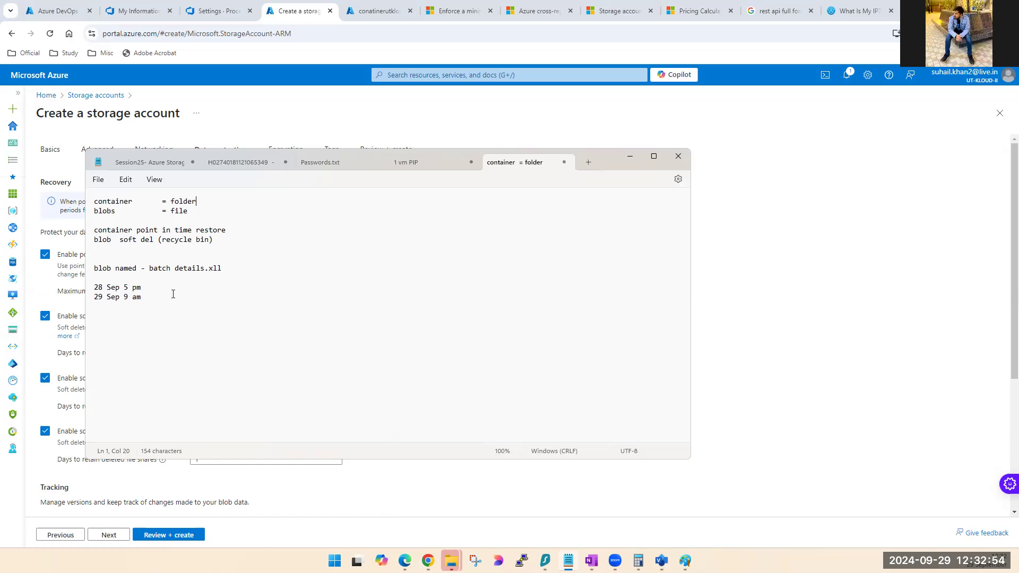
{"action": "left_click", "coordinate": [154, 296]}
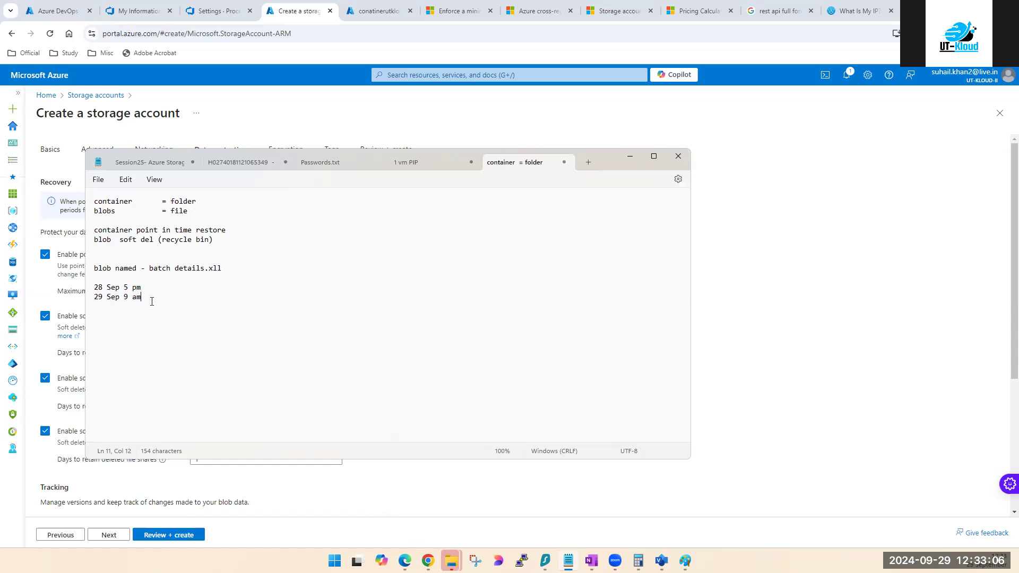
Step: Return to the storage account form in the browser and disable versioning for blobs and the blob change feed
{"action": "left_click", "coordinate": [882, 329]}
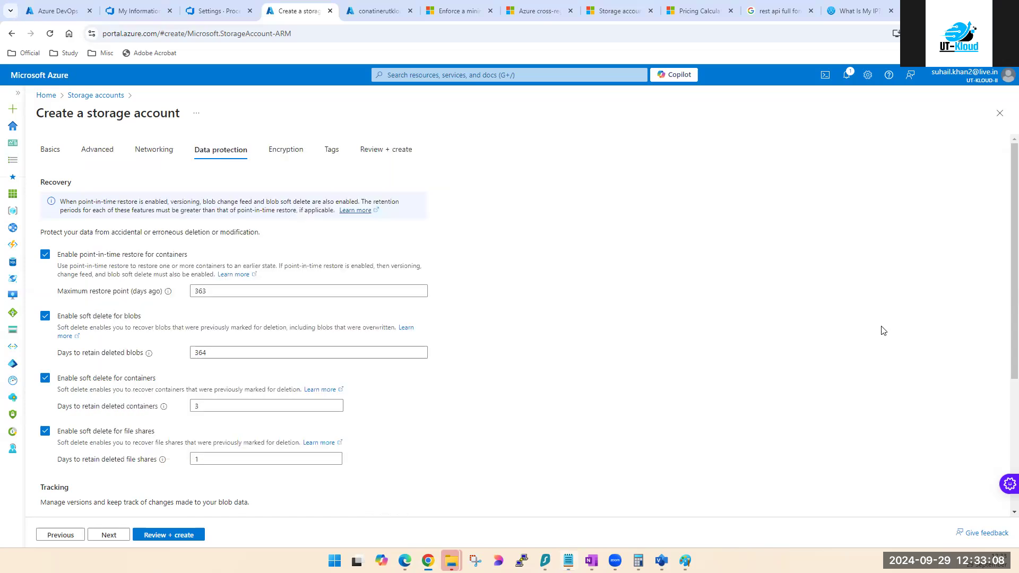
{"action": "scroll", "coordinate": [882, 330], "scroll_direction": "down", "scroll_amount": 4}
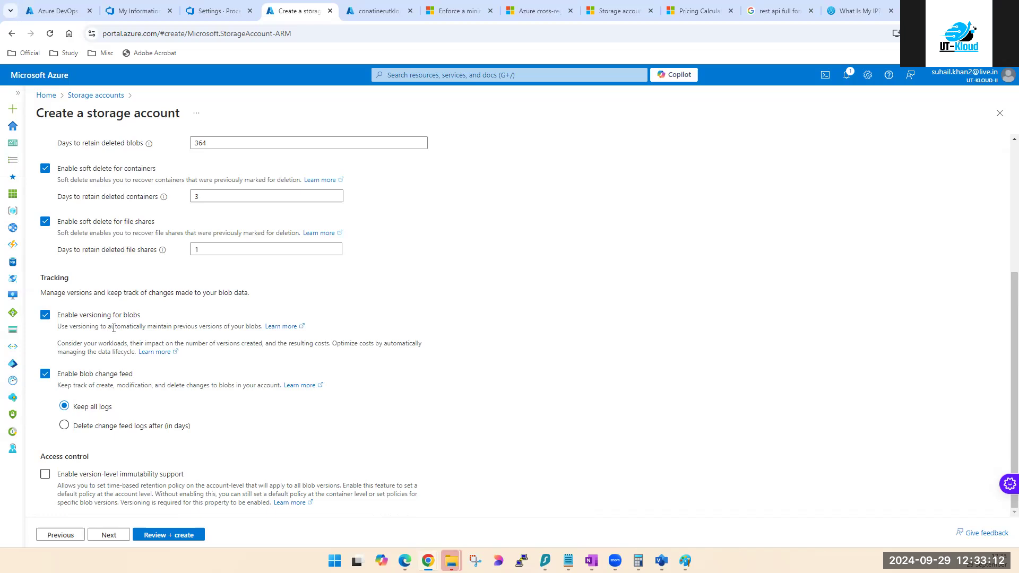
{"action": "left_click", "coordinate": [46, 315]}
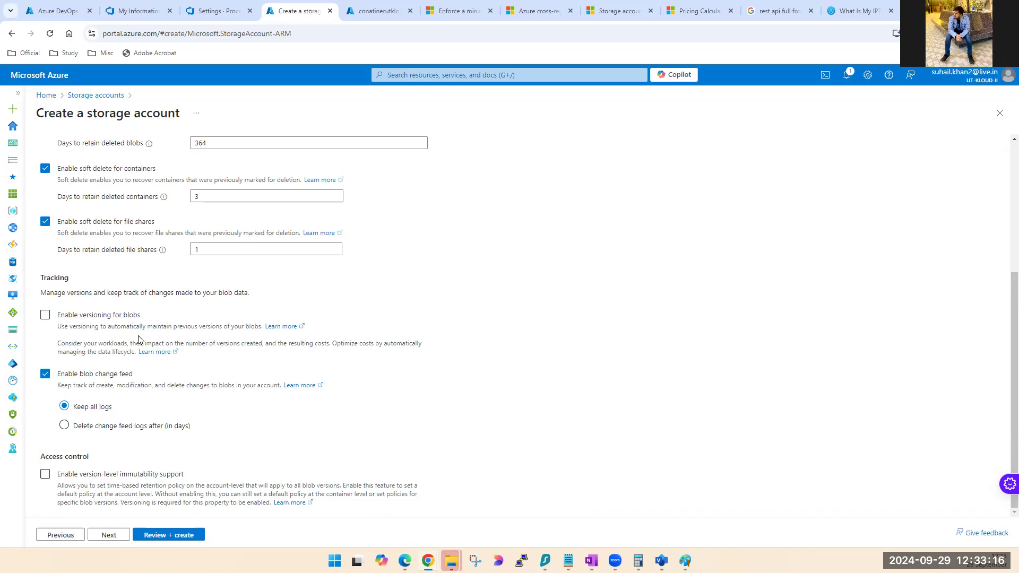
{"action": "scroll", "coordinate": [75, 398], "scroll_direction": "down", "scroll_amount": 1}
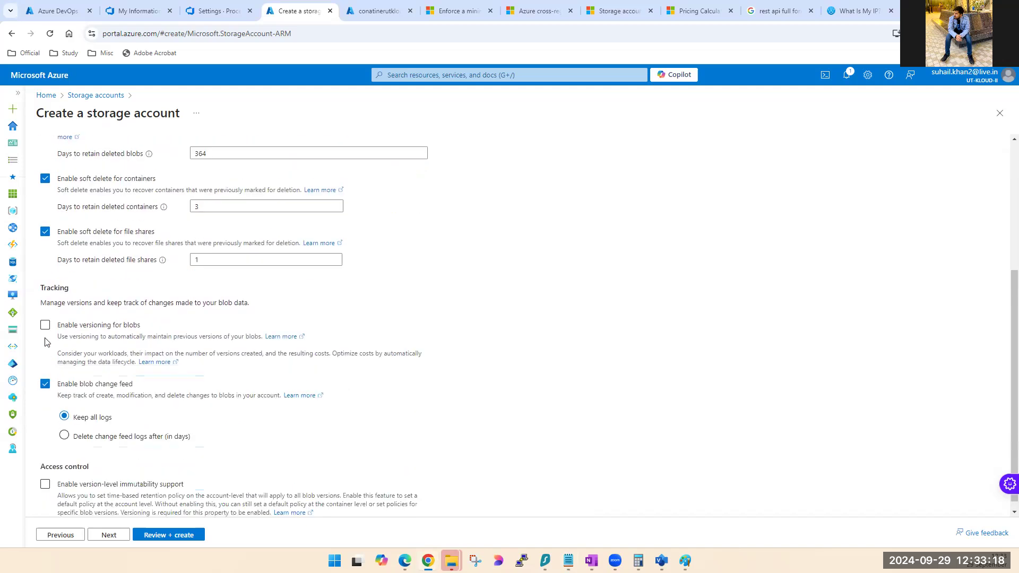
{"action": "left_click", "coordinate": [45, 382]}
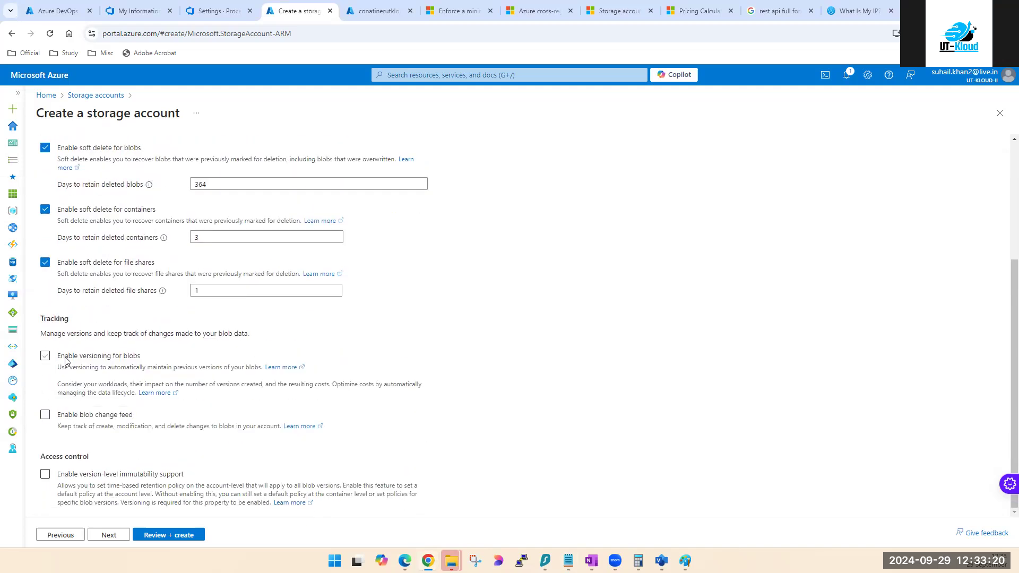
Step: Examine the validation message under the maximum restore point for containers
{"action": "scroll", "coordinate": [61, 361], "scroll_direction": "up", "scroll_amount": 2}
{"action": "triple_click", "coordinate": [73, 232]}
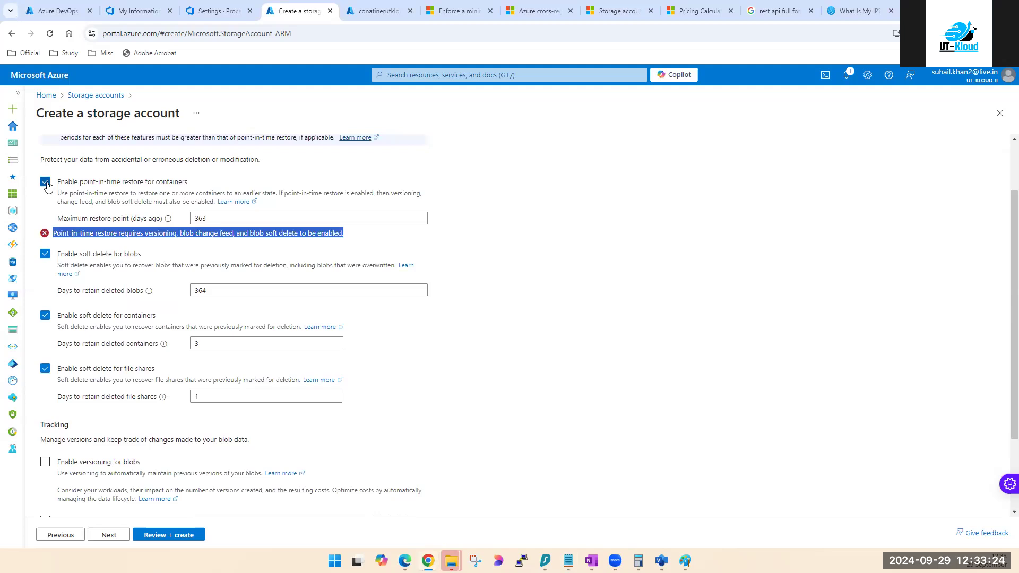
{"action": "left_click", "coordinate": [78, 234]}
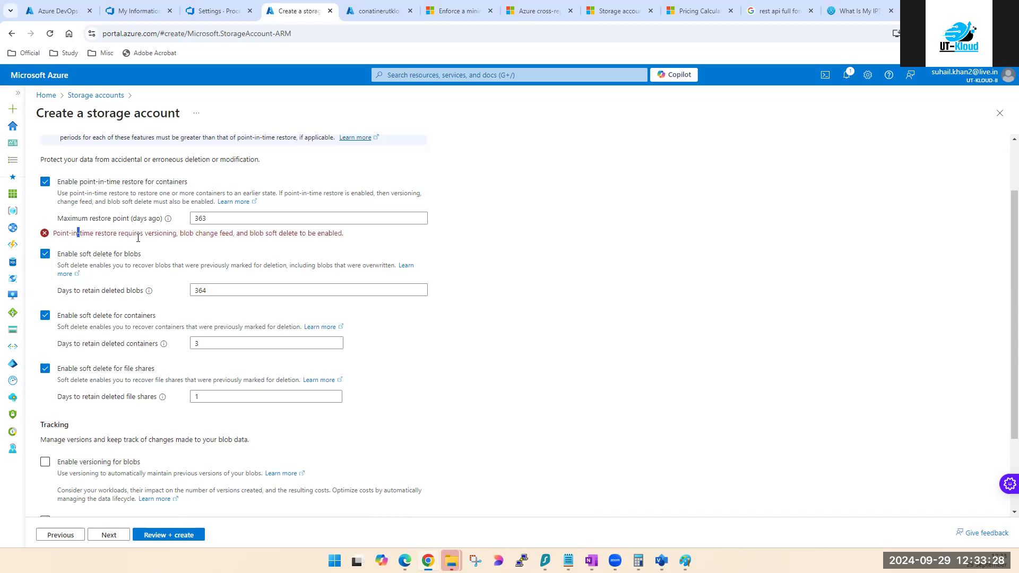
Step: Enable versioning for blobs and the blob change feed, keeping point-in-time restore for containers switched on
{"action": "triple_click", "coordinate": [184, 235]}
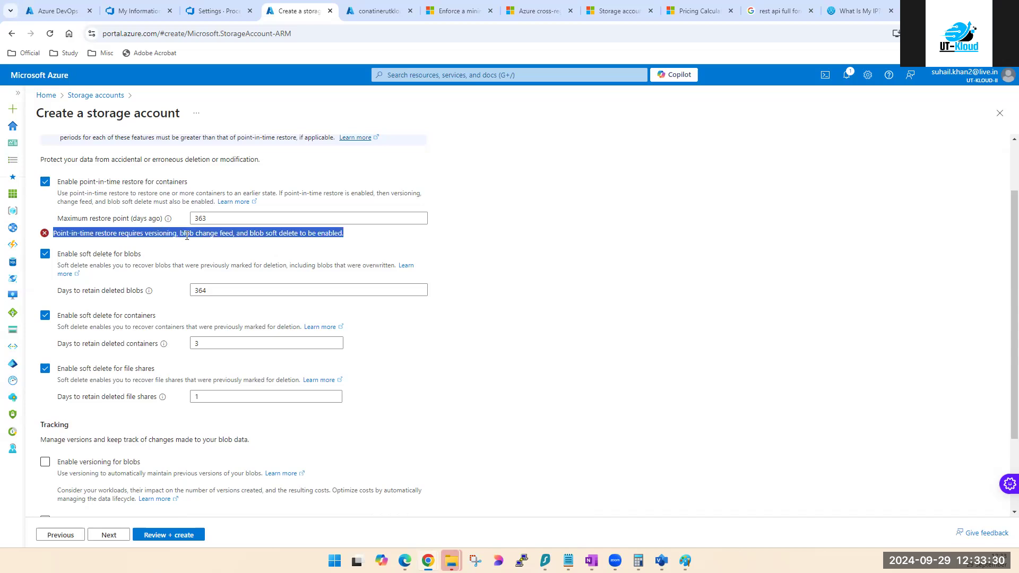
{"action": "scroll", "coordinate": [95, 333], "scroll_direction": "down", "scroll_amount": 2}
{"action": "left_click", "coordinate": [45, 356]}
{"action": "scroll", "coordinate": [91, 253], "scroll_direction": "up", "scroll_amount": 2}
{"action": "left_click", "coordinate": [808, 311]}
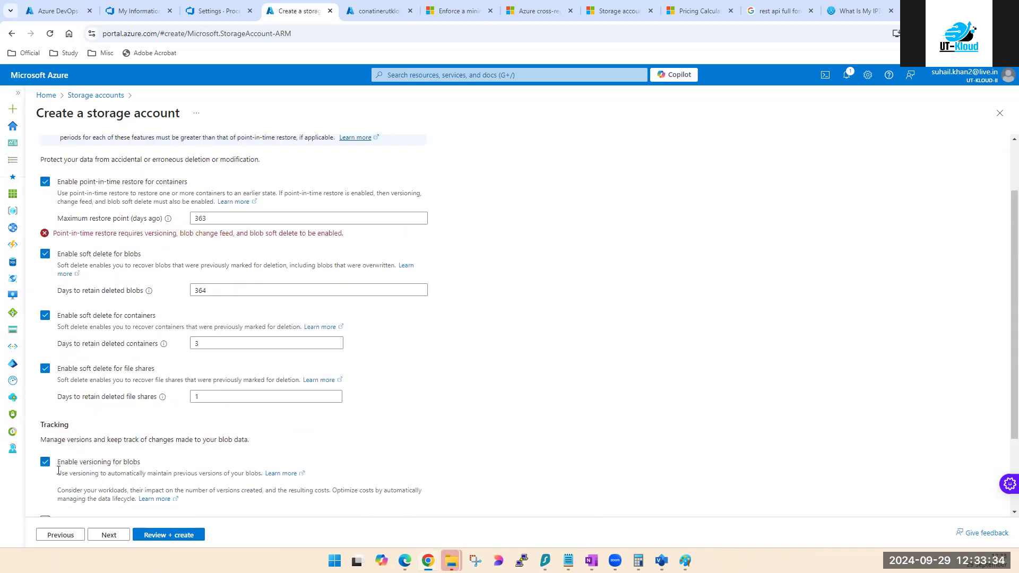
{"action": "left_click", "coordinate": [45, 182]}
{"action": "left_click", "coordinate": [45, 147]}
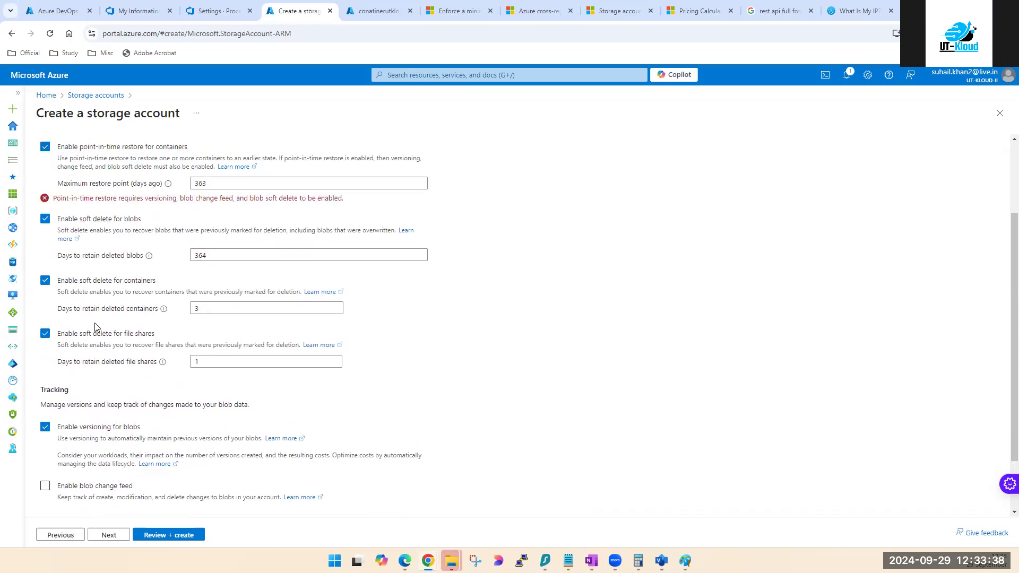
{"action": "scroll", "coordinate": [96, 328], "scroll_direction": "down", "scroll_amount": 1}
{"action": "left_click", "coordinate": [45, 414]}
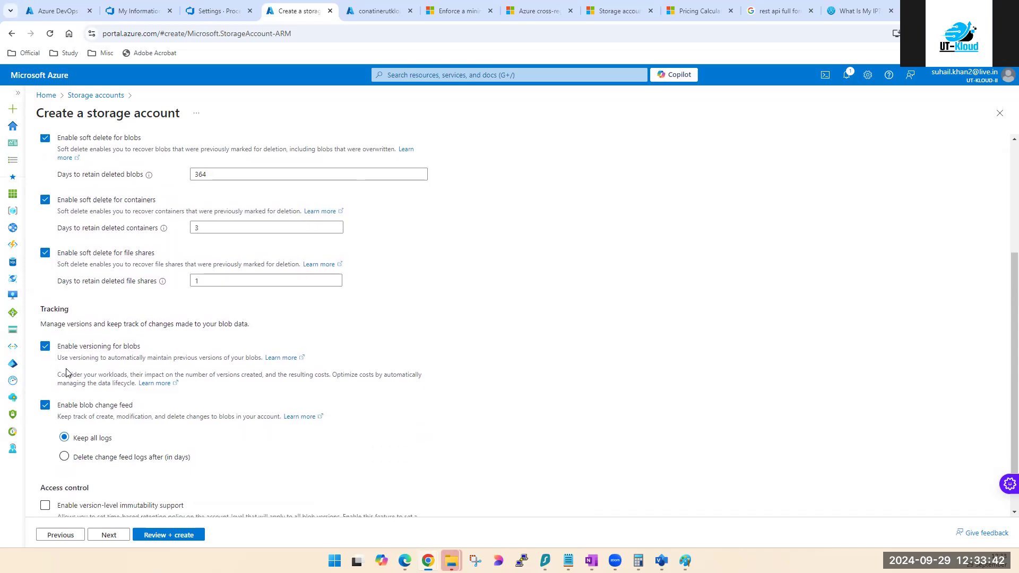
Step: Examine the recovery, tracking and access control settings on the data protection page
{"action": "scroll", "coordinate": [101, 274], "scroll_direction": "up", "scroll_amount": 2}
{"action": "scroll", "coordinate": [136, 228], "scroll_direction": "up", "scroll_amount": 1}
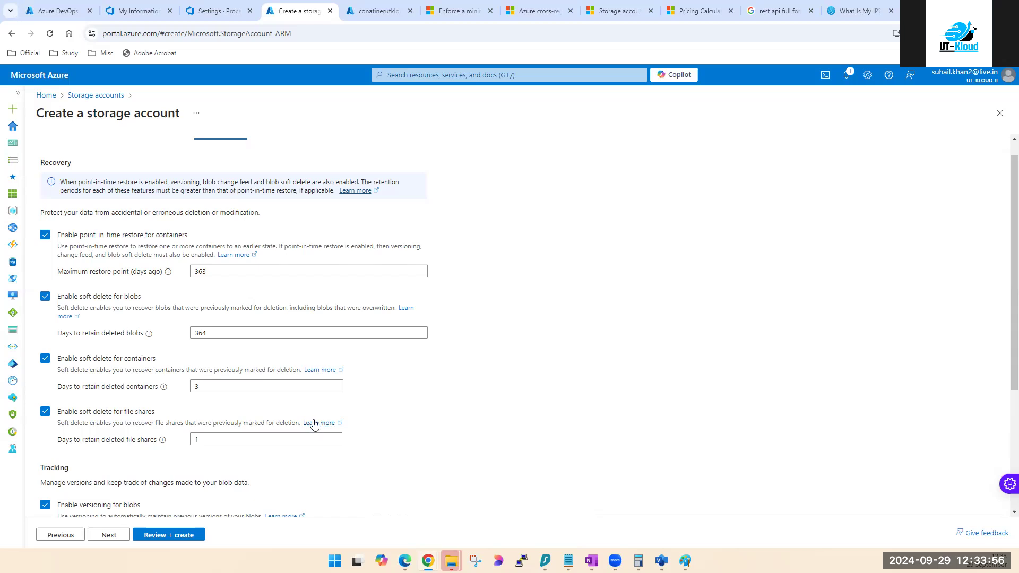
{"action": "scroll", "coordinate": [316, 424], "scroll_direction": "down", "scroll_amount": 4}
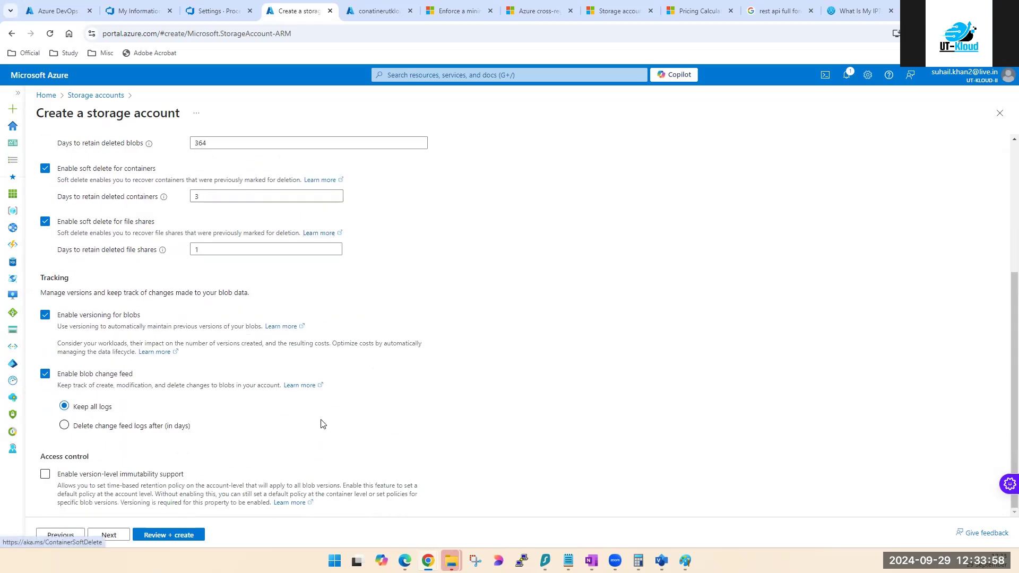
{"action": "scroll", "coordinate": [324, 423], "scroll_direction": "up", "scroll_amount": 4}
{"action": "scroll", "coordinate": [333, 413], "scroll_direction": "down", "scroll_amount": 4}
{"action": "scroll", "coordinate": [335, 411], "scroll_direction": "up", "scroll_amount": 2}
{"action": "scroll", "coordinate": [337, 410], "scroll_direction": "down", "scroll_amount": 2}
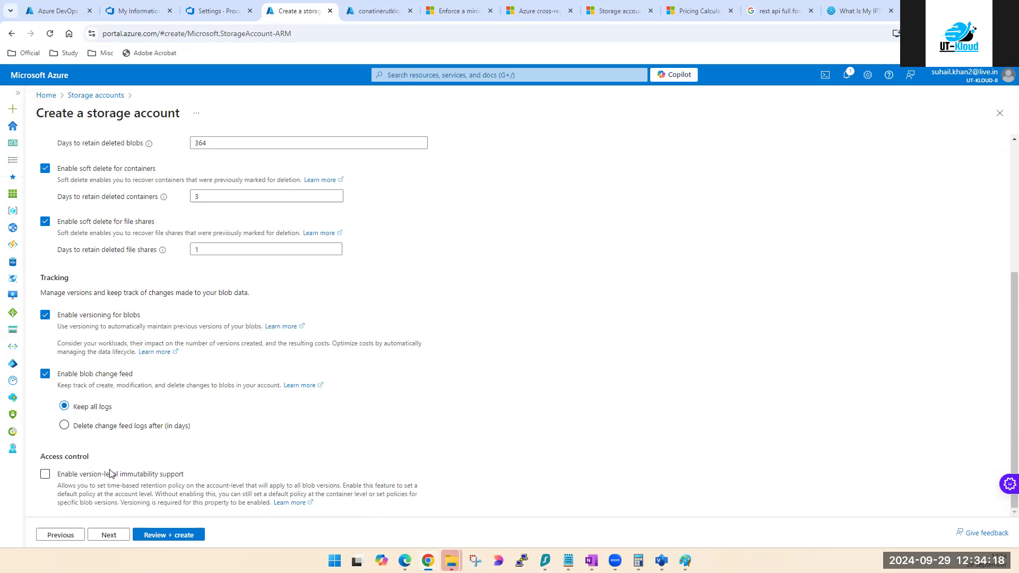
{"action": "scroll", "coordinate": [175, 297], "scroll_direction": "up", "scroll_amount": 3}
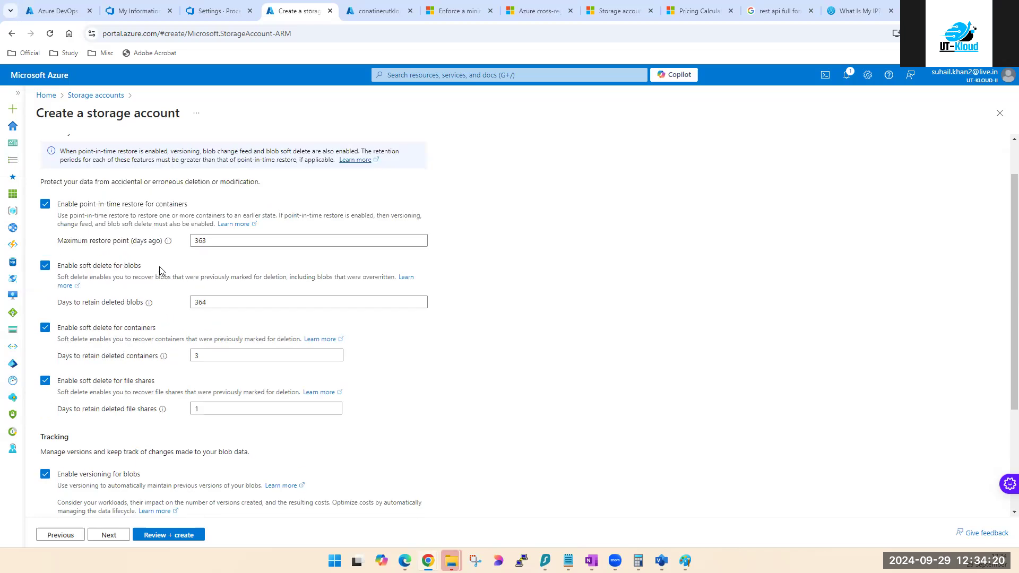
{"action": "scroll", "coordinate": [161, 274], "scroll_direction": "up", "scroll_amount": 1}
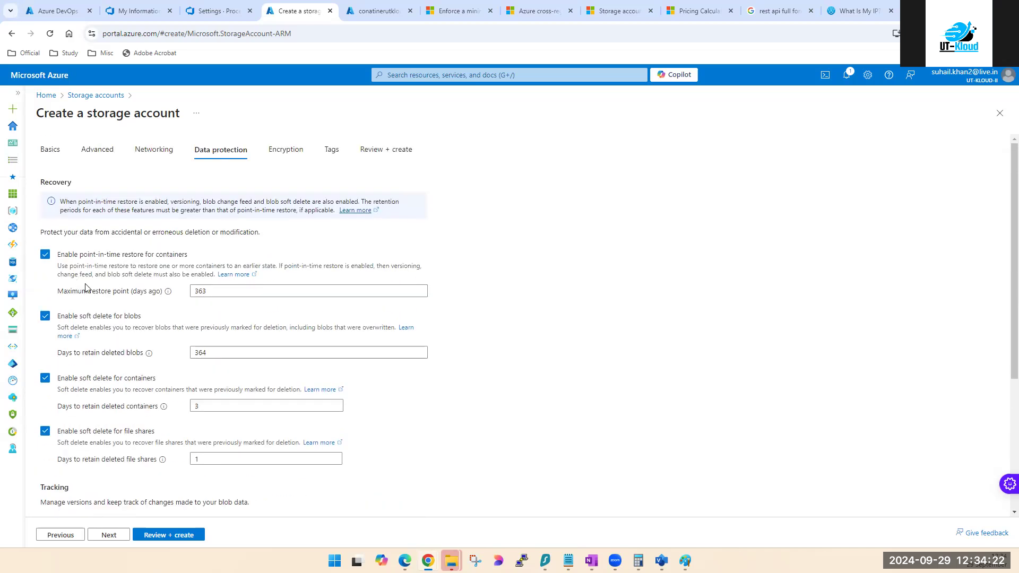
{"action": "scroll", "coordinate": [128, 295], "scroll_direction": "down", "scroll_amount": 2}
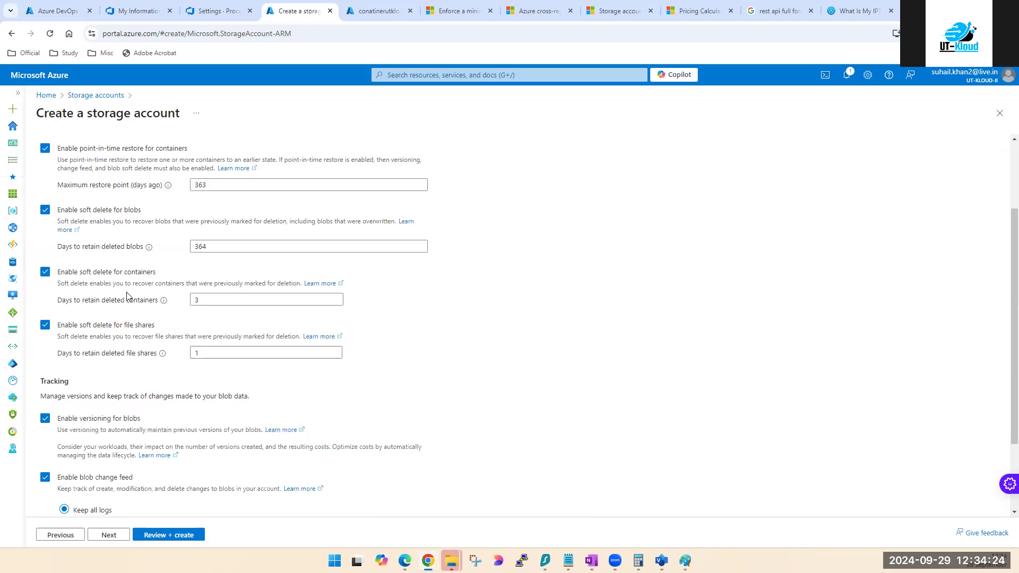
{"action": "scroll", "coordinate": [228, 245], "scroll_direction": "up", "scroll_amount": 2}
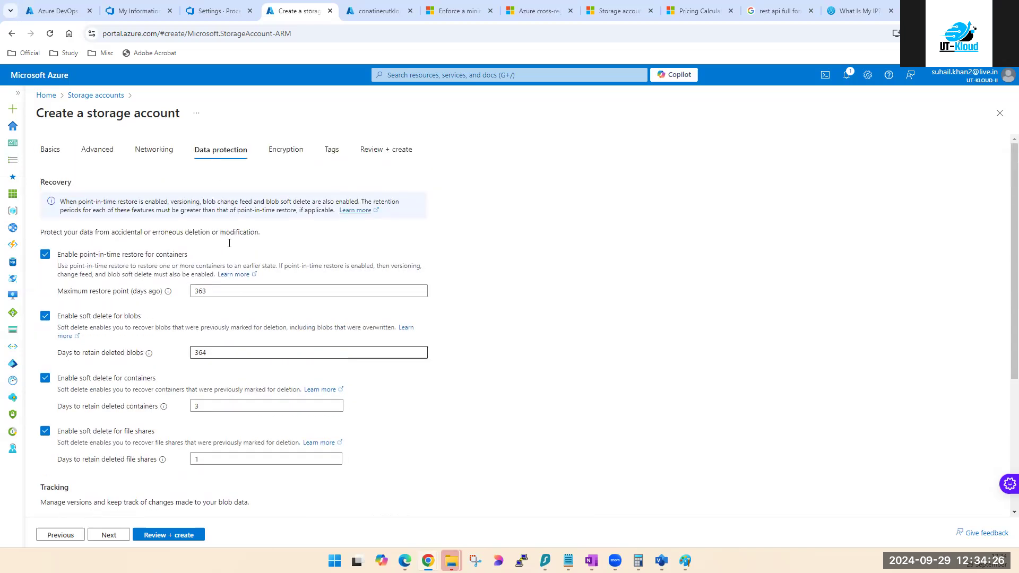
Step: Set the retention of deleted blobs to 10 days and try a maximum restore point of 11 days
{"action": "double_click", "coordinate": [212, 292]}
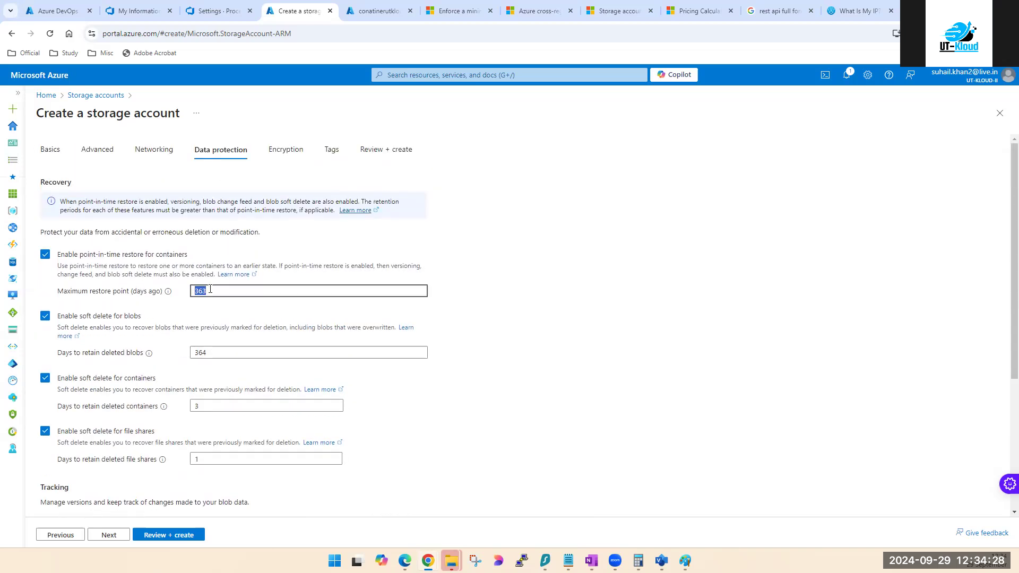
{"action": "left_click", "coordinate": [200, 362]}
{"action": "double_click", "coordinate": [201, 353]}
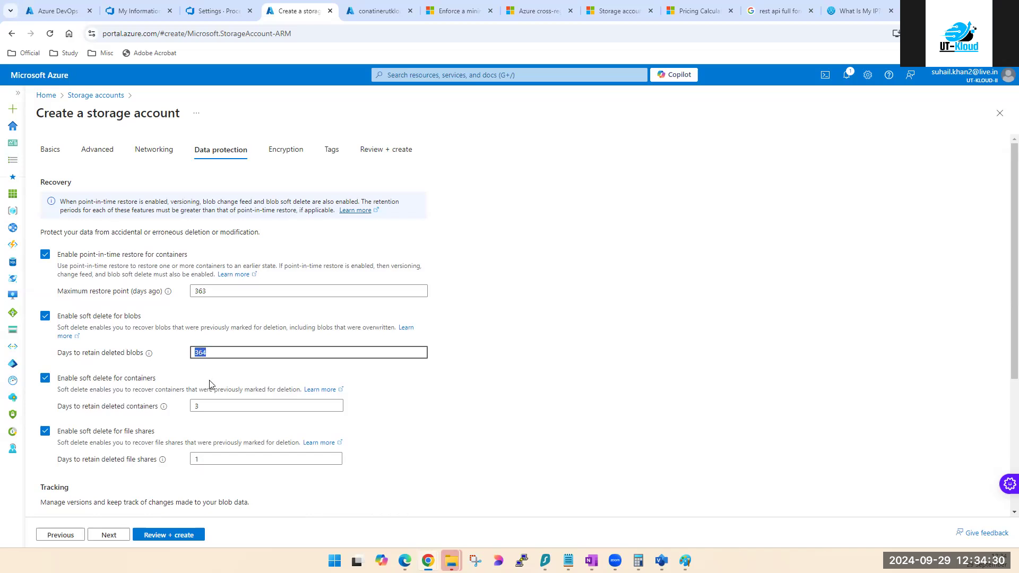
{"action": "type", "text": "10"}
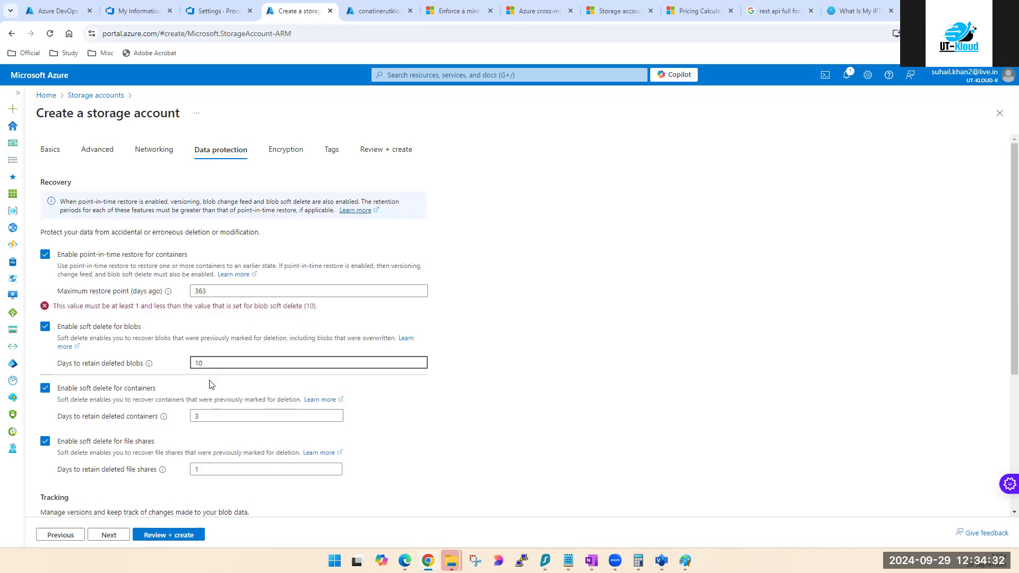
{"action": "double_click", "coordinate": [203, 291]}
{"action": "type", "text": "11"}
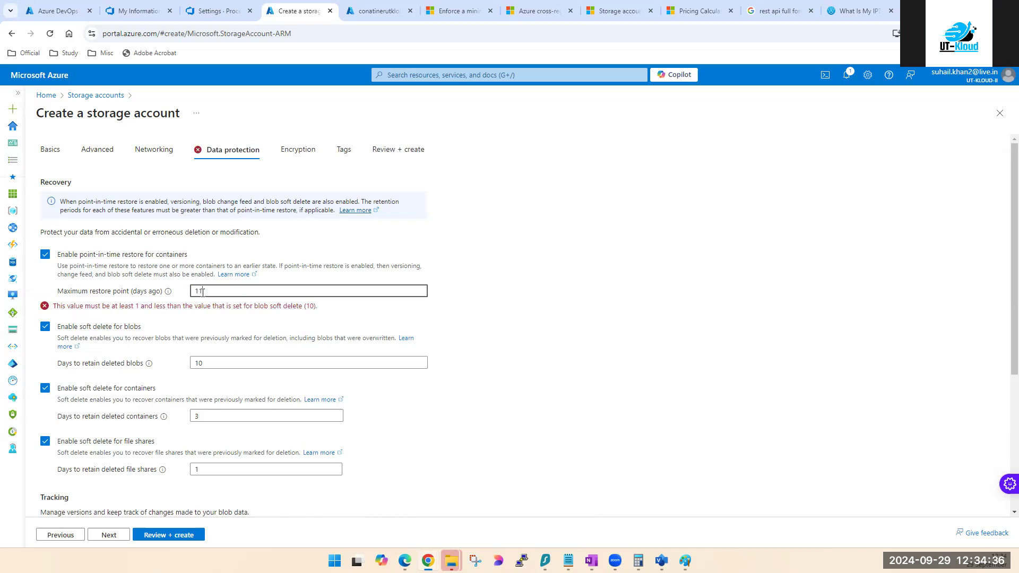
Step: Set the maximum restore point for containers to 9 days
{"action": "double_click", "coordinate": [203, 291]}
{"action": "key", "text": "BackSpace"}
{"action": "type", "text": "9"}
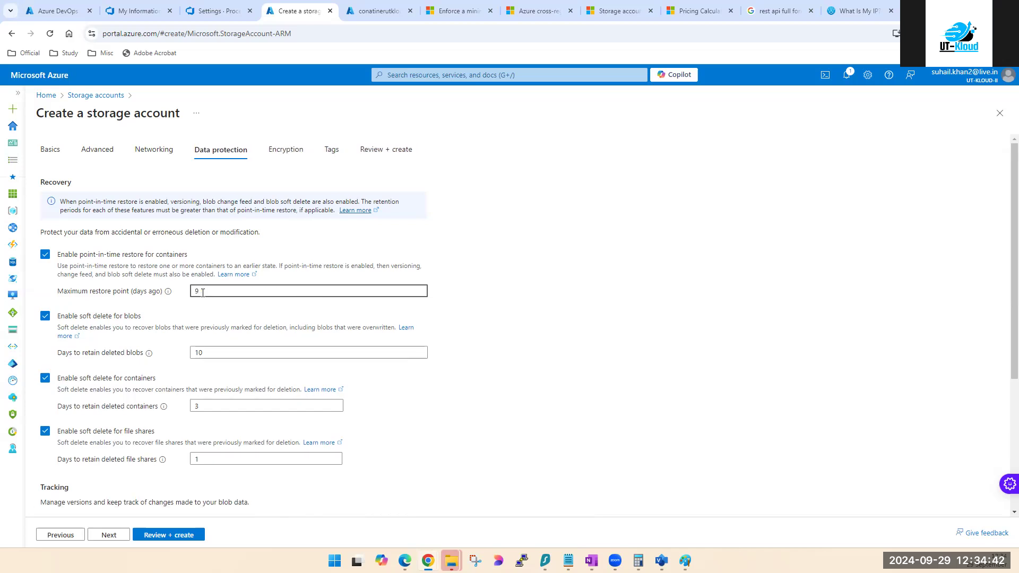
{"action": "left_click", "coordinate": [684, 343]}
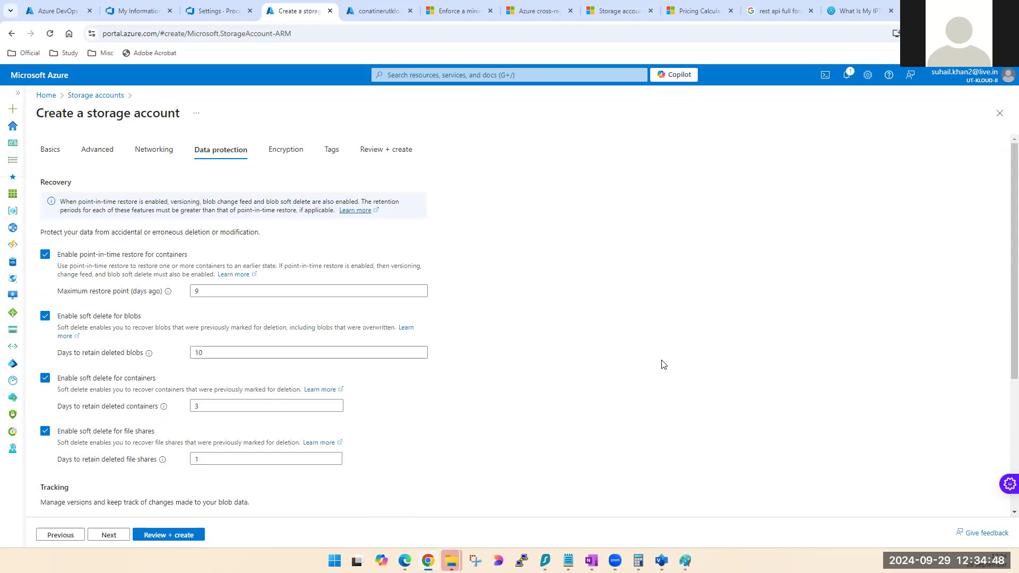
Step: Look at the encryption settings, and start a fresh storage account from the storage accounts list
{"action": "left_click", "coordinate": [285, 159]}
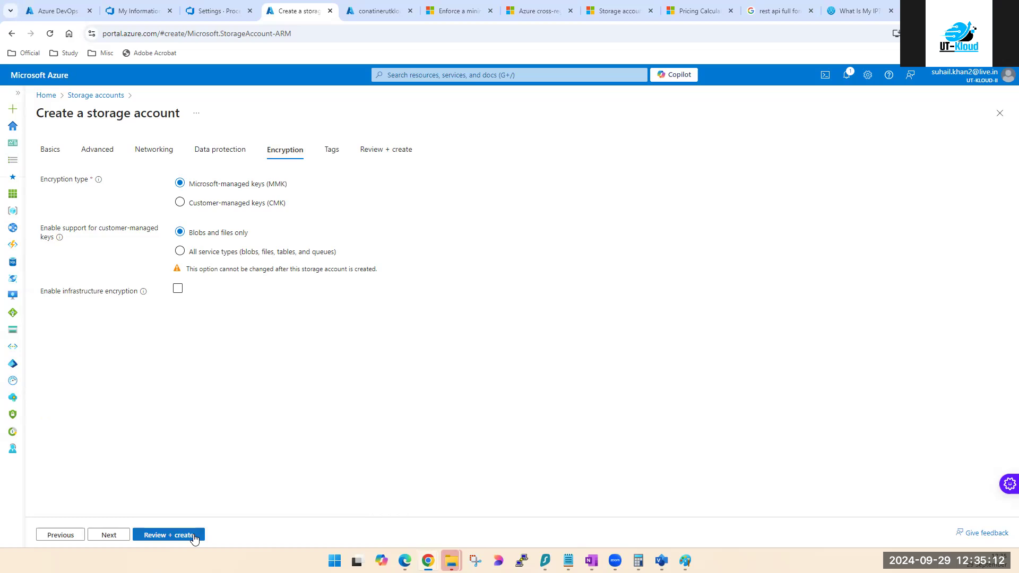
{"action": "left_click", "coordinate": [425, 75]}
{"action": "left_click", "coordinate": [414, 238]}
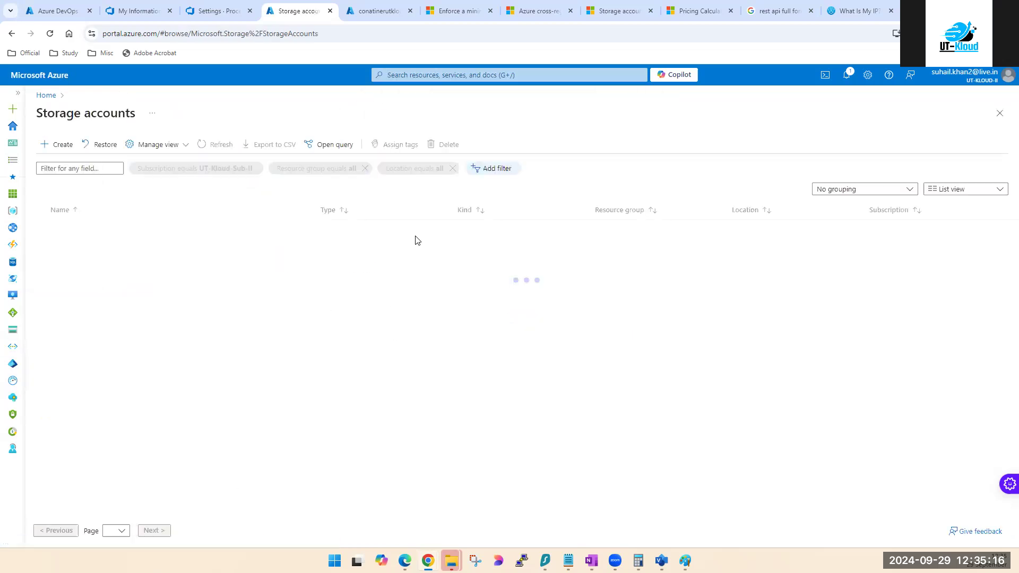
{"action": "left_click", "coordinate": [62, 149]}
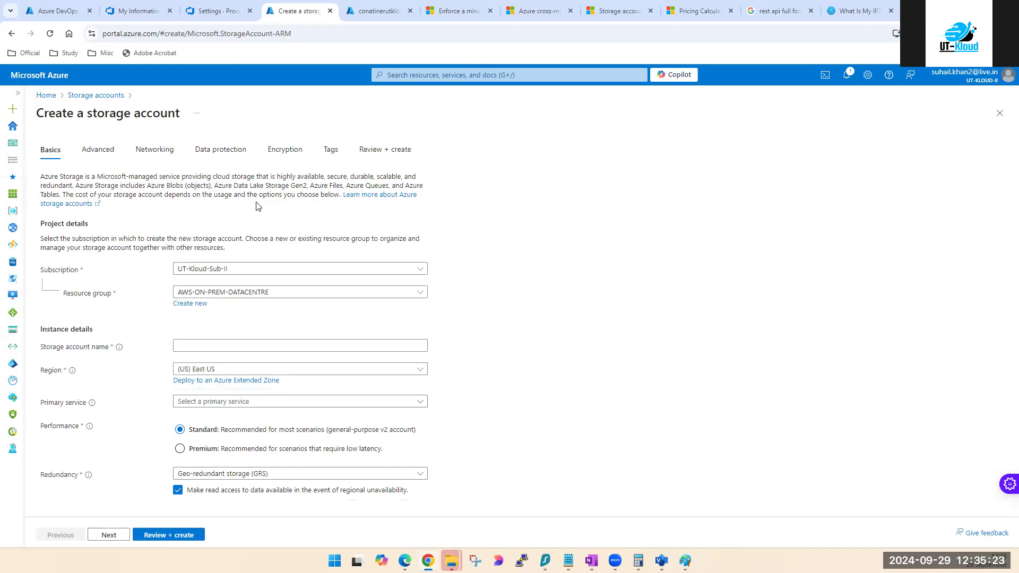
Step: Choose the STORAGE-TEMP resource group and name the storage account utkloudstorage2
{"action": "left_click", "coordinate": [258, 293]}
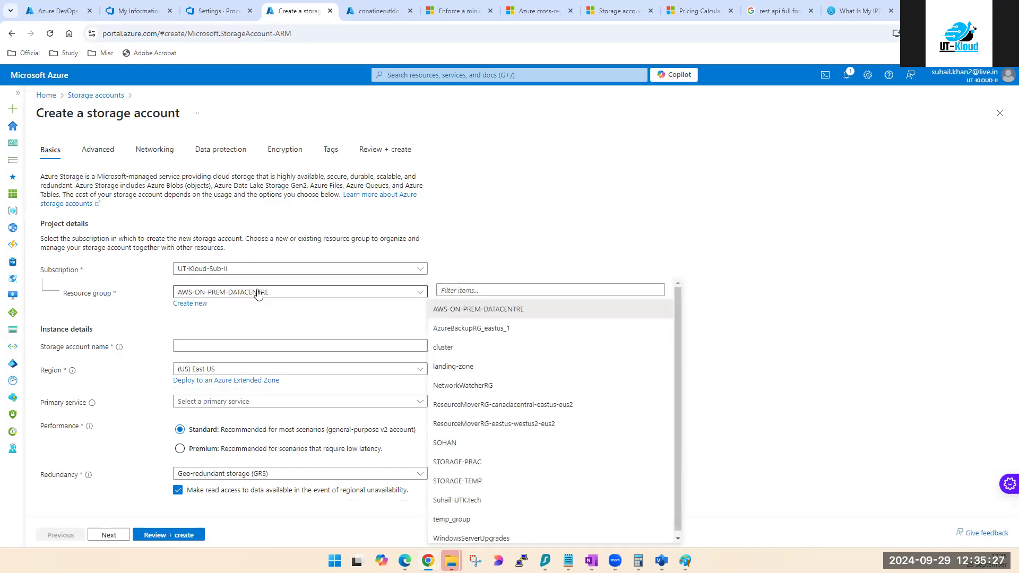
{"action": "scroll", "coordinate": [550, 439], "scroll_direction": "down", "scroll_amount": 1}
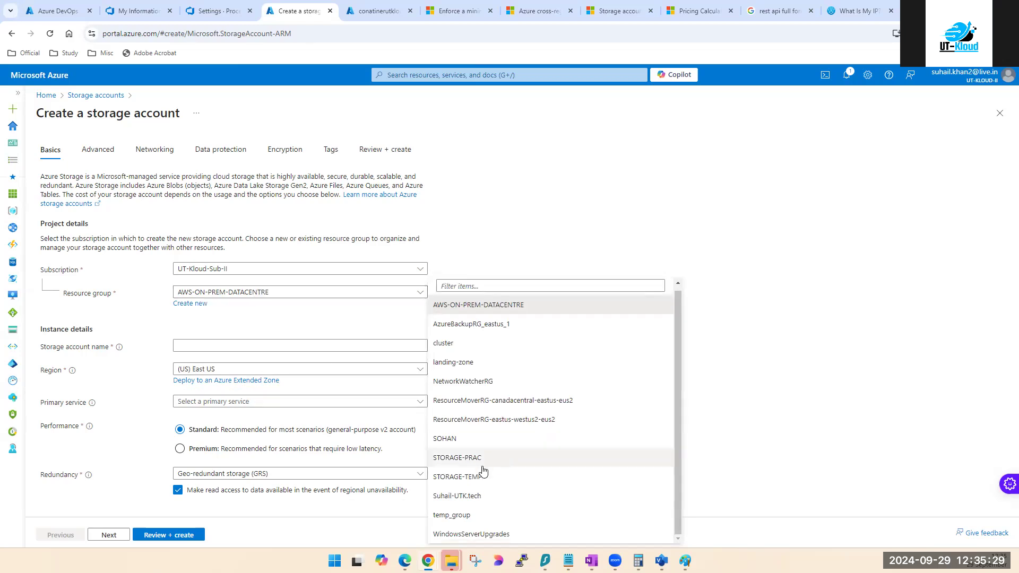
{"action": "left_click", "coordinate": [481, 476]}
{"action": "left_click", "coordinate": [220, 345]}
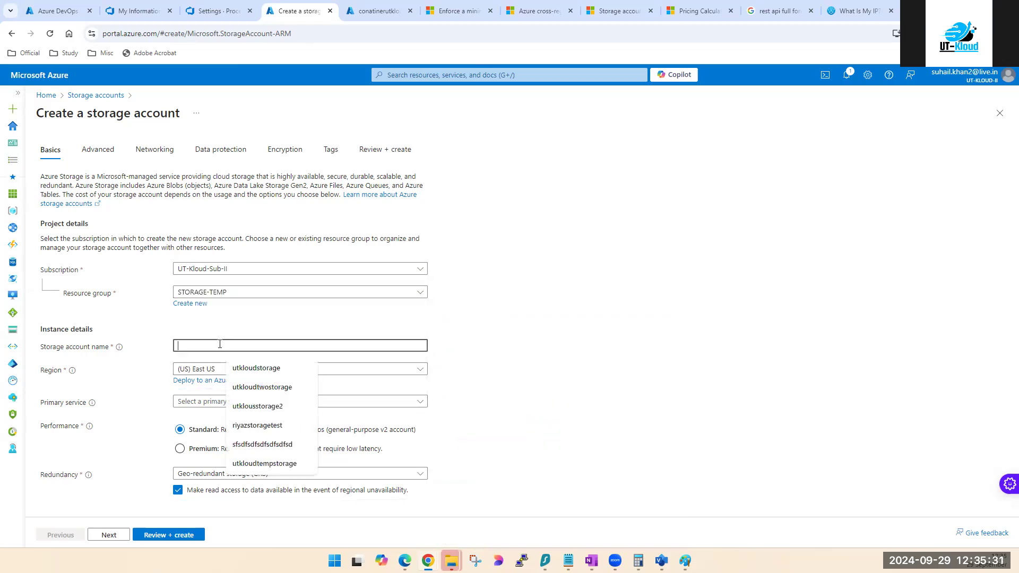
{"action": "left_click", "coordinate": [257, 367]}
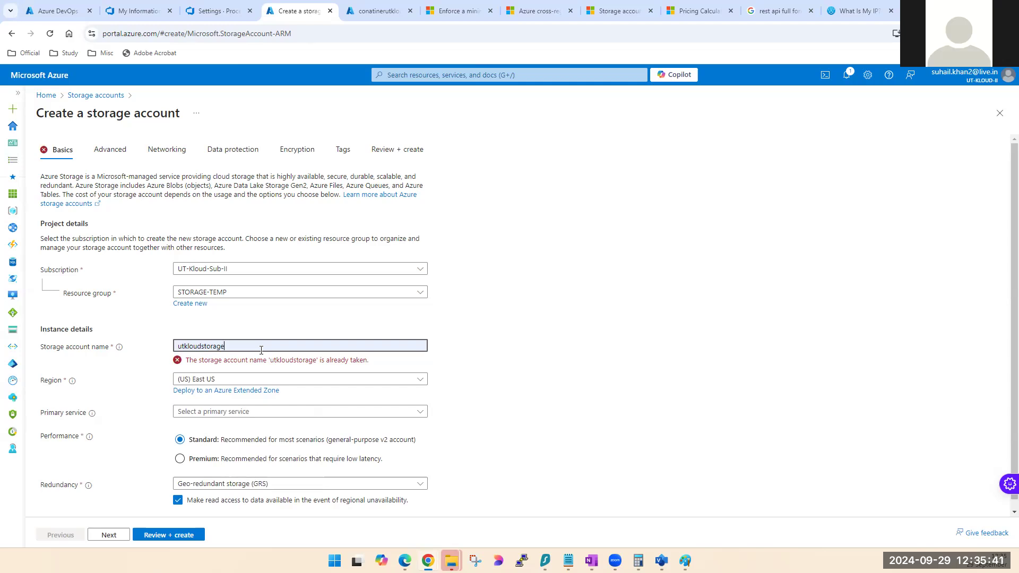
{"action": "type", "text": "2"}
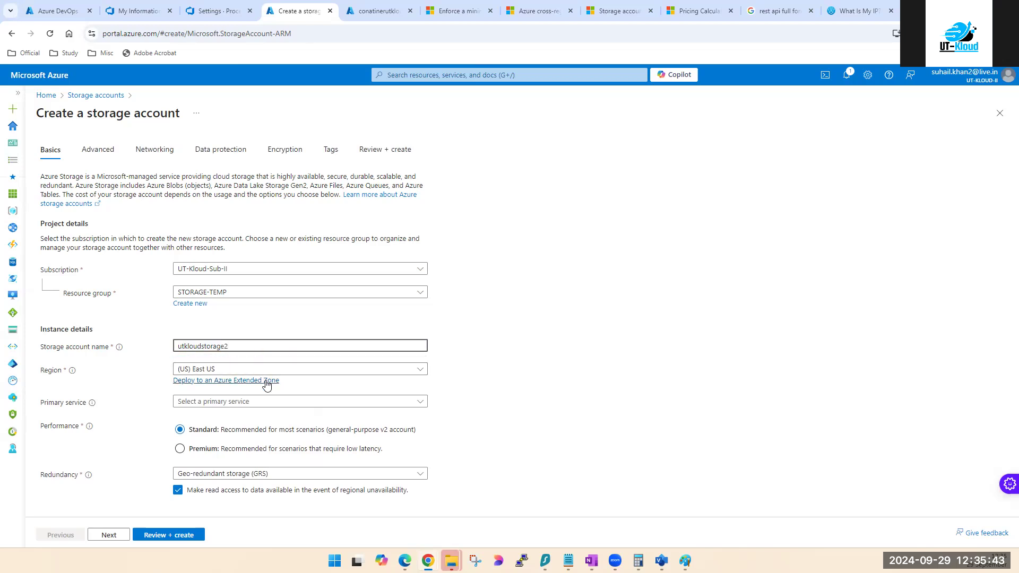
Step: Check the primary service options without choosing one and continue to the advanced settings
{"action": "left_click", "coordinate": [272, 403]}
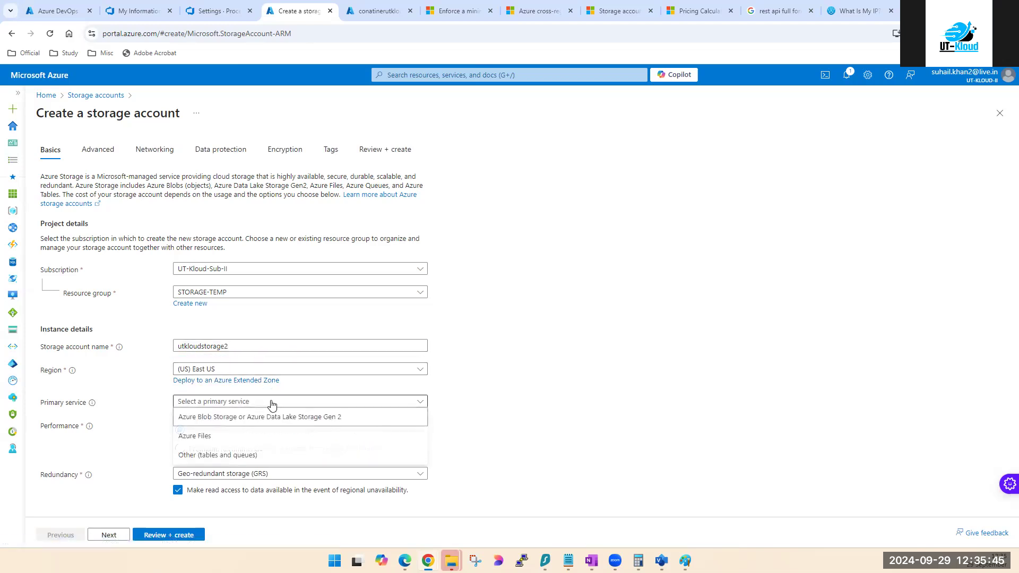
{"action": "left_click", "coordinate": [620, 404]}
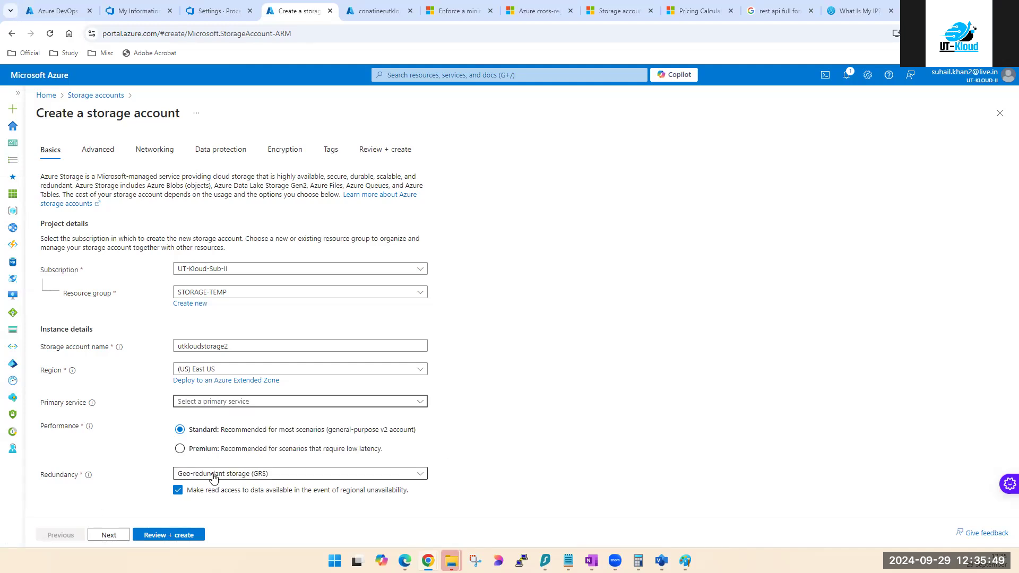
{"action": "left_click", "coordinate": [112, 539]}
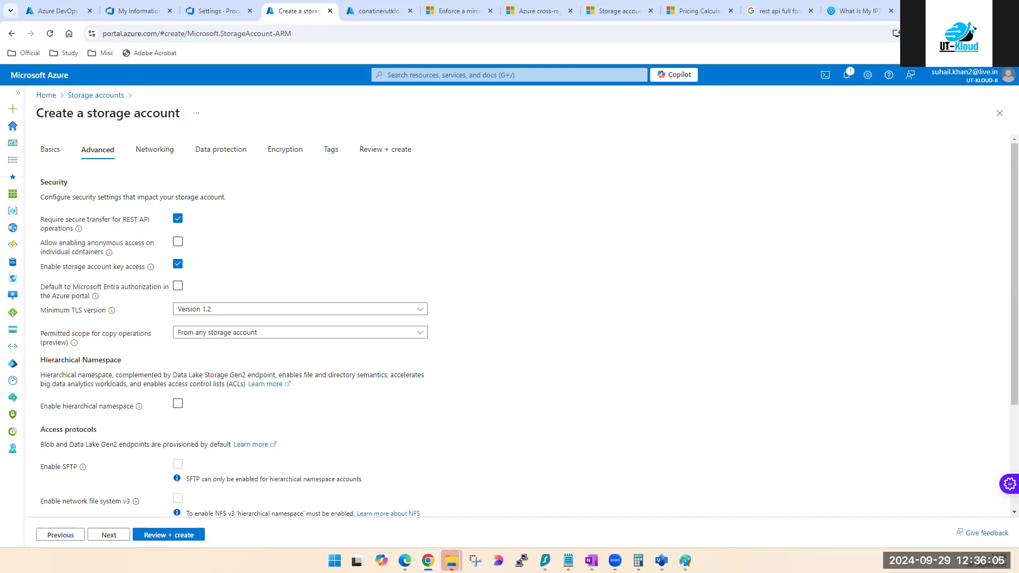
{"action": "key", "text": "alt+Tab"}
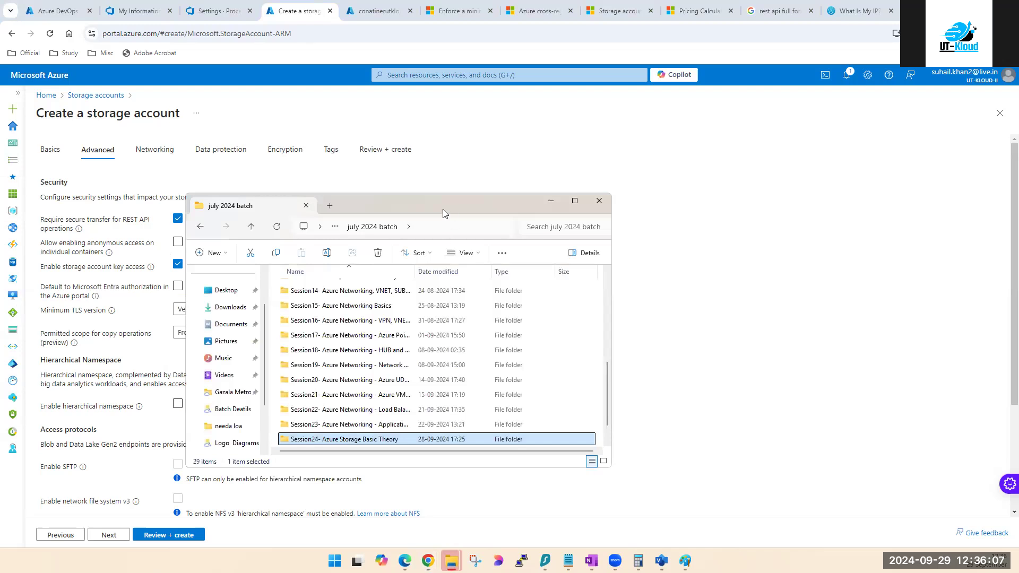
{"action": "key", "text": "alt+Tab"}
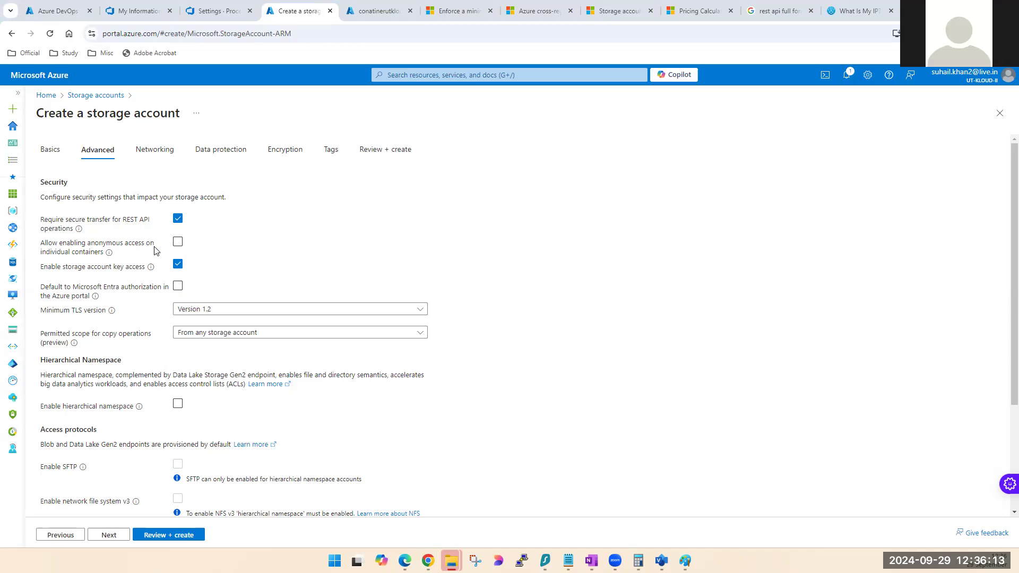
Step: Allow enabling anonymous access on individual containers and check the minimum TLS version options, keeping Version 1.2
{"action": "left_click", "coordinate": [177, 243]}
{"action": "left_click", "coordinate": [236, 311]}
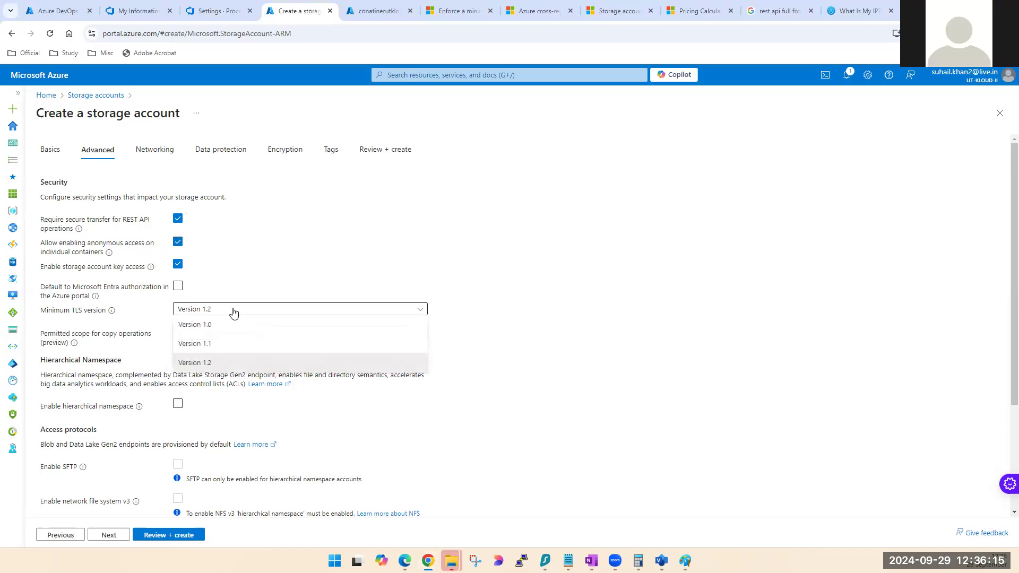
{"action": "left_click", "coordinate": [233, 312]}
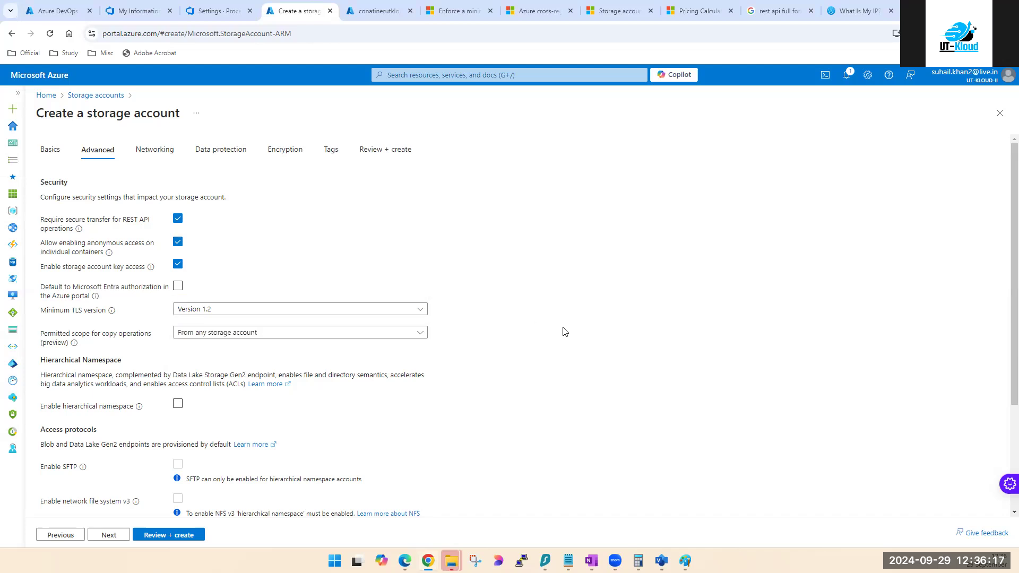
Step: Try the Cool access tier, switch back to Hot, and continue to the networking settings
{"action": "scroll", "coordinate": [558, 331], "scroll_direction": "down", "scroll_amount": 3}
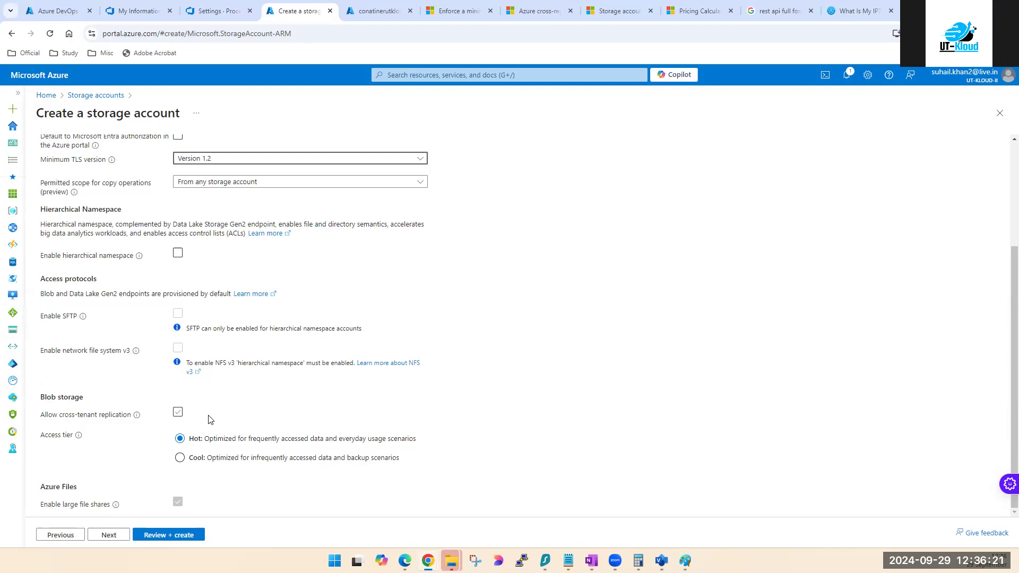
{"action": "left_click", "coordinate": [179, 457]}
{"action": "left_click", "coordinate": [181, 439]}
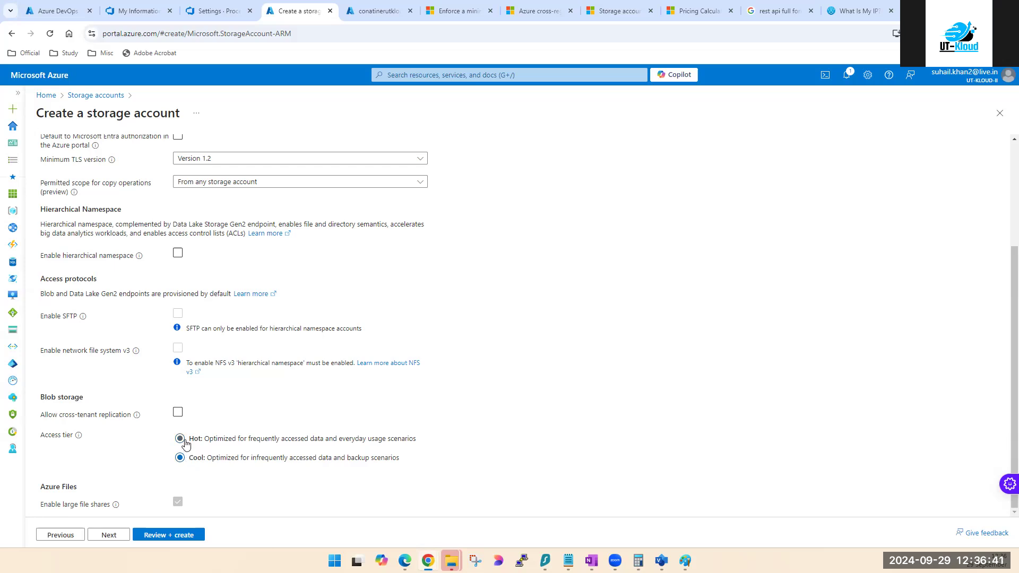
{"action": "left_click", "coordinate": [109, 534]}
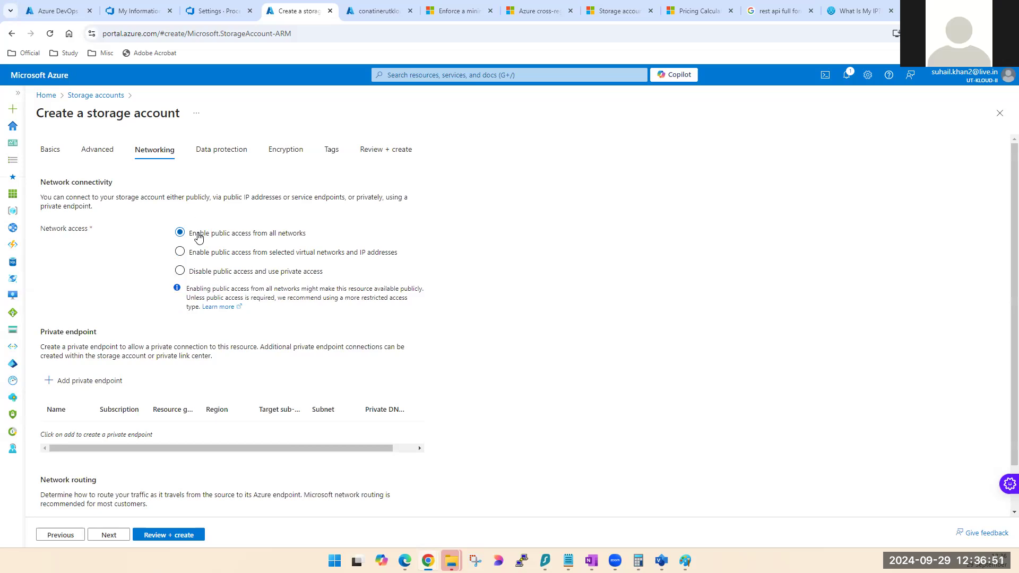
Step: Keep public access from all networks, continue to the data protection settings and enable point-in-time restore for containers
{"action": "scroll", "coordinate": [140, 442], "scroll_direction": "down", "scroll_amount": 1}
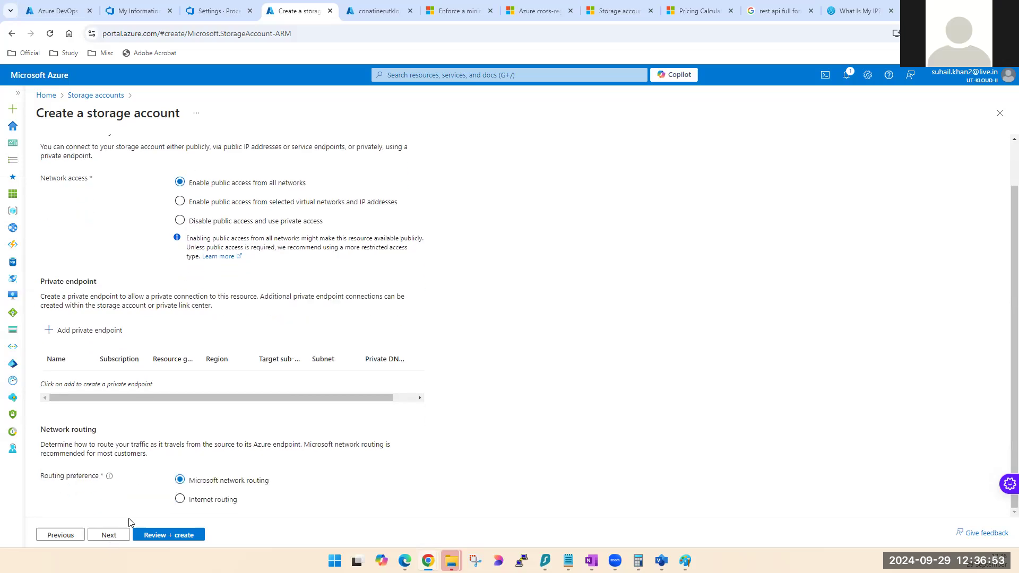
{"action": "left_click", "coordinate": [127, 536]}
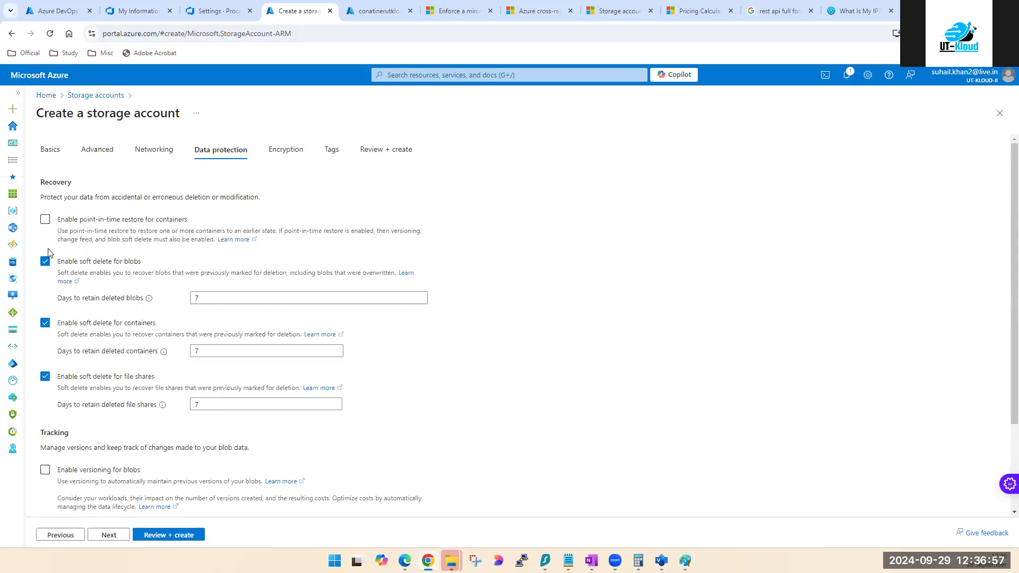
{"action": "left_click", "coordinate": [46, 219]}
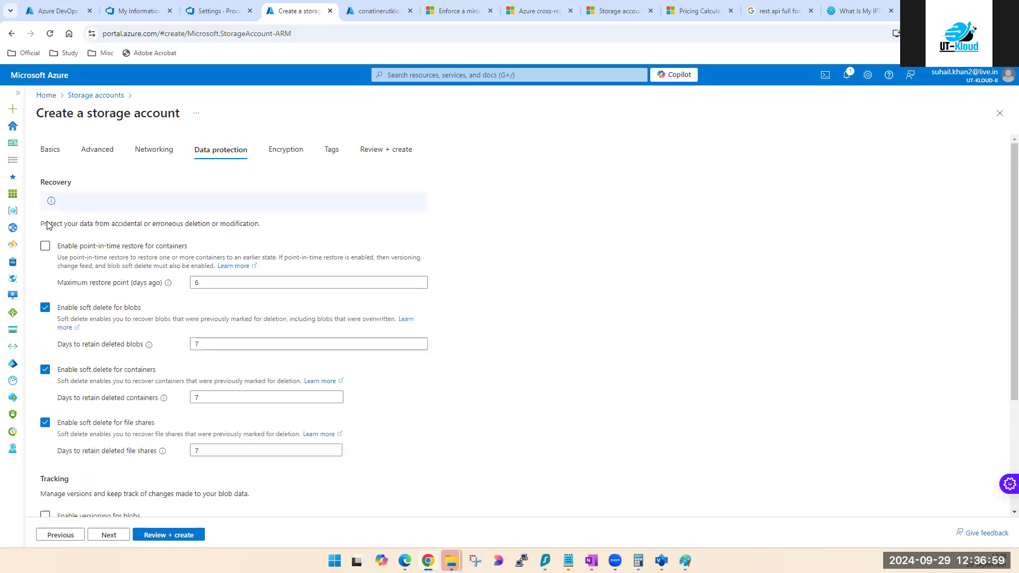
{"action": "double_click", "coordinate": [236, 293]}
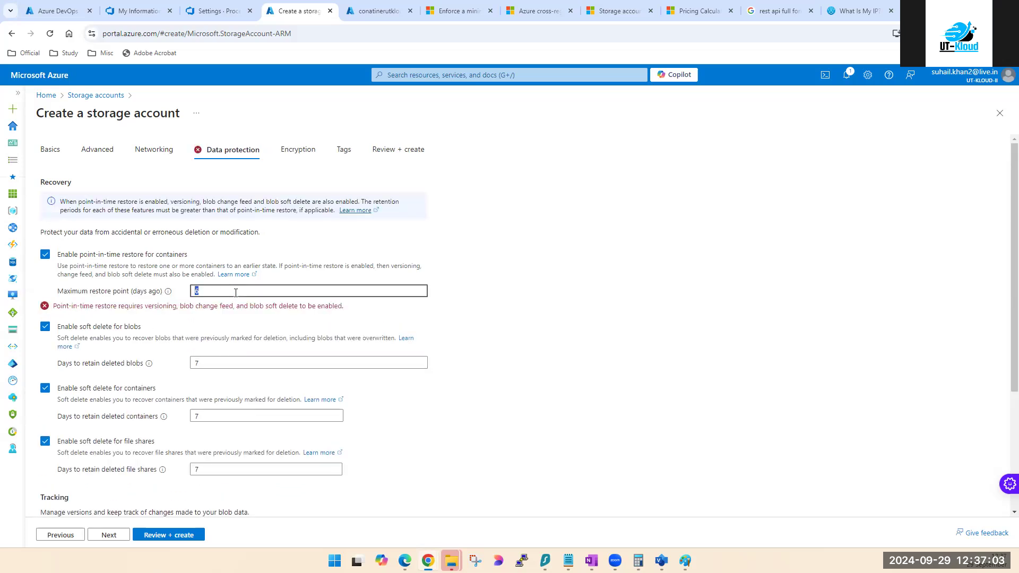
Step: Enable versioning for blobs and the blob change feed, with change feed logs deleted after 7 days
{"action": "scroll", "coordinate": [235, 292], "scroll_direction": "down", "scroll_amount": 3}
{"action": "left_click", "coordinate": [45, 375]}
{"action": "left_click", "coordinate": [45, 434]}
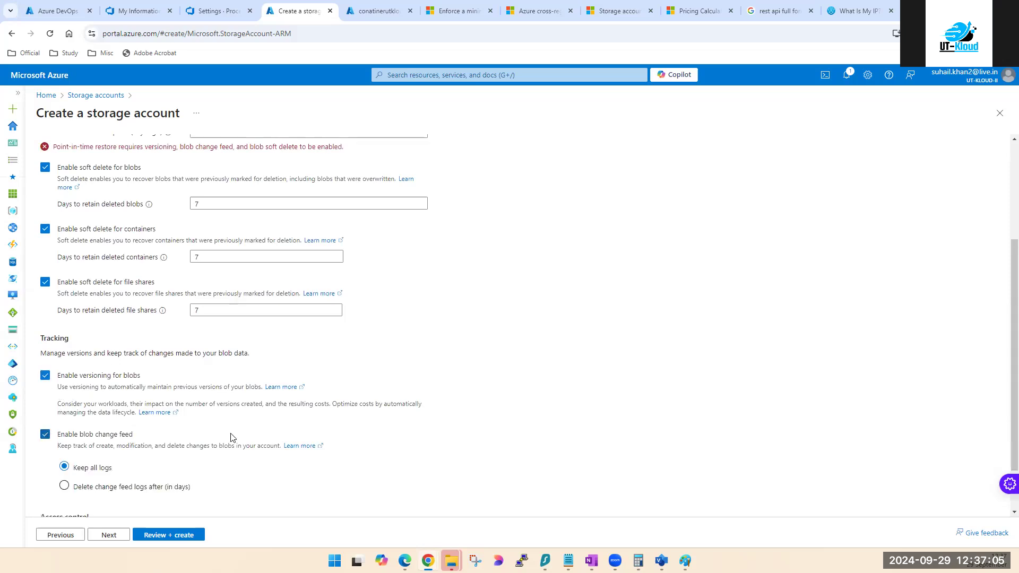
{"action": "scroll", "coordinate": [561, 406], "scroll_direction": "up", "scroll_amount": 5}
{"action": "scroll", "coordinate": [561, 407], "scroll_direction": "down", "scroll_amount": 6}
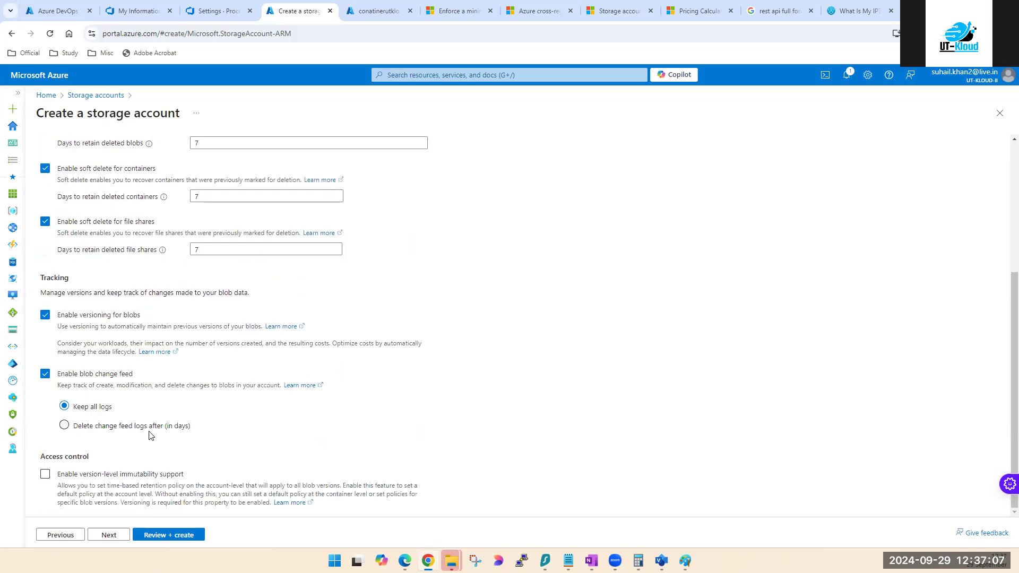
{"action": "left_click", "coordinate": [102, 428]}
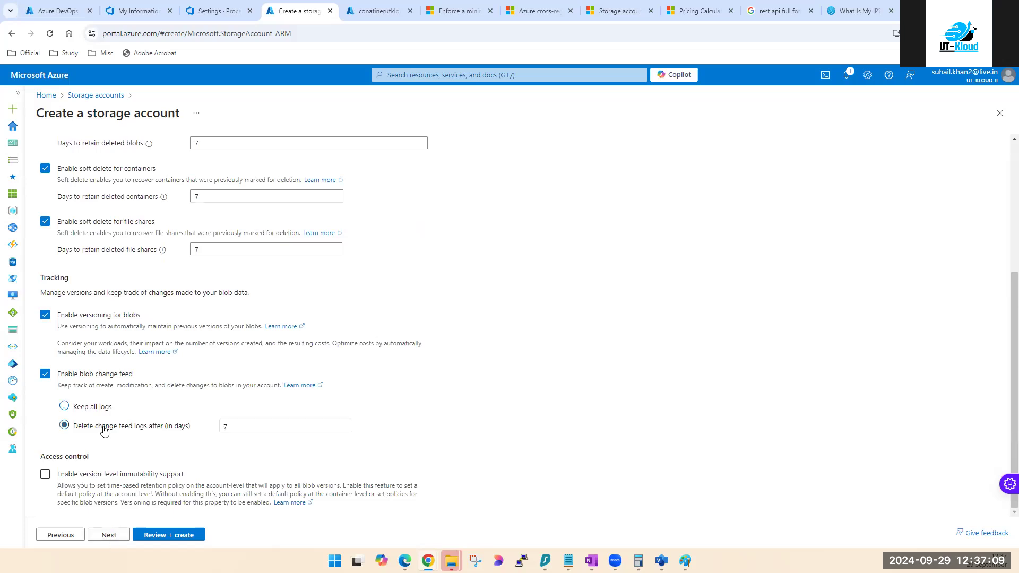
Step: Skip the remaining settings, go to the review and create the utkloudstorage2 storage account
{"action": "left_click", "coordinate": [108, 536]}
{"action": "left_click", "coordinate": [165, 537]}
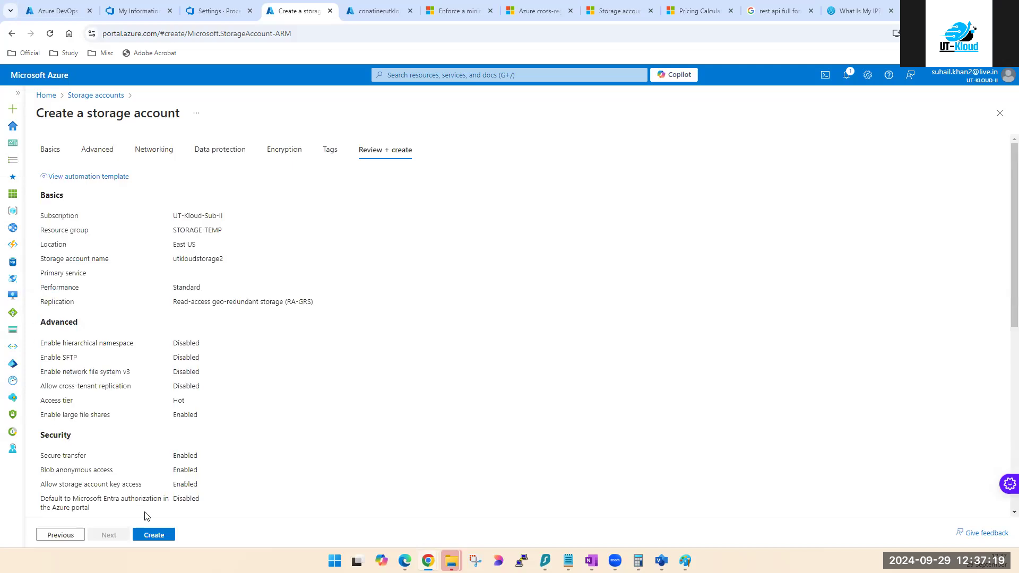
{"action": "left_click", "coordinate": [156, 535]}
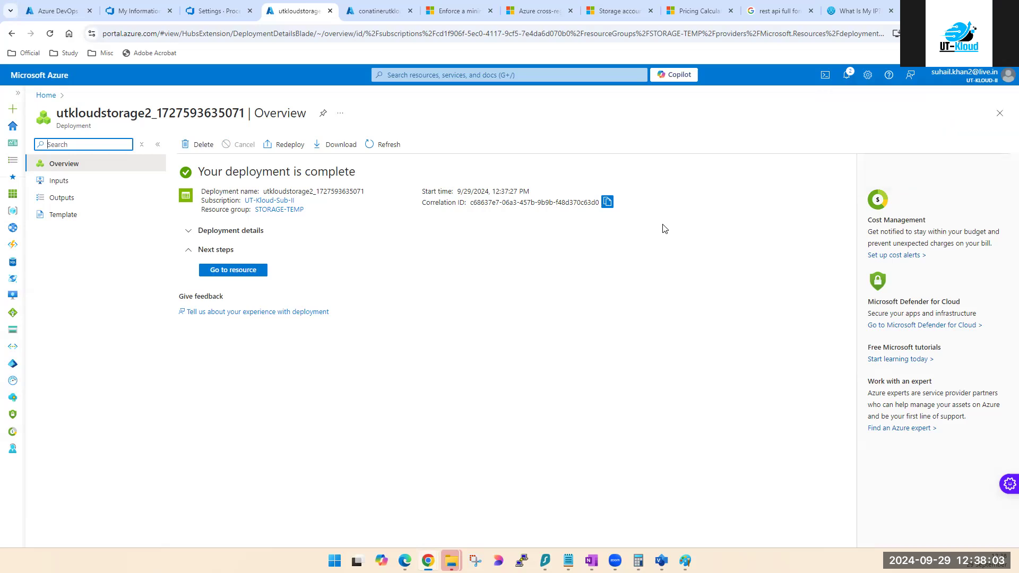
Step: Open the deployed utkloudstorage2 resource and look at its activity log and tags
{"action": "left_click", "coordinate": [255, 280]}
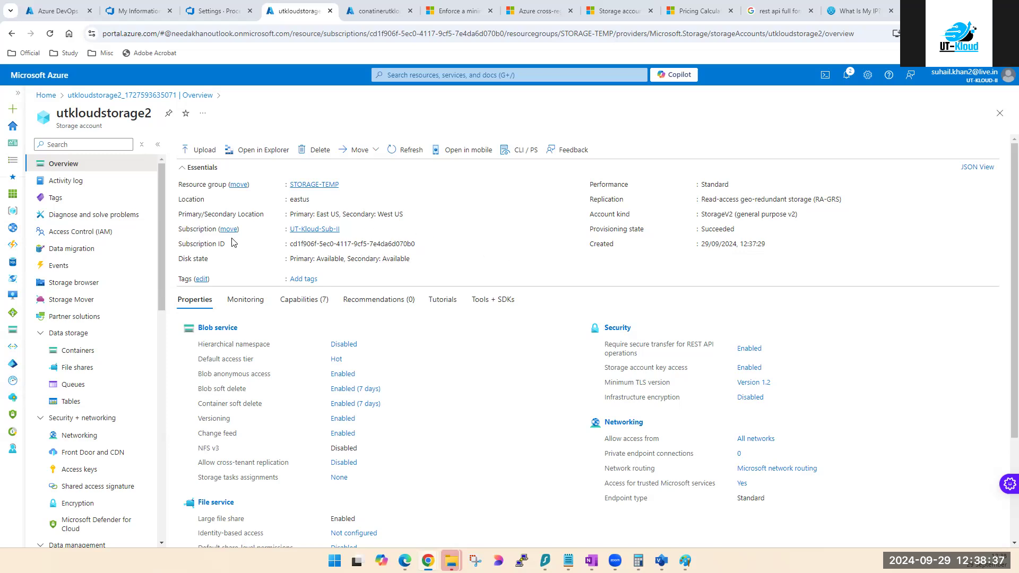
{"action": "left_click", "coordinate": [63, 182]}
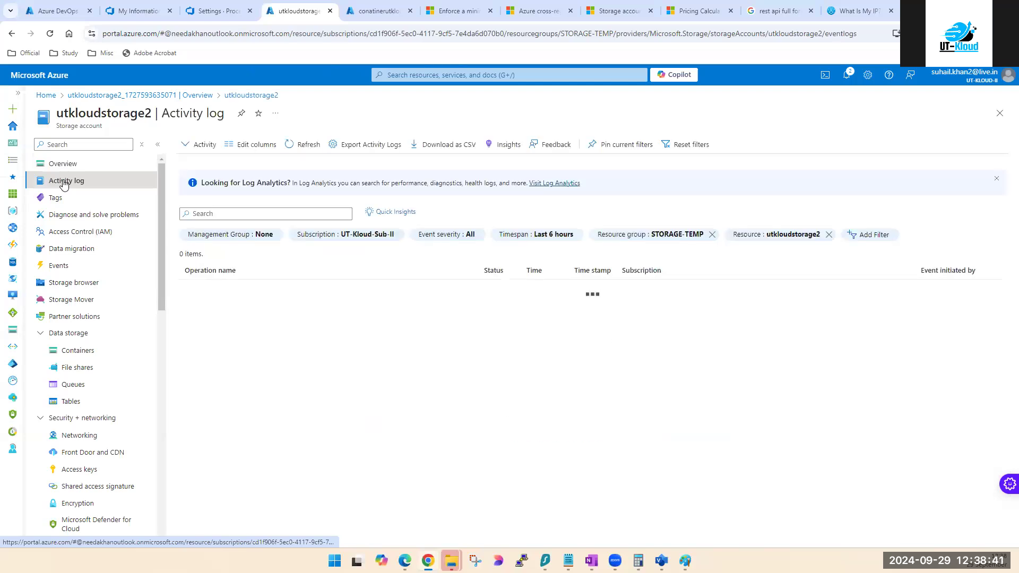
{"action": "left_click", "coordinate": [53, 199]}
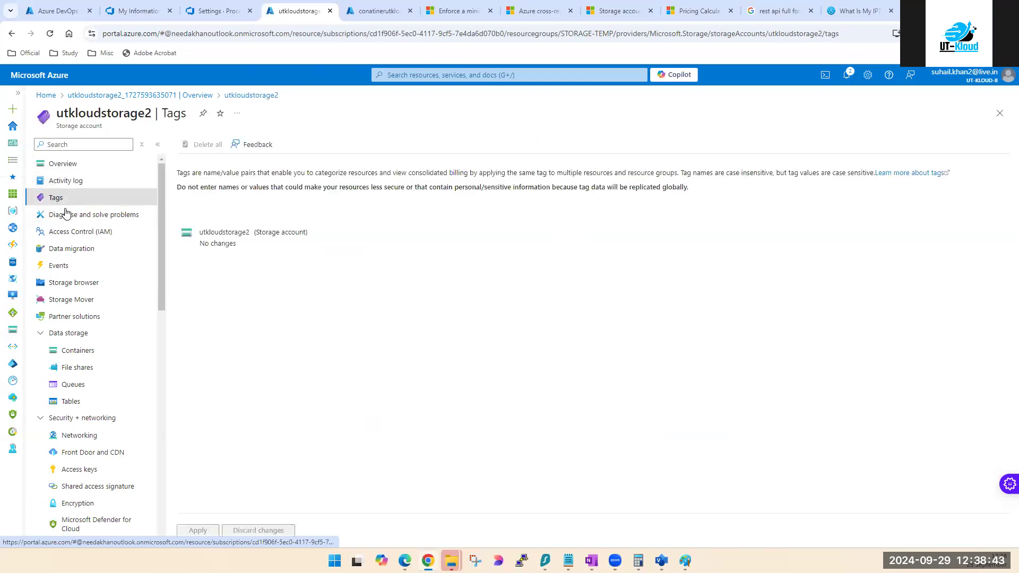
Step: Look through the common problems under Diagnose and solve problems, opening and closing the Lifecycle Management topic
{"action": "left_click", "coordinate": [72, 216]}
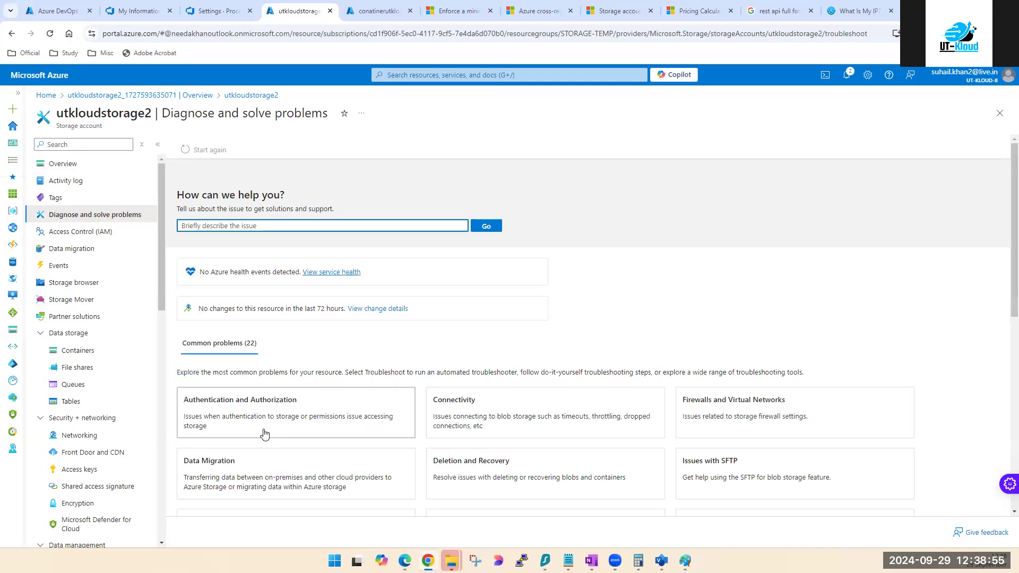
{"action": "scroll", "coordinate": [252, 407], "scroll_direction": "down", "scroll_amount": 1}
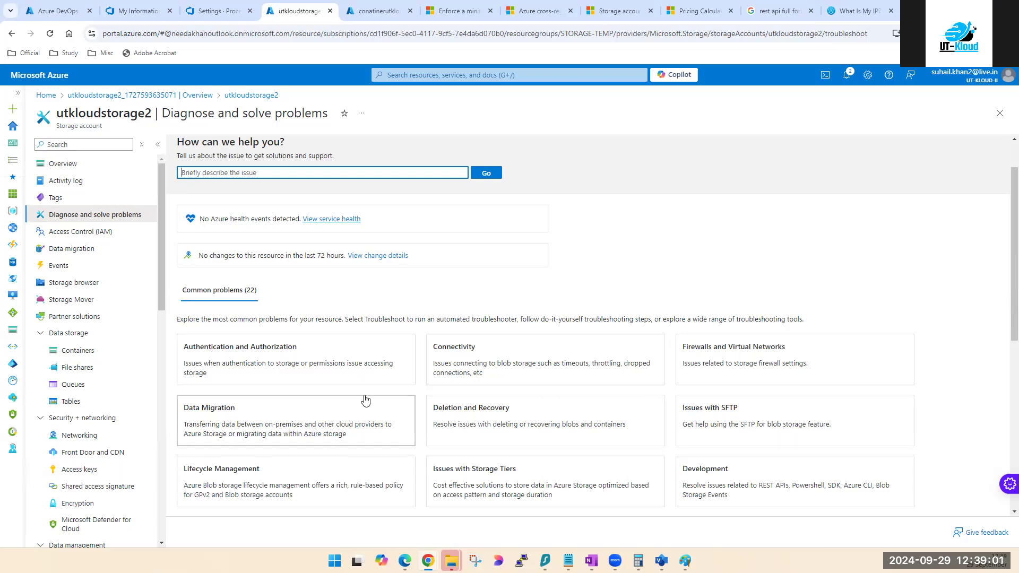
{"action": "scroll", "coordinate": [538, 433], "scroll_direction": "down", "scroll_amount": 3}
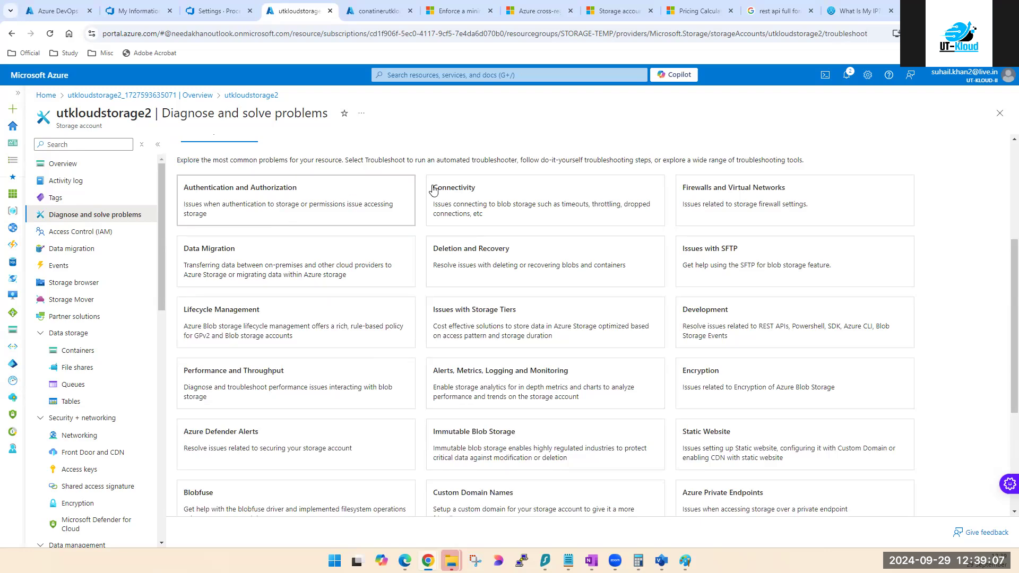
{"action": "scroll", "coordinate": [773, 432], "scroll_direction": "down", "scroll_amount": 3}
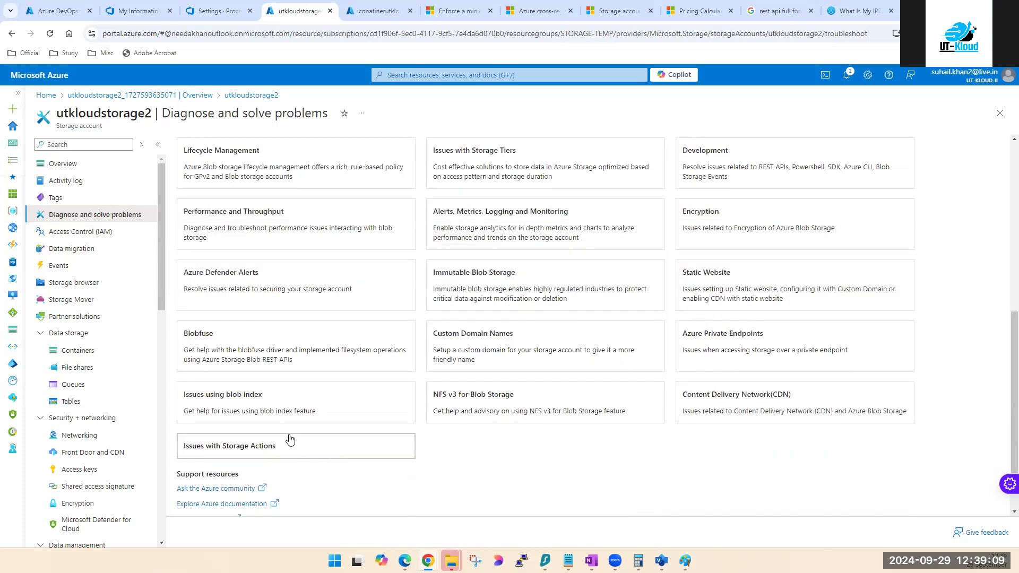
{"action": "scroll", "coordinate": [283, 362], "scroll_direction": "up", "scroll_amount": 4}
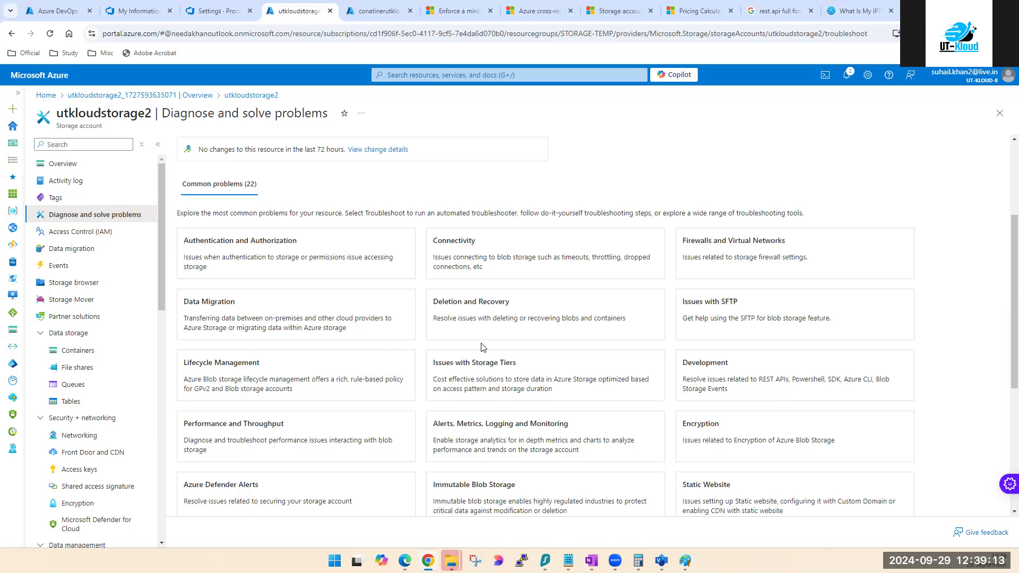
{"action": "left_click", "coordinate": [260, 372]}
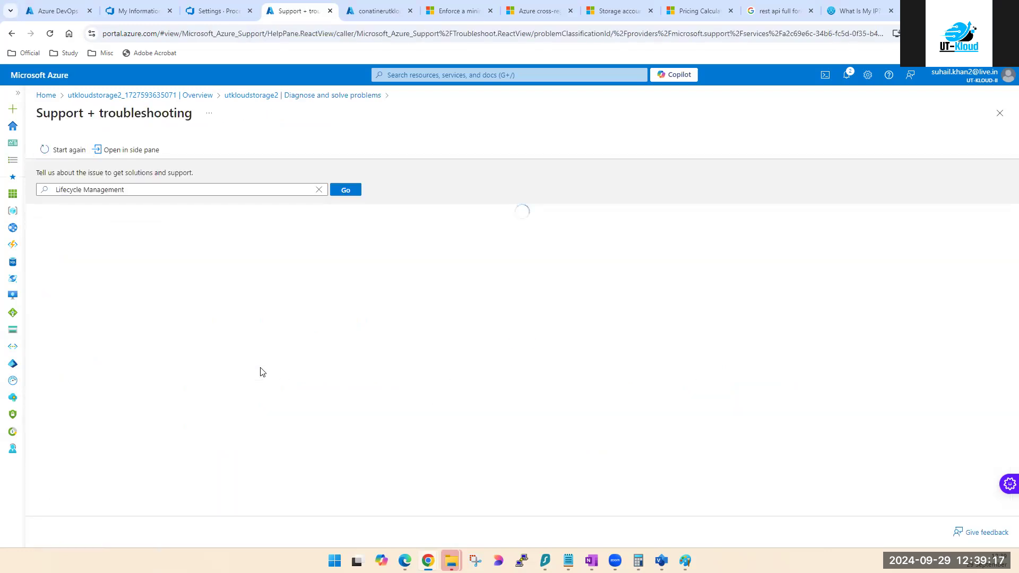
{"action": "left_click", "coordinate": [1000, 113]}
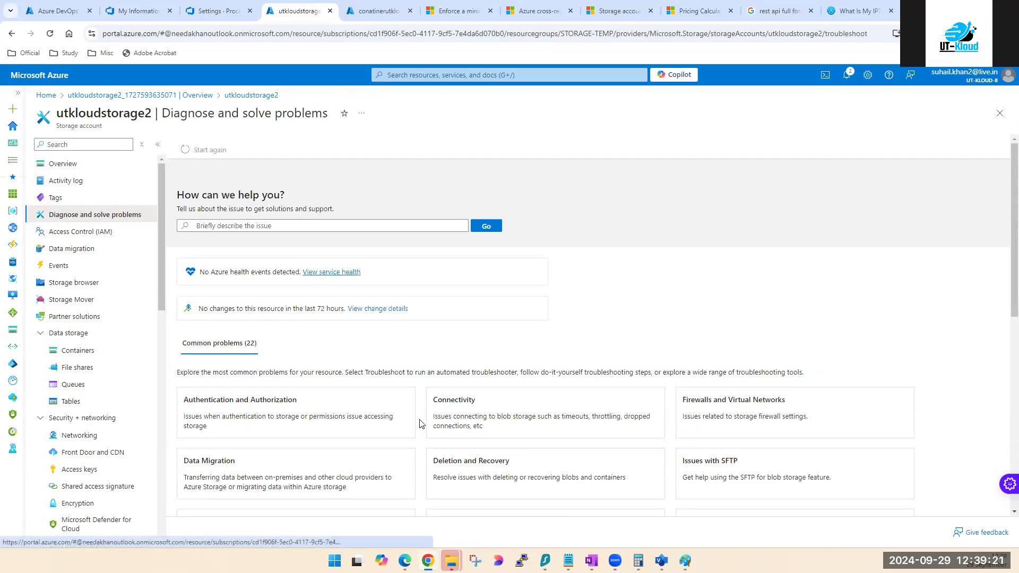
Step: Examine the account's role assignments under Access Control (IAM) and return to the access check
{"action": "left_click", "coordinate": [111, 237]}
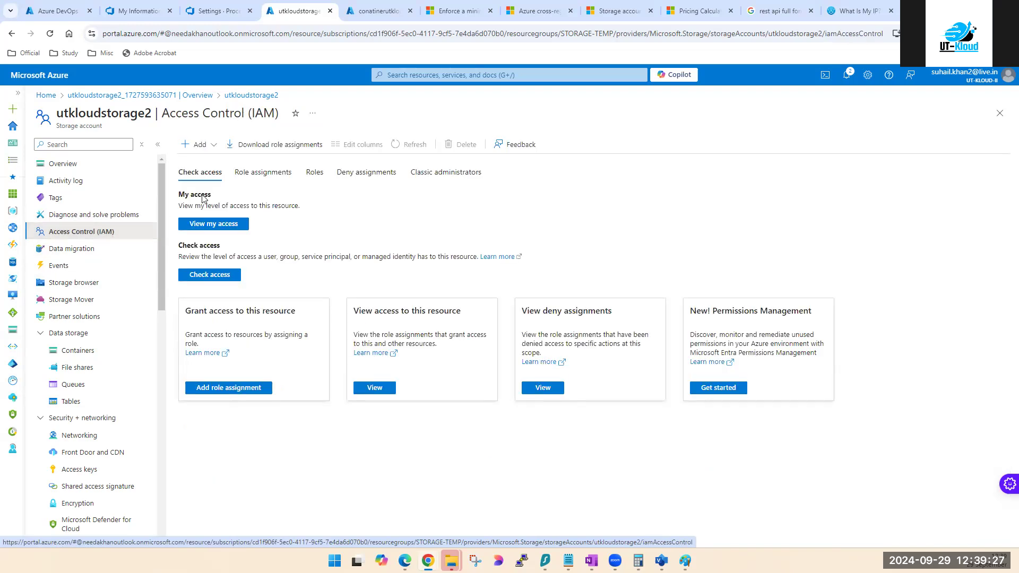
{"action": "left_click", "coordinate": [251, 176]}
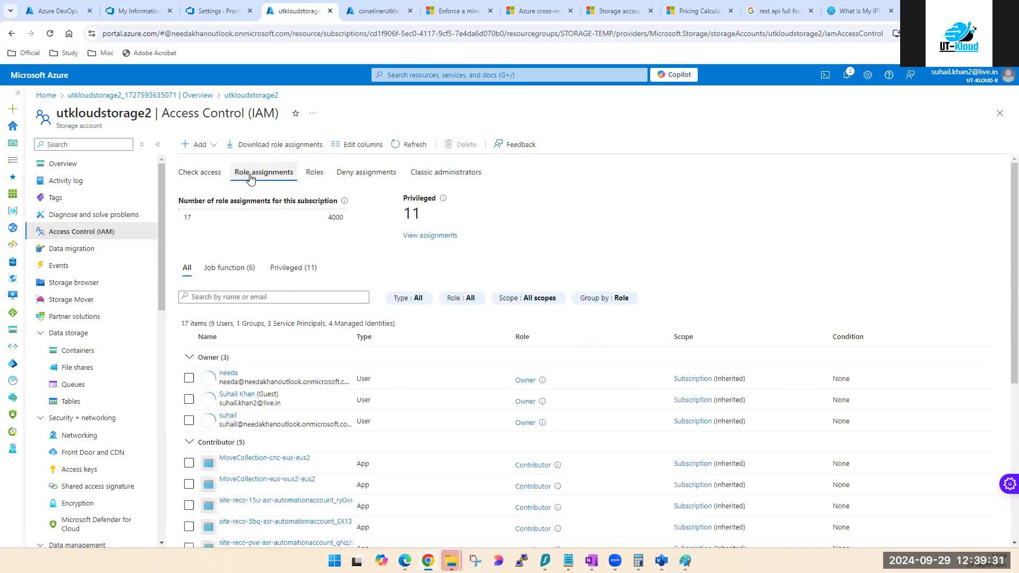
{"action": "left_click", "coordinate": [195, 179]}
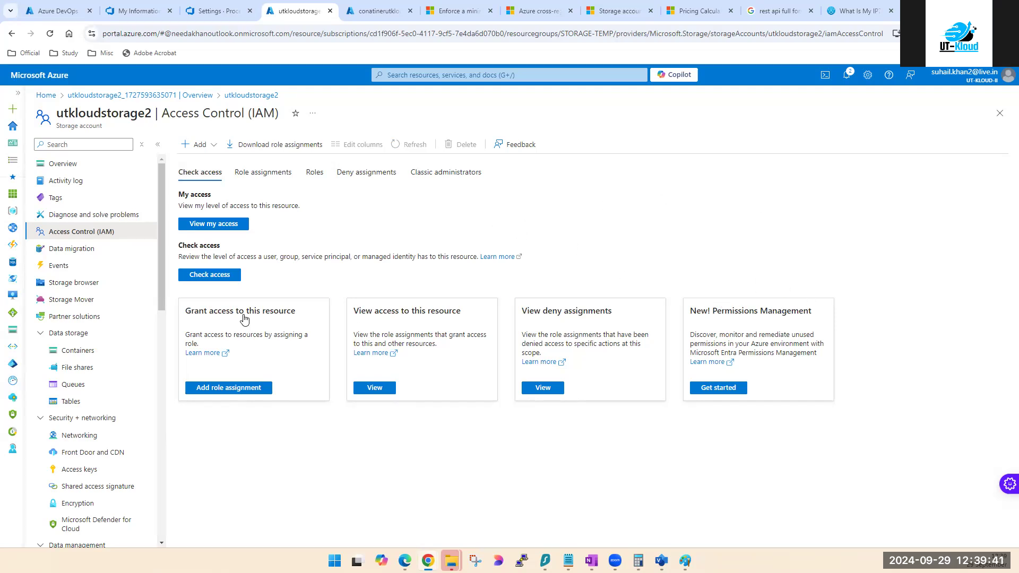
Step: Check the resource types offered for data migration without choosing one
{"action": "left_click", "coordinate": [64, 253]}
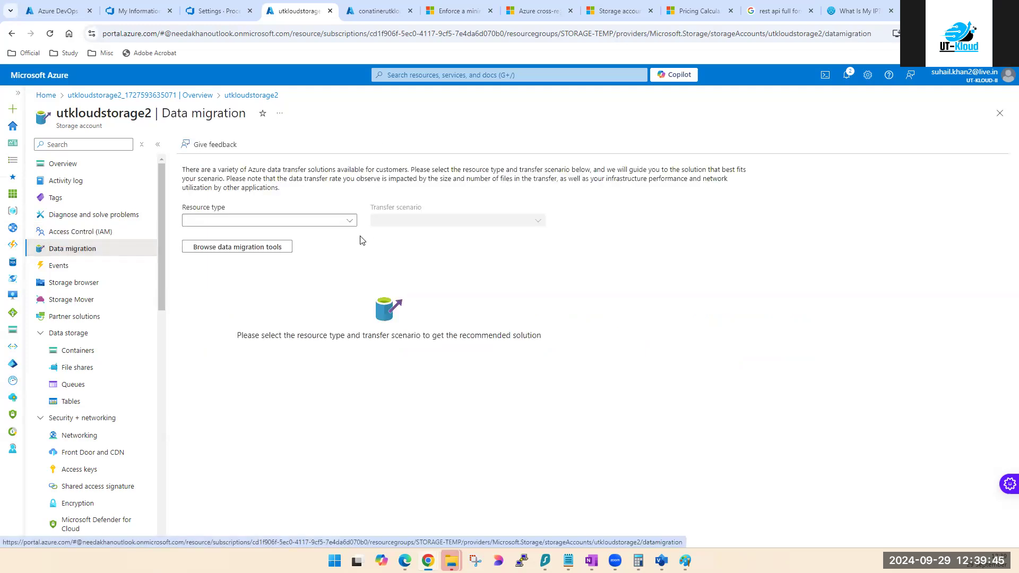
{"action": "left_click", "coordinate": [349, 222]}
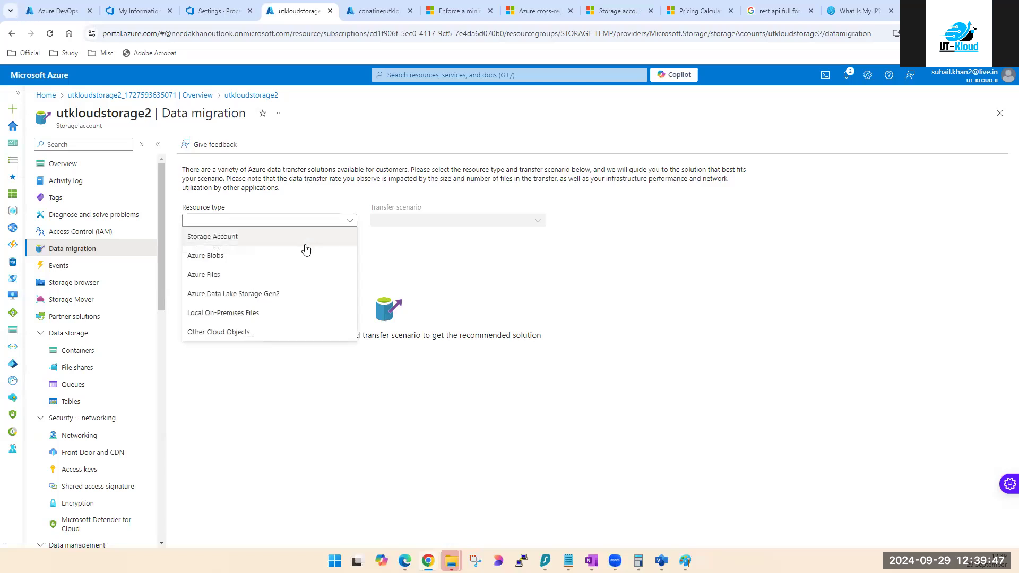
{"action": "left_click", "coordinate": [300, 381]}
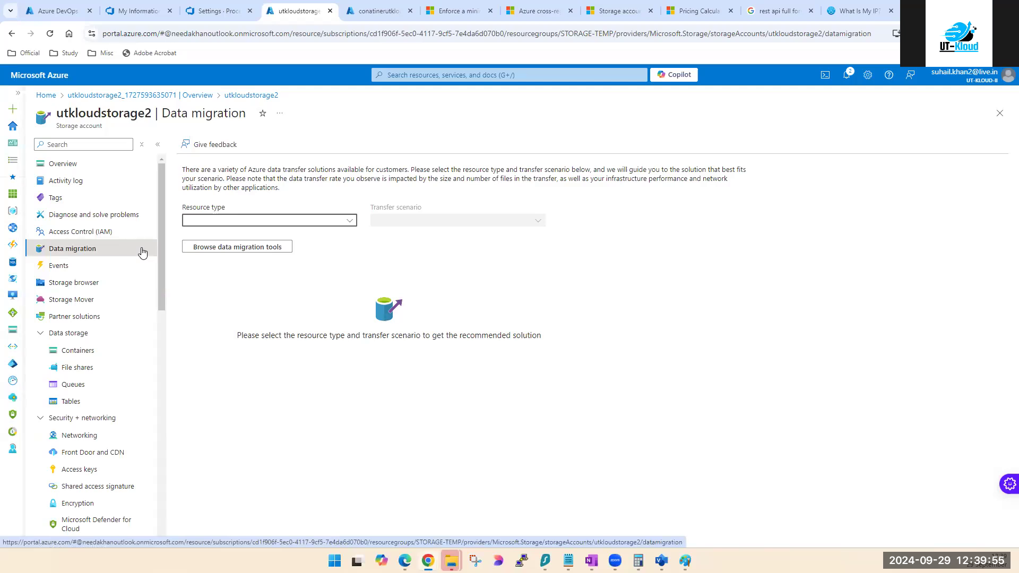
Step: Download the Windows x64 installer of Azure Storage Explorer from the storage browser's link and save it to the Desktop
{"action": "left_click", "coordinate": [88, 287]}
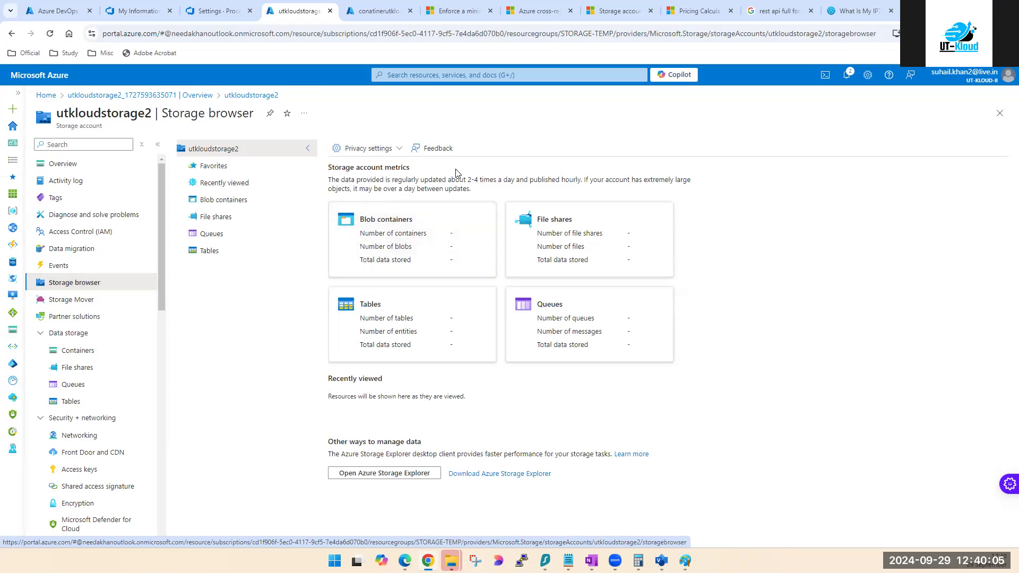
{"action": "left_click", "coordinate": [504, 482]}
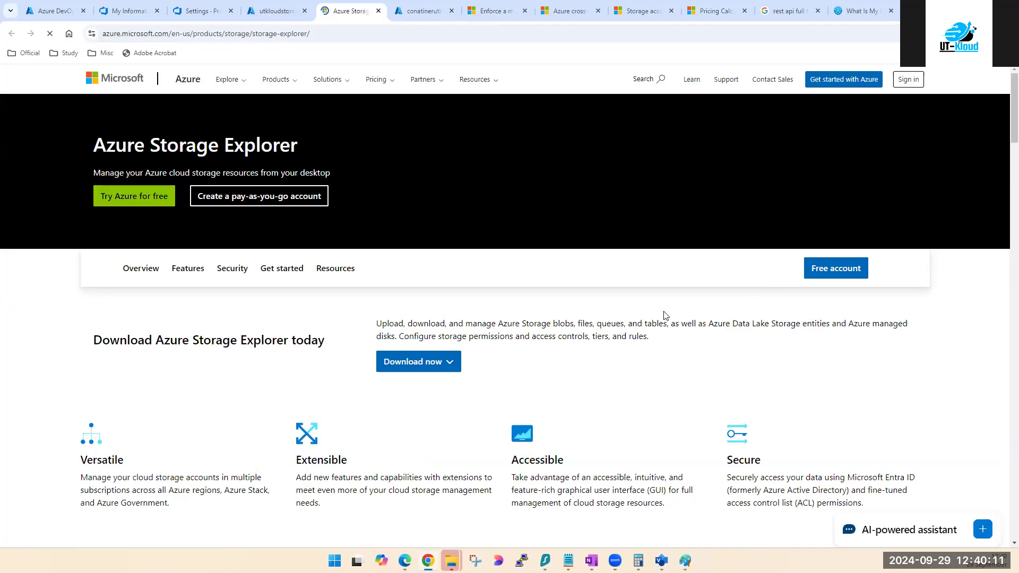
{"action": "left_click", "coordinate": [430, 357]}
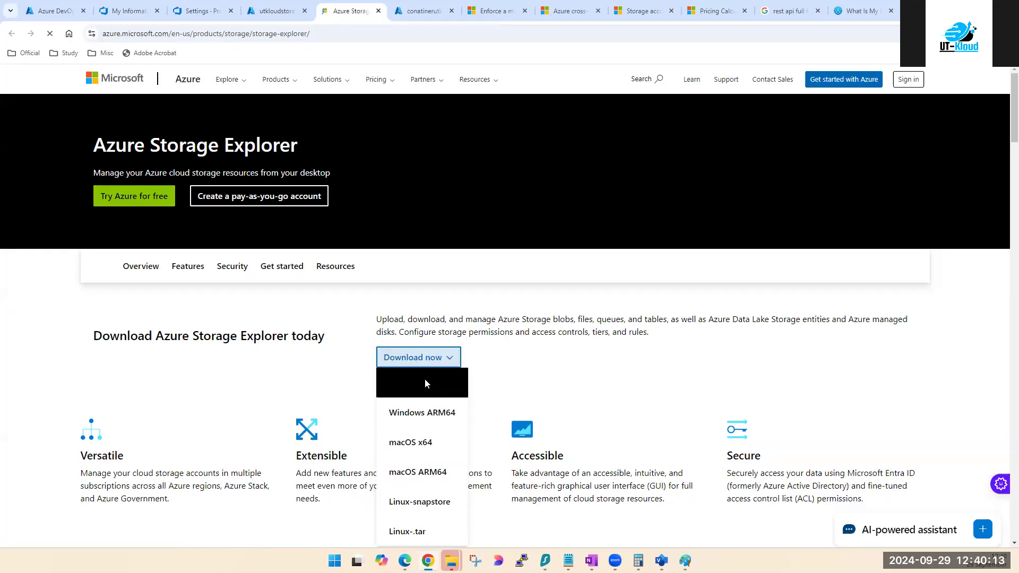
{"action": "left_click", "coordinate": [424, 379]}
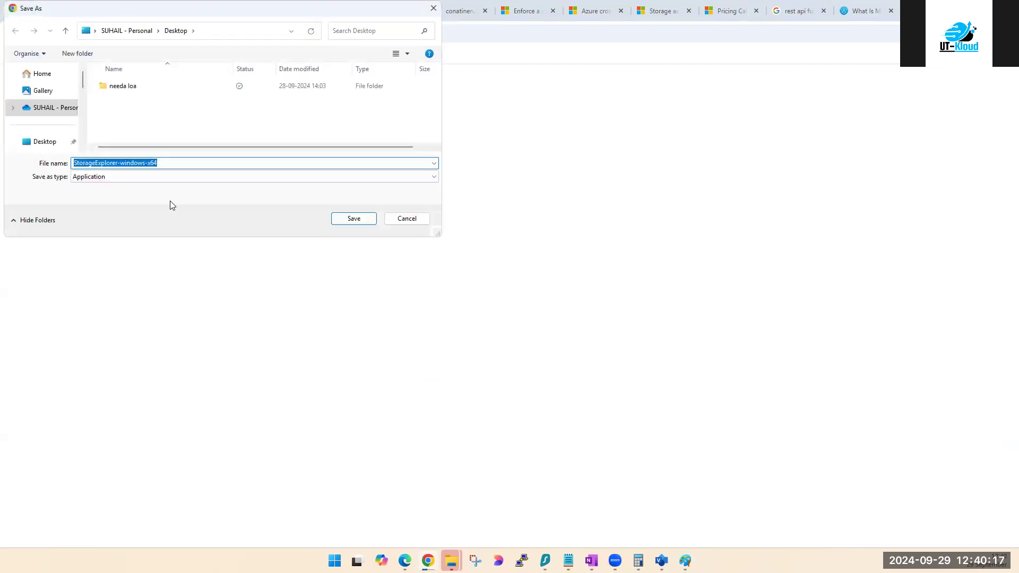
{"action": "left_click", "coordinate": [43, 142]}
{"action": "left_click", "coordinate": [352, 218]}
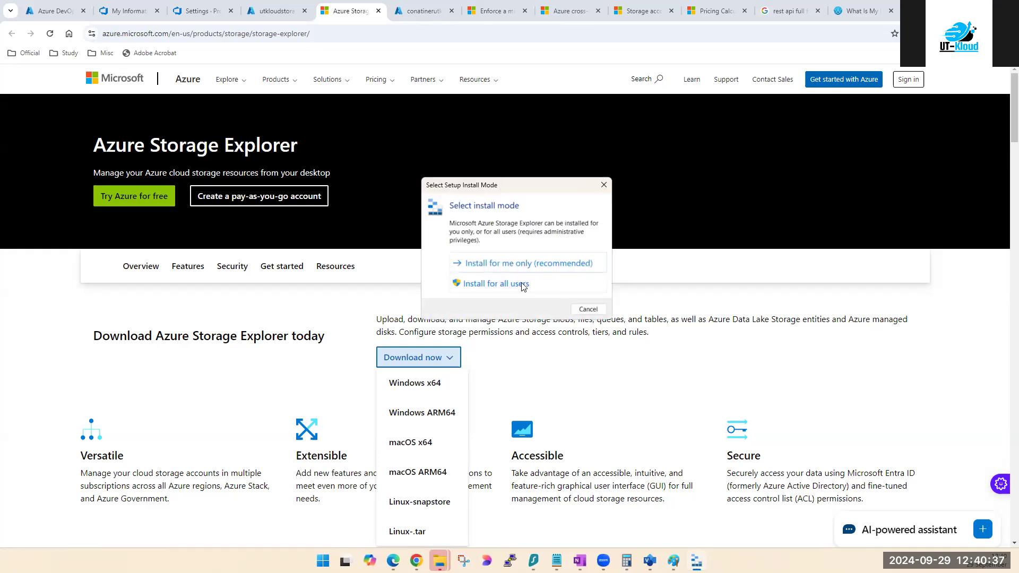
Step: Set up Microsoft Azure Storage Explorer for all users, accepting the licence agreement and the default setup options
{"action": "left_click", "coordinate": [521, 282]}
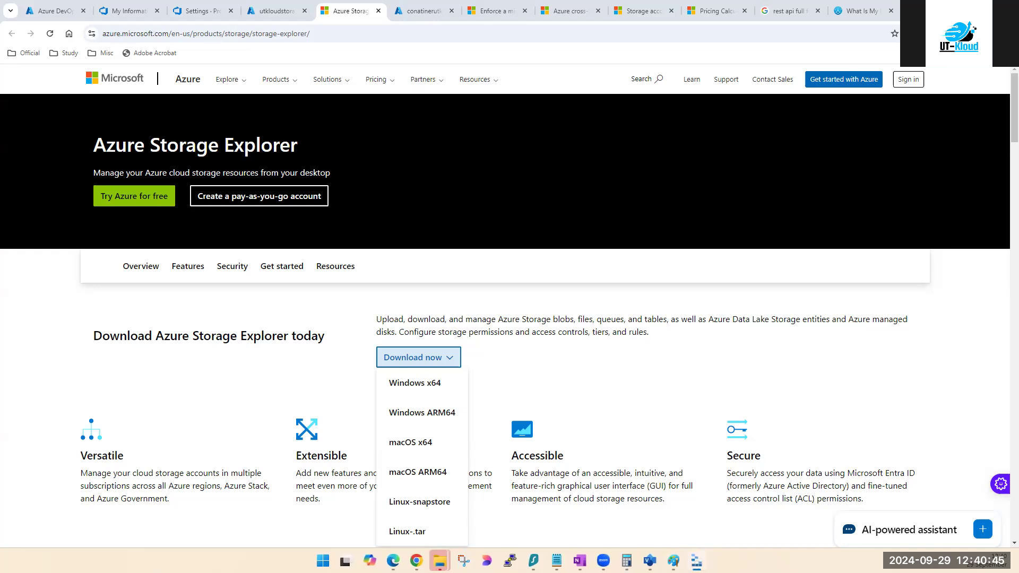
{"action": "left_click", "coordinate": [428, 375]}
{"action": "left_click", "coordinate": [606, 406]}
{"action": "left_click", "coordinate": [606, 405]}
{"action": "left_click", "coordinate": [606, 405]}
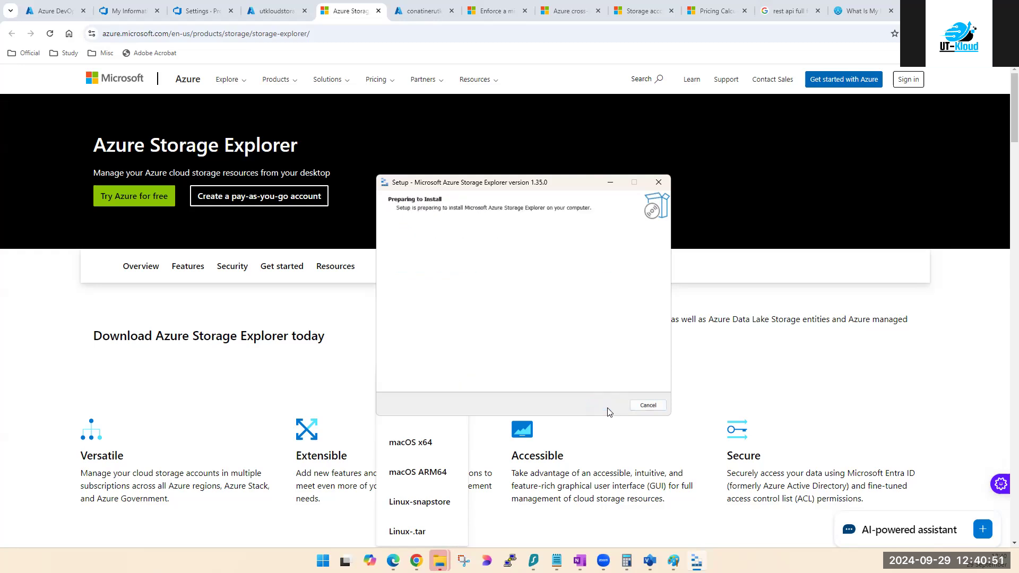
Step: Return to the account's storage browser, then switch to OneNote and read the Azure storage services notes
{"action": "left_click", "coordinate": [283, 12]}
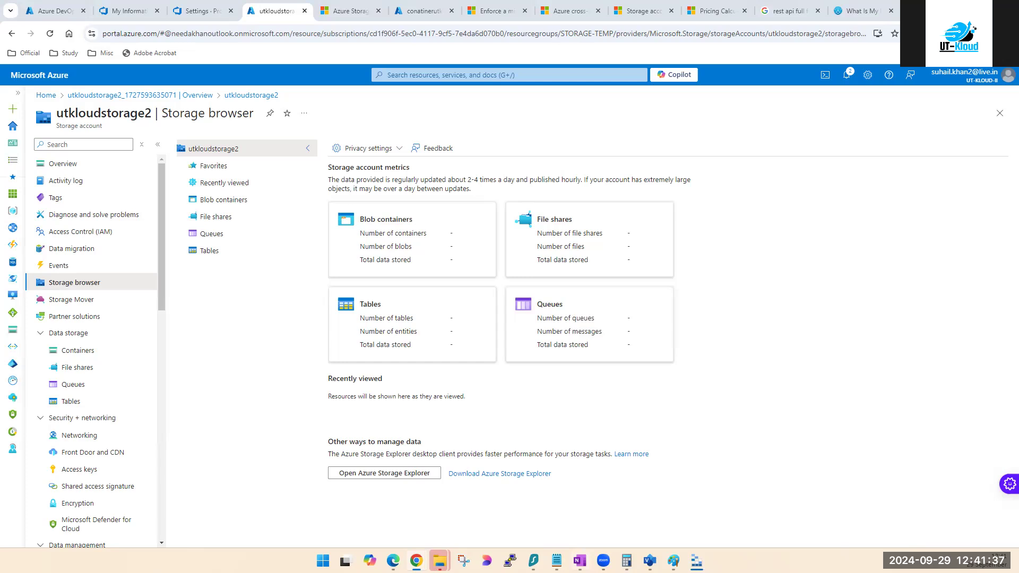
{"action": "key", "text": "alt+Tab"}
{"action": "scroll", "coordinate": [590, 392], "scroll_direction": "up", "scroll_amount": 5}
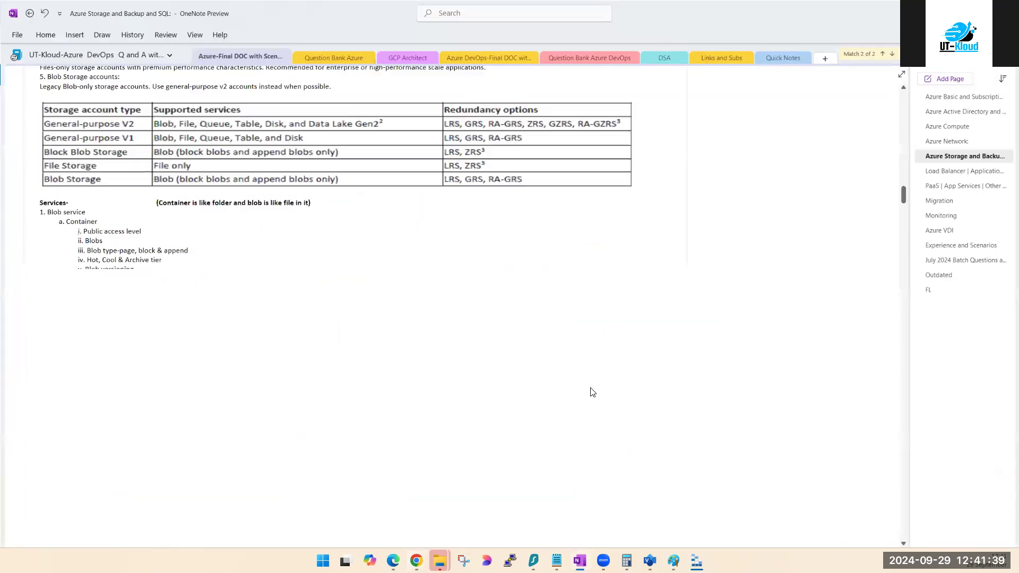
{"action": "scroll", "coordinate": [593, 392], "scroll_direction": "down", "scroll_amount": 5}
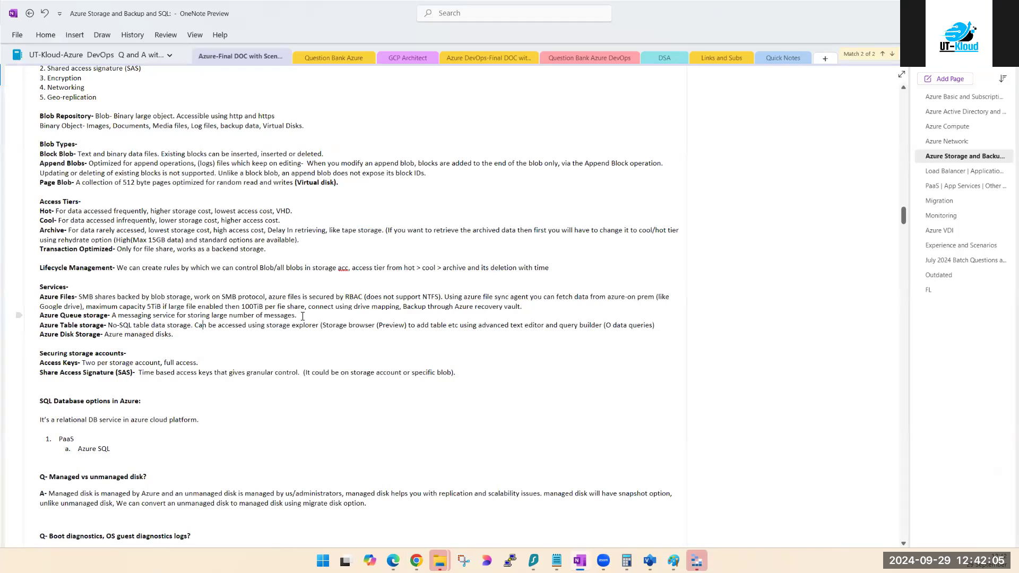
Step: Read the Azure Queue and Table storage notes, and look through the page's database types and storage durability sections
{"action": "left_click_drag", "start_coordinate": [303, 315], "coordinate": [113, 318]}
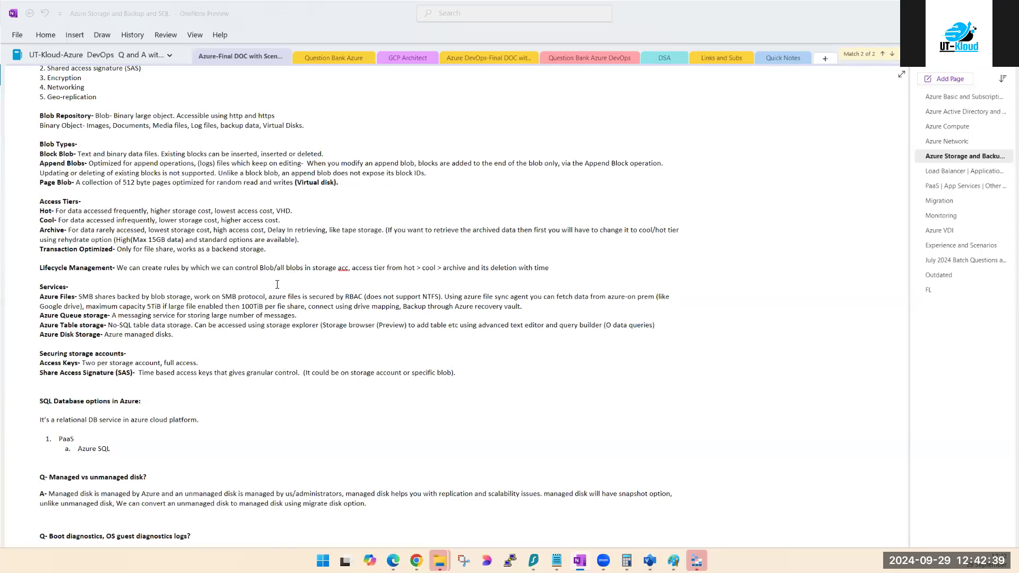
{"action": "left_click_drag", "start_coordinate": [656, 326], "coordinate": [40, 326]}
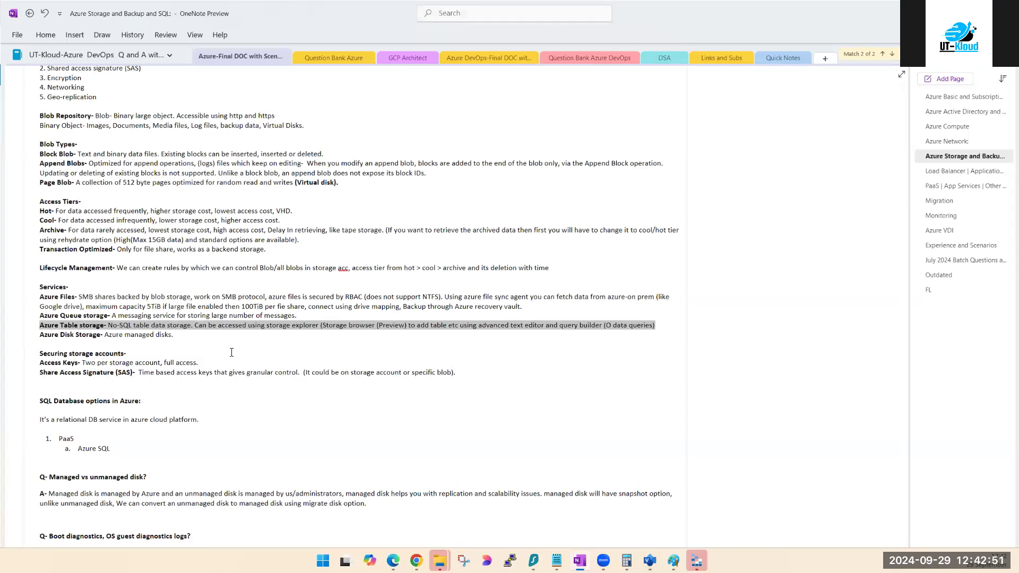
{"action": "scroll", "coordinate": [231, 352], "scroll_direction": "up", "scroll_amount": 20}
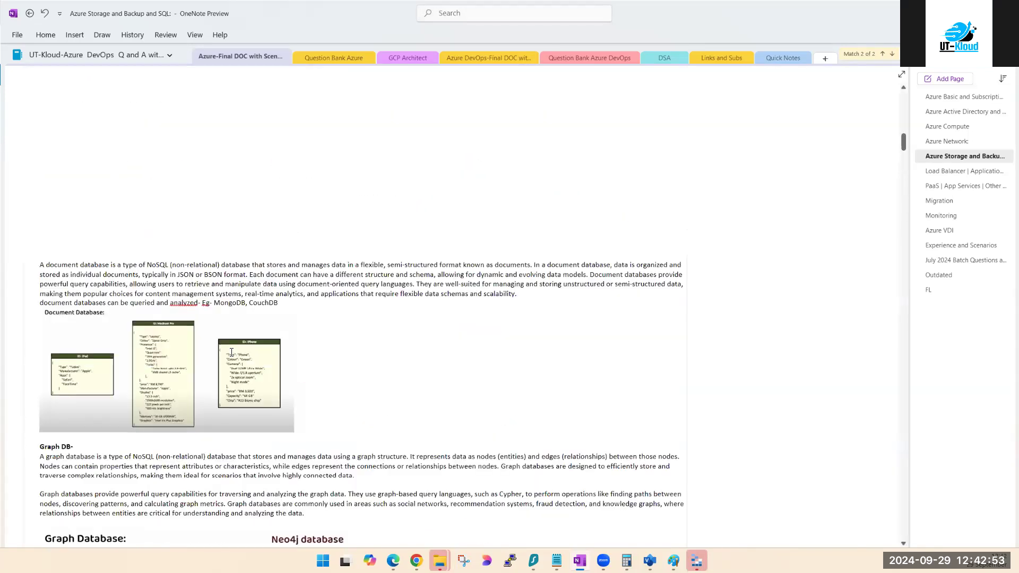
{"action": "scroll", "coordinate": [232, 353], "scroll_direction": "up", "scroll_amount": 4}
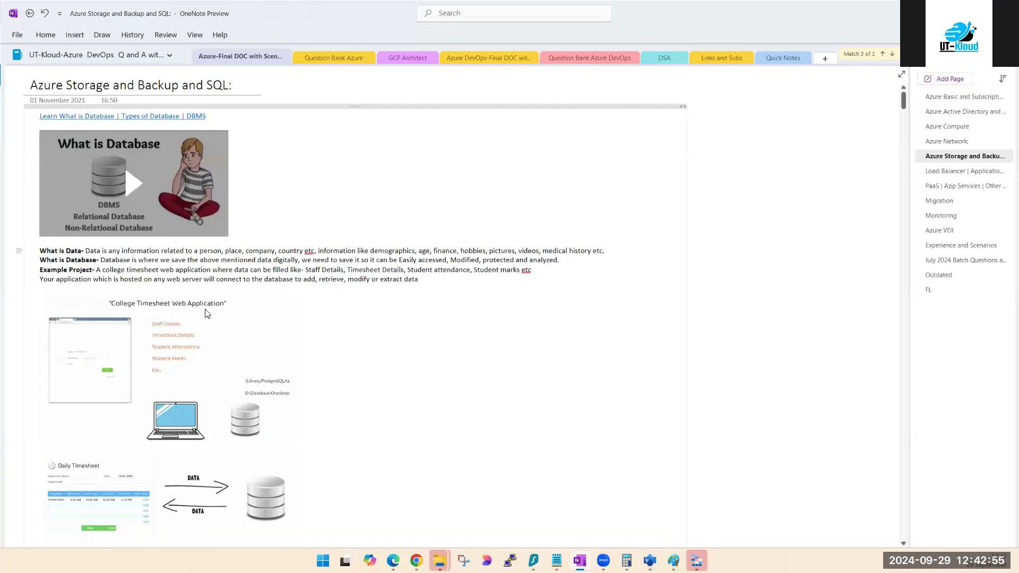
{"action": "scroll", "coordinate": [251, 404], "scroll_direction": "down", "scroll_amount": 5}
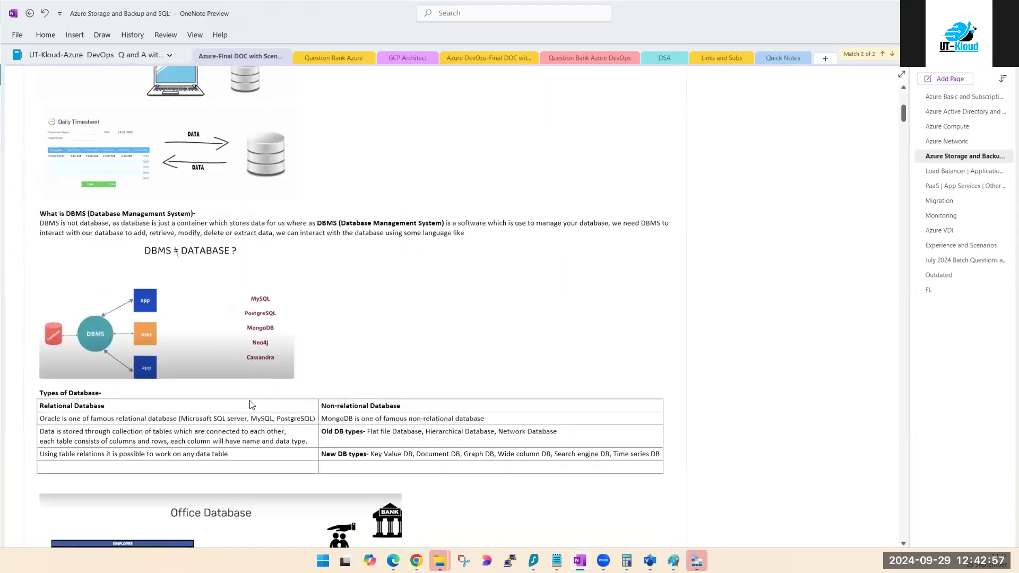
{"action": "scroll", "coordinate": [251, 405], "scroll_direction": "down", "scroll_amount": 20}
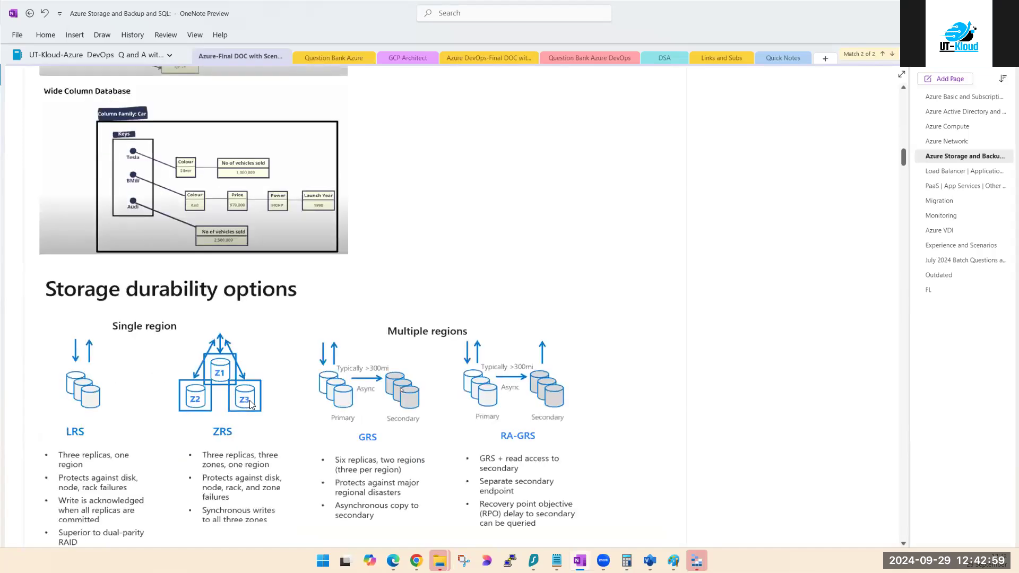
{"action": "scroll", "coordinate": [252, 404], "scroll_direction": "down", "scroll_amount": 20}
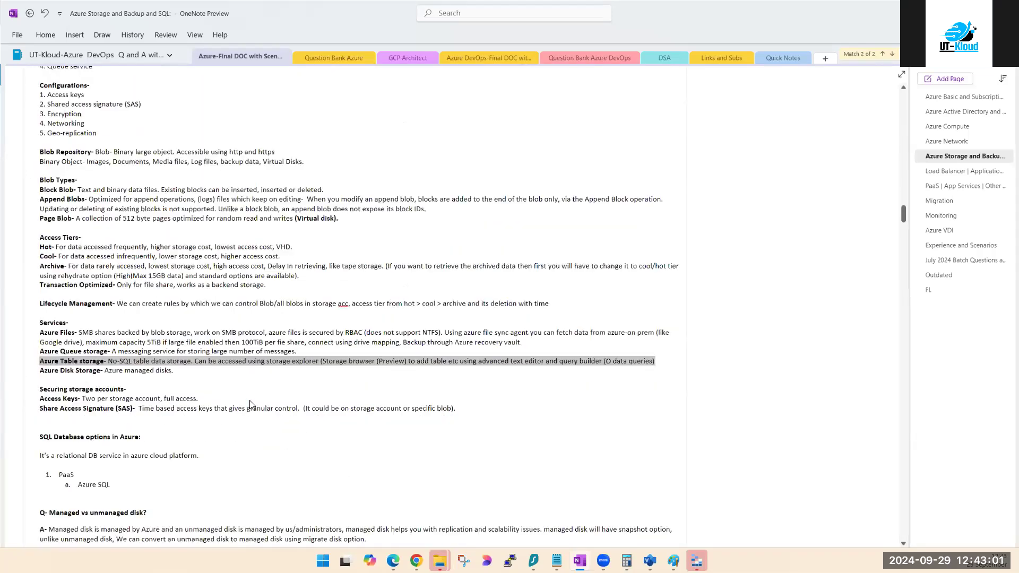
{"action": "scroll", "coordinate": [251, 404], "scroll_direction": "up", "scroll_amount": 6}
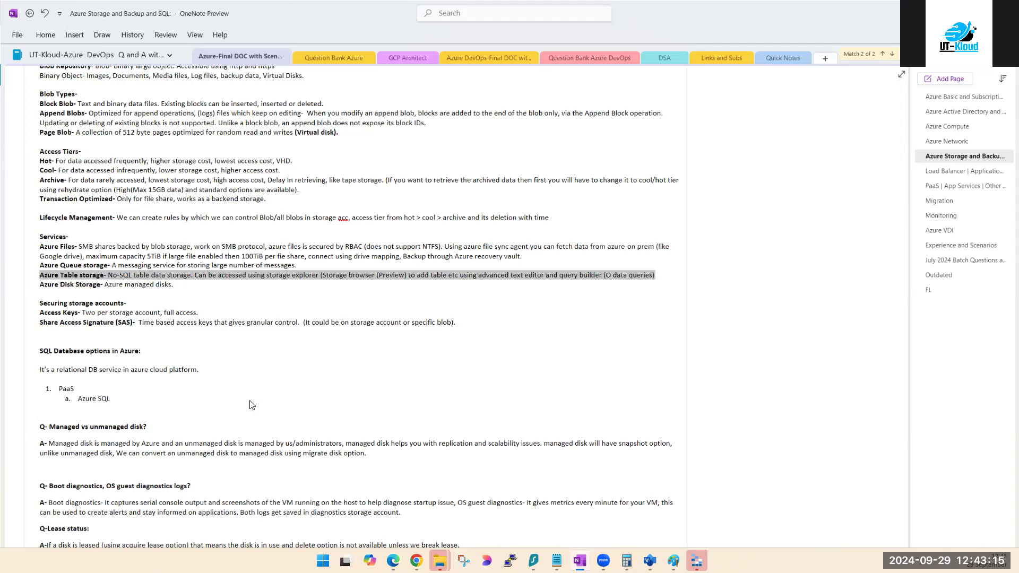
{"action": "left_click", "coordinate": [149, 280]}
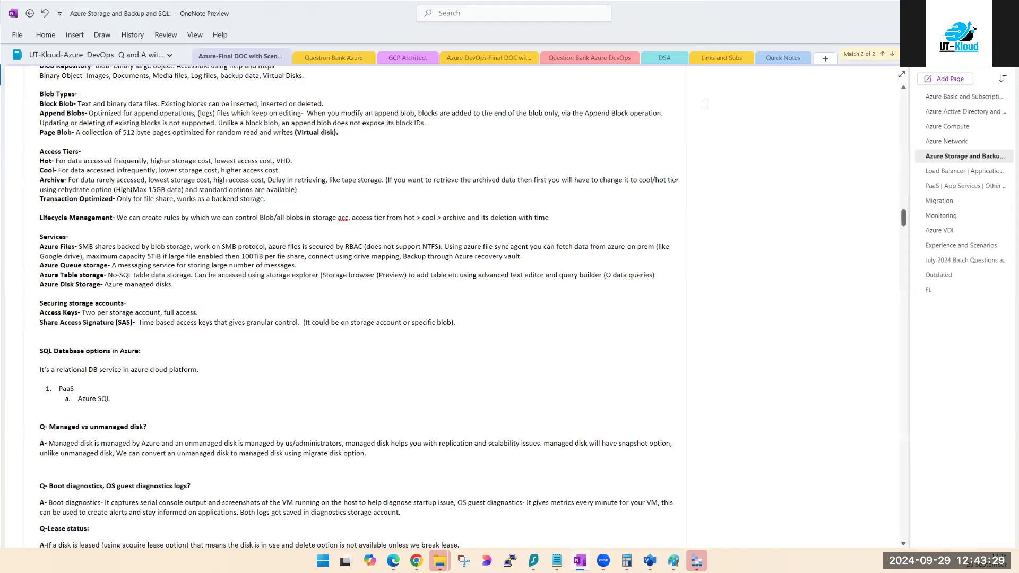
Step: Switch to the iTpreneur contact page in Chrome and check the name, email and phone fields of the Book A Free Demo Class form
{"action": "key", "text": "alt+Tab"}
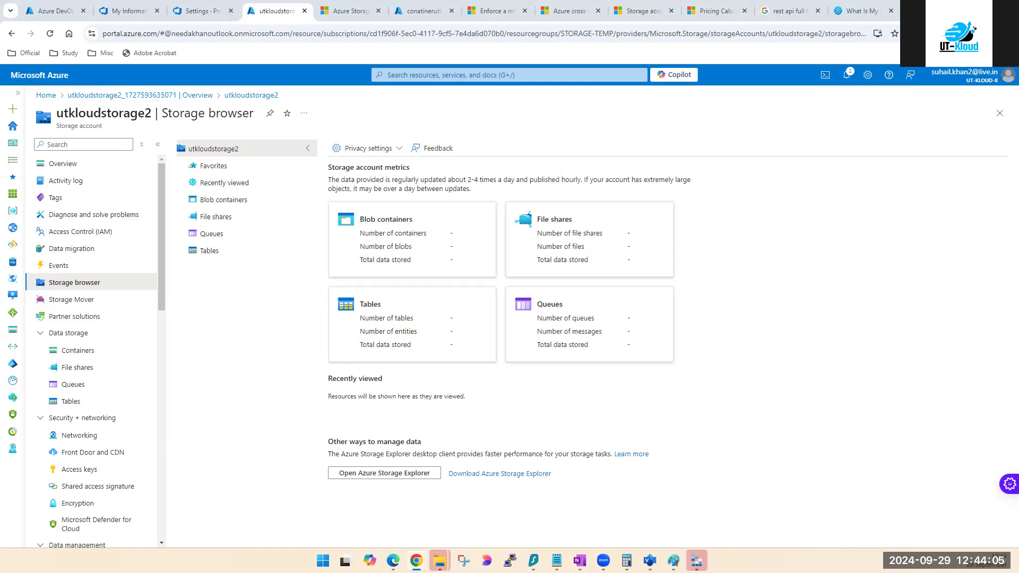
{"action": "left_click_drag", "start_coordinate": [1, 80], "coordinate": [680, 257]}
{"action": "left_click", "coordinate": [901, 265]}
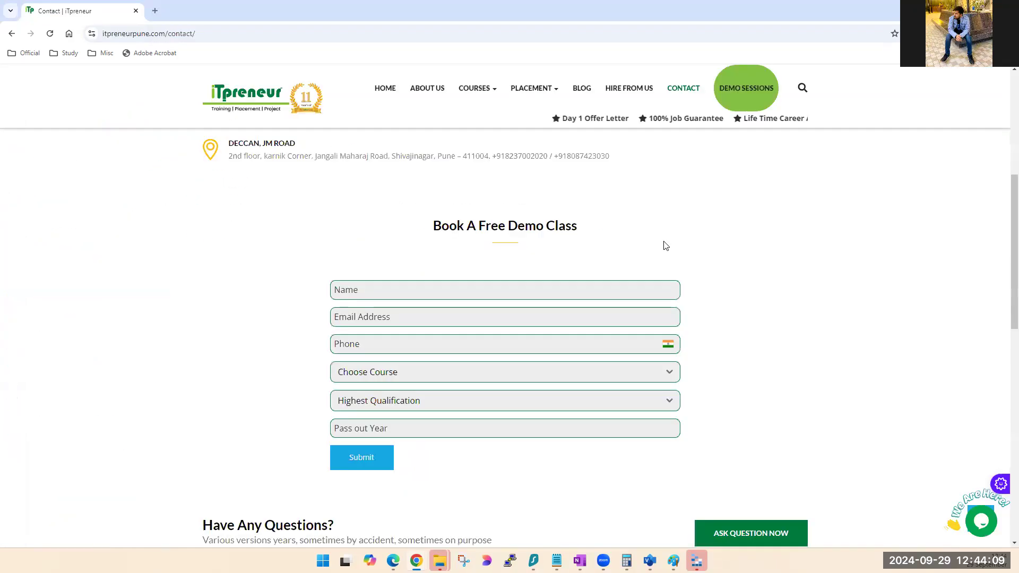
{"action": "left_click", "coordinate": [419, 289]}
{"action": "left_click", "coordinate": [349, 321]}
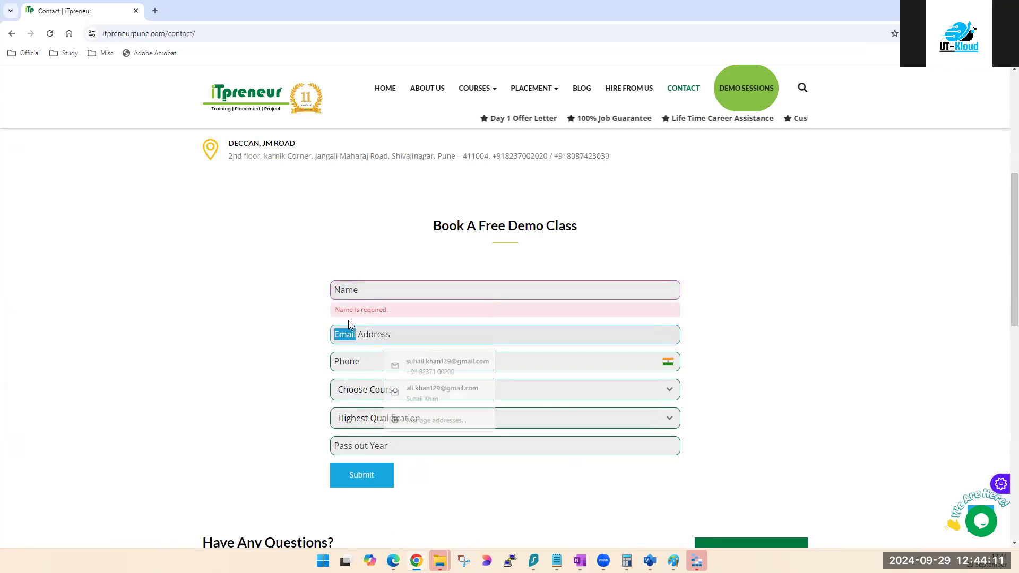
{"action": "left_click", "coordinate": [353, 359]}
{"action": "left_click", "coordinate": [428, 207]}
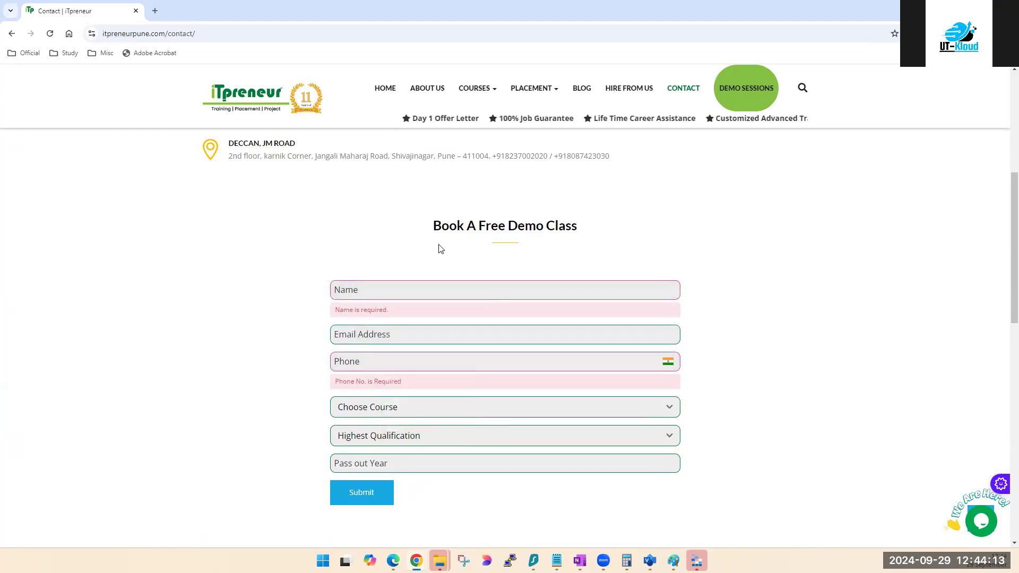
Step: Fill in the demo class form's name, email address and phone number from the saved autofill details
{"action": "left_click", "coordinate": [374, 337]}
{"action": "left_click", "coordinate": [387, 290]}
{"action": "left_click", "coordinate": [403, 319]}
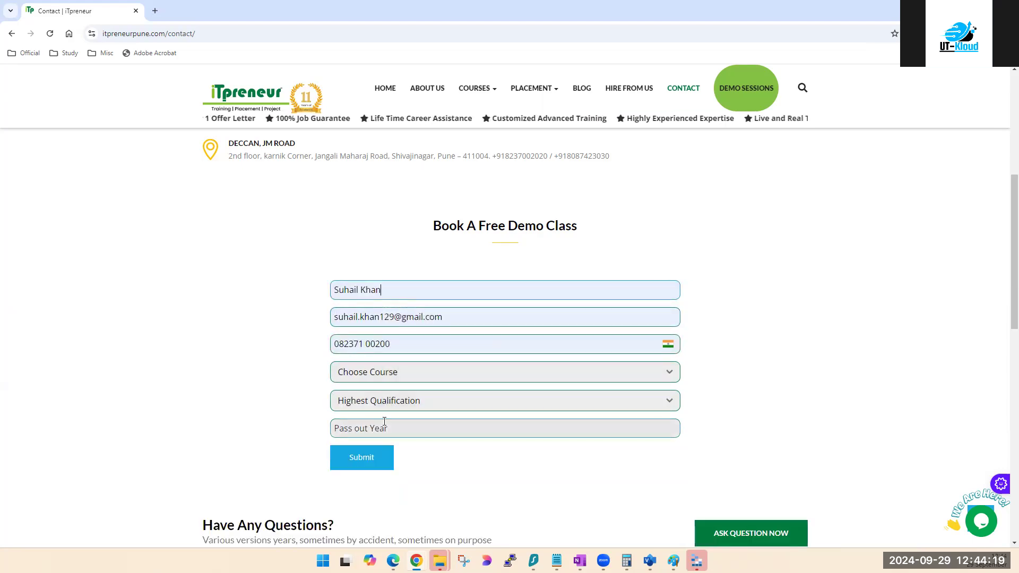
Step: Examine the filled contact fields and the course, qualification and pass out year fields without choosing anything
{"action": "double_click", "coordinate": [457, 292]}
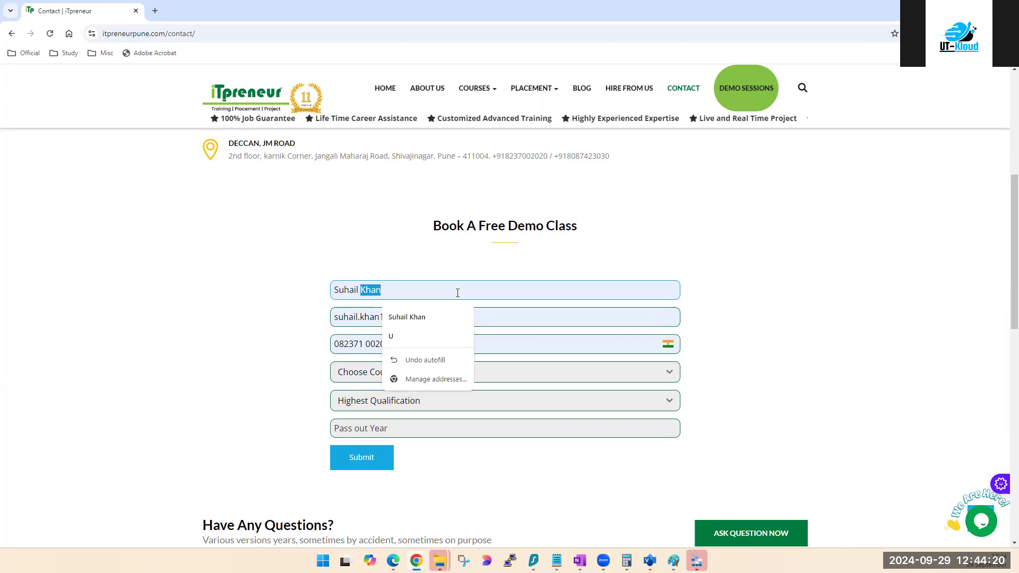
{"action": "triple_click", "coordinate": [347, 317]}
{"action": "double_click", "coordinate": [349, 344]}
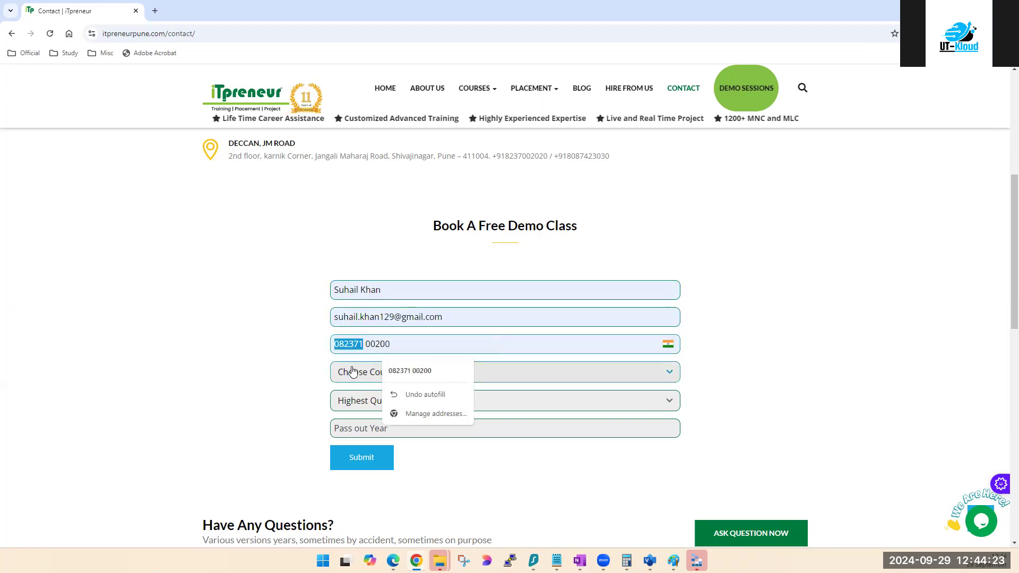
{"action": "left_click", "coordinate": [338, 370]}
{"action": "left_click", "coordinate": [202, 401]}
{"action": "left_click", "coordinate": [390, 406]}
{"action": "left_click", "coordinate": [211, 412]}
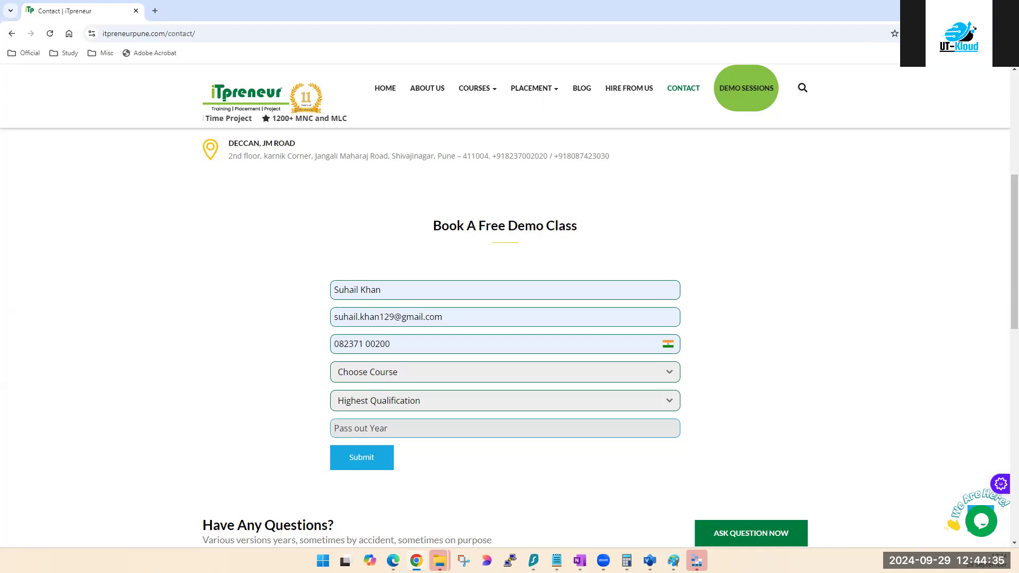
Step: Return to the utkloudstorage2 storage browser in the Azure portal and add a table named Name
{"action": "key", "text": "alt+Tab"}
{"action": "left_click", "coordinate": [371, 308]}
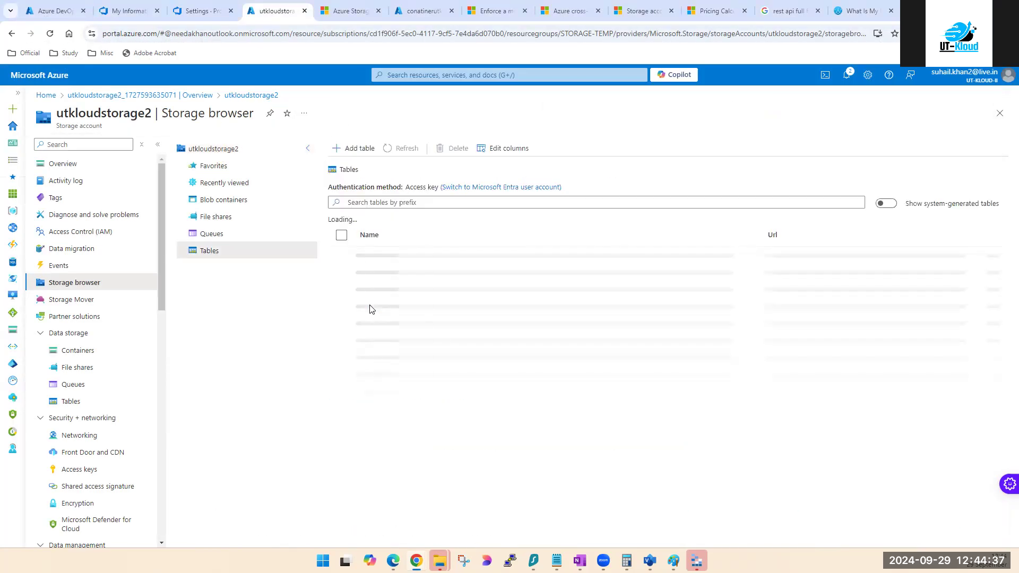
{"action": "left_click", "coordinate": [355, 148]}
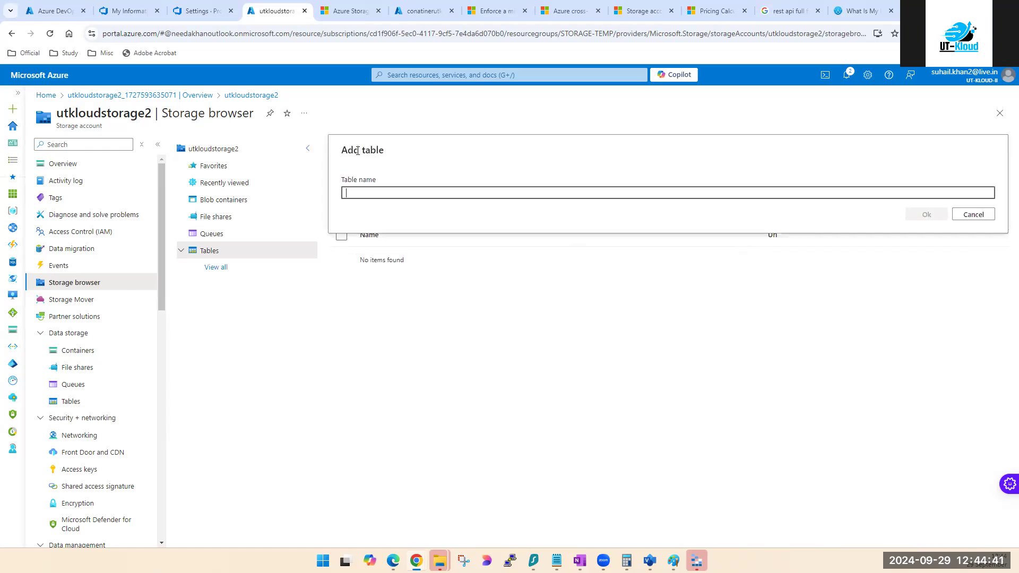
{"action": "type", "text": "Name"}
{"action": "left_click", "coordinate": [924, 214]}
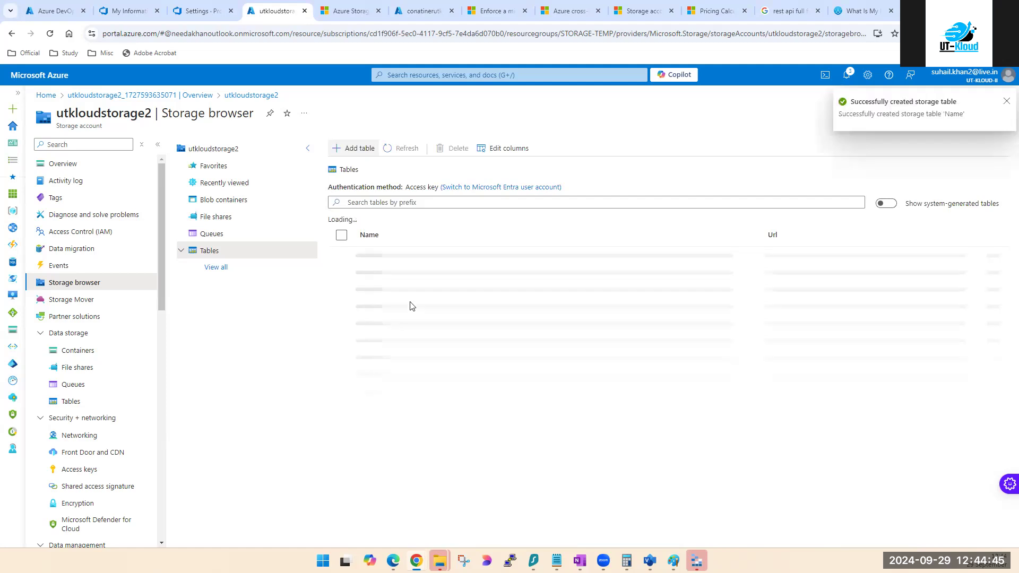
Step: View the entity form of the Name table without adding an entity, and leave the storage browser
{"action": "left_click", "coordinate": [386, 262]}
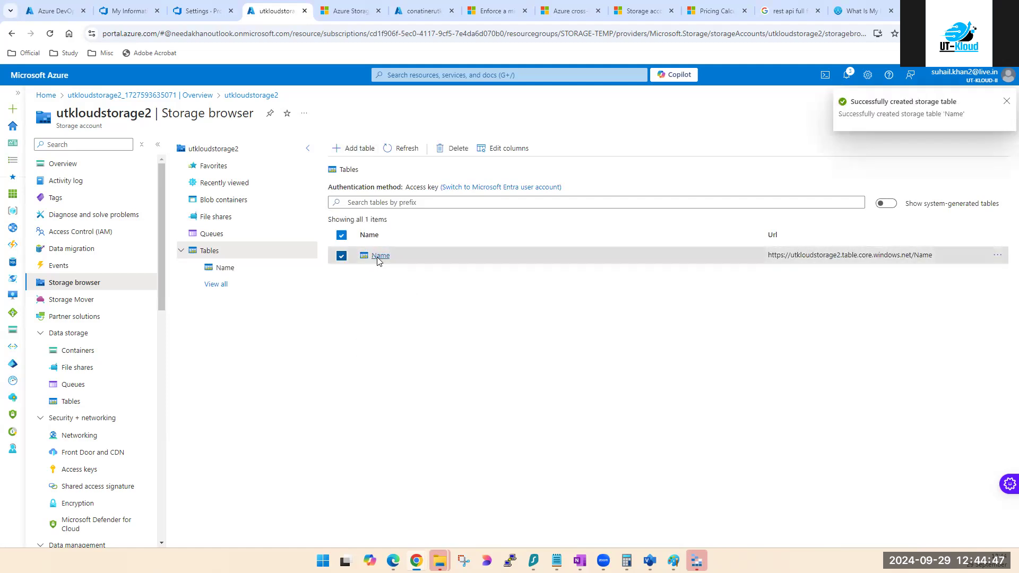
{"action": "left_click", "coordinate": [378, 256]}
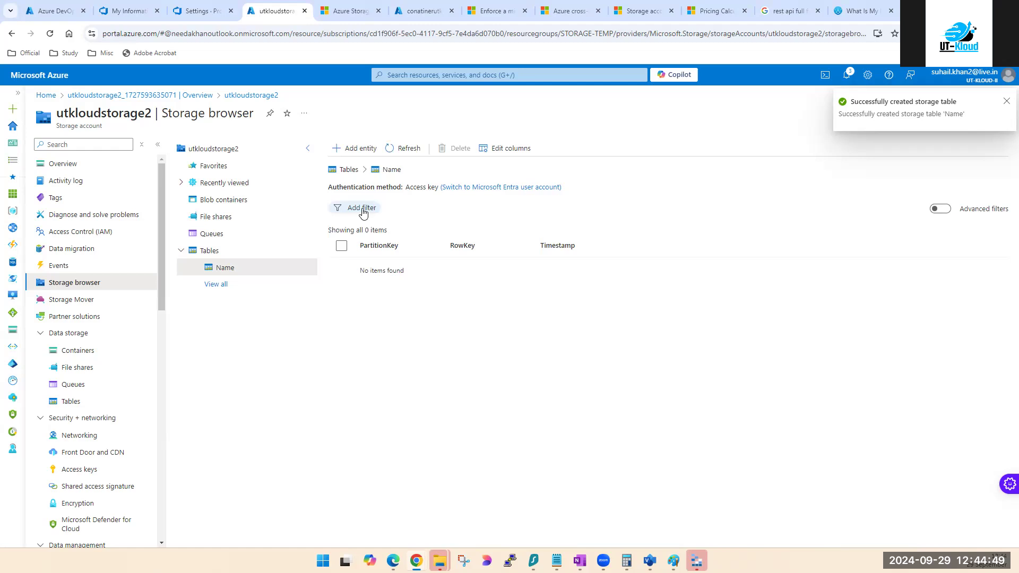
{"action": "left_click", "coordinate": [360, 154]}
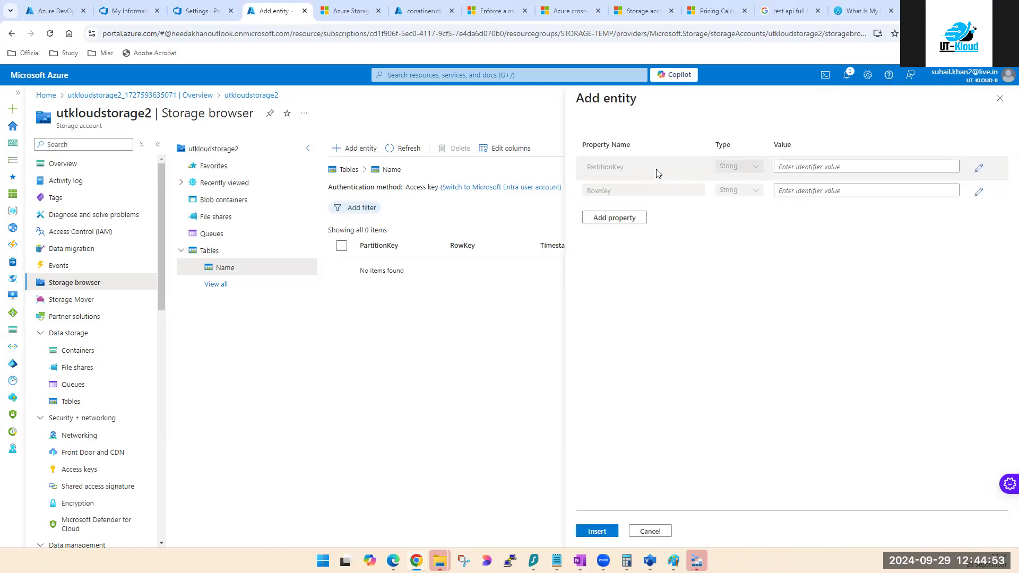
{"action": "left_click", "coordinate": [1000, 99]}
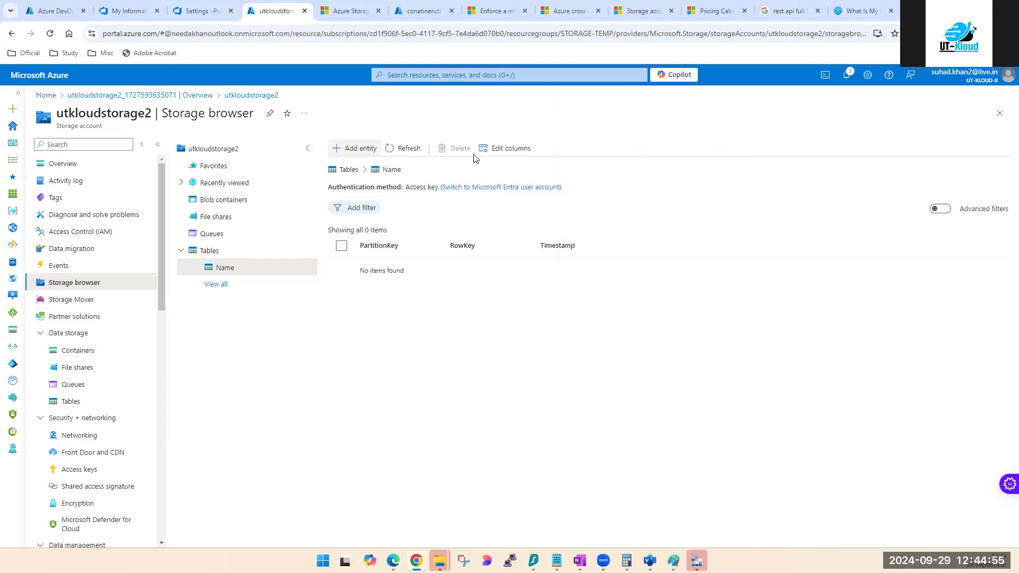
{"action": "left_click", "coordinate": [1000, 113]}
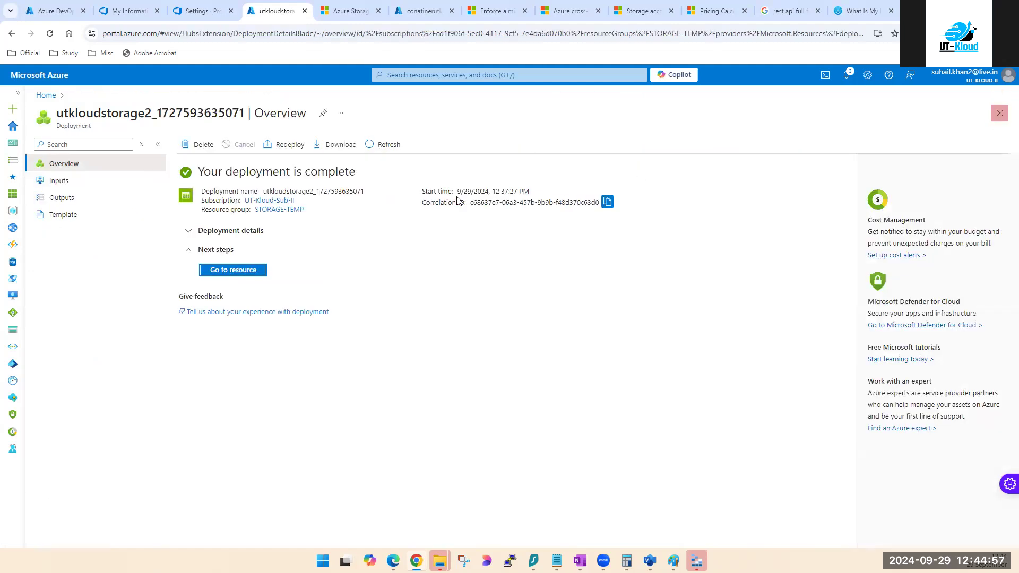
Step: Reopen the utkloudstorage2 account from its deployment and create a table named ContactForm among its data storage tables
{"action": "left_click", "coordinate": [242, 271]}
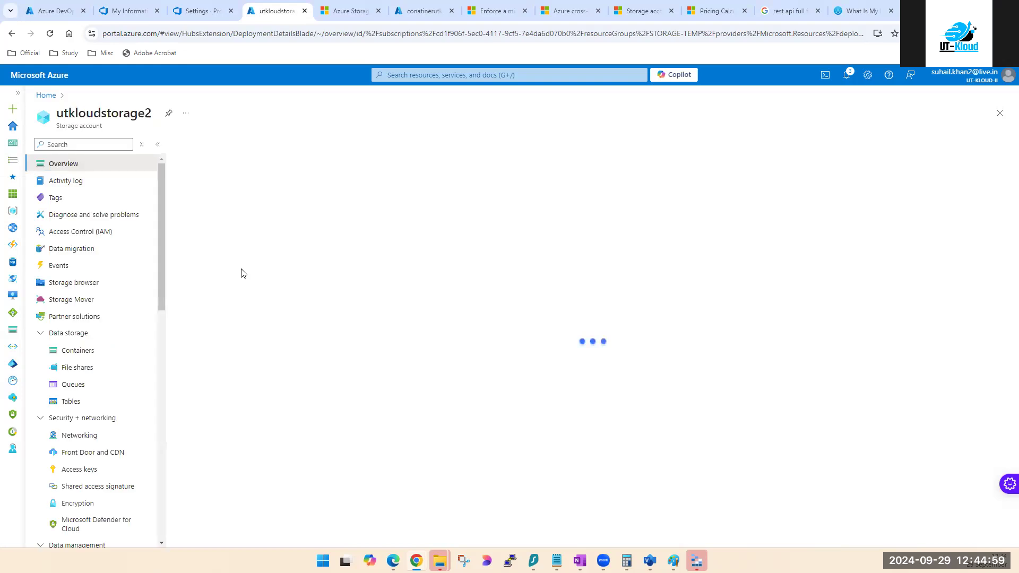
{"action": "left_click", "coordinate": [69, 402]}
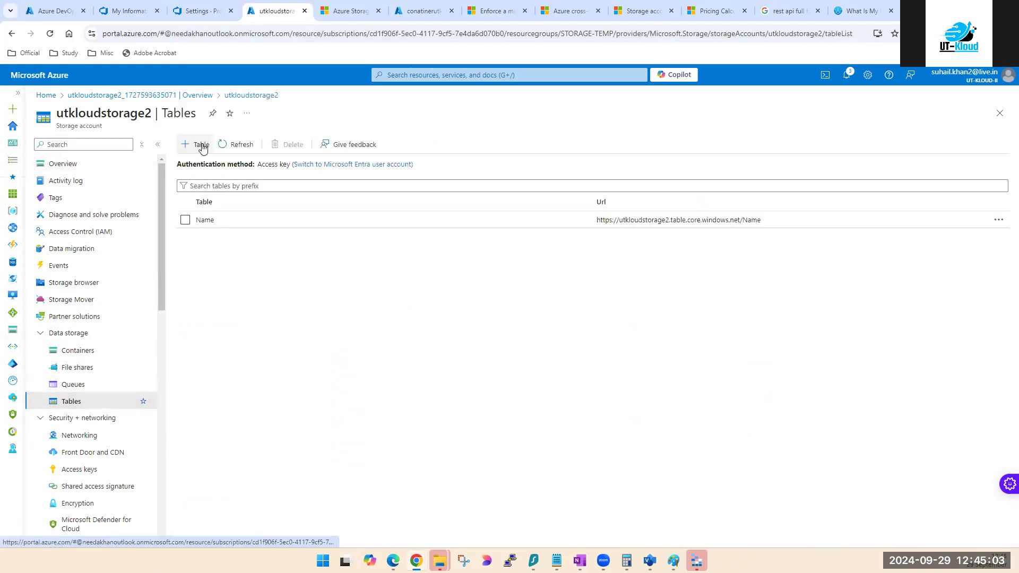
{"action": "left_click", "coordinate": [200, 145]}
{"action": "left_click", "coordinate": [216, 204]}
{"action": "type", "text": "Contact Form"}
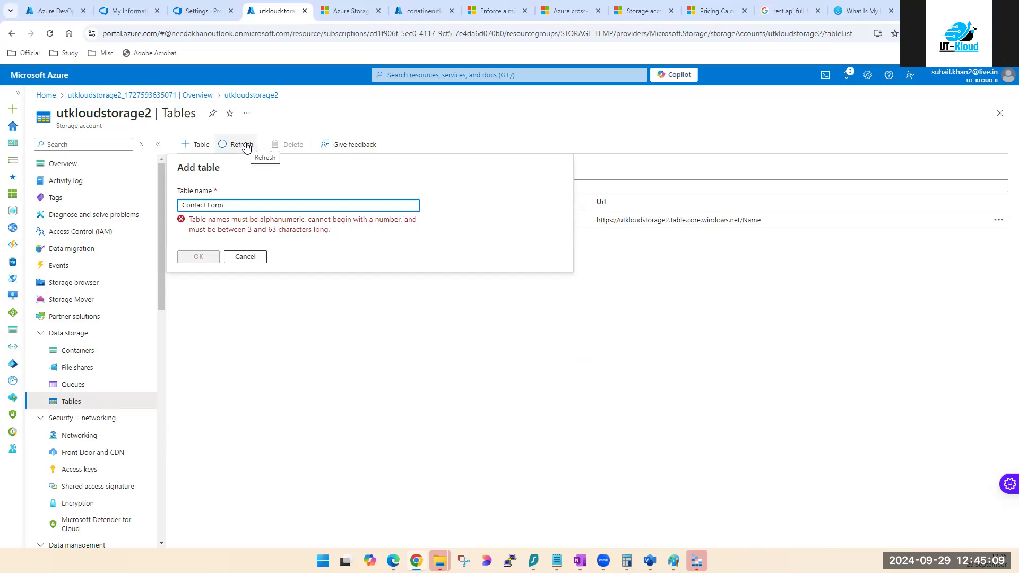
{"action": "key", "text": "BackSpace"}
{"action": "type", "text": "-"}
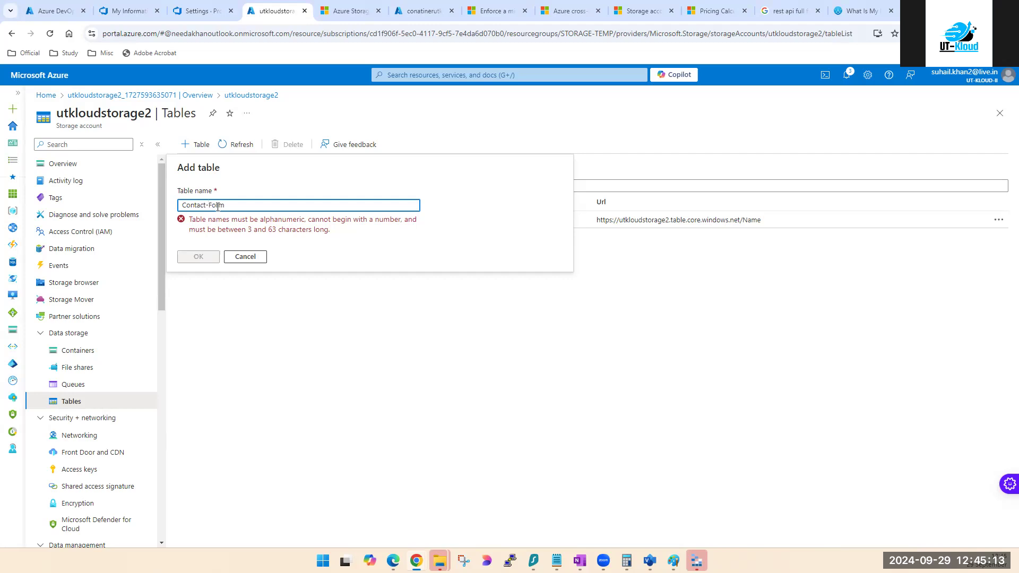
{"action": "left_click_drag", "start_coordinate": [242, 206], "coordinate": [129, 203]}
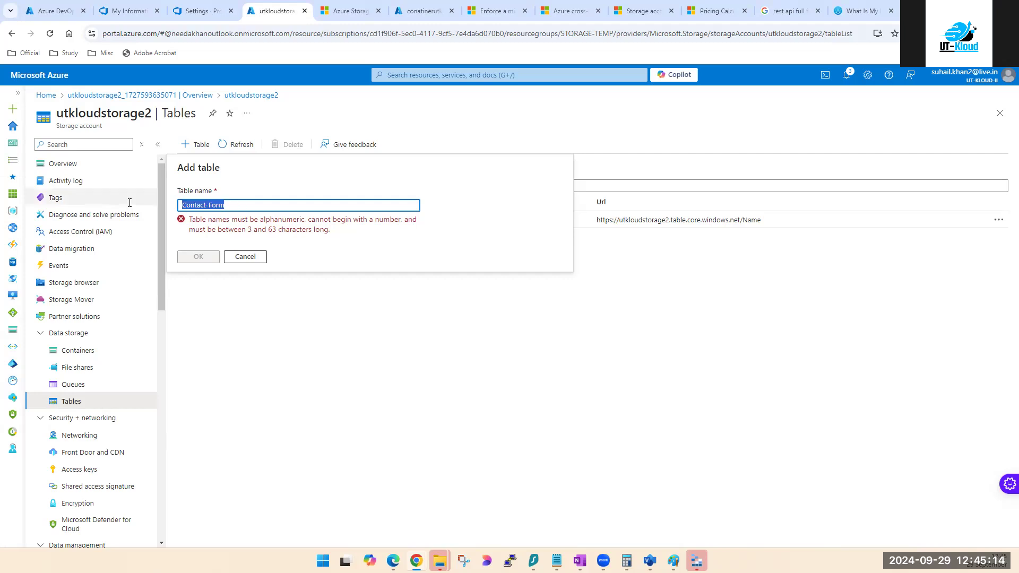
{"action": "left_click", "coordinate": [207, 206]}
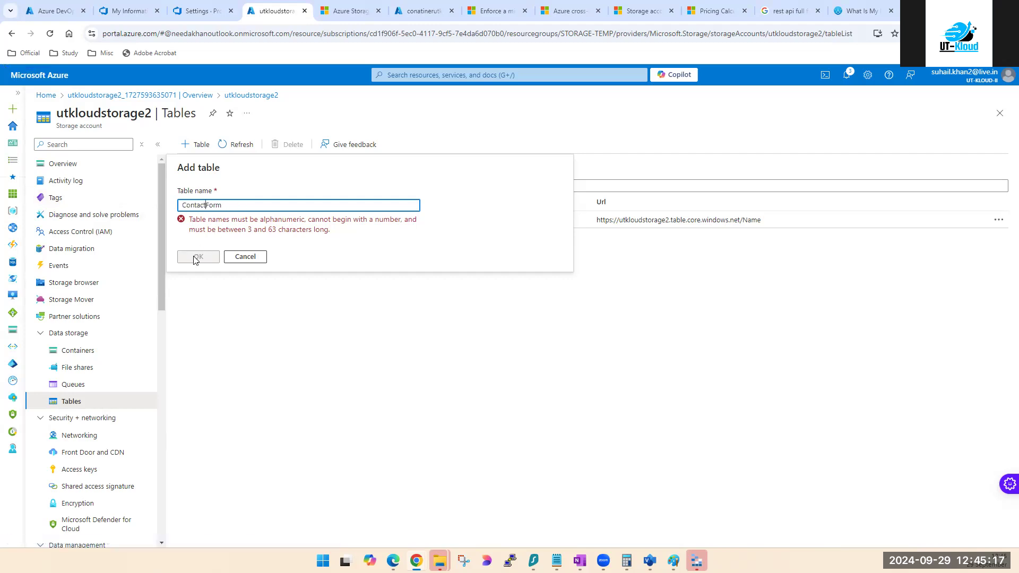
{"action": "left_click", "coordinate": [206, 237]}
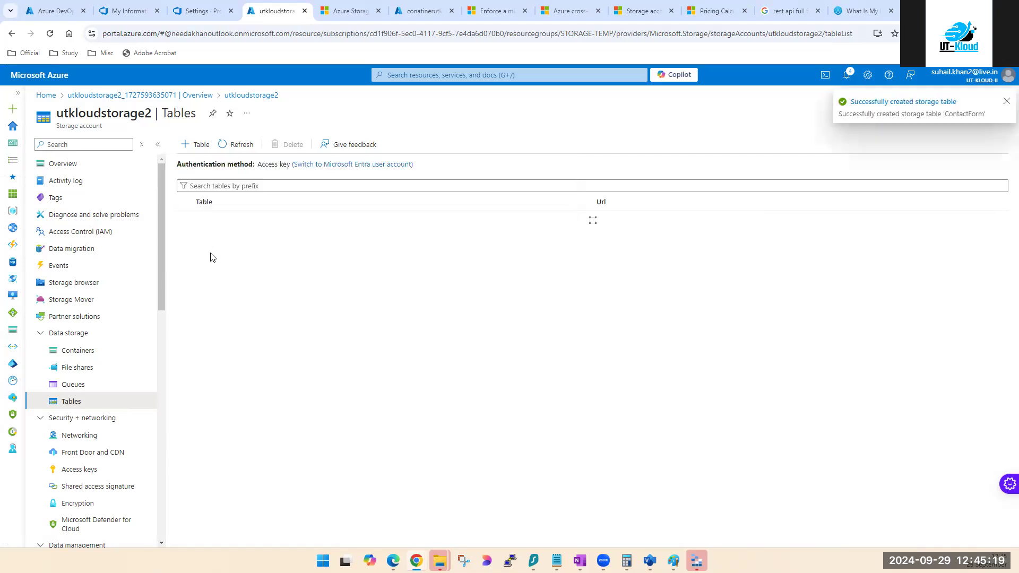
Step: Delete the table called Name from the storage account, keeping ContactForm
{"action": "left_click", "coordinate": [186, 236]}
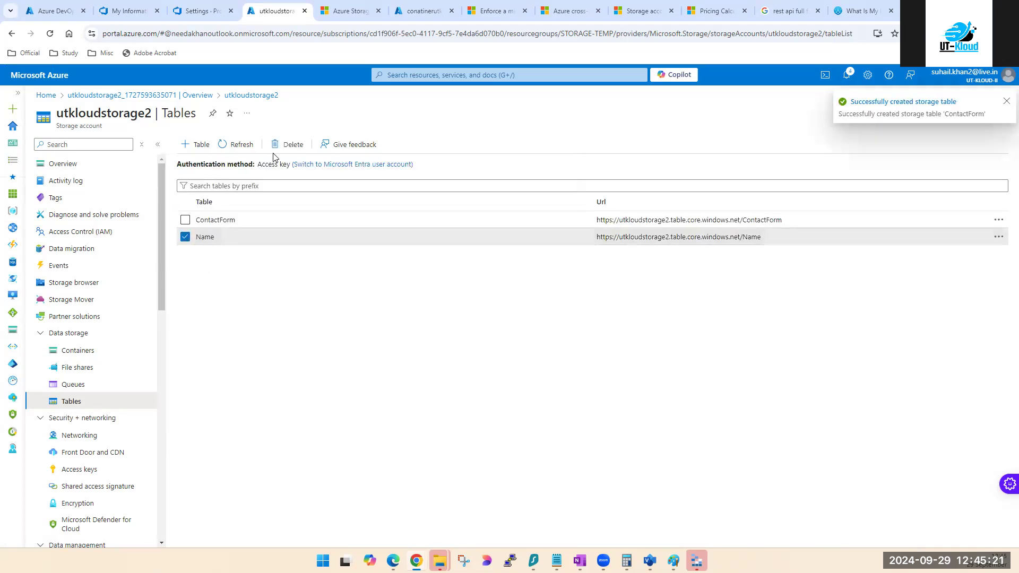
{"action": "left_click", "coordinate": [287, 145]}
{"action": "left_click", "coordinate": [215, 205]}
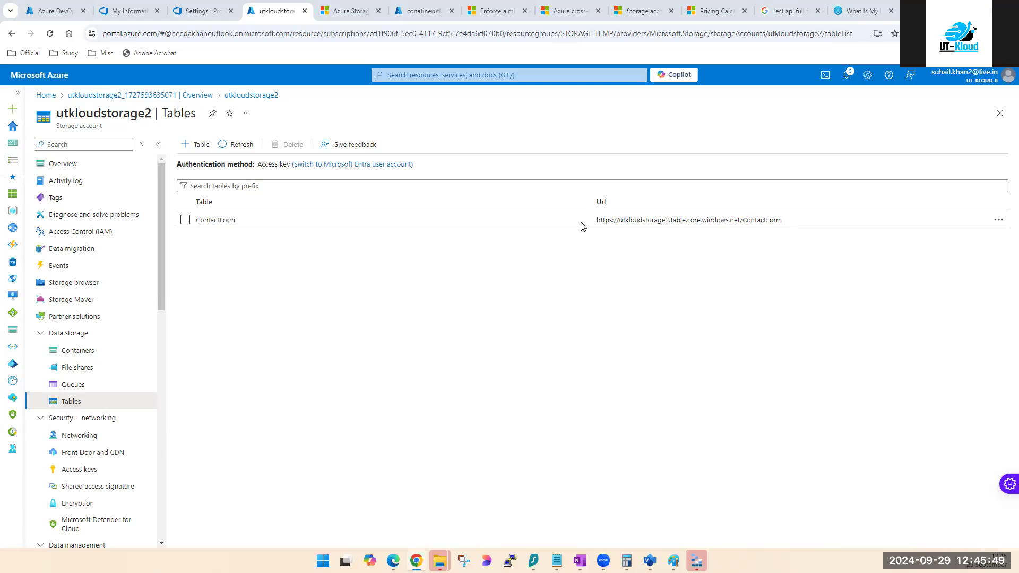
Step: Switch to the iTpreneur contact page and open the browser's developer tools beside the Book A Free Demo Class form
{"action": "left_click", "coordinate": [758, 220]}
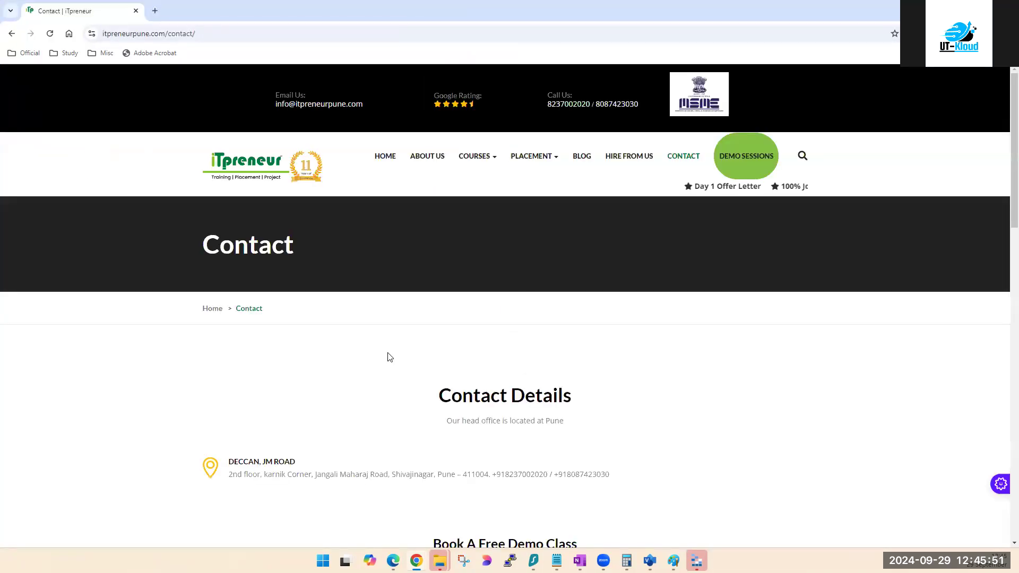
{"action": "scroll", "coordinate": [455, 342], "scroll_direction": "down", "scroll_amount": 6}
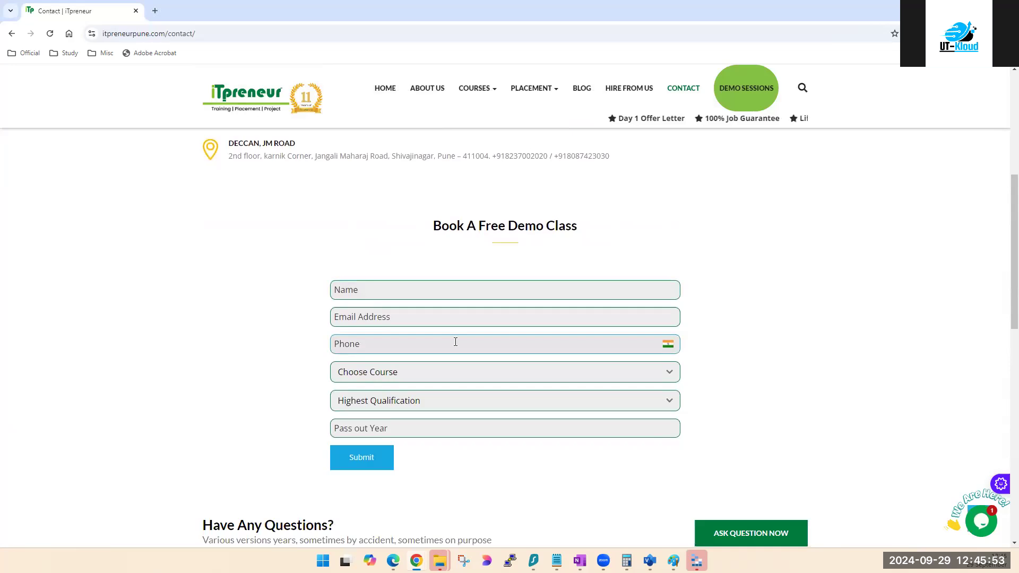
{"action": "key", "text": "F12"}
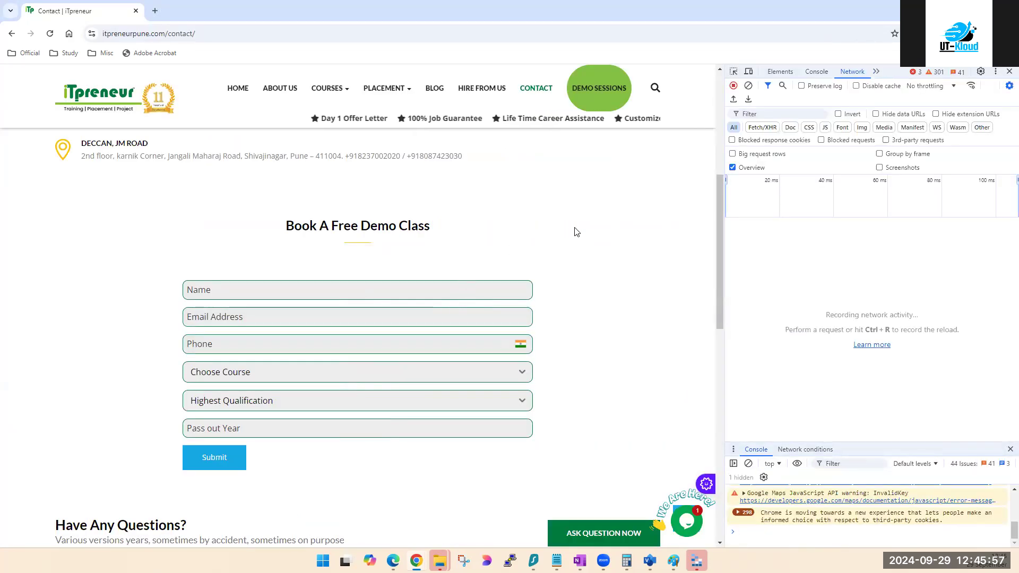
Step: Look through the contact page's console output, element markup and sources, and view the additional developer tools available
{"action": "left_click", "coordinate": [816, 71]}
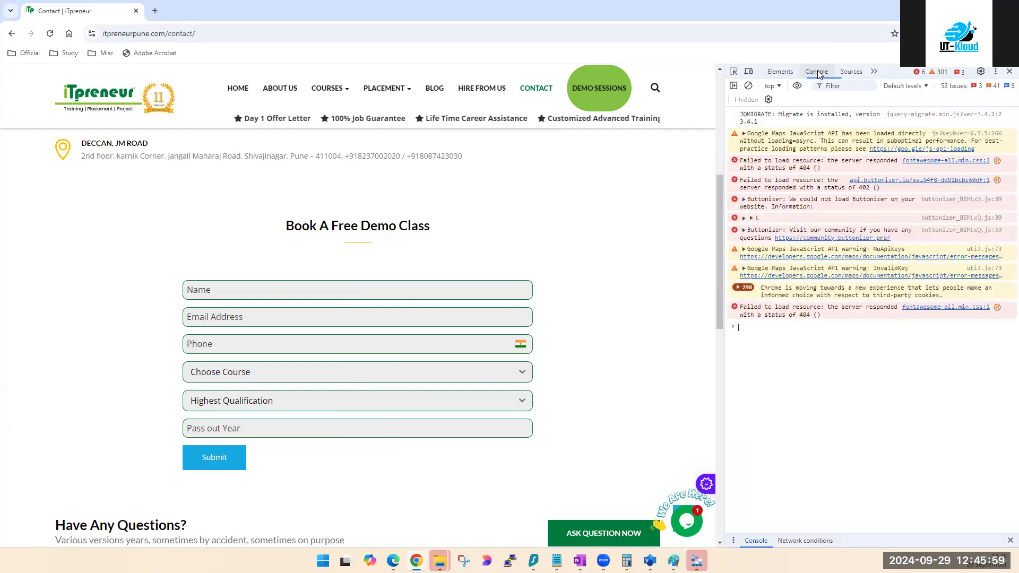
{"action": "left_click", "coordinate": [782, 72]}
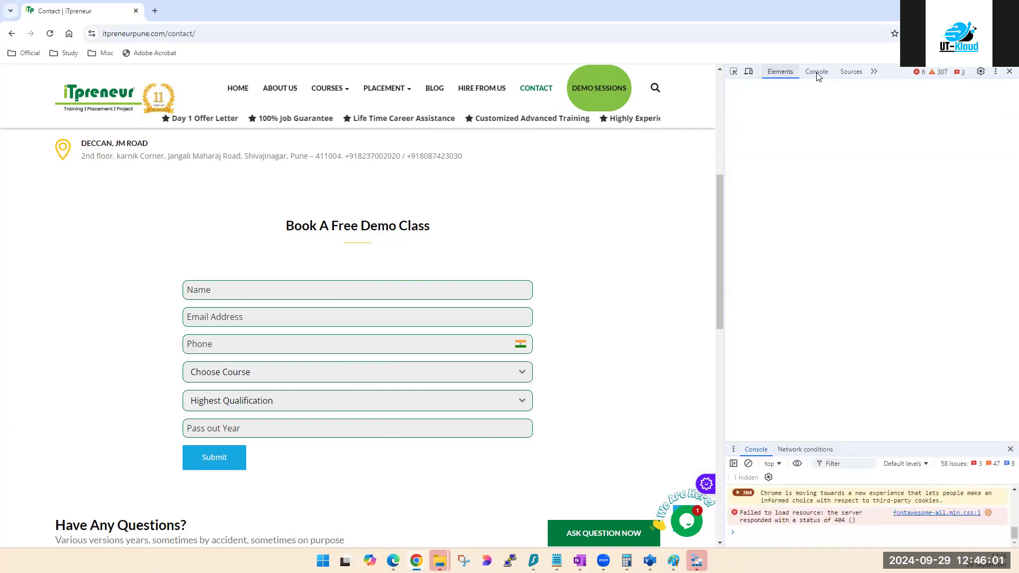
{"action": "left_click", "coordinate": [817, 75]}
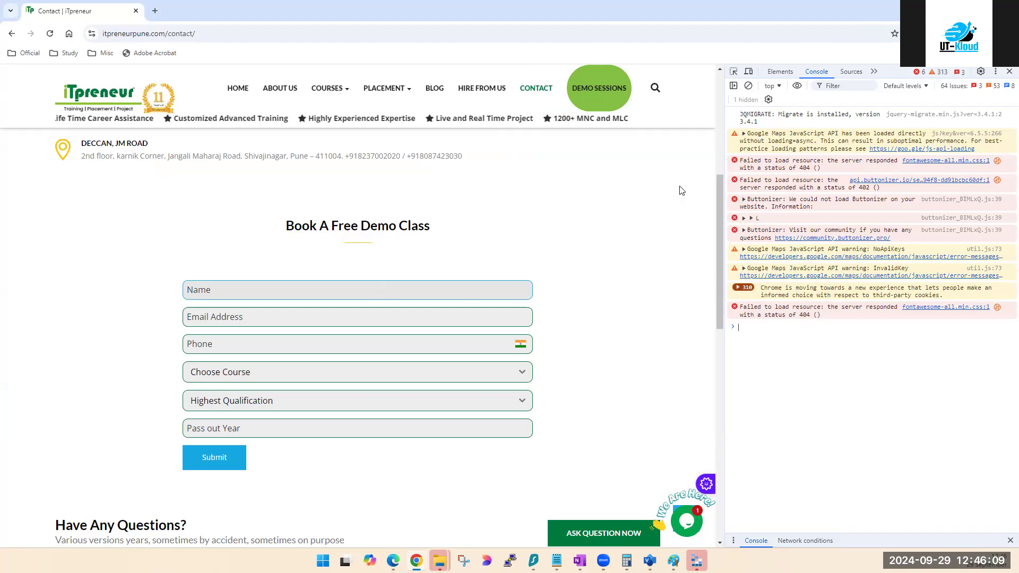
{"action": "left_click", "coordinate": [859, 73]}
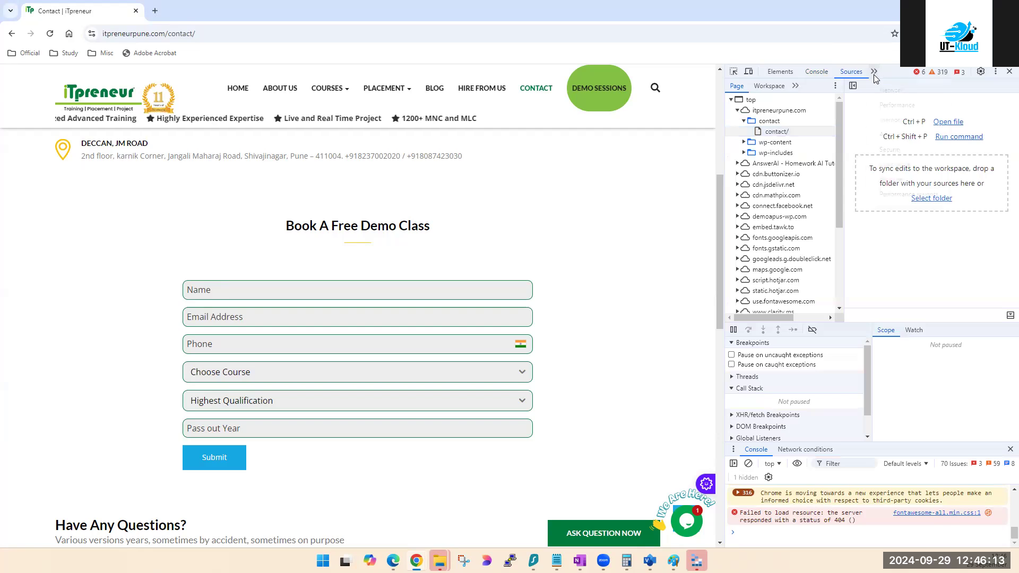
{"action": "left_click", "coordinate": [874, 72]}
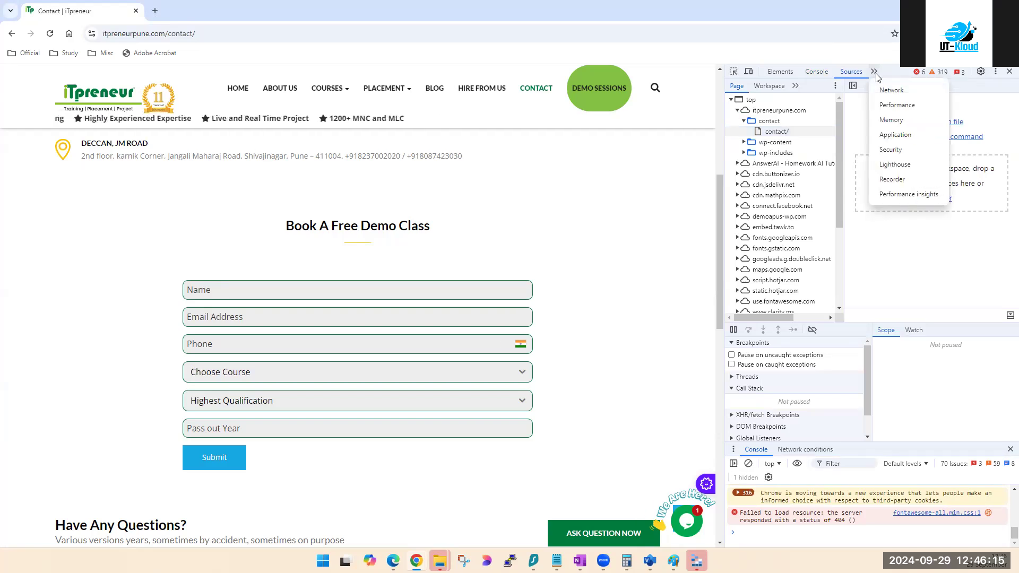
Step: Look over the contact form and the page's source tree, including its contact folder and the Workspace sources
{"action": "left_click", "coordinate": [717, 349]}
{"action": "scroll", "coordinate": [691, 324], "scroll_direction": "up", "scroll_amount": 11}
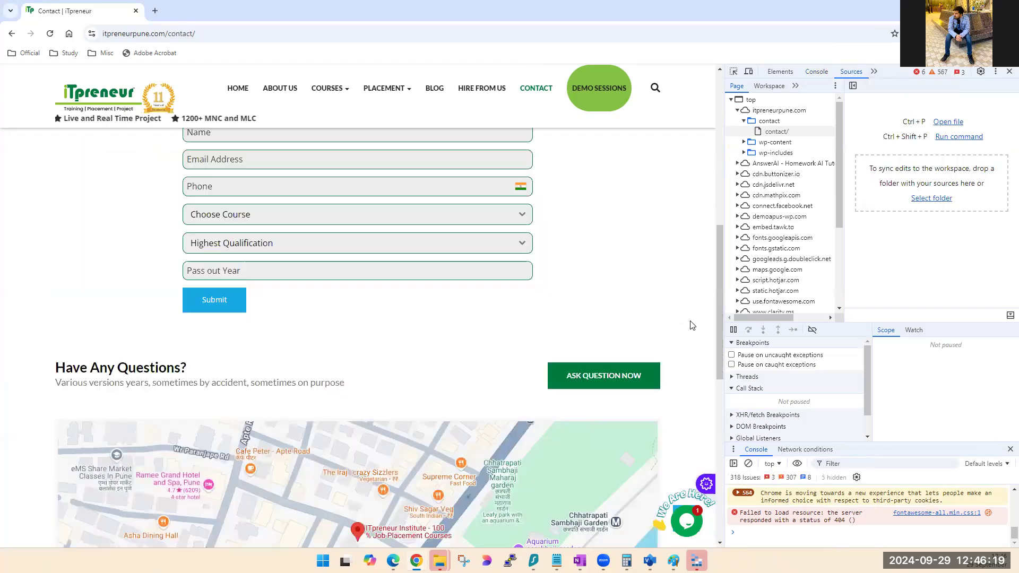
{"action": "scroll", "coordinate": [692, 325], "scroll_direction": "down", "scroll_amount": 1}
{"action": "scroll", "coordinate": [691, 325], "scroll_direction": "down", "scroll_amount": 3}
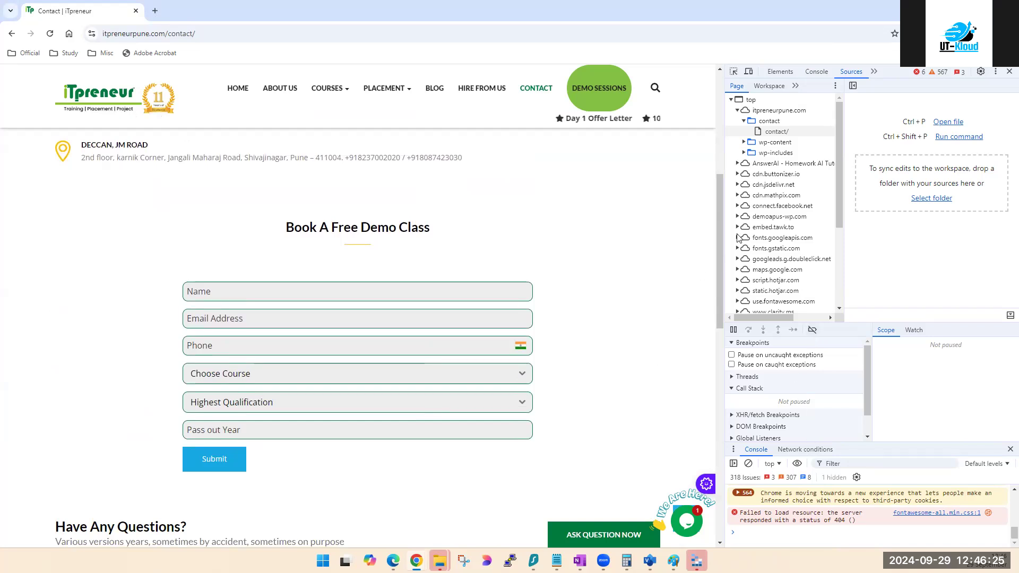
{"action": "left_click", "coordinate": [779, 164]}
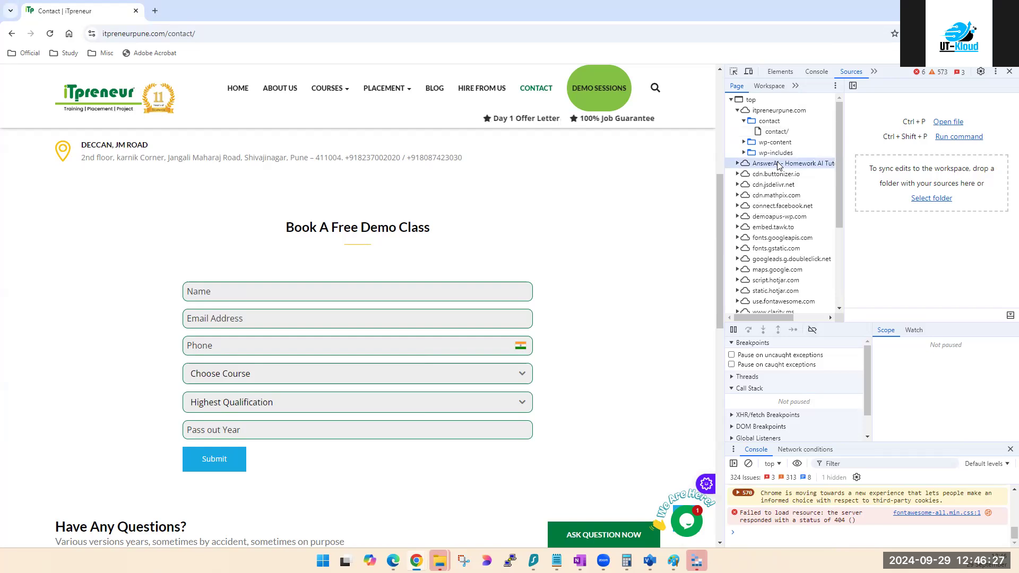
{"action": "left_click", "coordinate": [775, 122]}
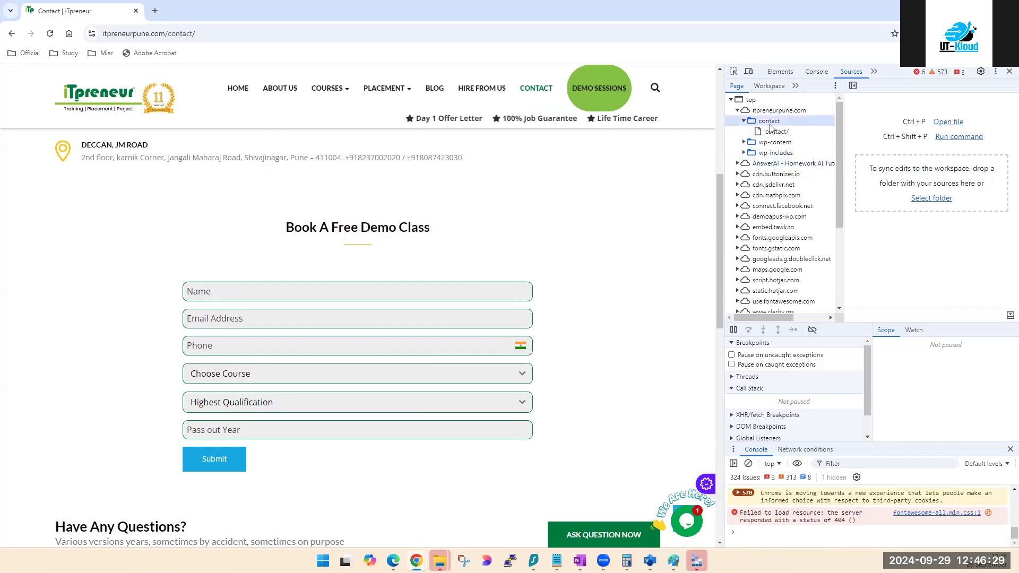
{"action": "left_click", "coordinate": [769, 86]}
{"action": "left_click", "coordinate": [736, 86]}
Step: Examine the contact page's HTML elements, including the script and forminator stylesheet entries, for the form's Name field
{"action": "left_click", "coordinate": [779, 71]}
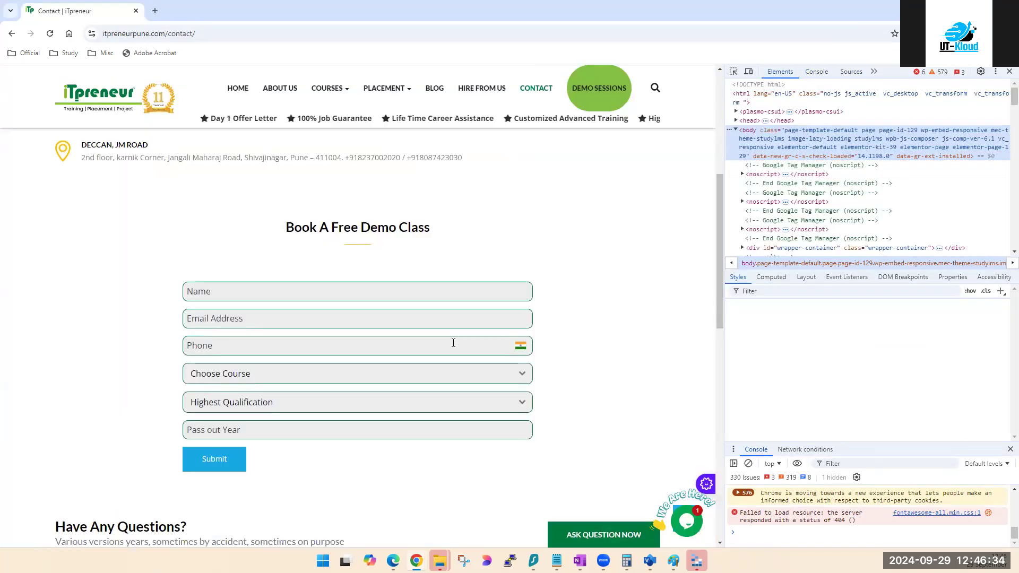
{"action": "left_click", "coordinate": [437, 293]}
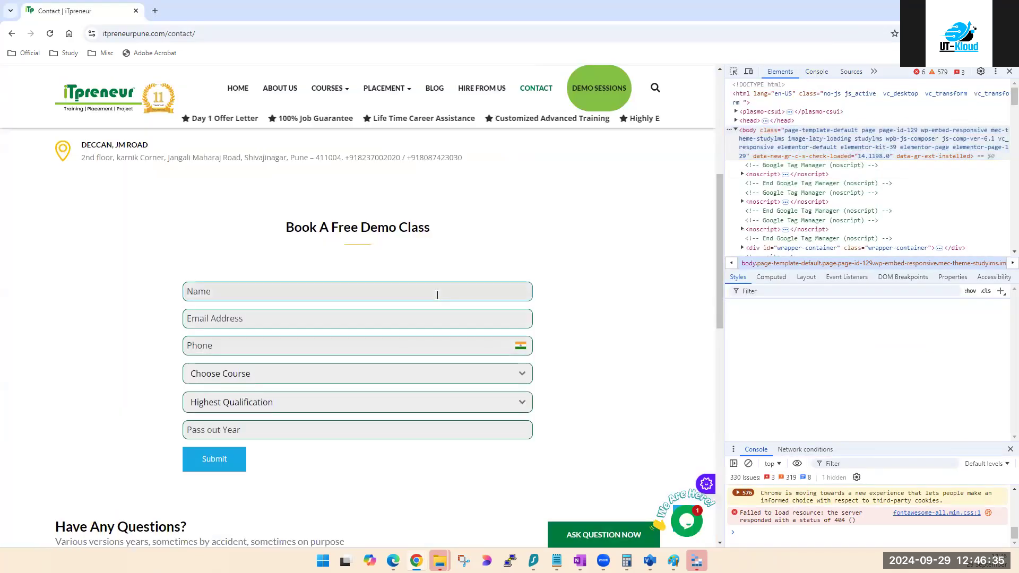
{"action": "left_click", "coordinate": [571, 289]}
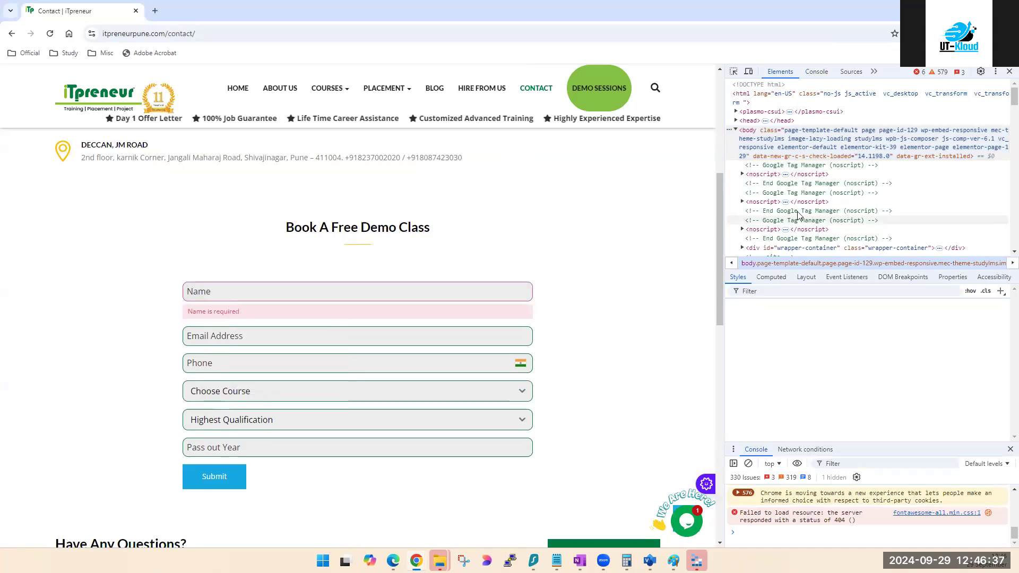
{"action": "left_click", "coordinate": [825, 239]}
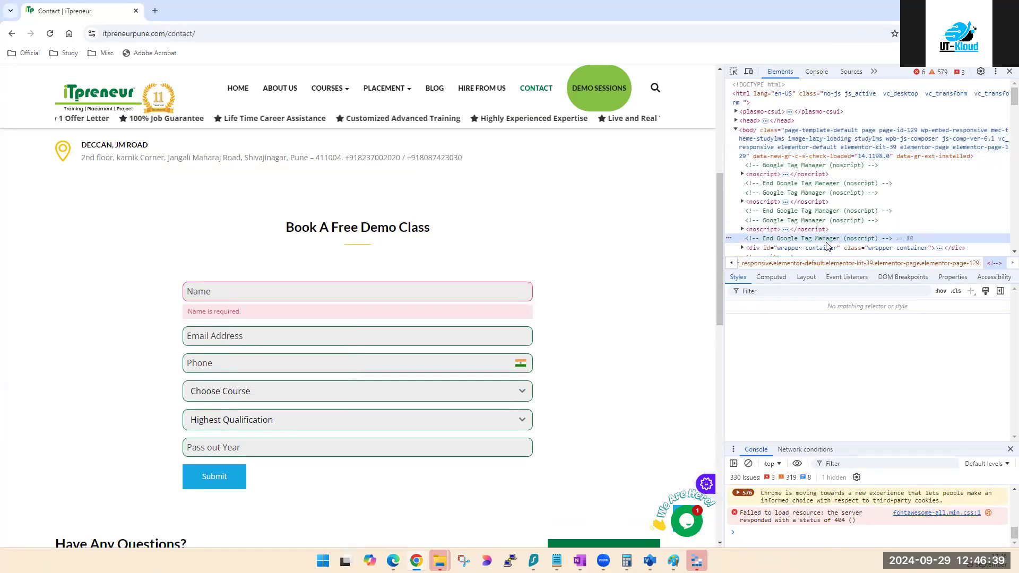
{"action": "scroll", "coordinate": [826, 212], "scroll_direction": "down", "scroll_amount": 3}
{"action": "left_click", "coordinate": [826, 206]}
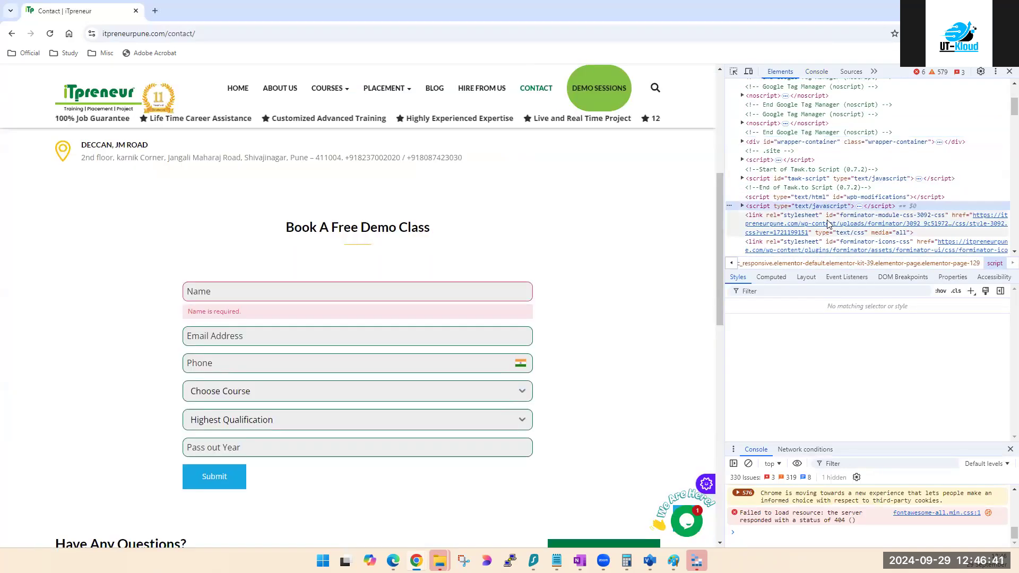
{"action": "scroll", "coordinate": [820, 191], "scroll_direction": "down", "scroll_amount": 3}
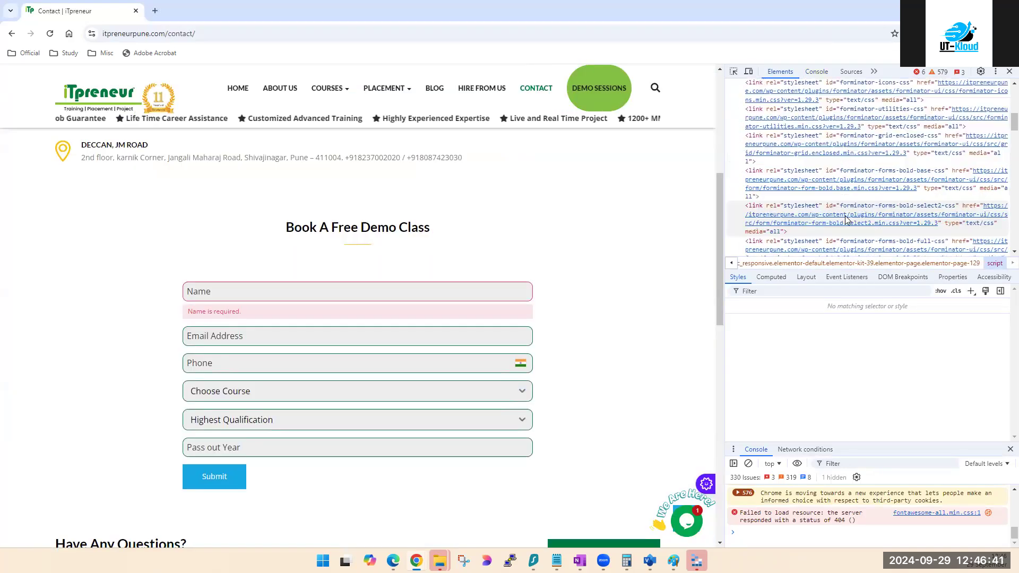
{"action": "left_click", "coordinate": [773, 181]}
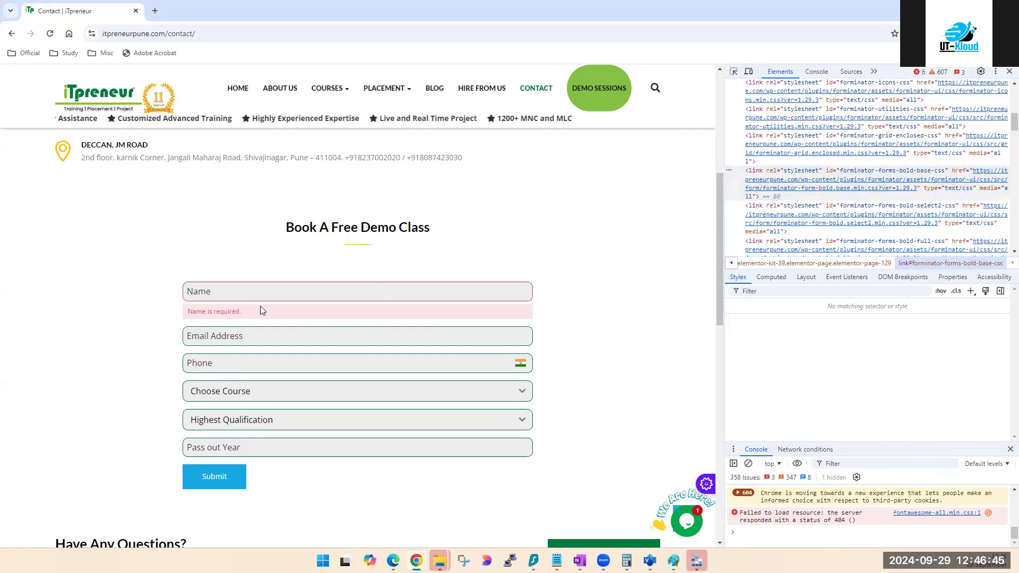
{"action": "left_click", "coordinate": [737, 139]}
{"action": "left_click", "coordinate": [736, 100]}
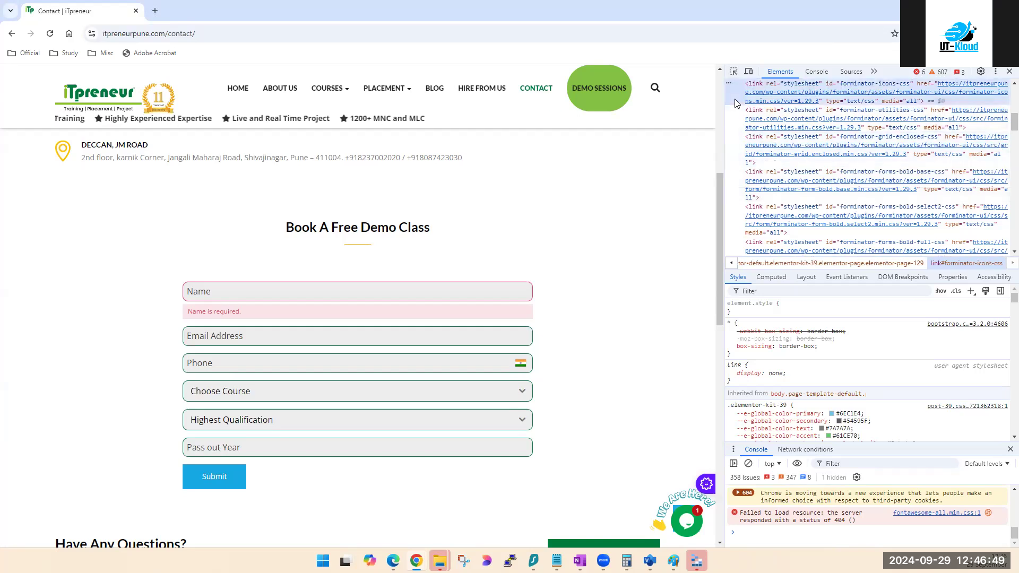
Step: Search the page's element markup for "name" and widen the developer tools area
{"action": "key", "text": "ctrl+f"}
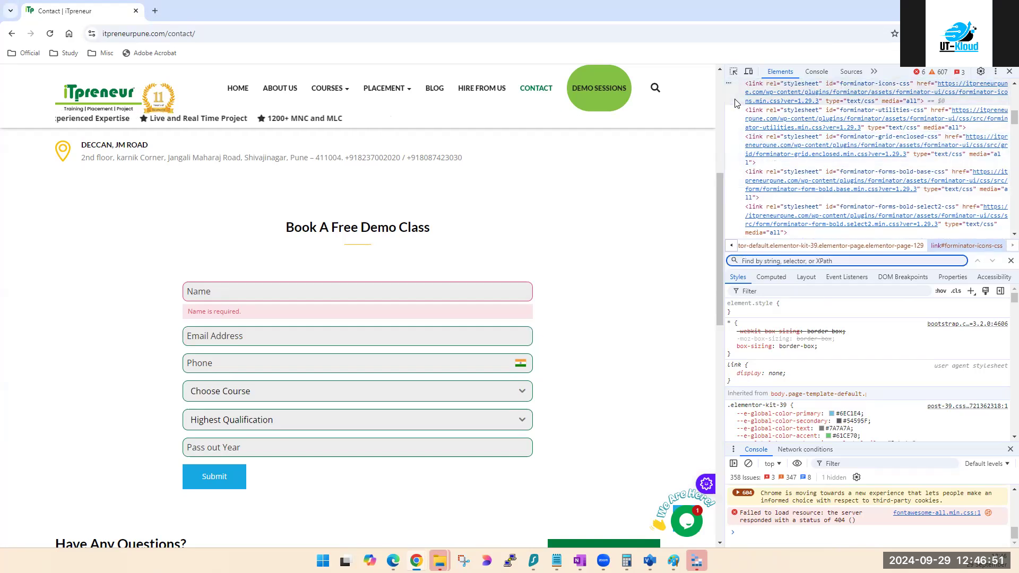
{"action": "type", "text": "name"}
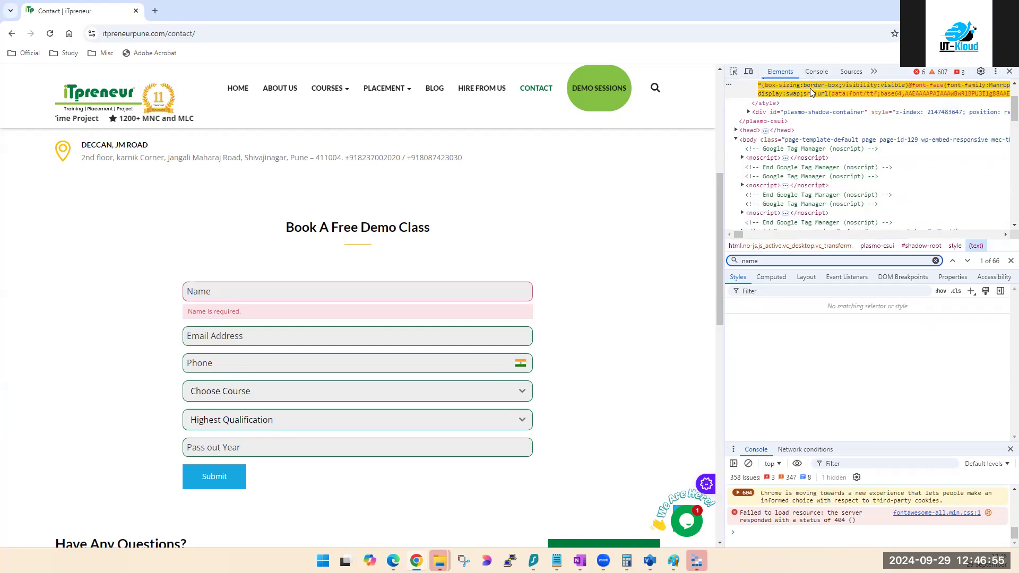
{"action": "left_click", "coordinate": [952, 88]}
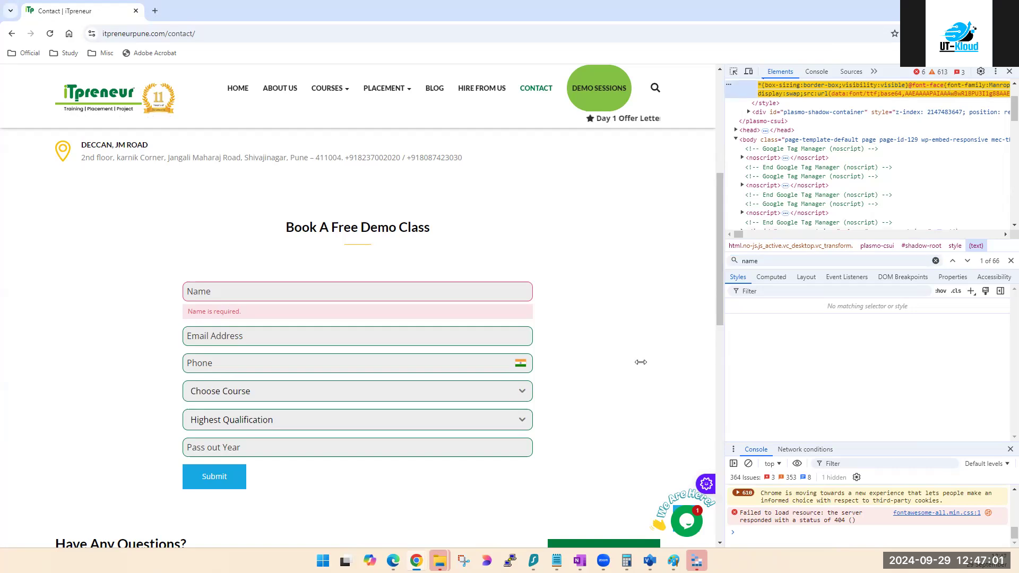
{"action": "left_click_drag", "start_coordinate": [724, 362], "coordinate": [640, 362]}
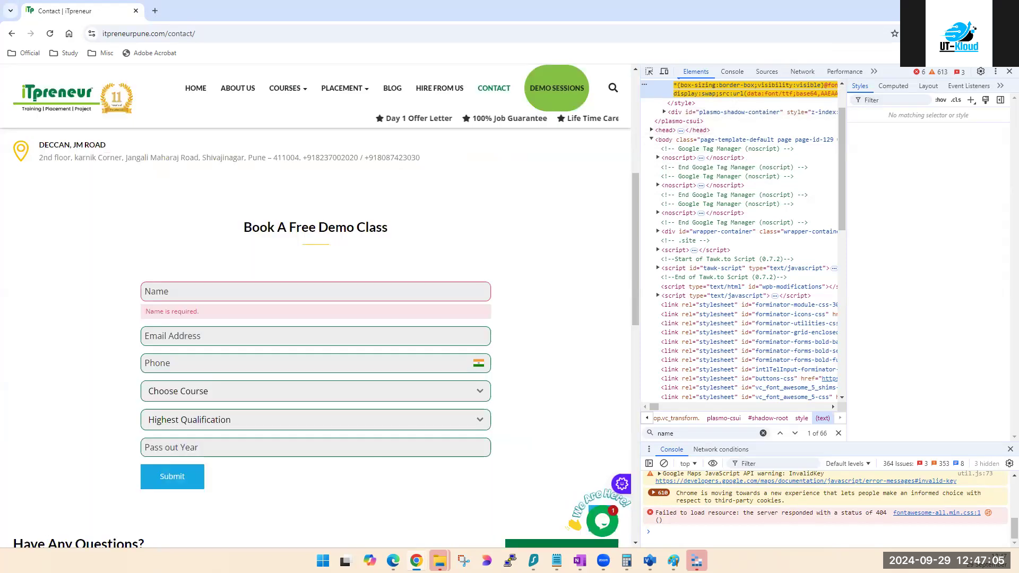
Step: Return to the Azure portal, examine the ContactForm table's URL and refresh the table list
{"action": "key", "text": "alt+Tab"}
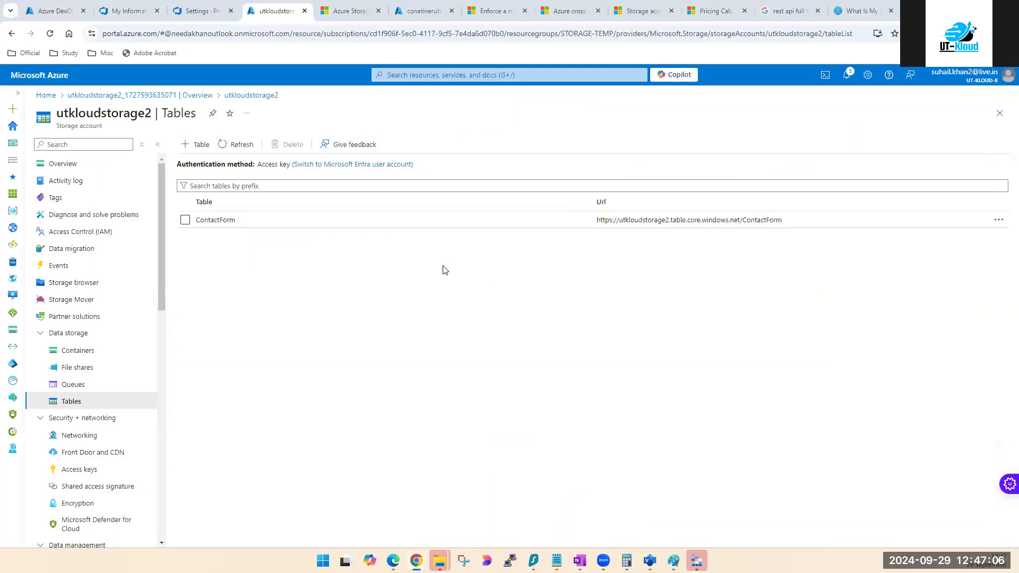
{"action": "triple_click", "coordinate": [649, 219]}
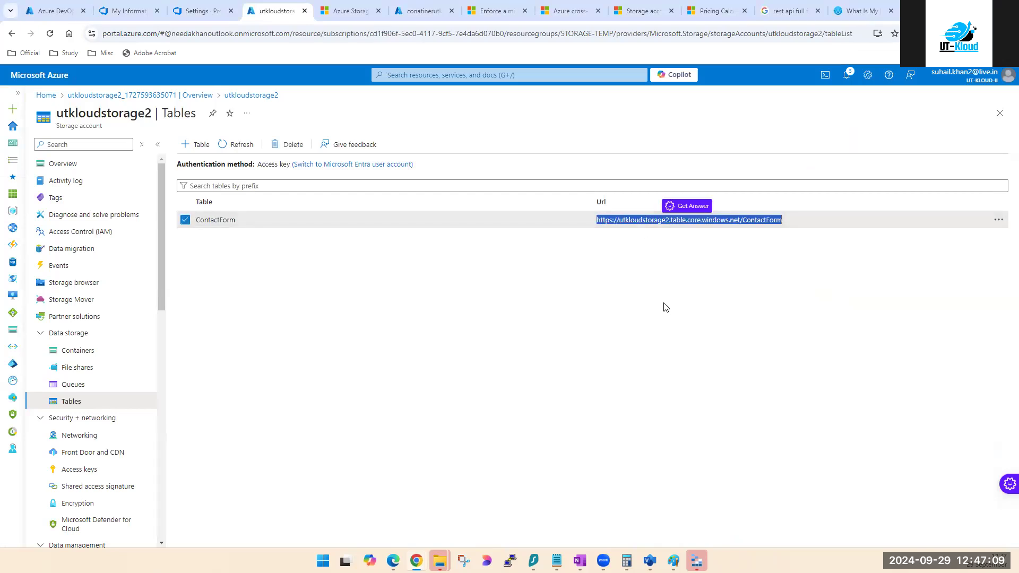
{"action": "left_click", "coordinate": [476, 313]}
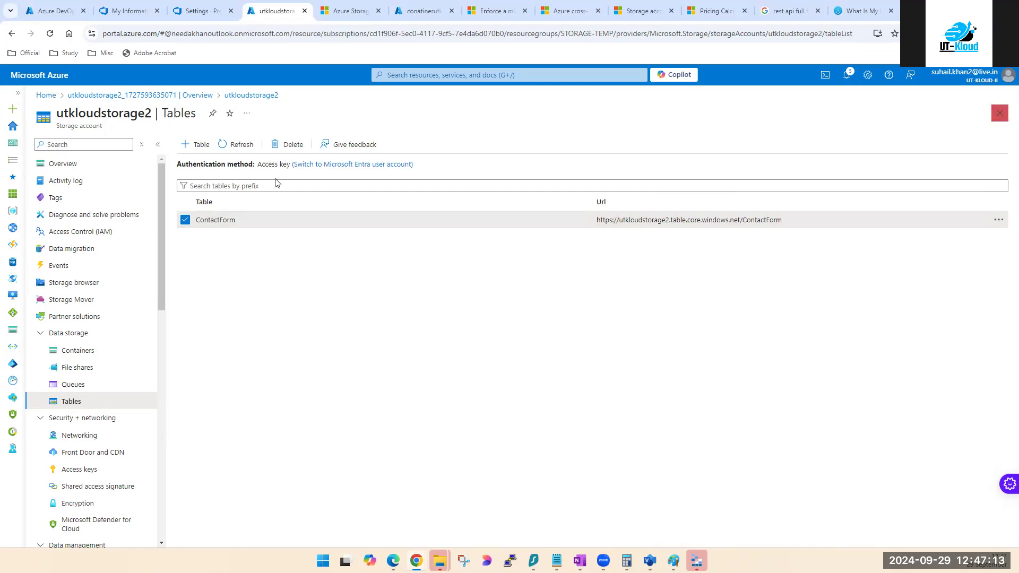
{"action": "left_click", "coordinate": [229, 143]}
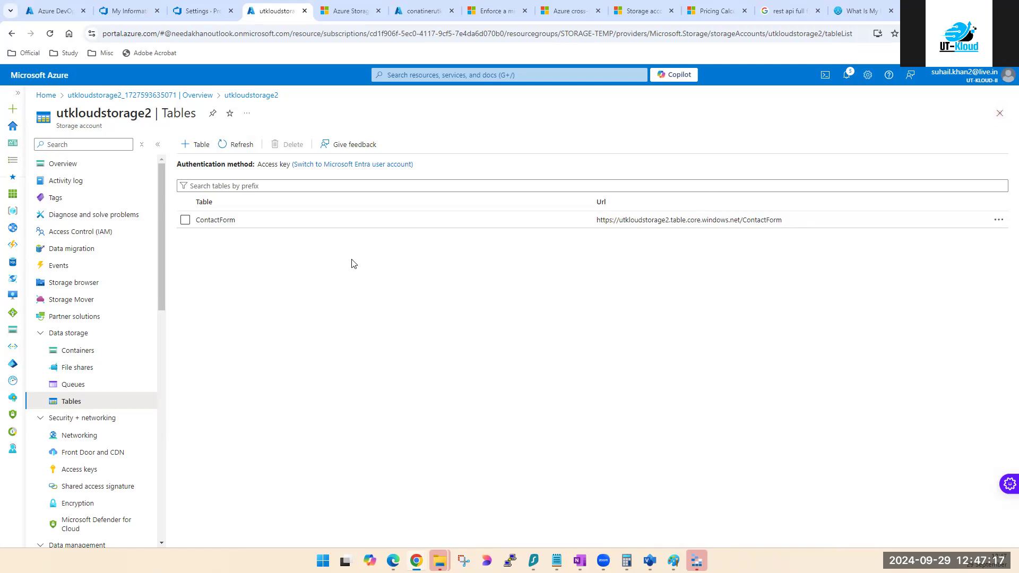
Step: Reopen utkloudstorage2 from its deployment and view its tables and the form for adding a table, without creating one
{"action": "left_click", "coordinate": [999, 113]}
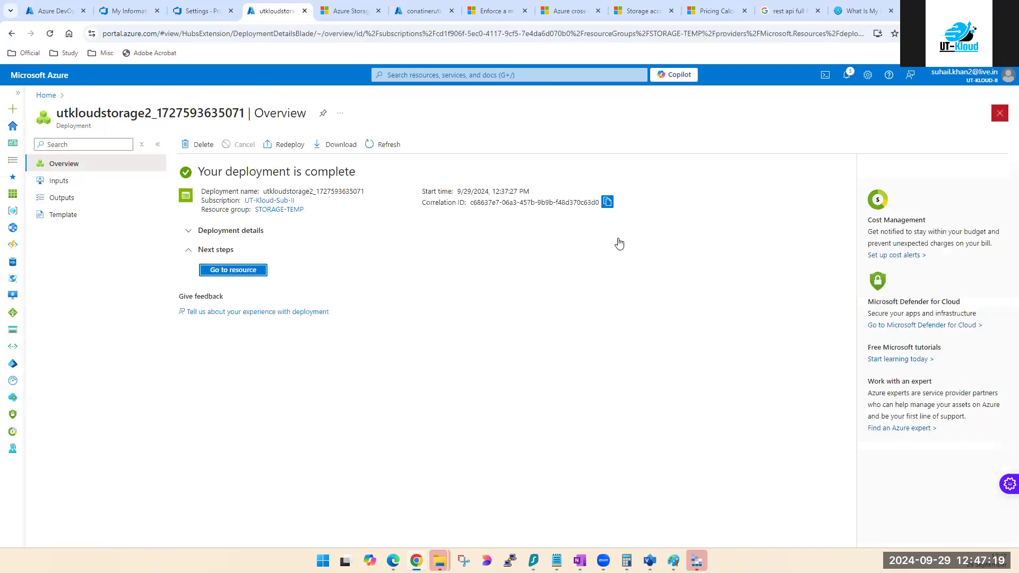
{"action": "left_click", "coordinate": [226, 273]}
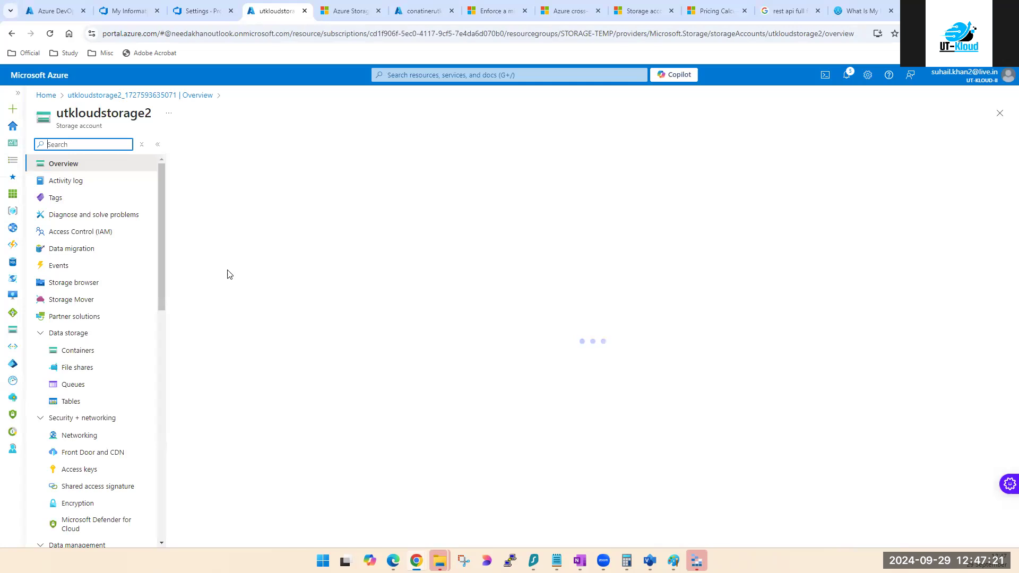
{"action": "left_click", "coordinate": [75, 403]}
{"action": "left_click", "coordinate": [210, 220]}
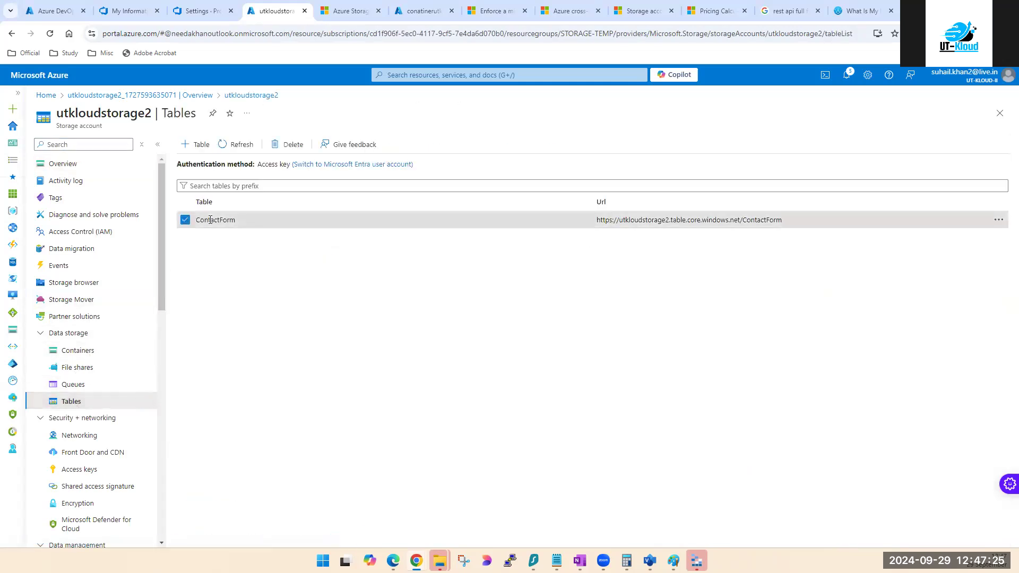
{"action": "left_click", "coordinate": [196, 145]}
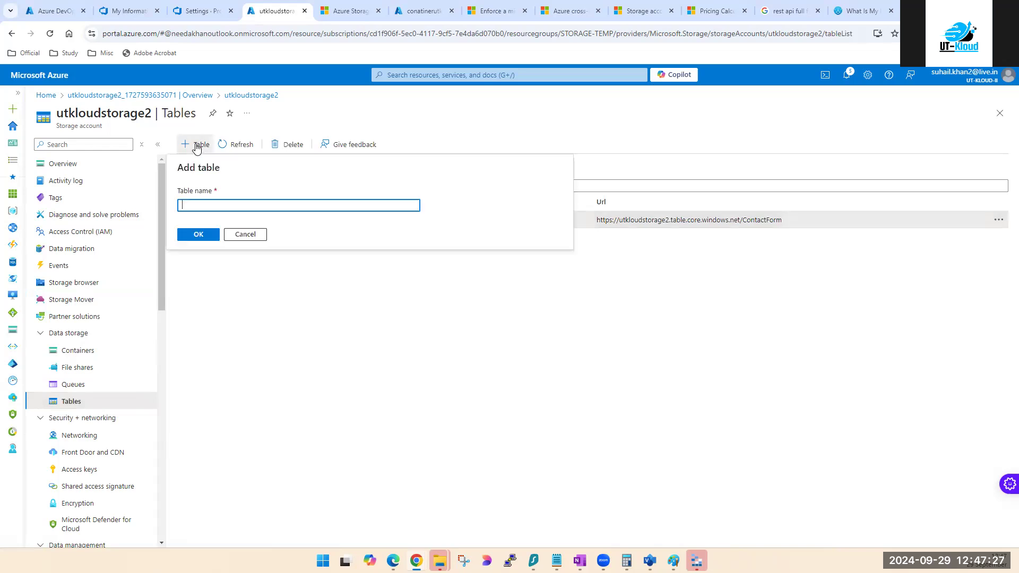
{"action": "left_click", "coordinate": [244, 234]}
Step: Open the ContactForm table in the storage browser of utkloudstorage2
{"action": "left_click", "coordinate": [82, 281]}
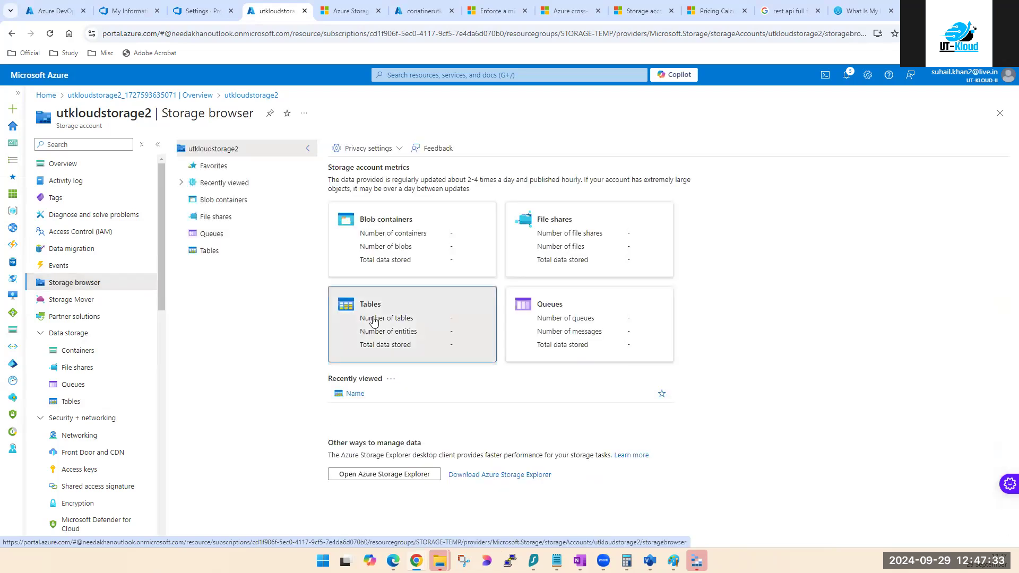
{"action": "left_click", "coordinate": [409, 318]}
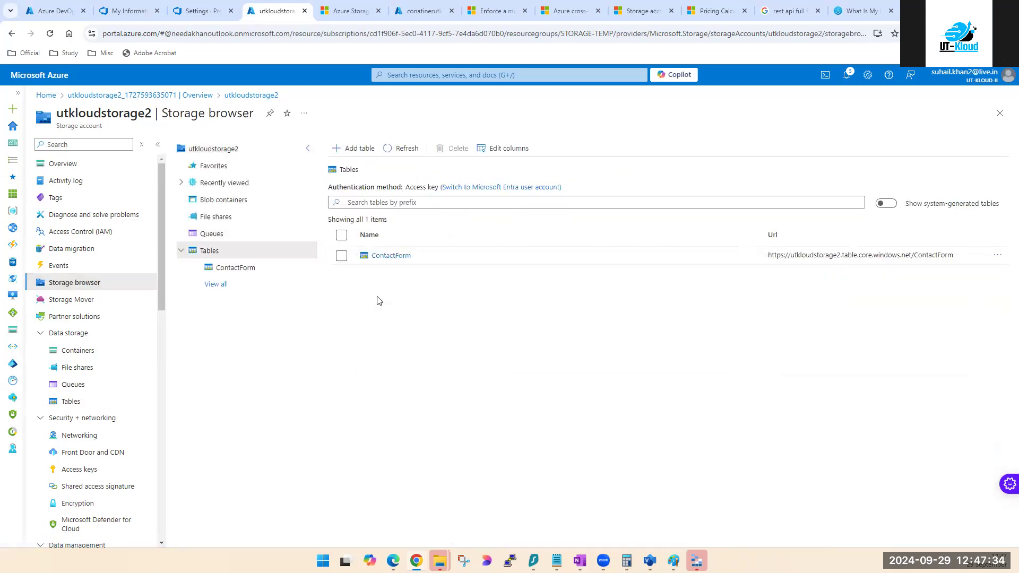
{"action": "left_click", "coordinate": [387, 256]}
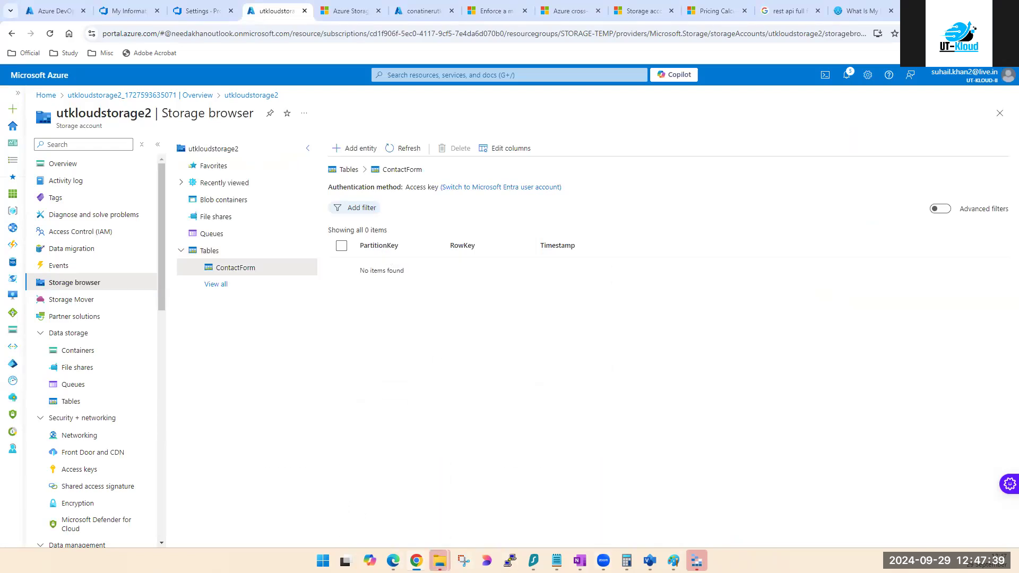
Step: Switch to the iTpreneur contact page, close its developer tools and place it side by side with the Azure portal
{"action": "mouse_move", "coordinate": [416, 561]}
{"action": "left_click", "coordinate": [559, 521]}
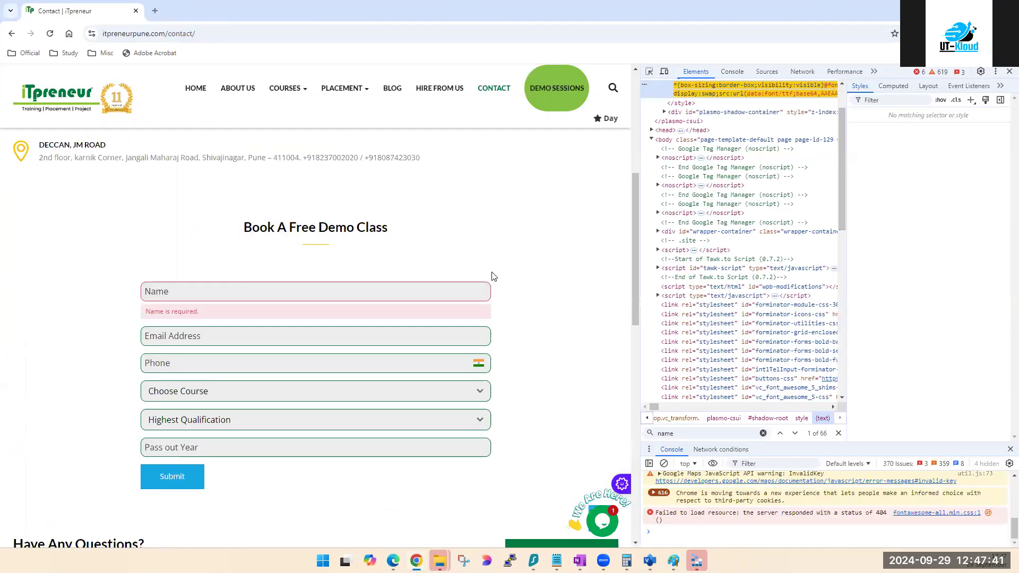
{"action": "key", "text": "F12"}
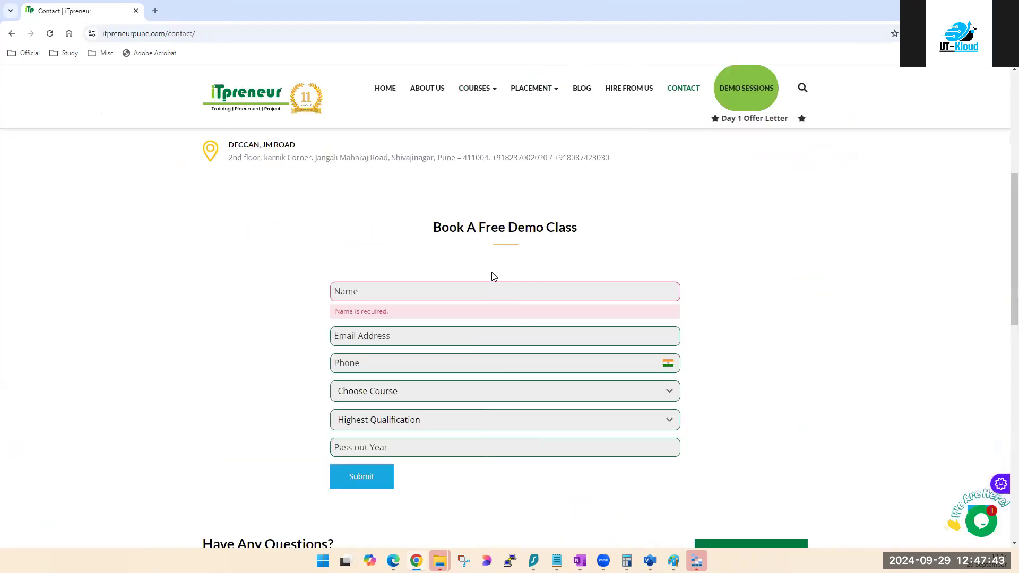
{"action": "key", "text": "super+Right"}
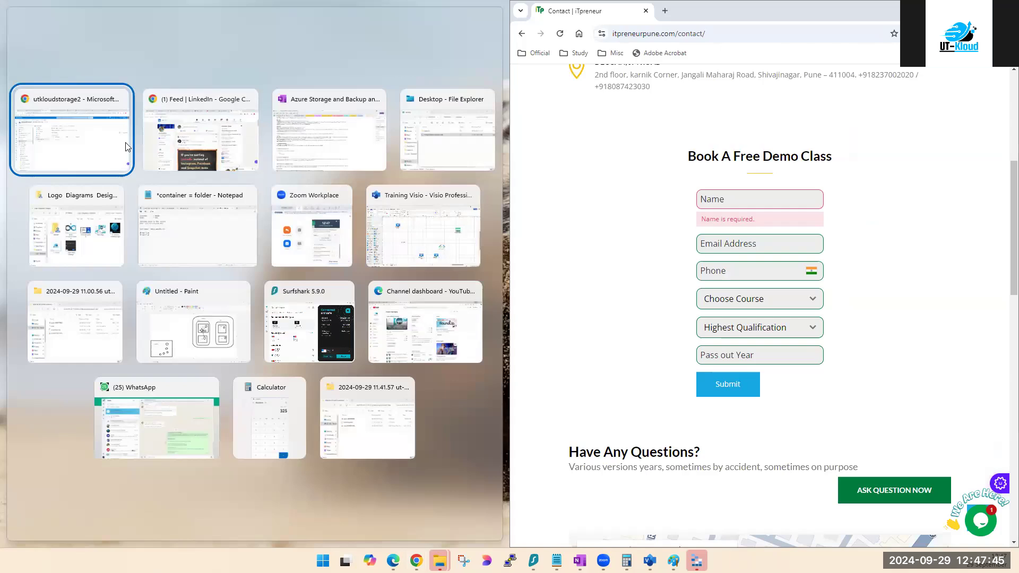
{"action": "left_click", "coordinate": [107, 141]}
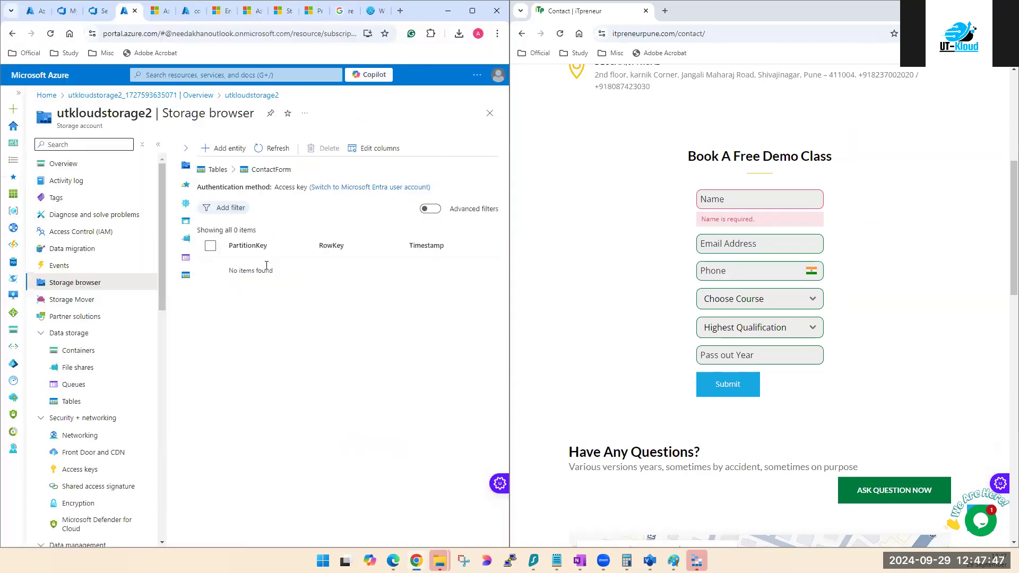
Step: Start a new entity in the ContactForm table with the string properties Name, Email and Phone
{"action": "left_click", "coordinate": [222, 151]}
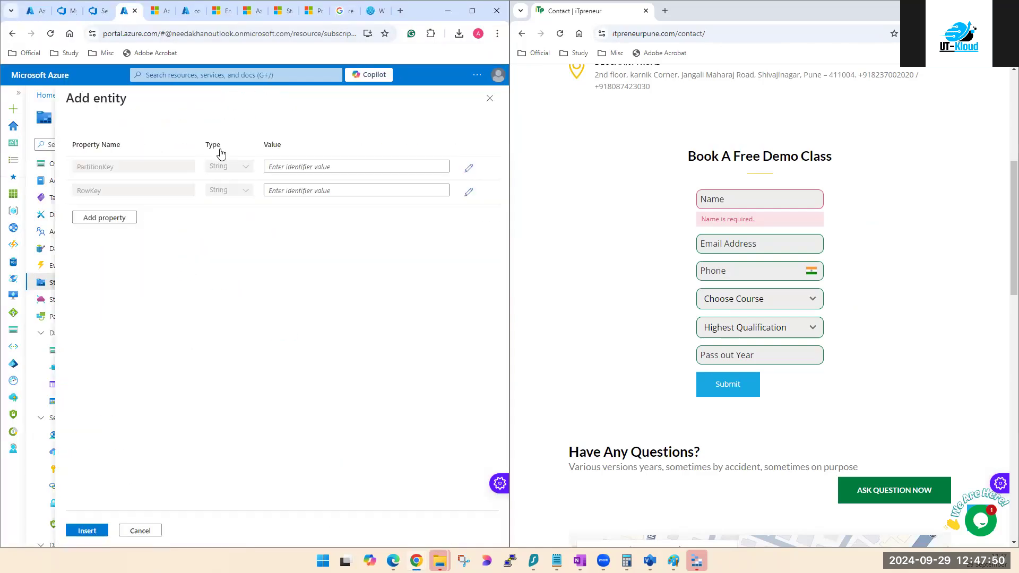
{"action": "left_click", "coordinate": [106, 217]}
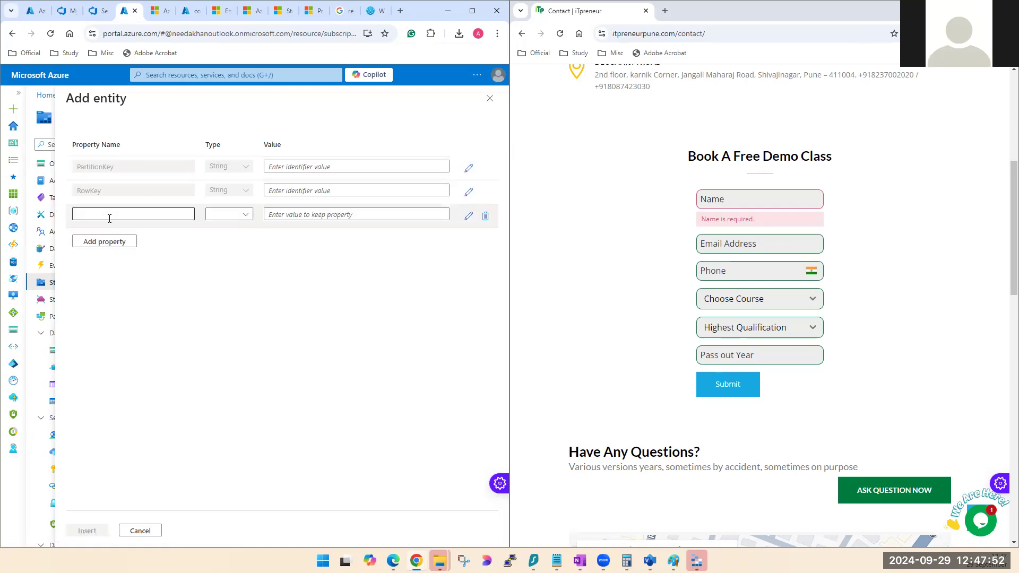
{"action": "type", "text": "Name"}
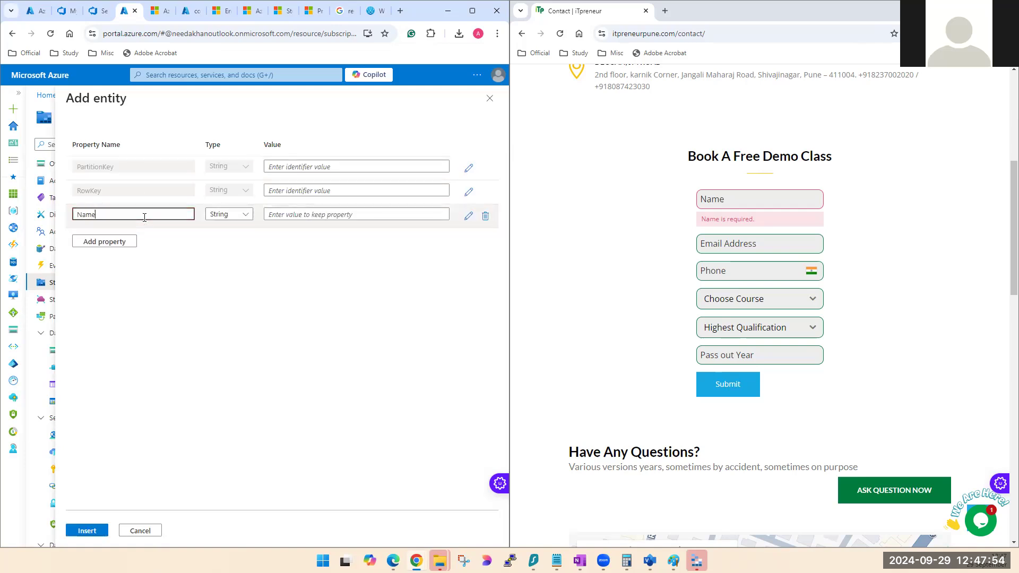
{"action": "left_click", "coordinate": [118, 242]}
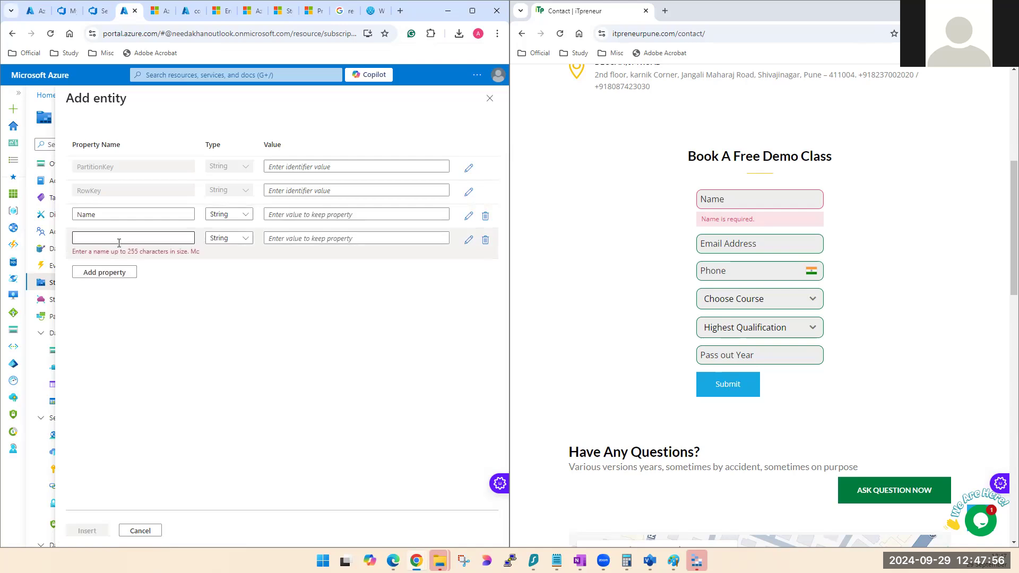
{"action": "type", "text": "Email"}
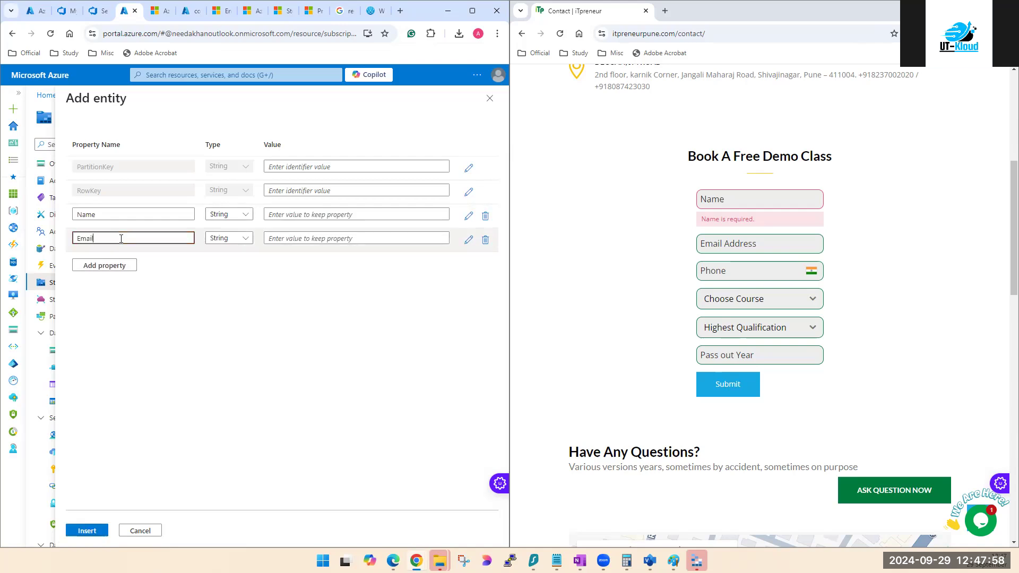
{"action": "left_click", "coordinate": [106, 265]}
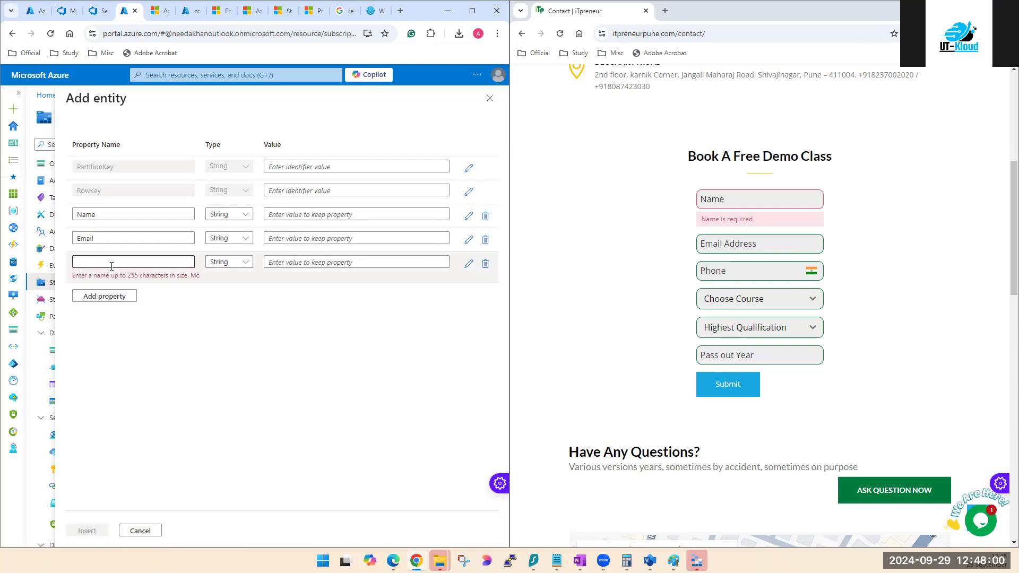
{"action": "left_click", "coordinate": [112, 262]}
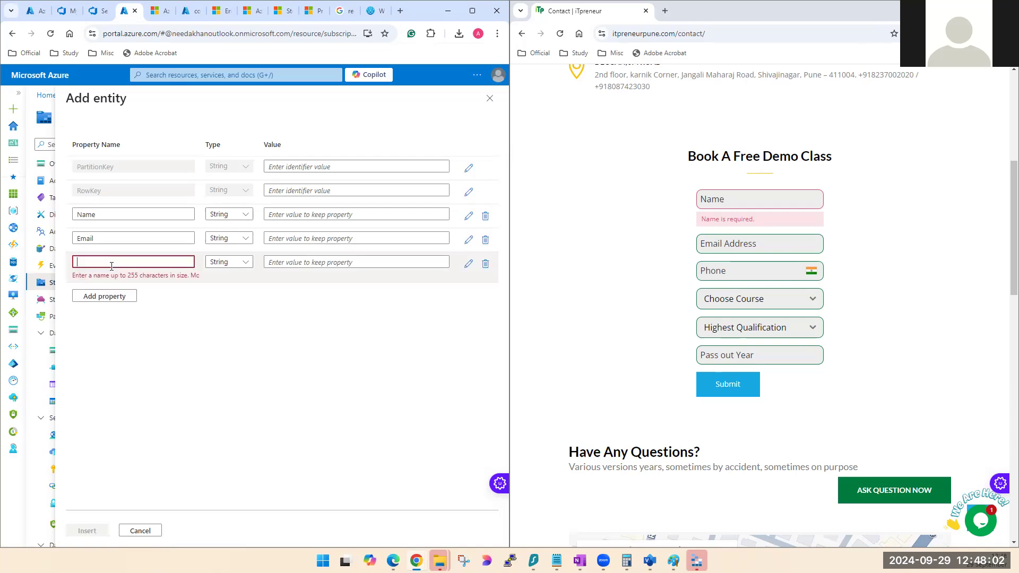
{"action": "type", "text": "Phone"}
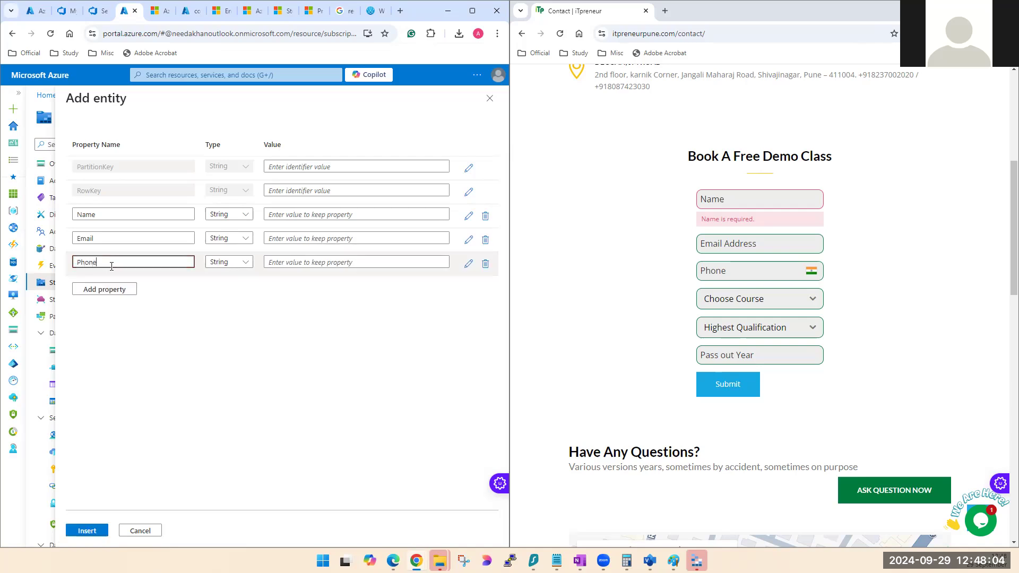
Step: Add a fourth property to the entity and name it "Choose Cours", checking the course list on the contact form
{"action": "left_click", "coordinate": [111, 289]}
{"action": "left_click", "coordinate": [111, 285]}
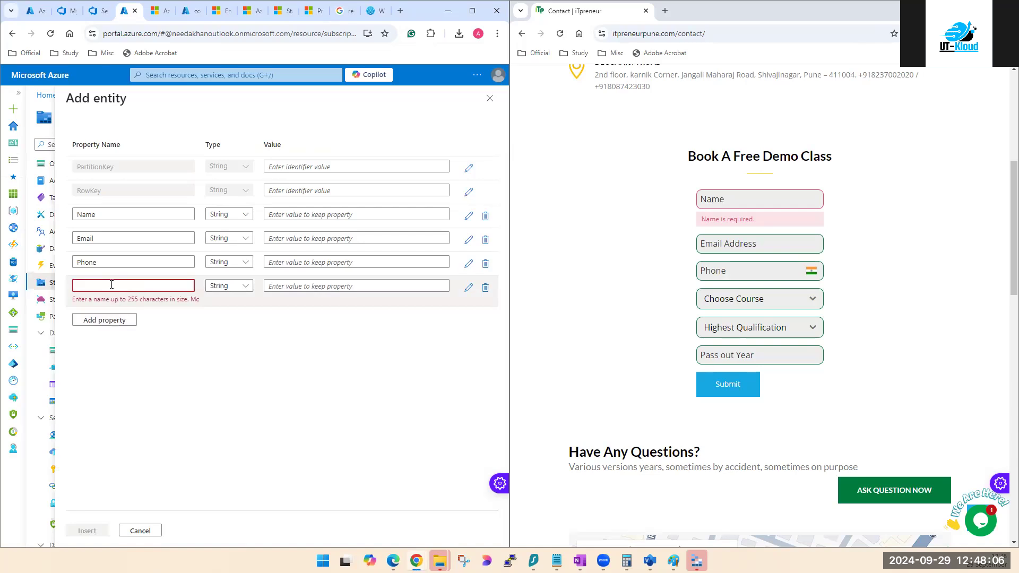
{"action": "type", "text": "Choose"}
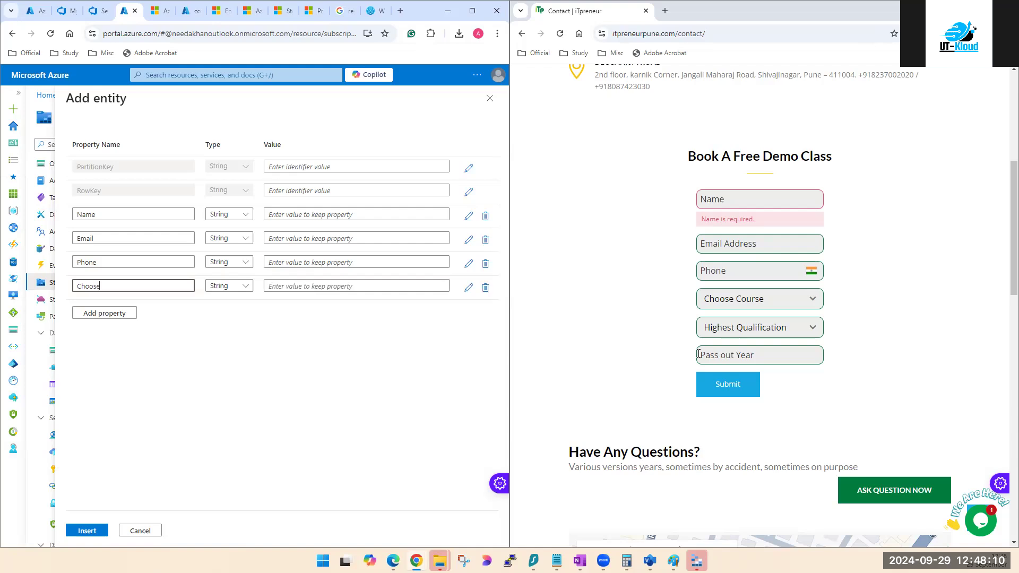
{"action": "left_click", "coordinate": [784, 303]}
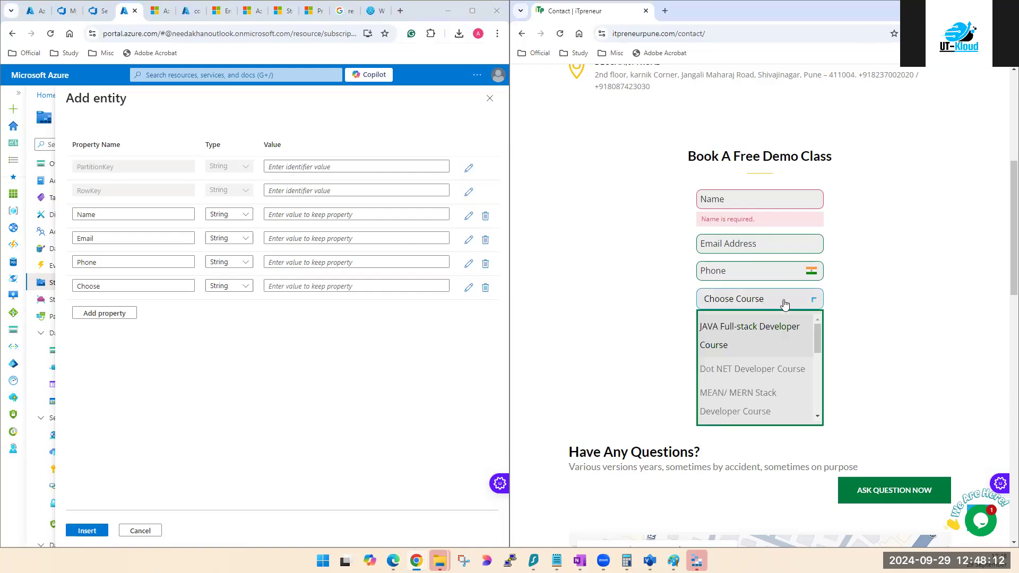
{"action": "left_click", "coordinate": [125, 284]}
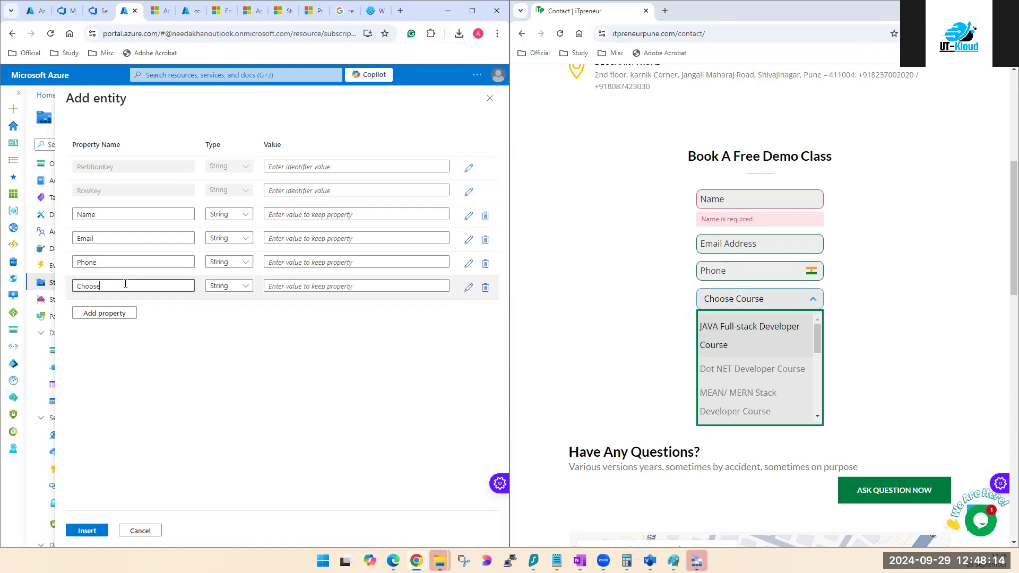
{"action": "type", "text": "Cours"}
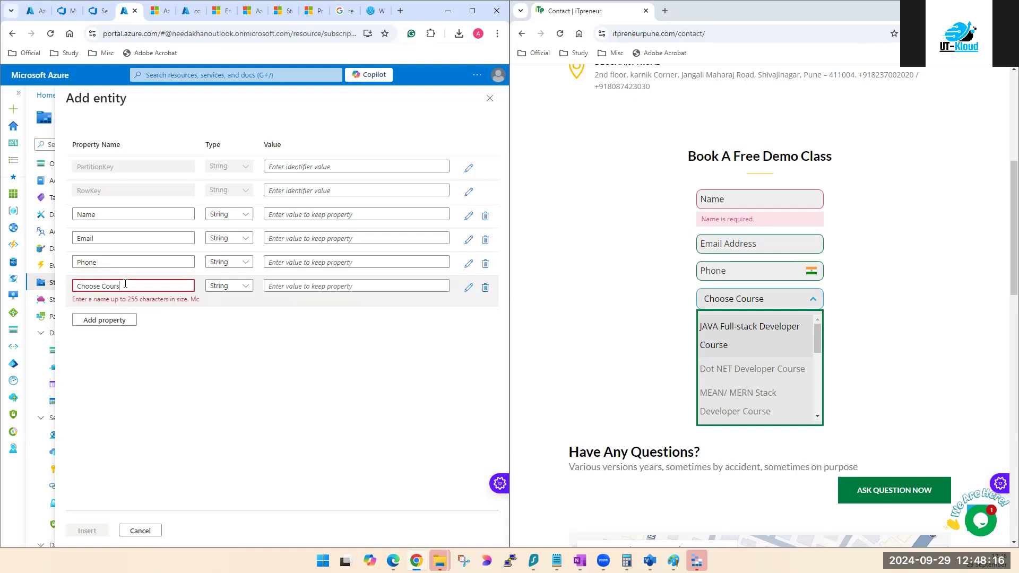
Step: Set the fourth property's type to DateTime and rename the property Passout
{"action": "left_click", "coordinate": [247, 290]}
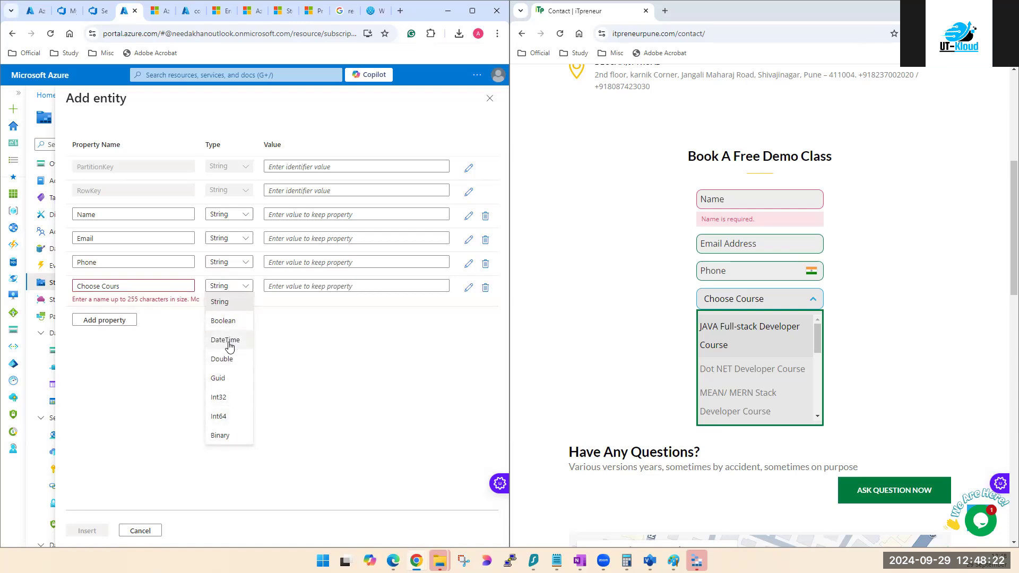
{"action": "left_click", "coordinate": [598, 350]}
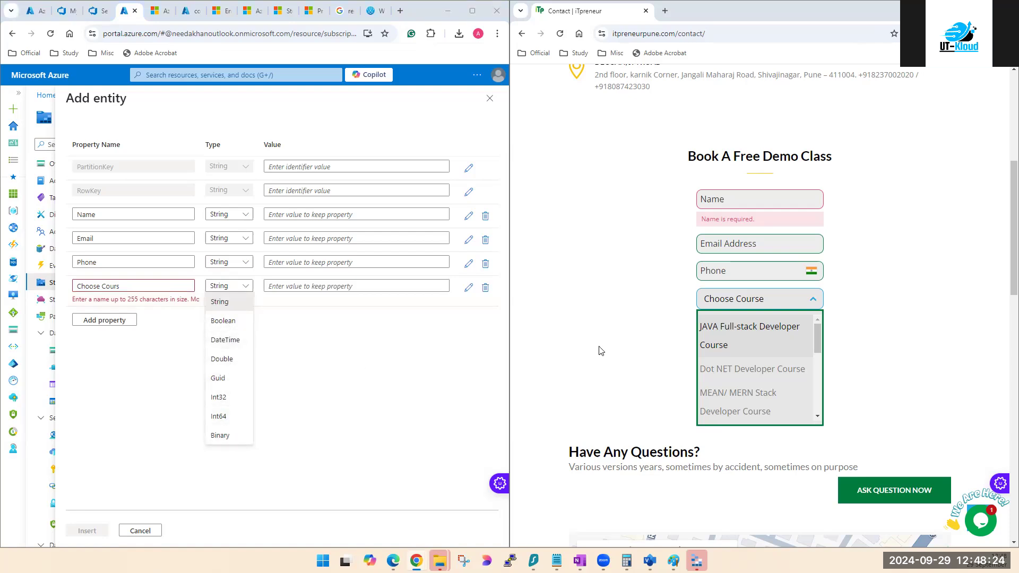
{"action": "left_click", "coordinate": [227, 342]}
{"action": "left_click", "coordinate": [125, 282]}
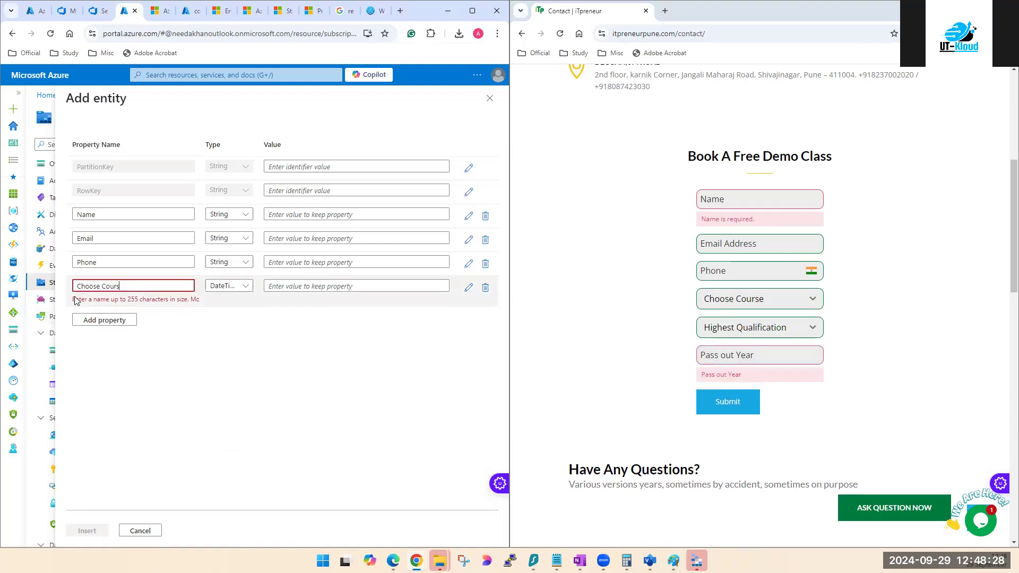
{"action": "key", "text": "ctrl+a"}
{"action": "type", "text": "P"}
{"action": "mouse_move", "coordinate": [4, 310]}
{"action": "type", "text": "assout"}
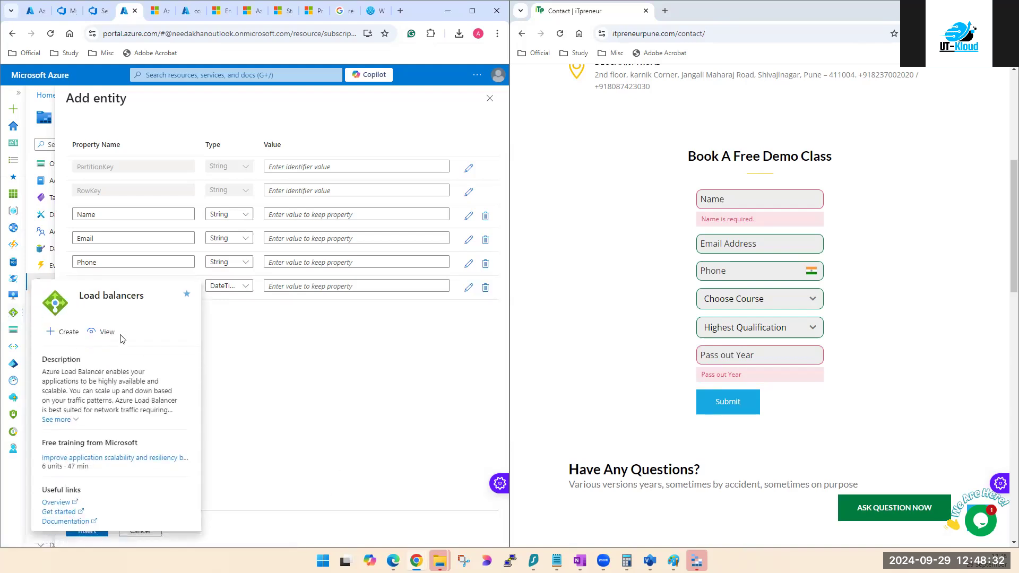
Step: Add a fifth property named "Educatioun" to the entity and set its type to Guid
{"action": "left_click", "coordinate": [104, 313]}
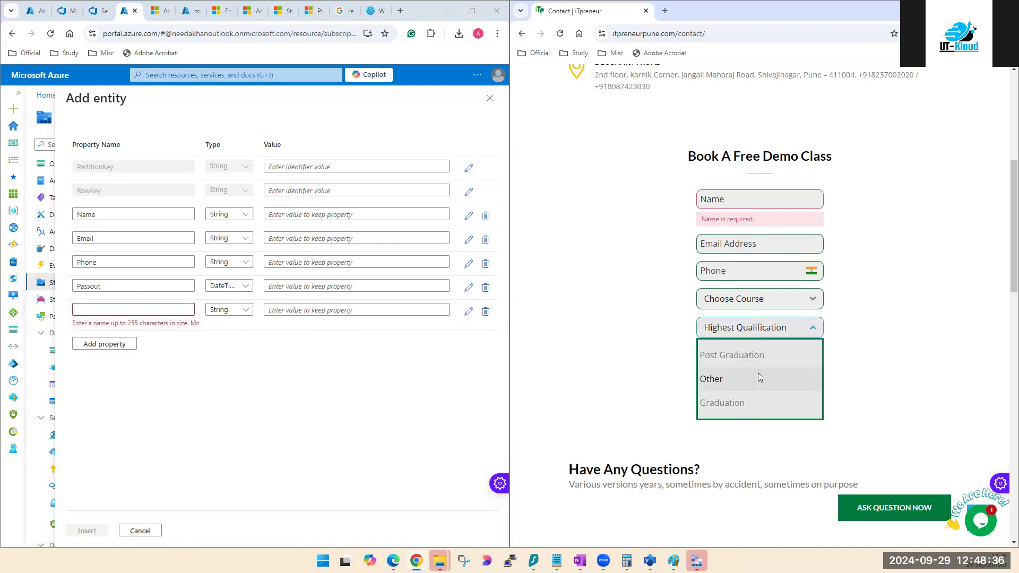
{"action": "left_click", "coordinate": [152, 312]}
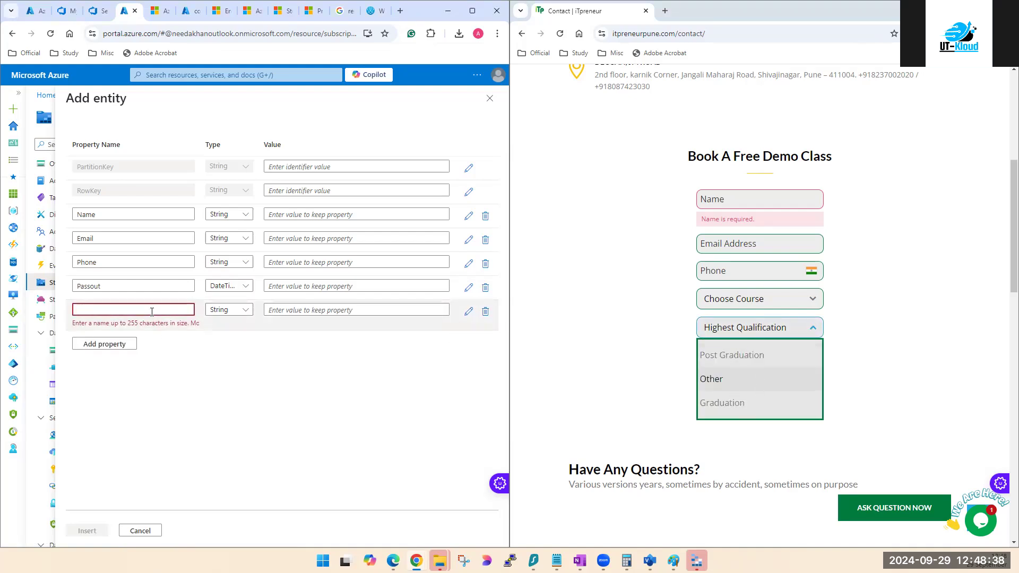
{"action": "type", "text": "Educatioun"}
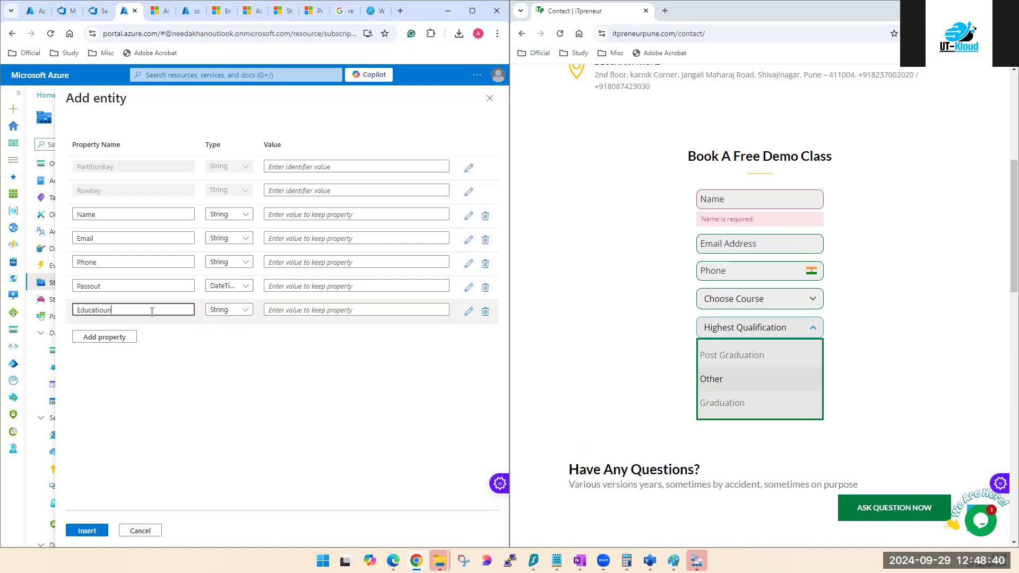
{"action": "left_click", "coordinate": [223, 309]}
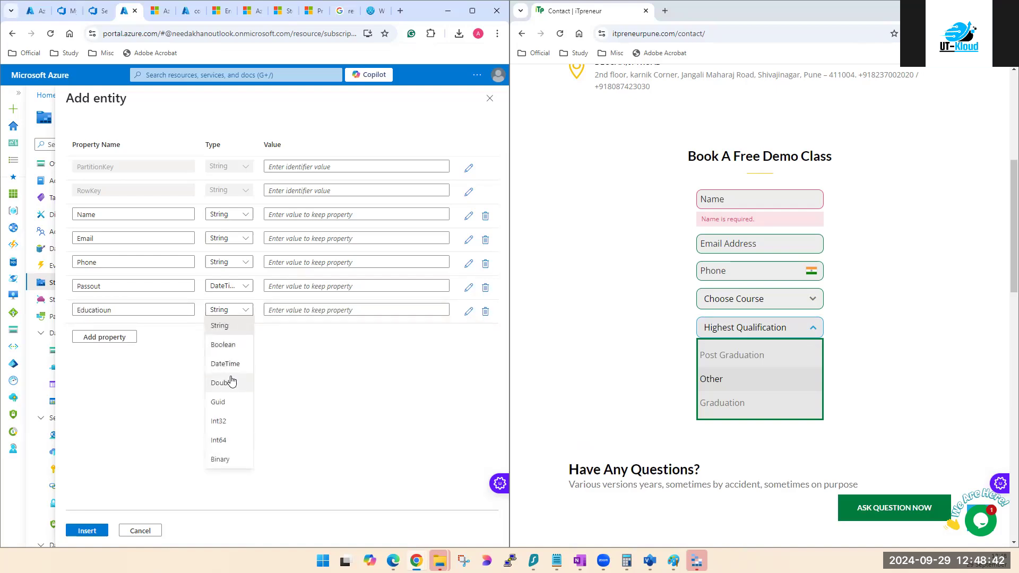
{"action": "left_click", "coordinate": [228, 404]}
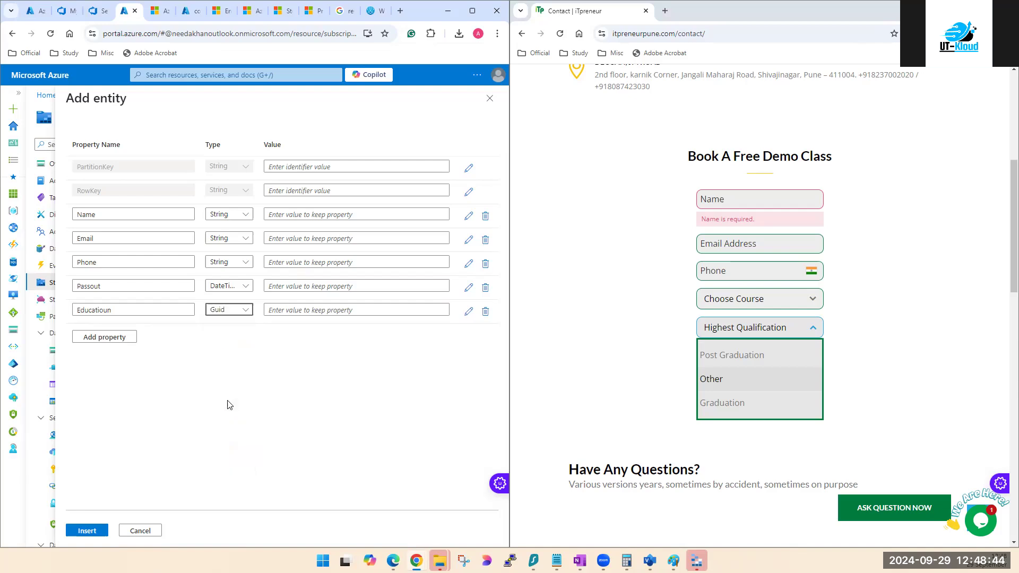
Step: Add and remove an extra blank property, and insert the entity into the ContactForm table
{"action": "left_click", "coordinate": [109, 338]}
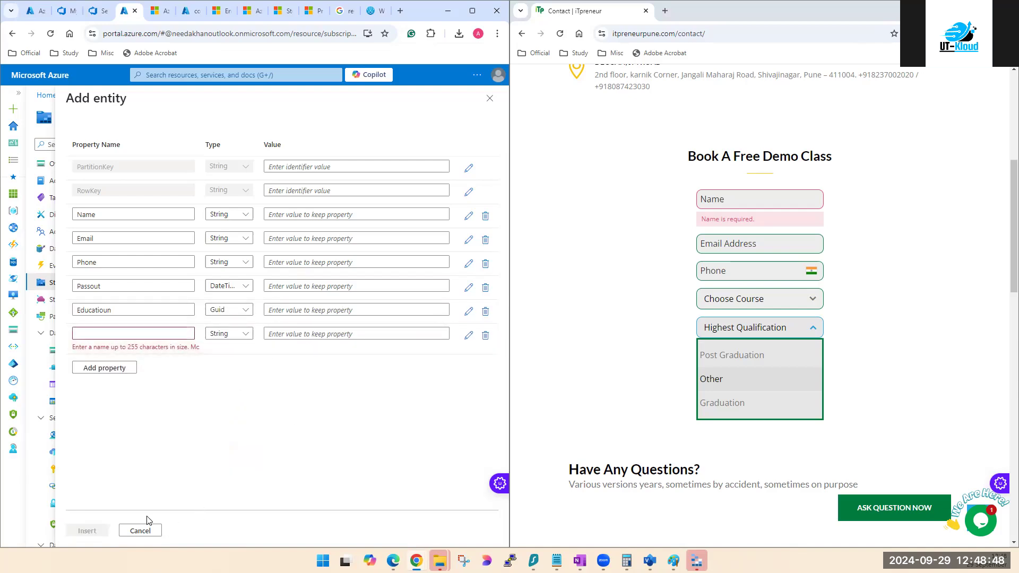
{"action": "left_click", "coordinate": [485, 335]}
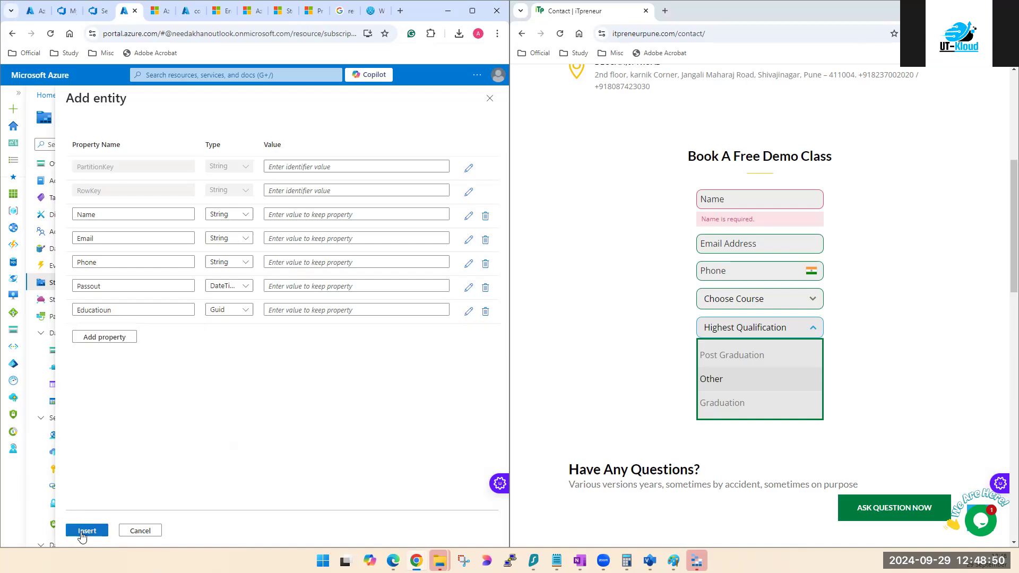
{"action": "left_click", "coordinate": [84, 532]}
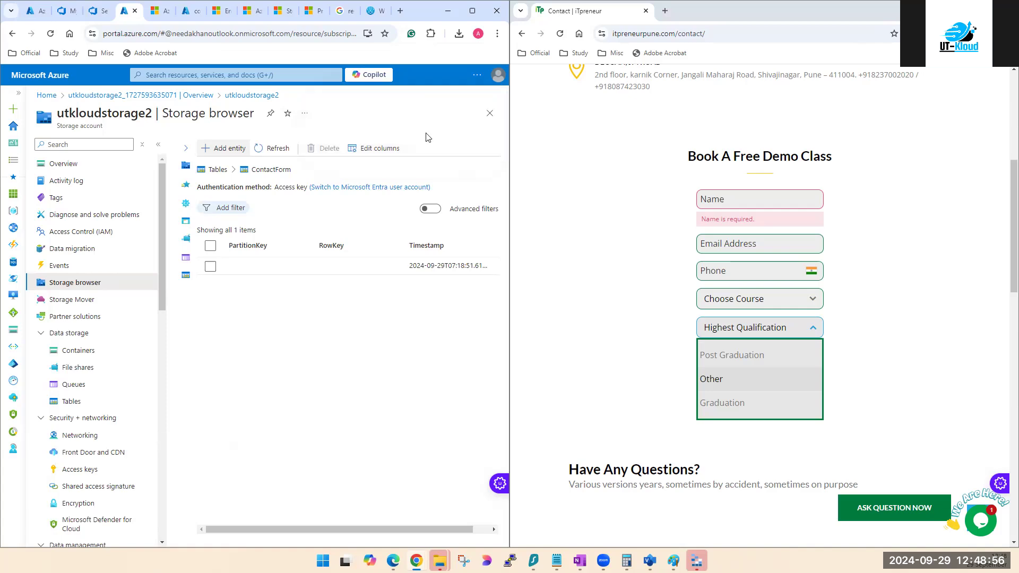
Step: Close the contact page, return to the maximized Azure portal and finish the Microsoft Azure Storage Explorer setup with launching enabled
{"action": "left_click", "coordinate": [982, 11]}
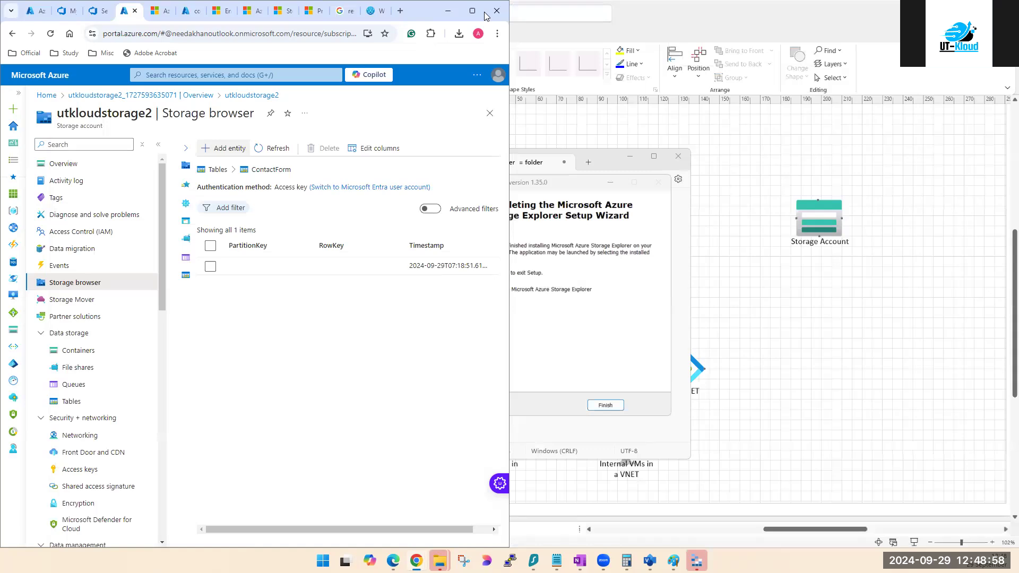
{"action": "left_click", "coordinate": [472, 11]}
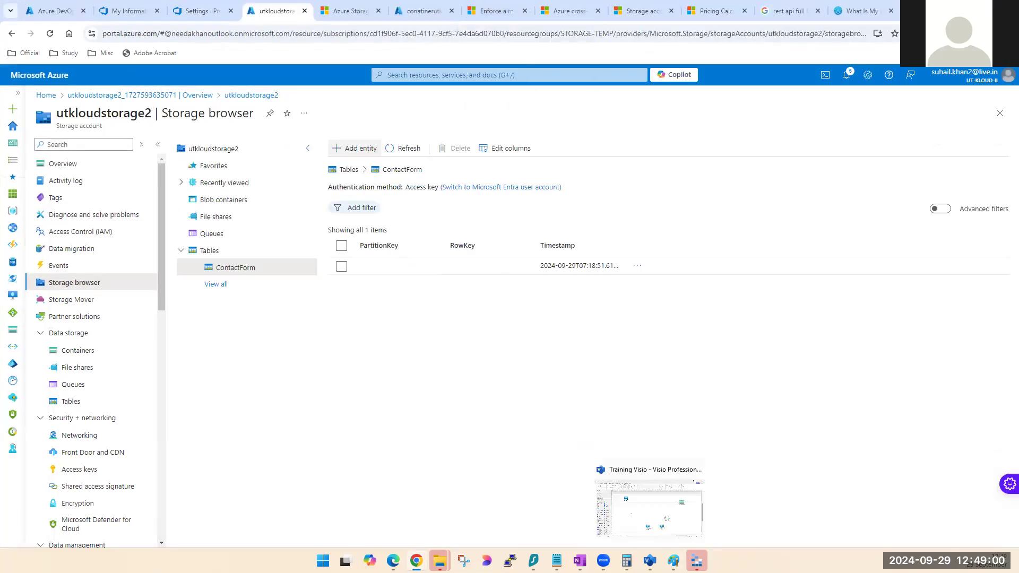
{"action": "left_click", "coordinate": [697, 560]}
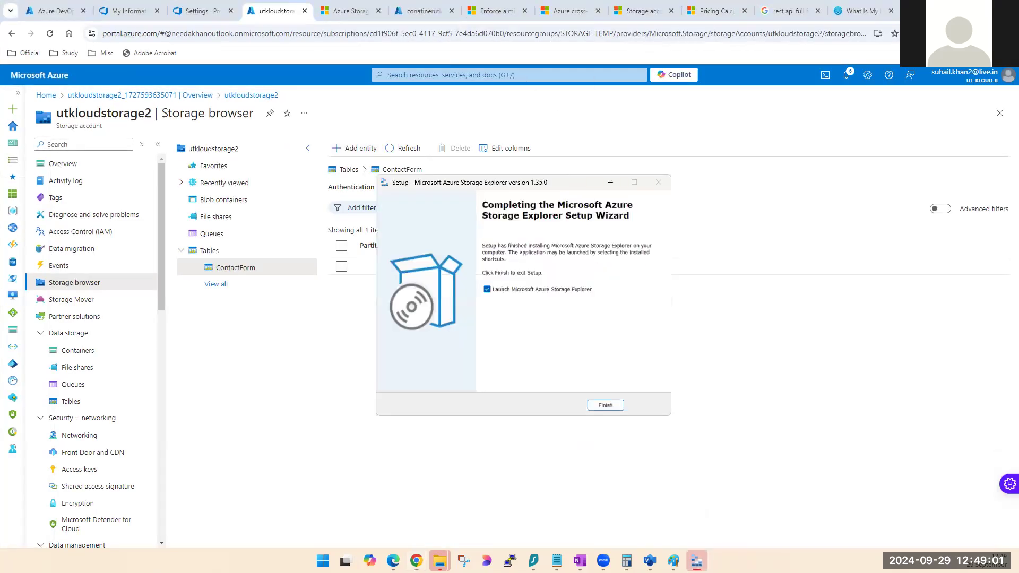
{"action": "left_click", "coordinate": [605, 405]}
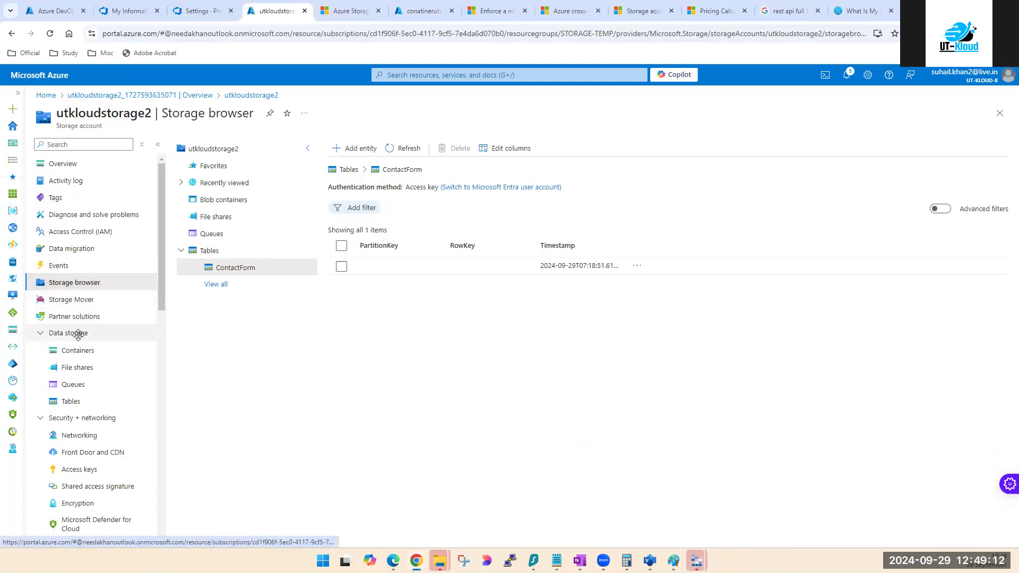
Step: View the file shares of utkloudstorage2 and bring up the drives of This PC in File Explorer
{"action": "left_click", "coordinate": [83, 371]}
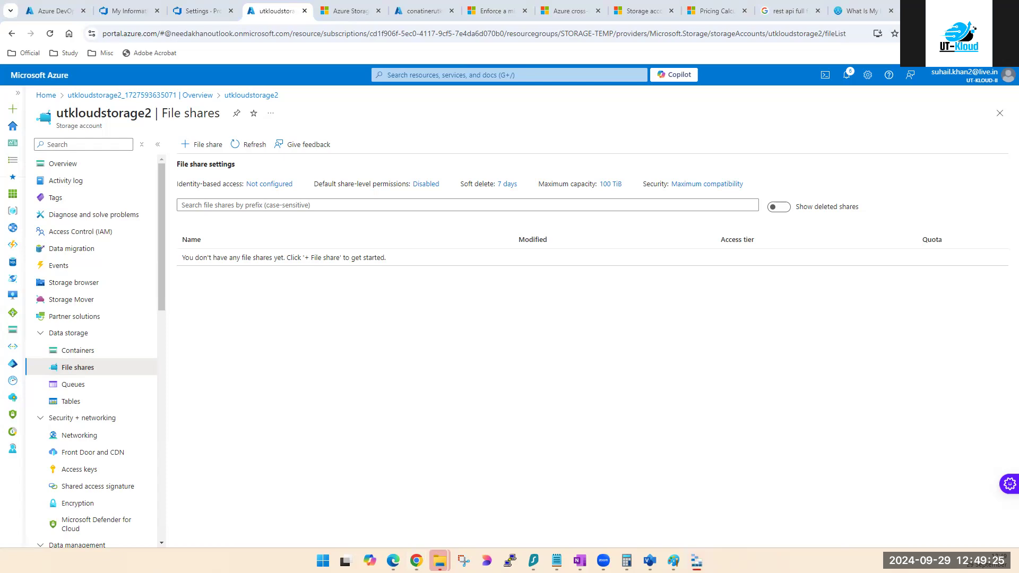
{"action": "left_click", "coordinate": [590, 429]}
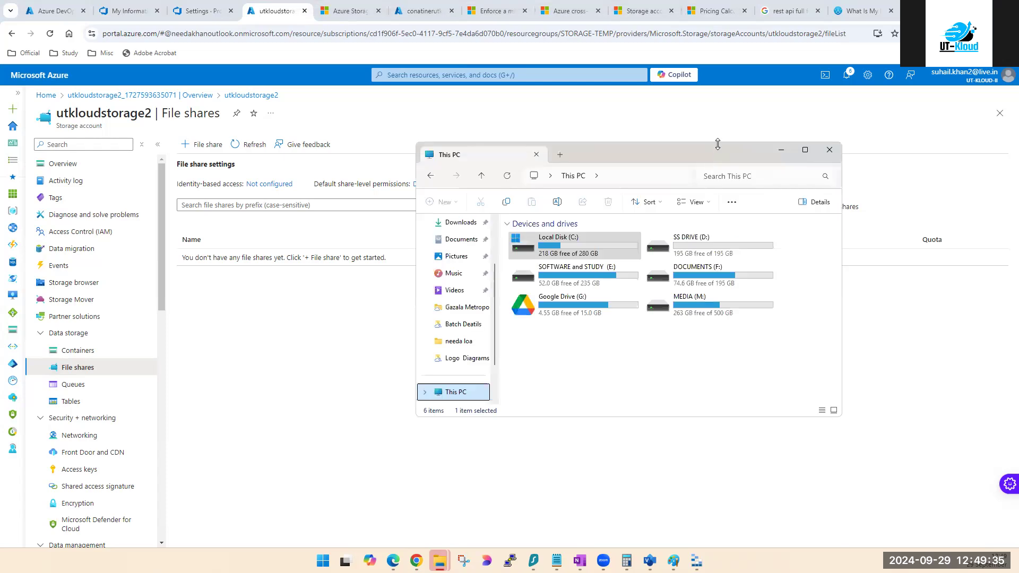
Step: Maximize the This PC window, examine the local drives and Google Drive (G:), and return to the Azure portal
{"action": "double_click", "coordinate": [719, 151]}
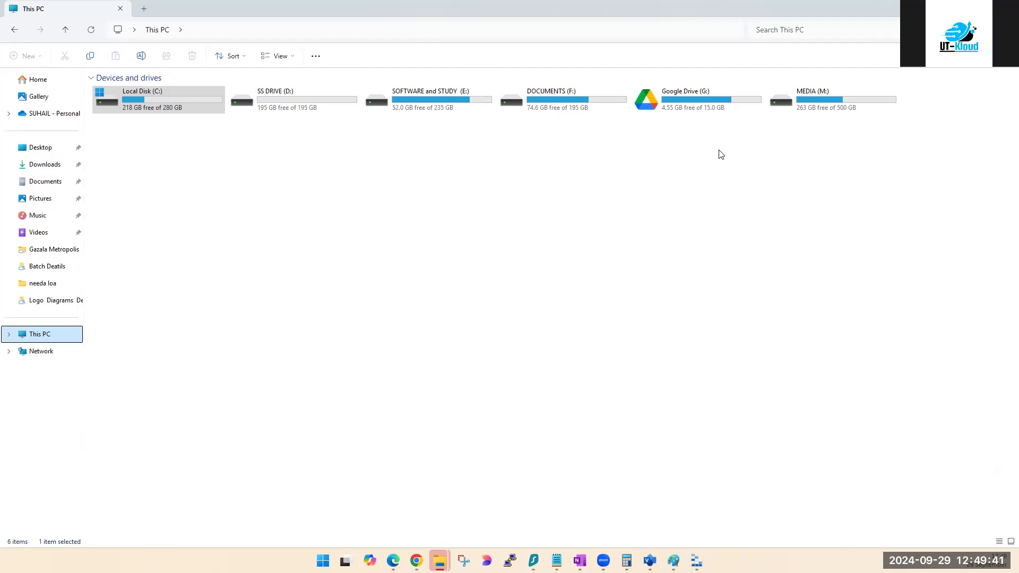
{"action": "left_click", "coordinate": [689, 122]}
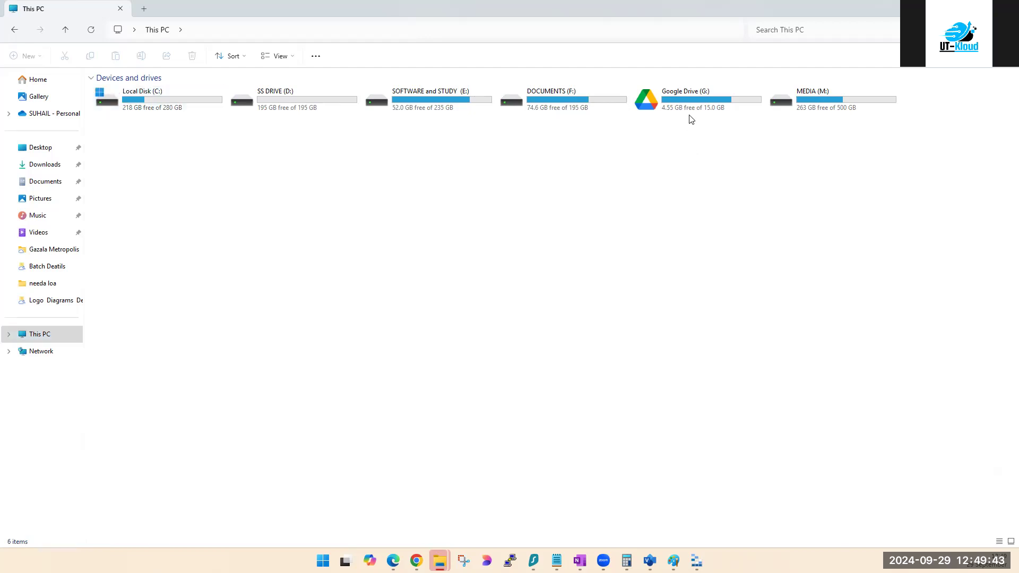
{"action": "left_click", "coordinate": [690, 110]}
{"action": "left_click", "coordinate": [957, 8]}
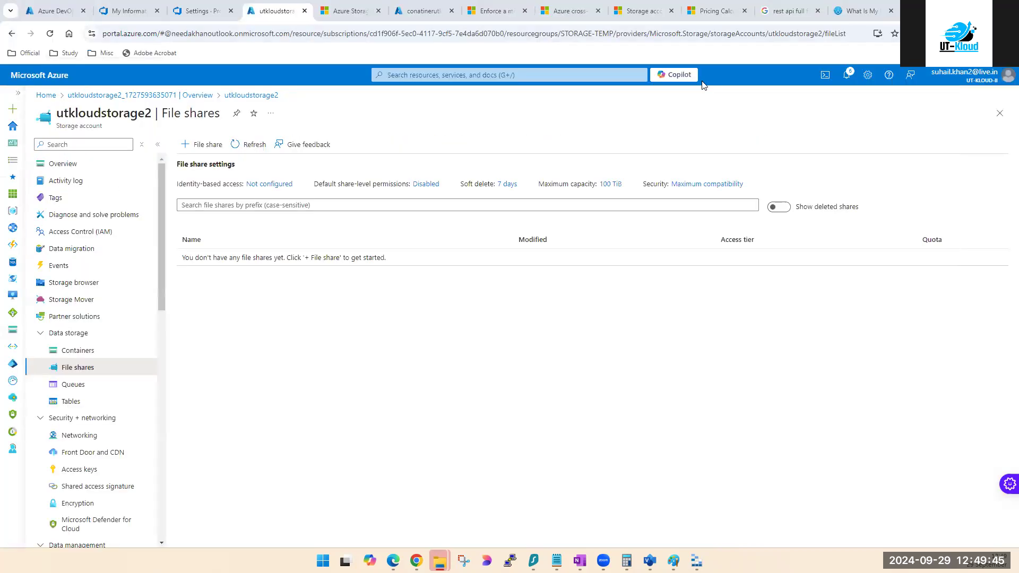
Step: Start a new file share in utkloudstorage2 named utkloudfileshare with the Transaction optimized access tier
{"action": "left_click", "coordinate": [186, 150]}
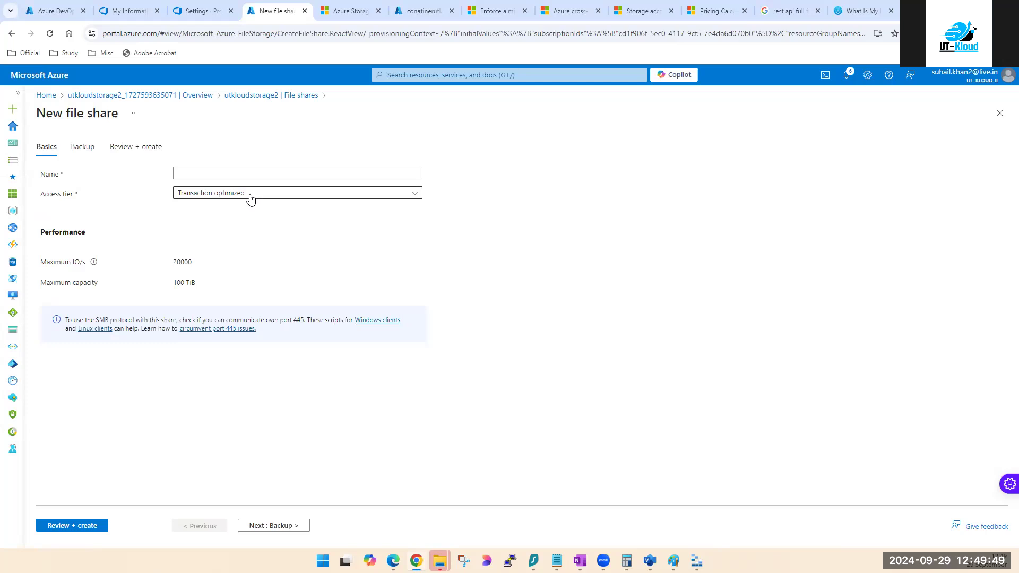
{"action": "left_click", "coordinate": [281, 173]}
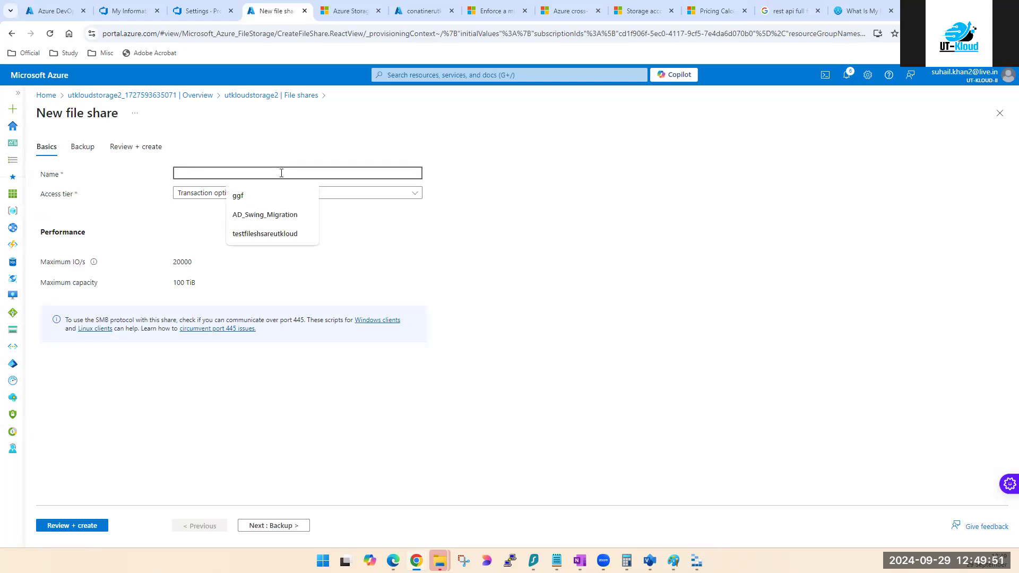
{"action": "type", "text": "utkloud"}
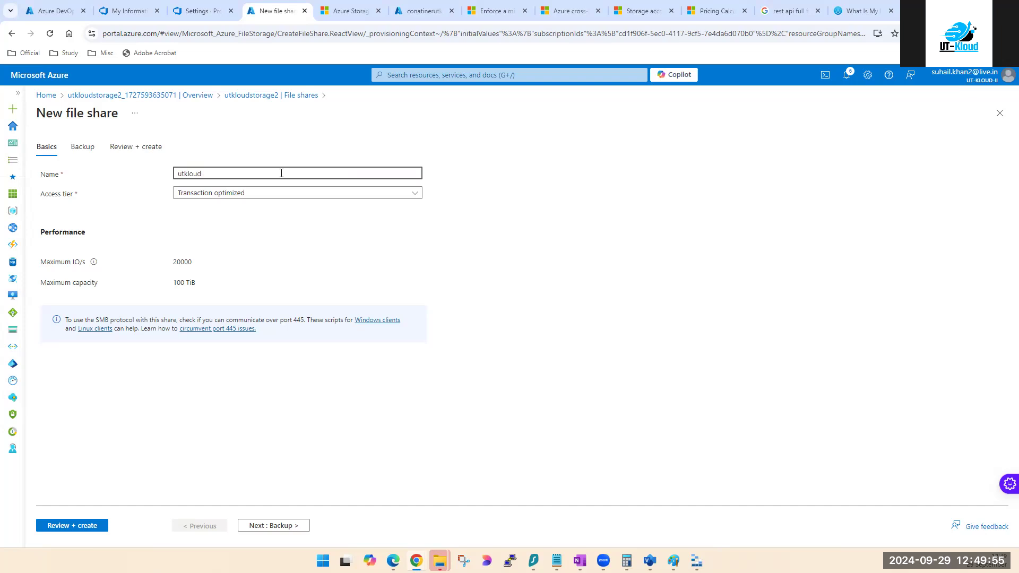
{"action": "type", "text": "fileshare"}
{"action": "left_click", "coordinate": [277, 198]}
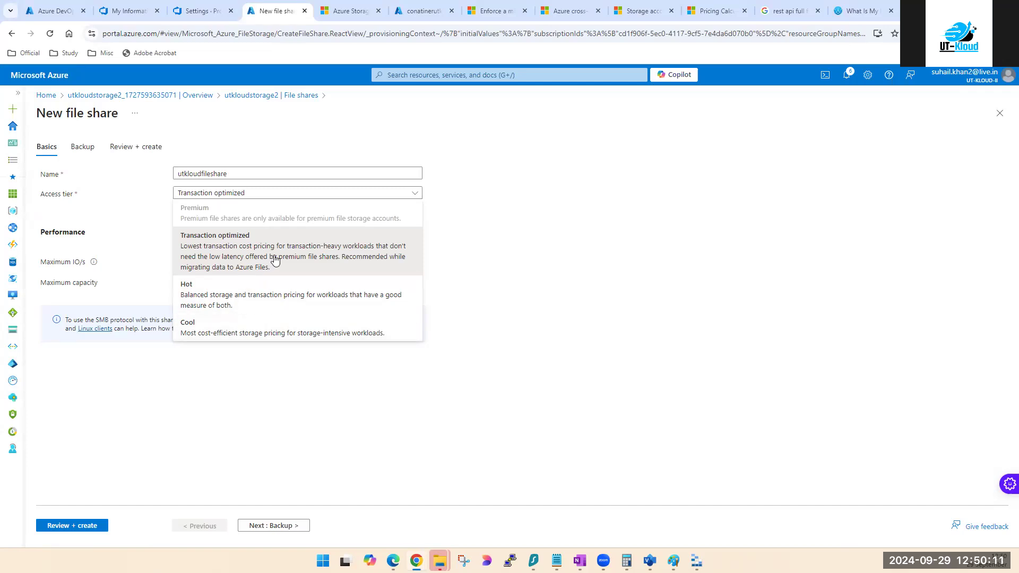
{"action": "left_click", "coordinate": [241, 257]}
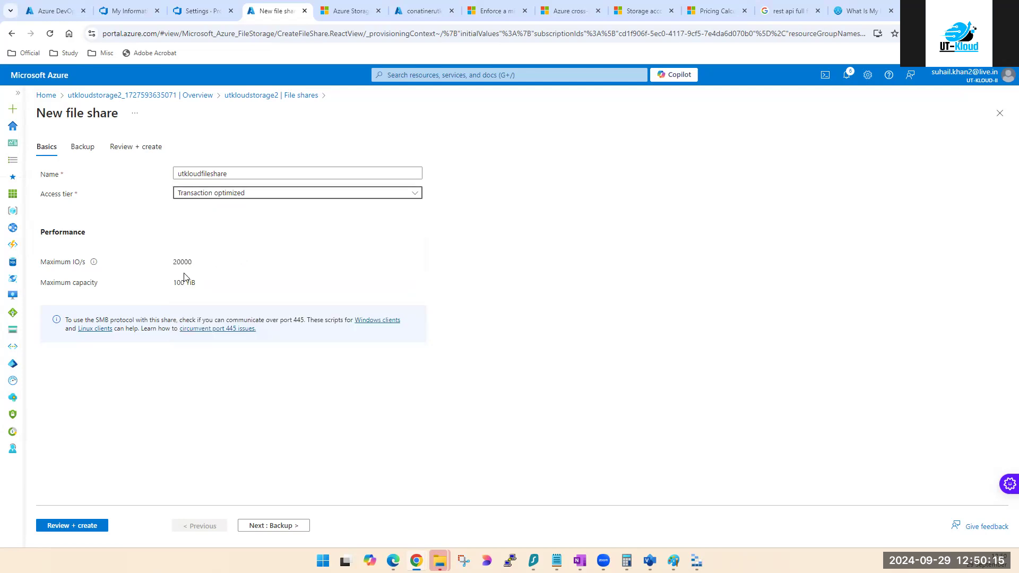
Step: Disable backup for the new file share, review its settings and create it
{"action": "left_click", "coordinate": [275, 528]}
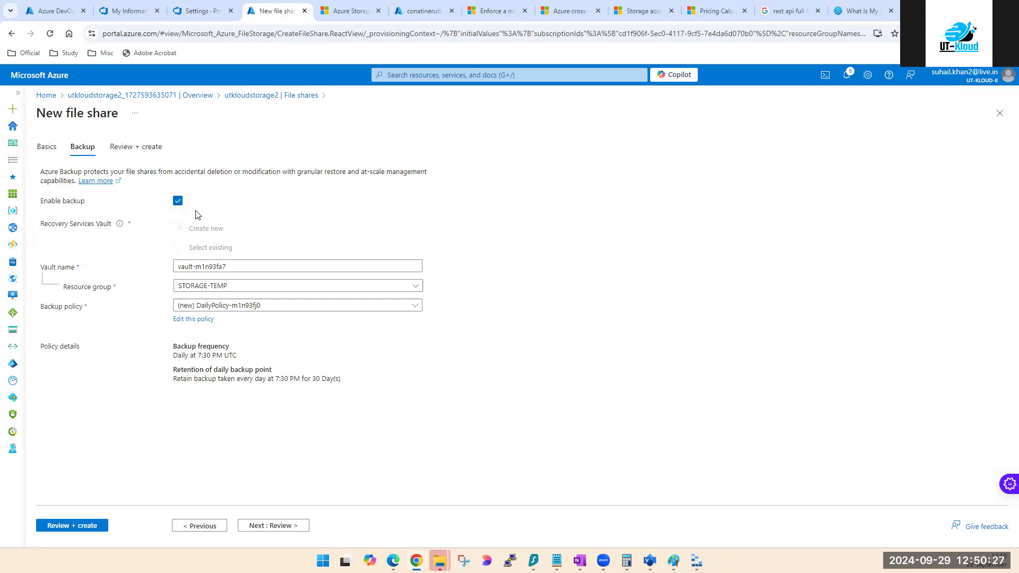
{"action": "left_click", "coordinate": [177, 202]}
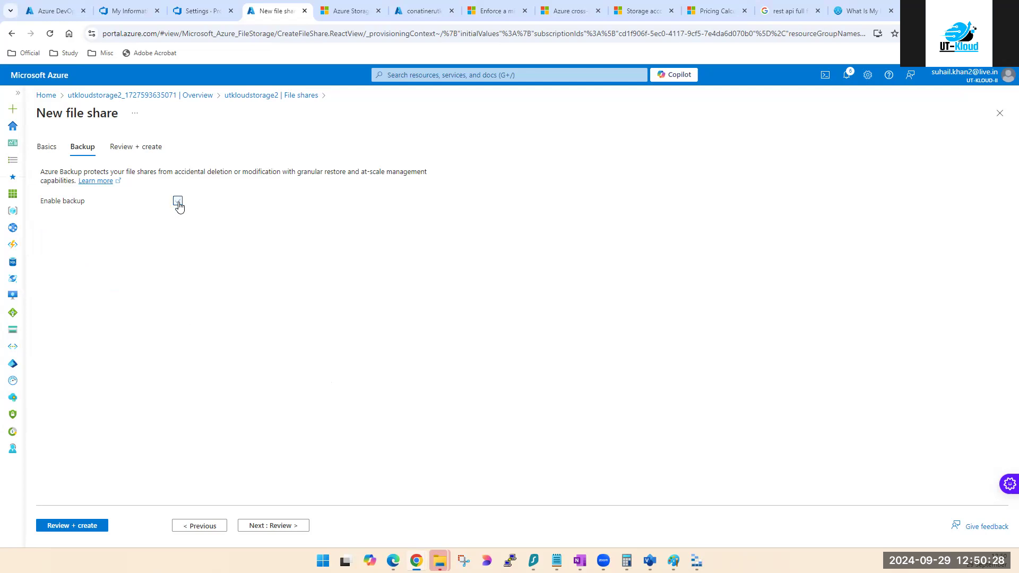
{"action": "left_click", "coordinate": [257, 528]}
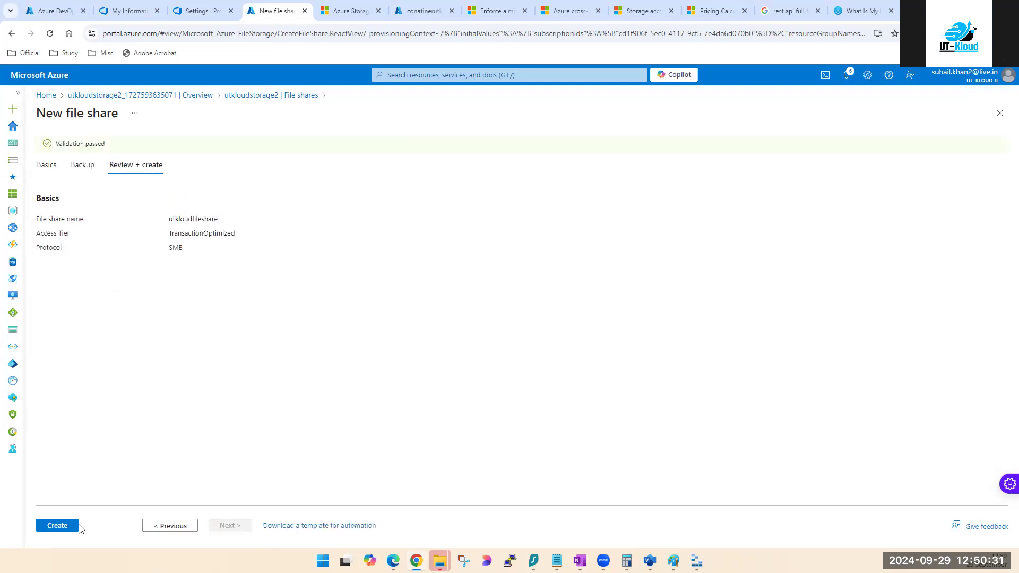
{"action": "left_click", "coordinate": [58, 527]}
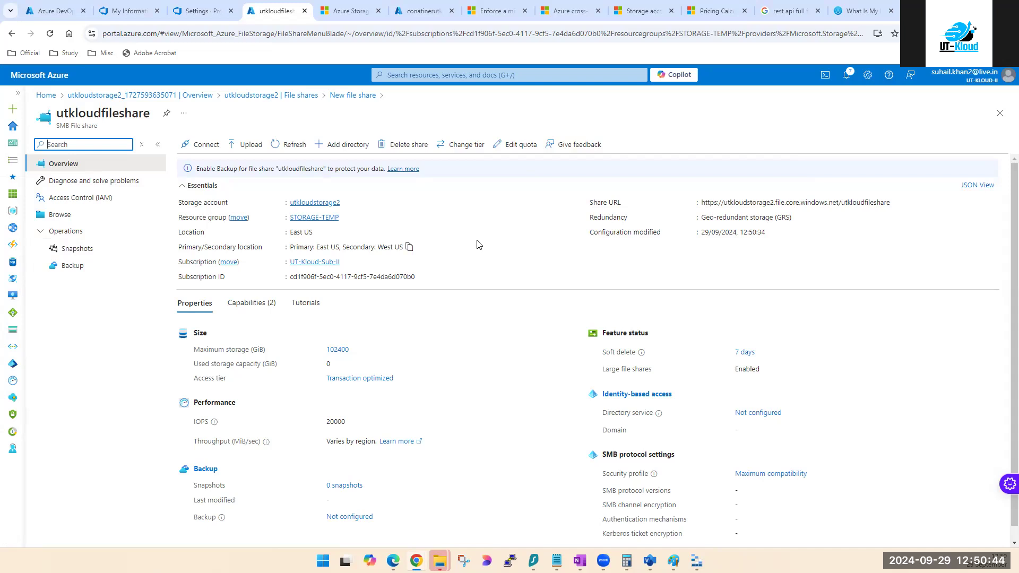
Step: Browse the contents of utkloudfileshare, start a file upload and go to the Logo Diagrams Designs folder in an enlarged file chooser
{"action": "left_click", "coordinate": [67, 220]}
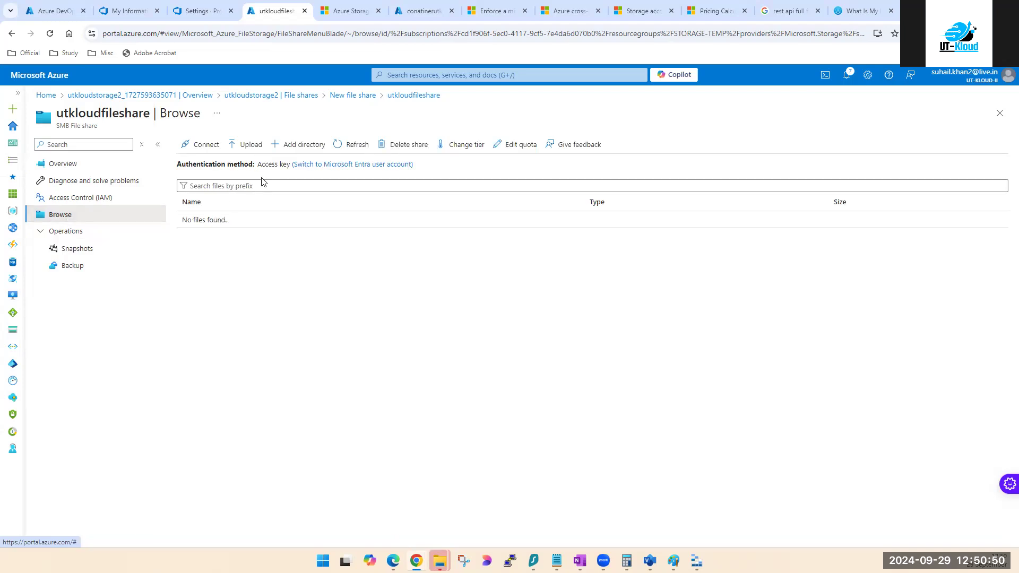
{"action": "left_click", "coordinate": [248, 144]}
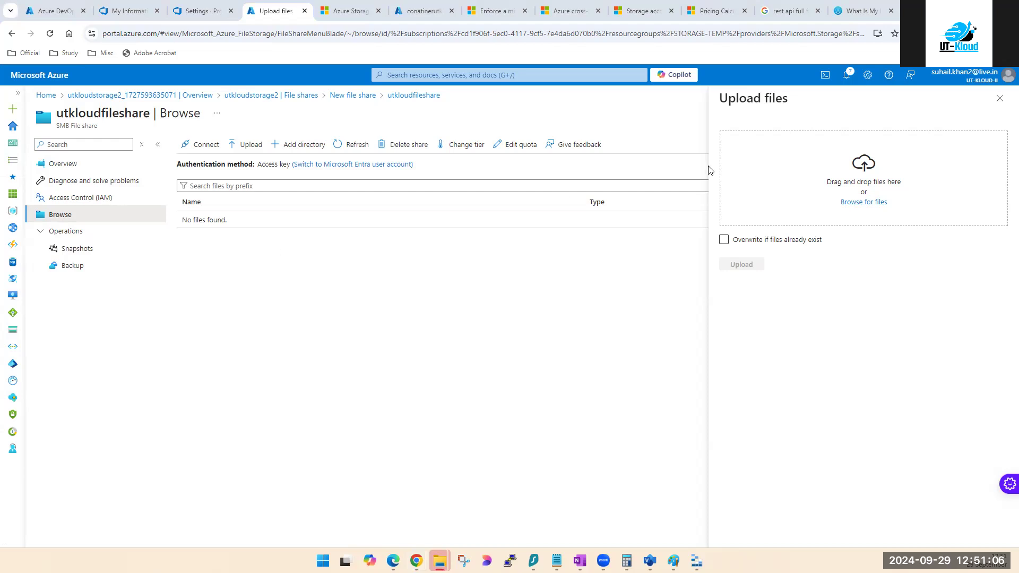
{"action": "left_click", "coordinate": [866, 202]}
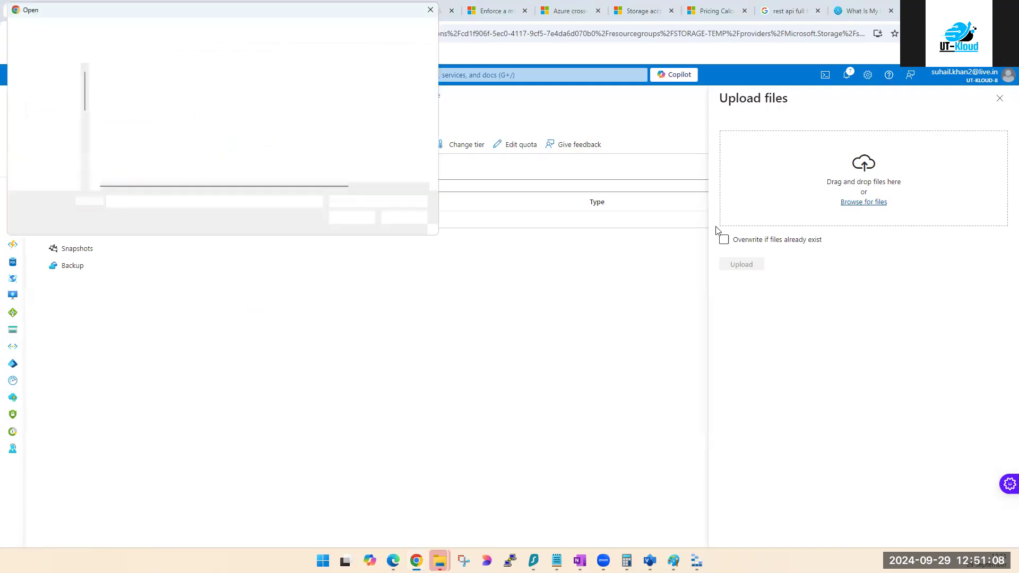
{"action": "left_click", "coordinate": [285, 38]}
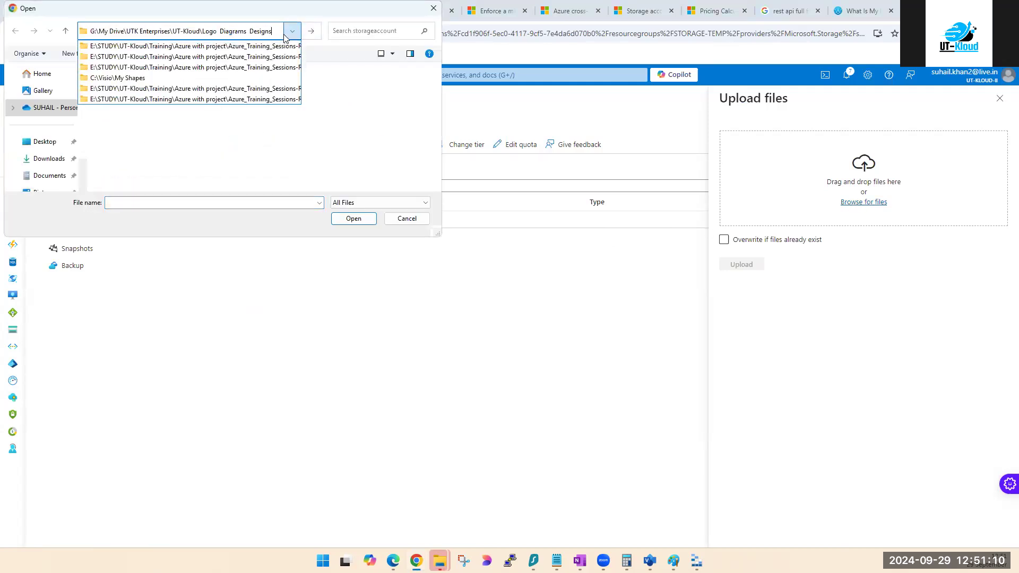
{"action": "left_click", "coordinate": [311, 32]}
{"action": "left_click", "coordinate": [312, 32]}
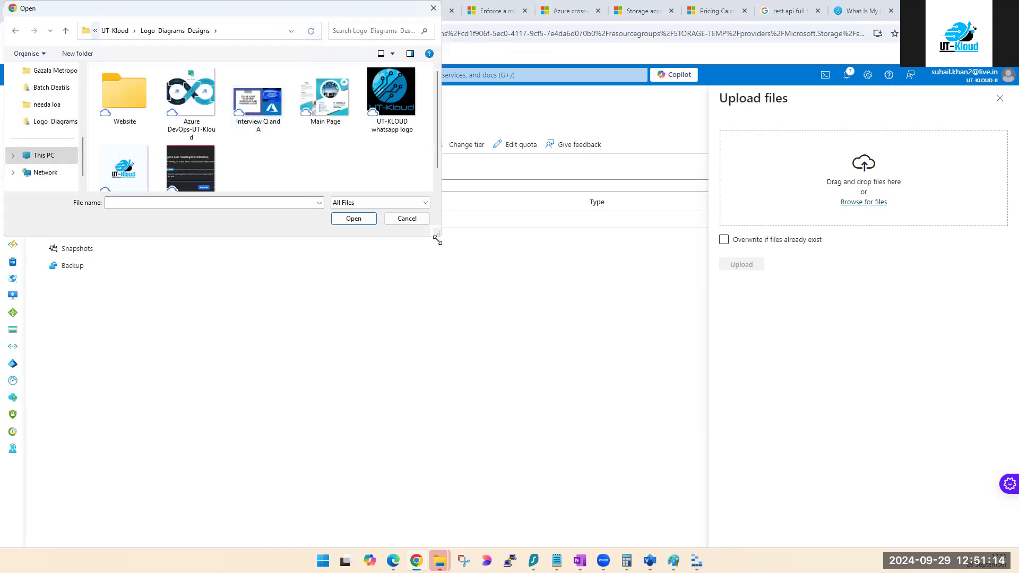
{"action": "left_click_drag", "start_coordinate": [439, 239], "coordinate": [529, 351]}
Step: Choose Azure DevOps-UT-Kloud, Interview Q and A, Main Page, UT-KLOUD whatsapp logo and UT-Kloud as the files for upload
{"action": "left_click", "coordinate": [187, 98]}
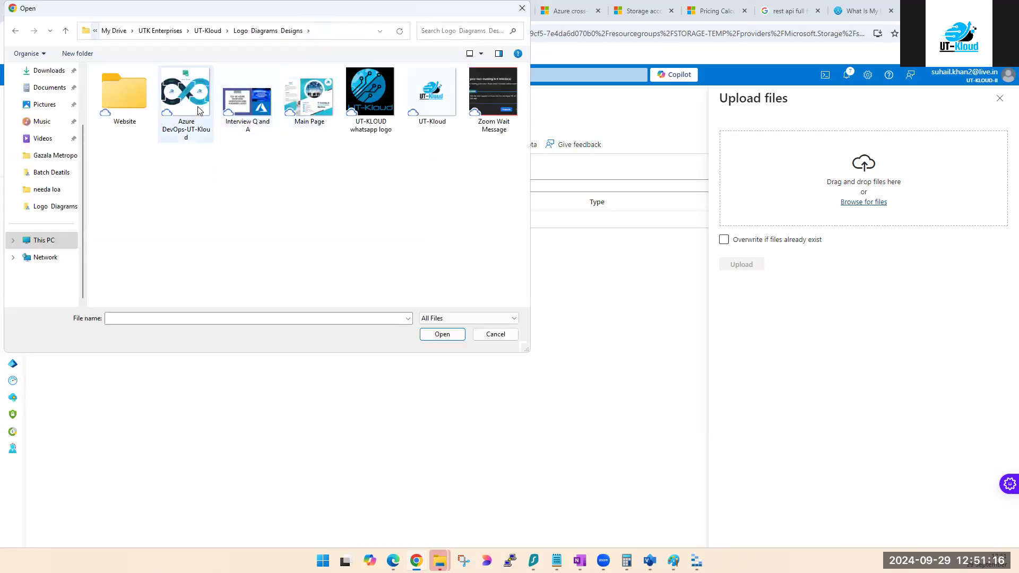
{"action": "left_click", "coordinate": [229, 110], "text": "ctrl"}
{"action": "left_click", "coordinate": [308, 100], "text": "ctrl"}
{"action": "left_click", "coordinate": [383, 111], "text": "ctrl"}
{"action": "left_click", "coordinate": [432, 97], "text": "ctrl"}
{"action": "left_click", "coordinate": [443, 334]}
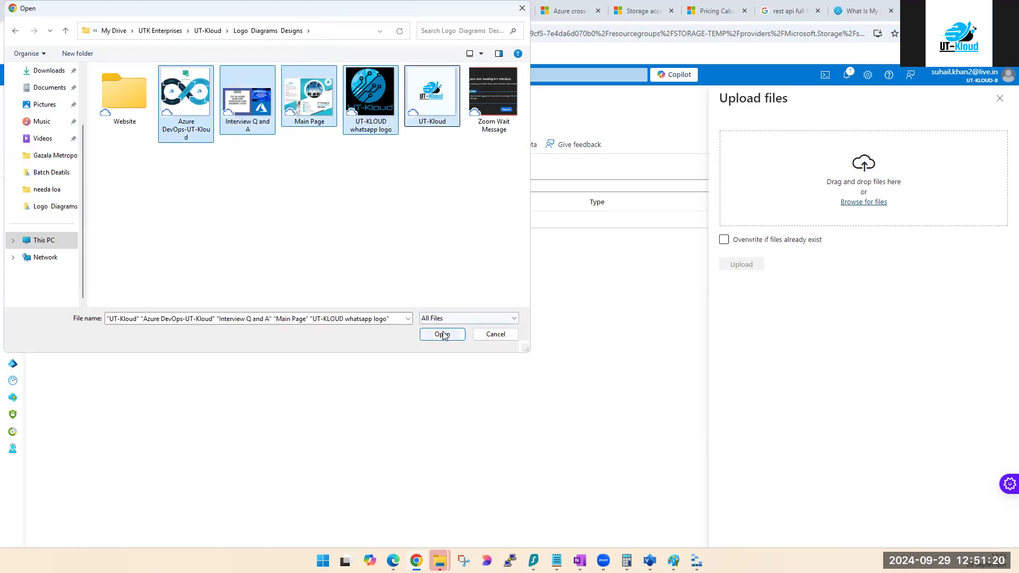
Step: Upload the chosen files with overwriting of existing files enabled, and dismiss the notification and the upload form
{"action": "left_click", "coordinate": [724, 239]}
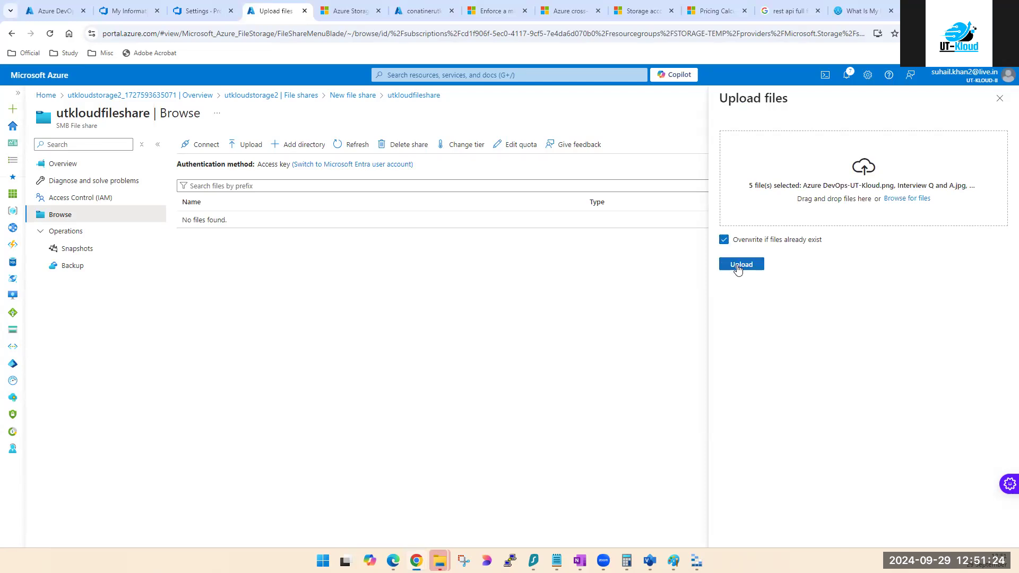
{"action": "left_click", "coordinate": [737, 269]}
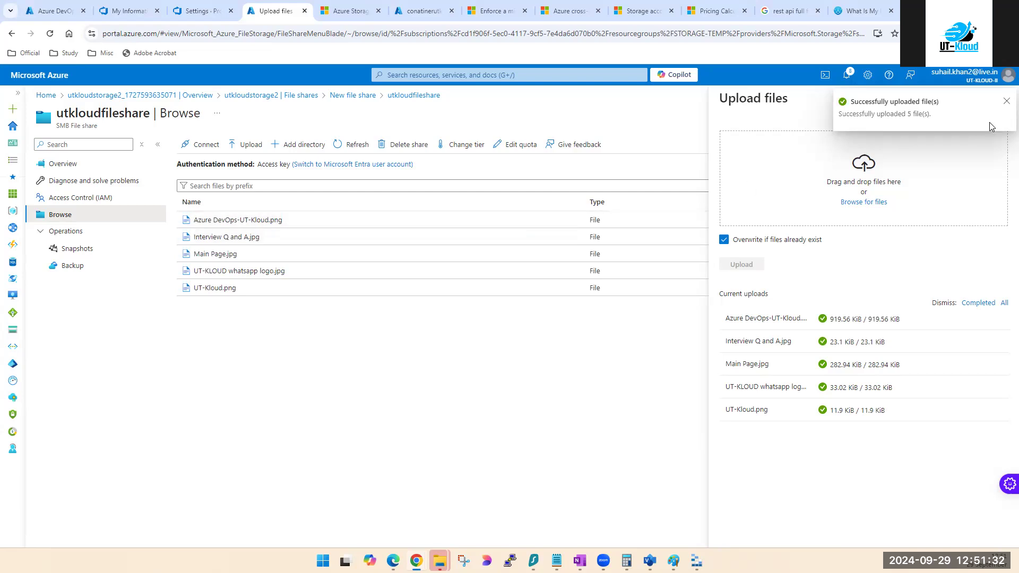
{"action": "left_click", "coordinate": [1006, 105]}
{"action": "left_click", "coordinate": [1003, 103]}
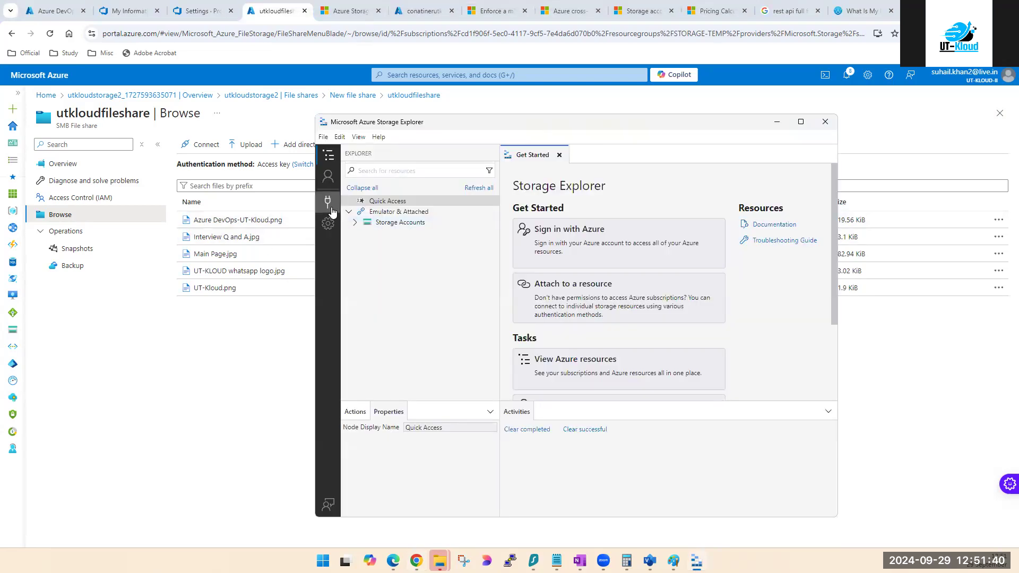
Step: Review the resource types that Azure Storage Explorer can connect to, cancel the connection and minimize the program
{"action": "left_click", "coordinate": [330, 209]}
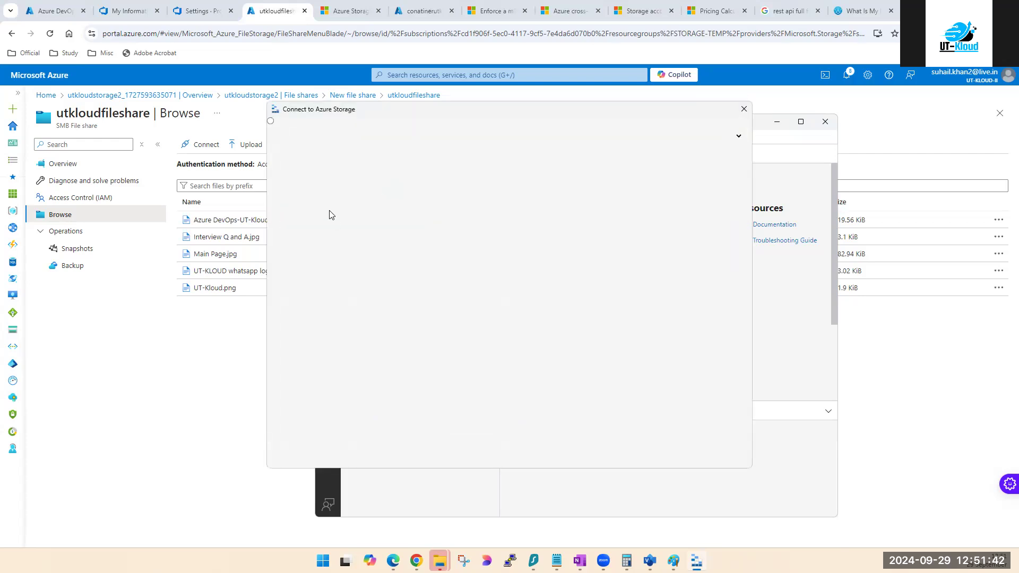
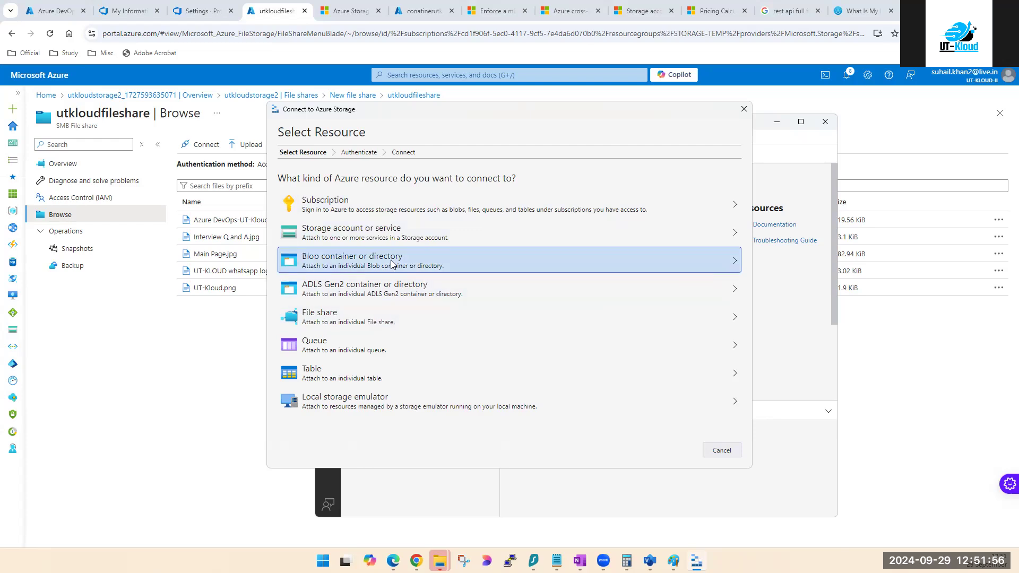
{"action": "left_click", "coordinate": [744, 109]}
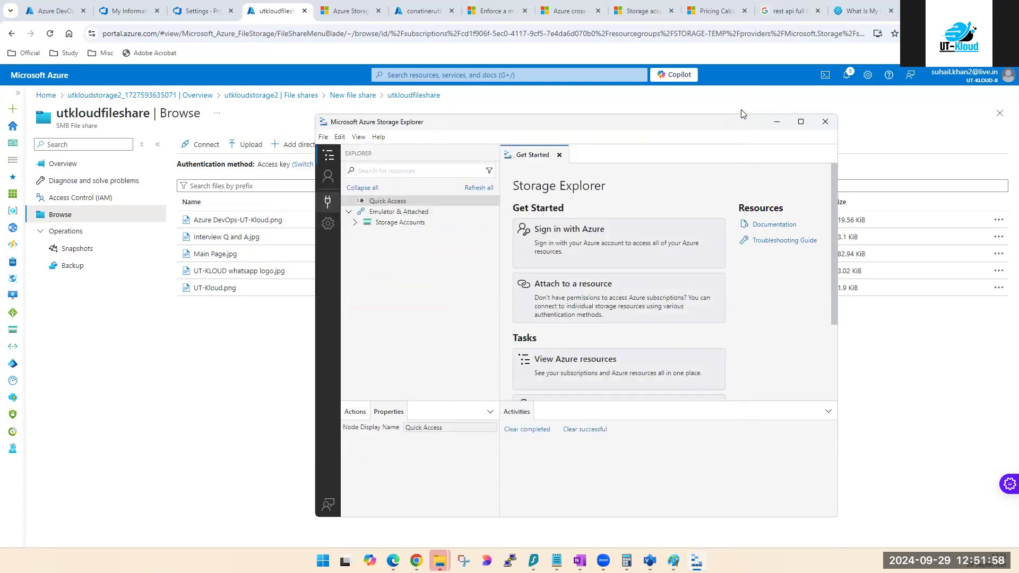
{"action": "left_click", "coordinate": [778, 125]}
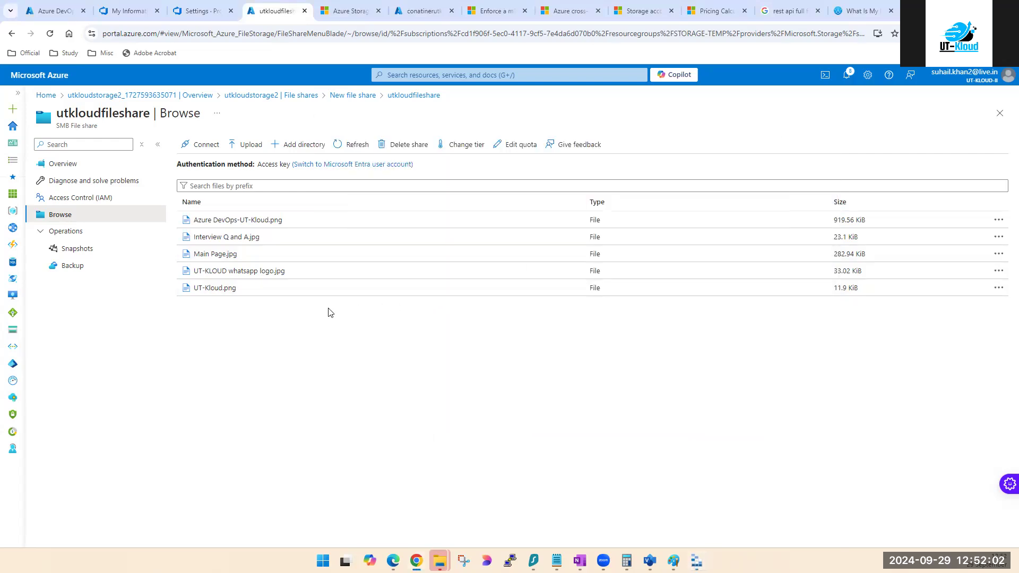
Step: Open the connection settings of utkloudfileshare and compare the Linux, macOS and Windows options
{"action": "left_click", "coordinate": [207, 147]}
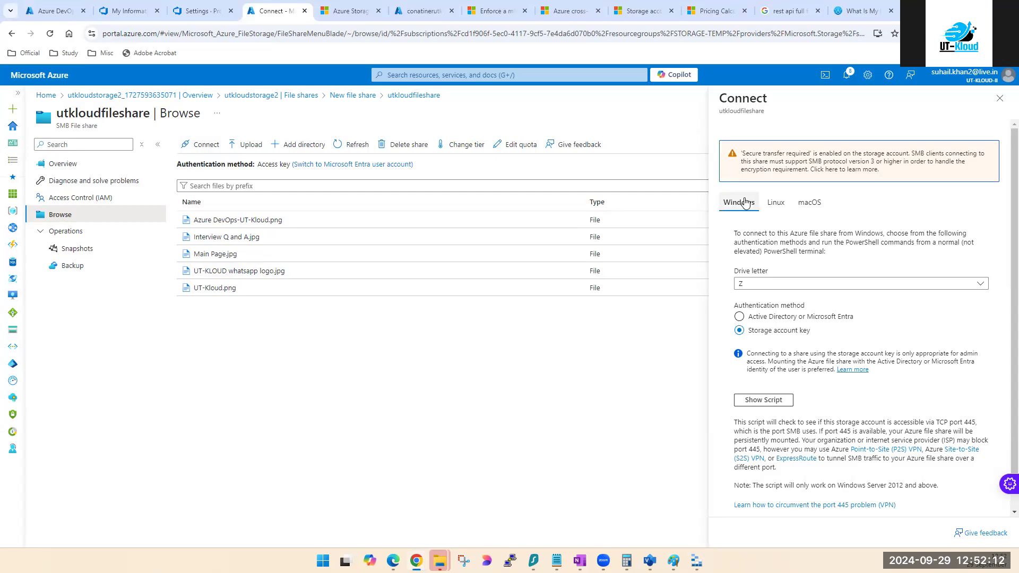
{"action": "left_click", "coordinate": [779, 209]}
{"action": "left_click", "coordinate": [808, 204]}
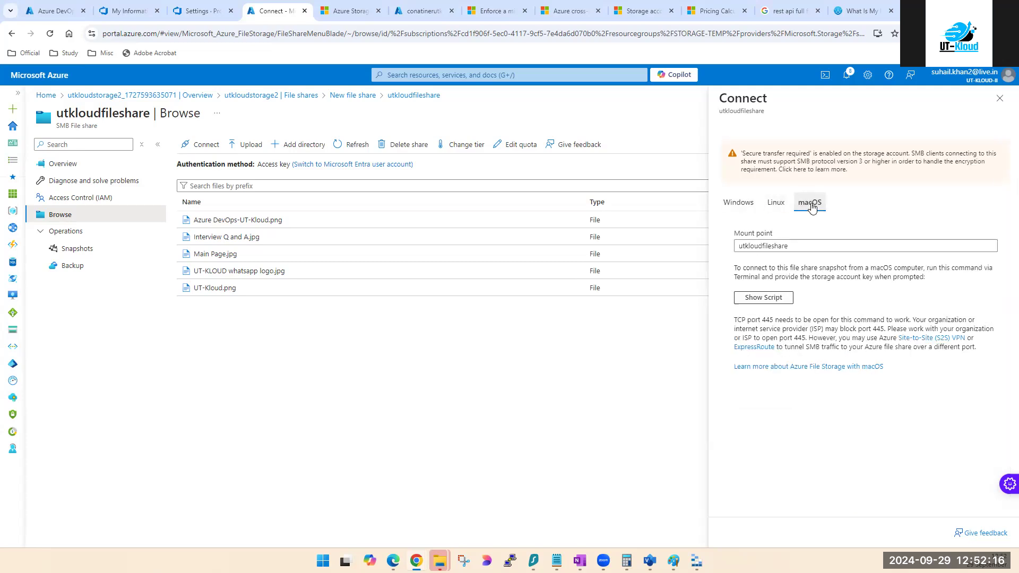
{"action": "left_click", "coordinate": [735, 208]}
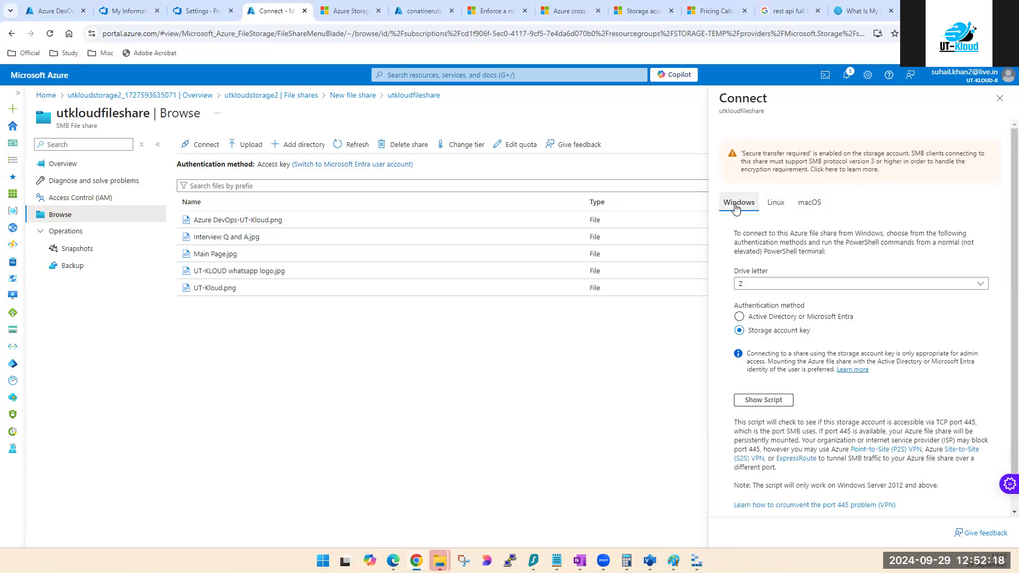
Step: Check the drive letters in use on This PC and set the share's Windows drive letter to A
{"action": "left_click", "coordinate": [826, 287]}
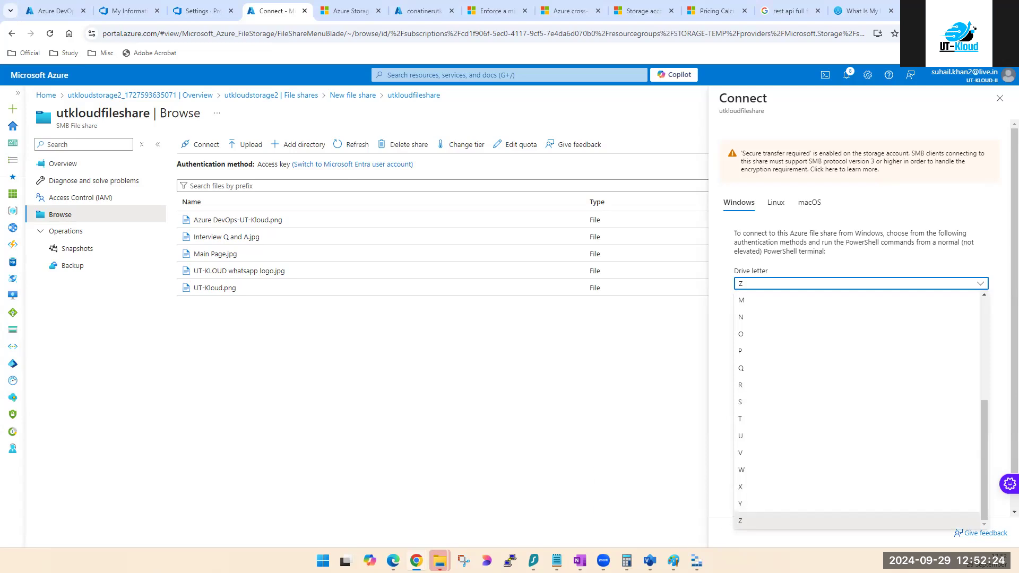
{"action": "mouse_move", "coordinate": [439, 561]}
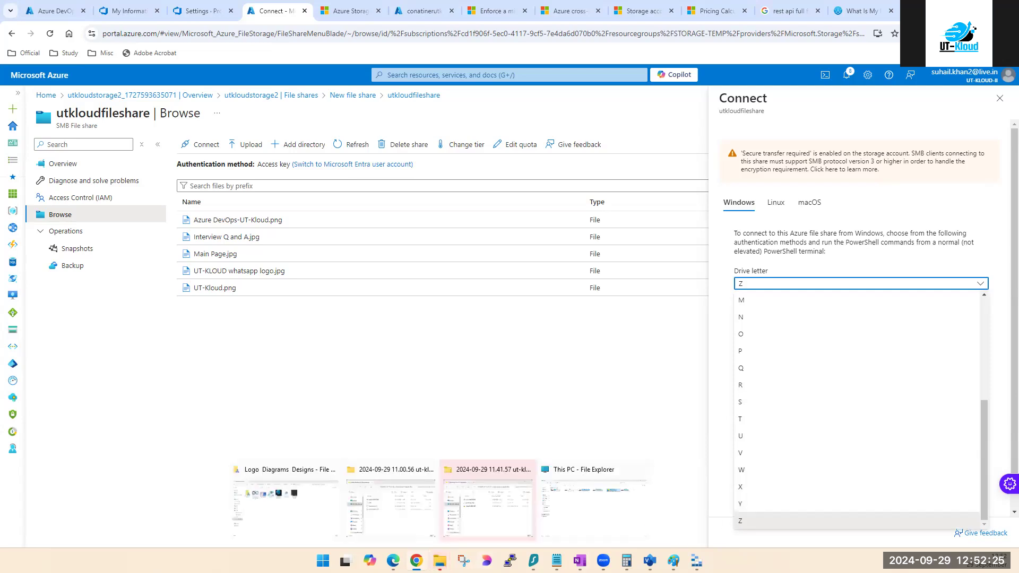
{"action": "left_click", "coordinate": [567, 524]}
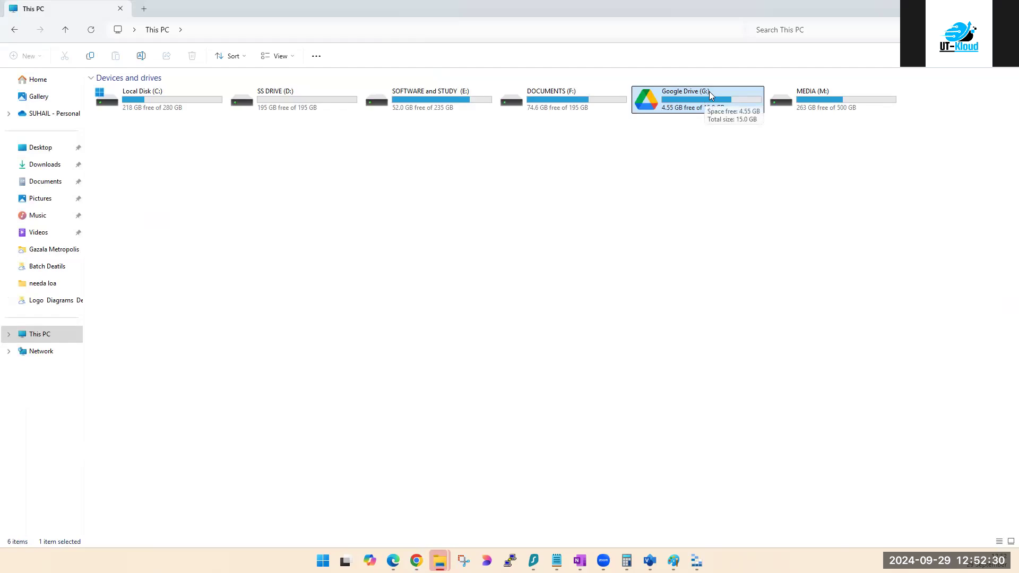
{"action": "left_click", "coordinate": [957, 8]}
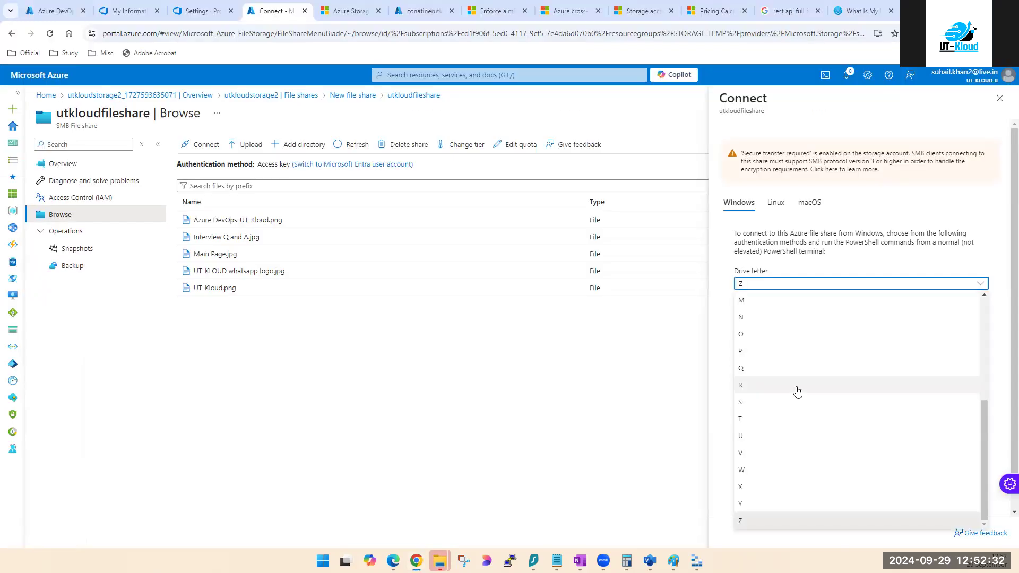
{"action": "scroll", "coordinate": [759, 425], "scroll_direction": "up", "scroll_amount": 5}
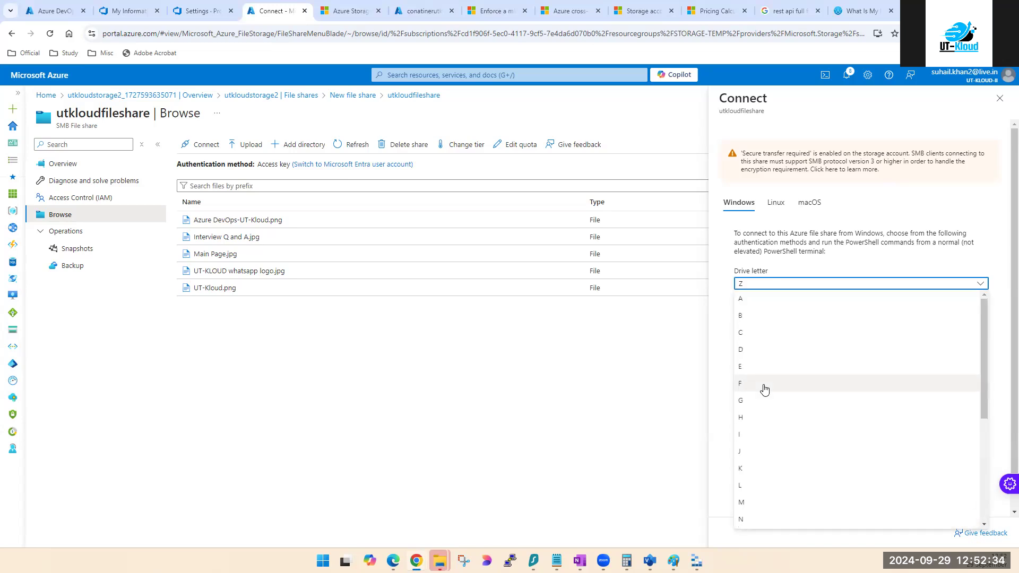
{"action": "left_click", "coordinate": [757, 300]}
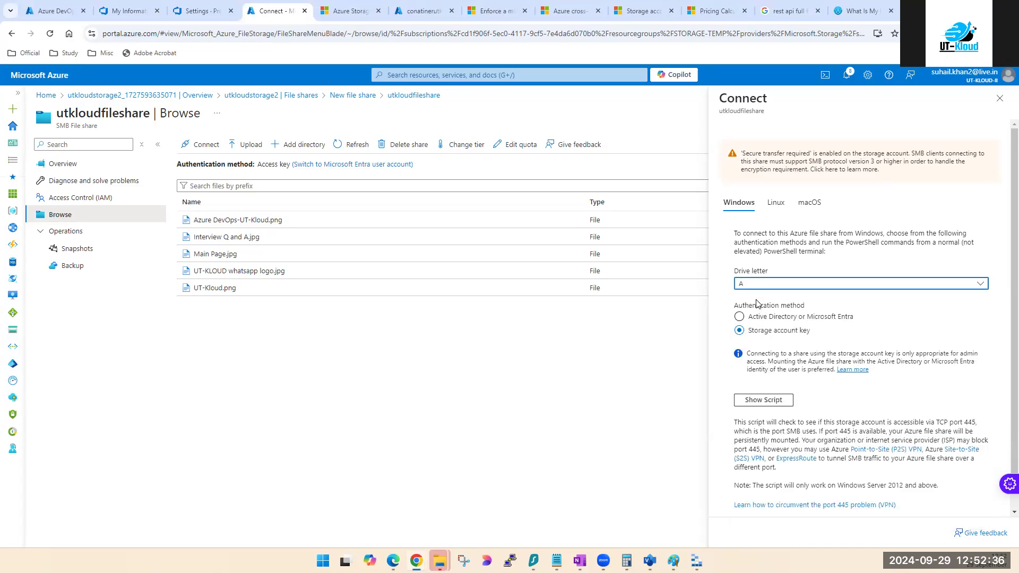
Step: Show the Windows connection script for drive A using the storage account key and copy it
{"action": "left_click", "coordinate": [772, 401]}
{"action": "scroll", "coordinate": [887, 400], "scroll_direction": "down", "scroll_amount": 2}
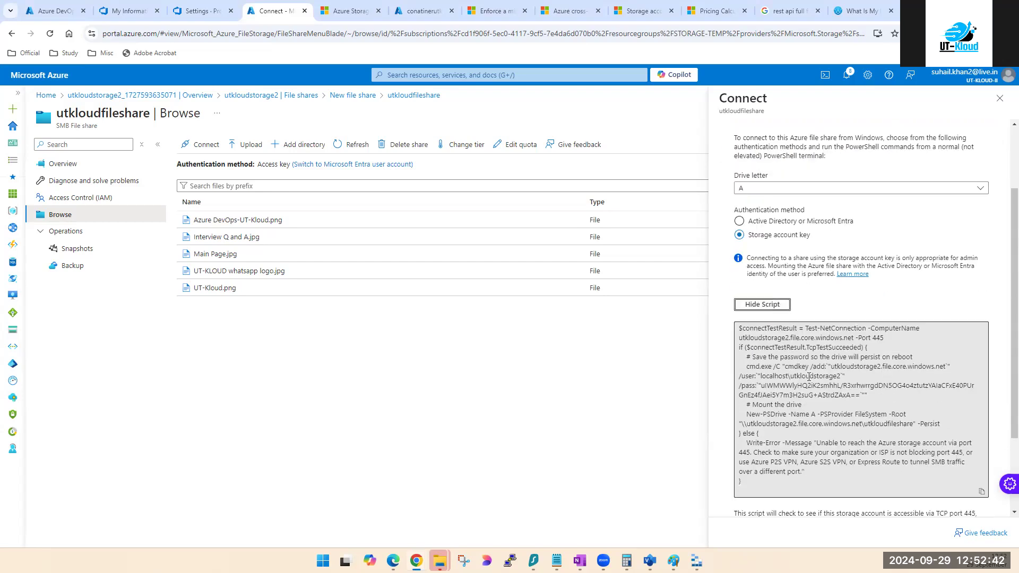
{"action": "left_click", "coordinate": [981, 481]}
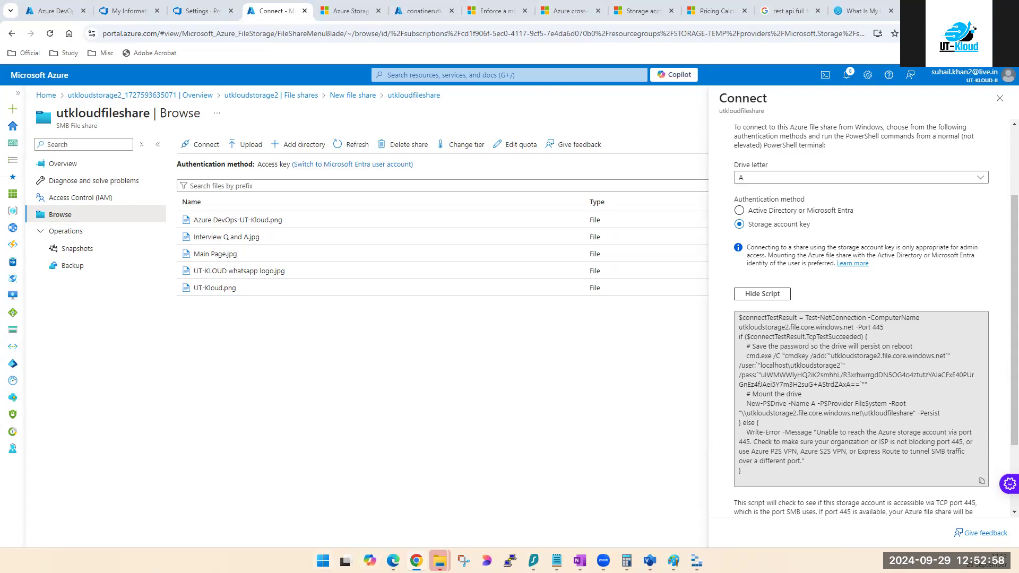
Step: Start Windows PowerShell as administrator and run the copied mount script, which includes the storage account key
{"action": "left_click", "coordinate": [322, 560]}
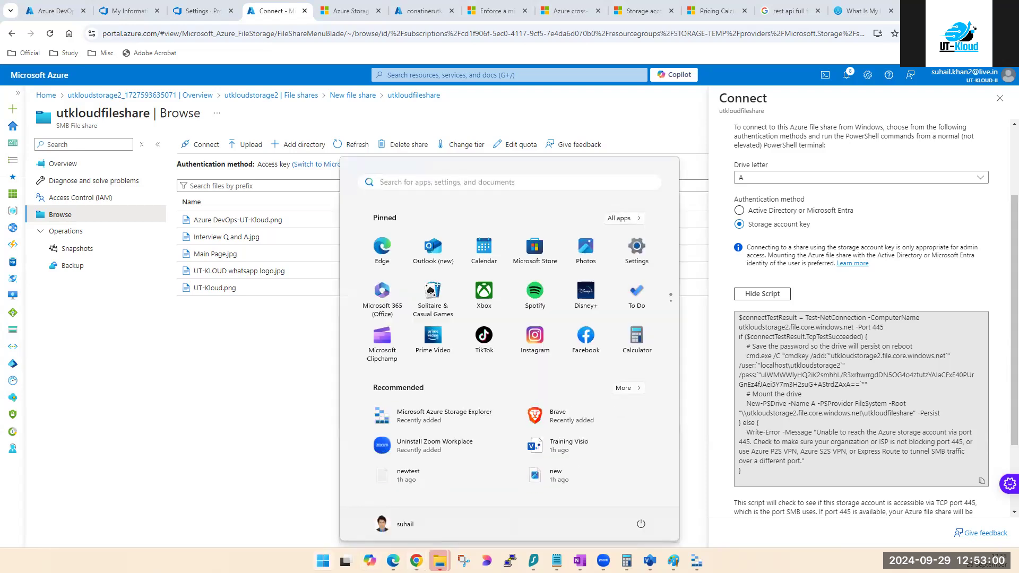
{"action": "type", "text": "powe"}
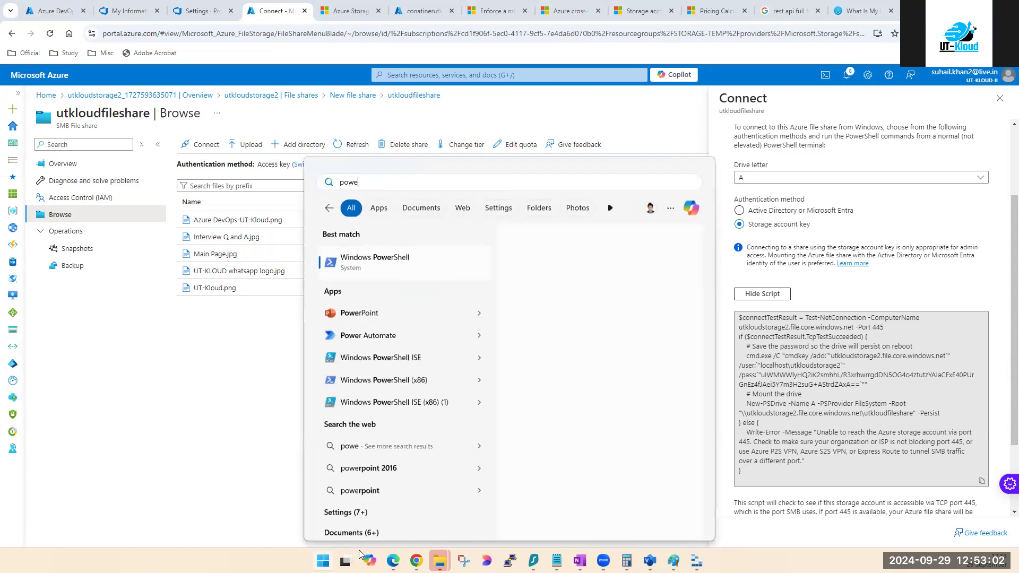
{"action": "right_click", "coordinate": [380, 260]}
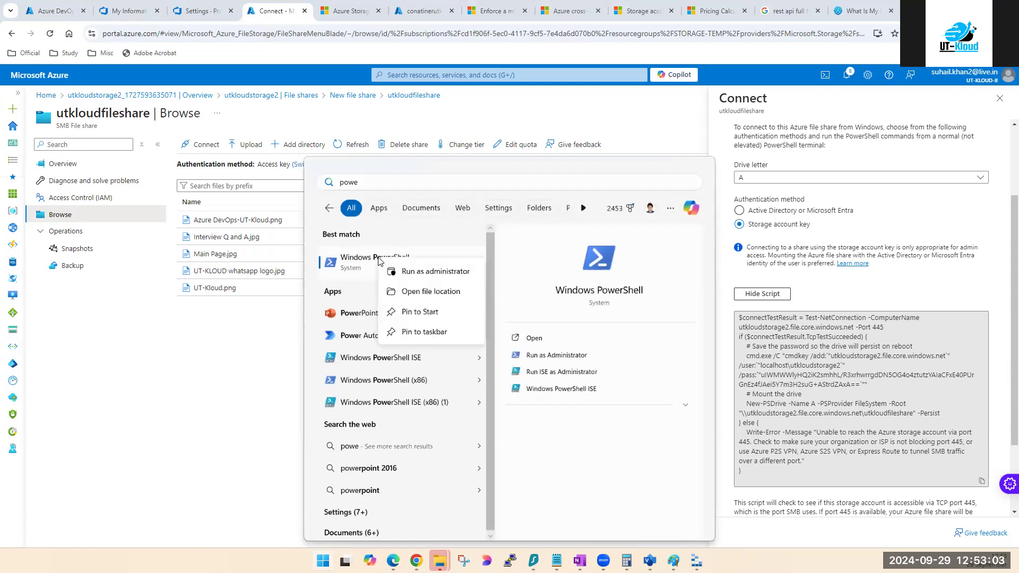
{"action": "left_click", "coordinate": [434, 272]}
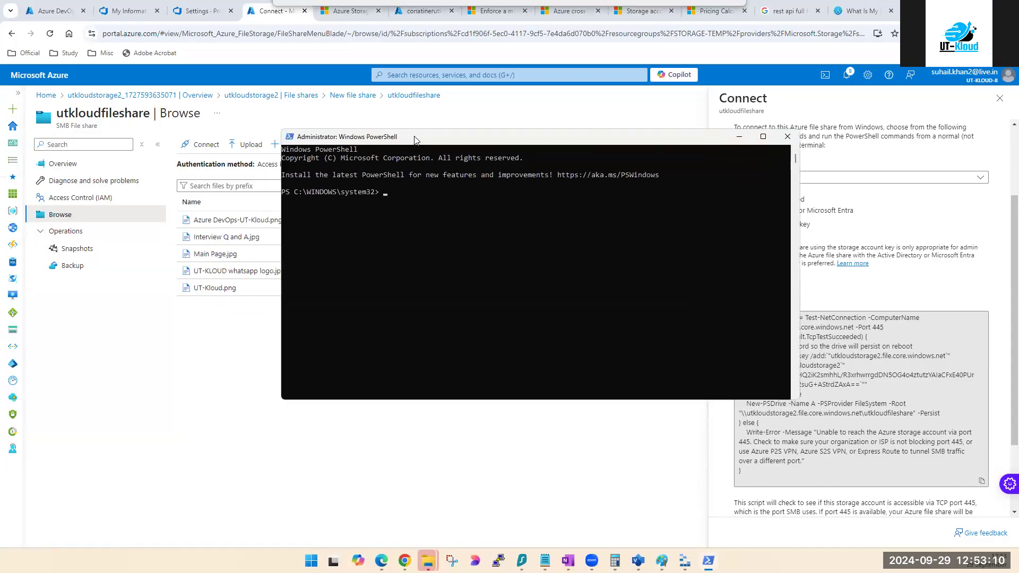
{"action": "right_click", "coordinate": [461, 217]}
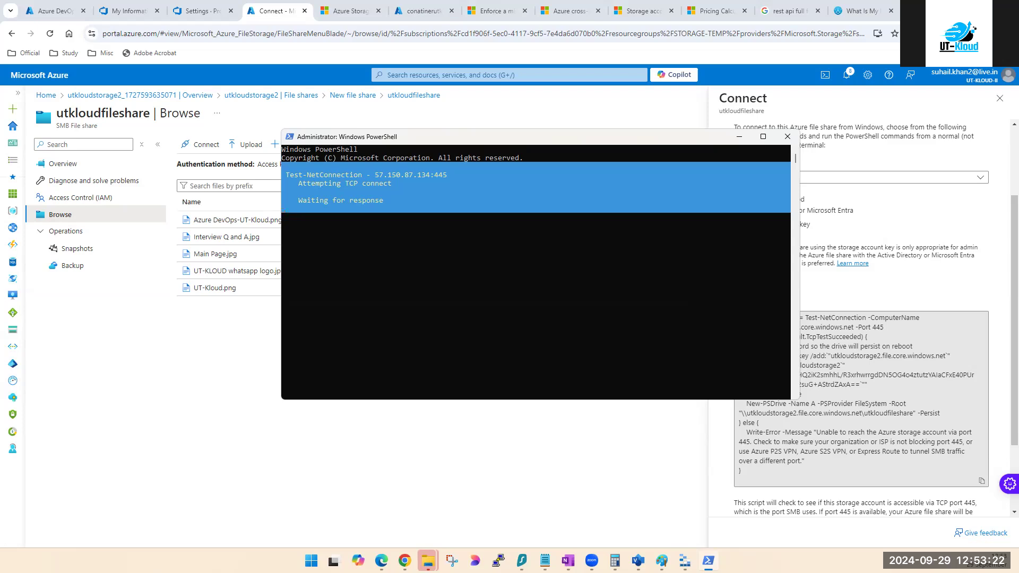
Step: Arrange This PC beside the PowerShell window, refresh it to check for the mounted drive, and close File Explorer
{"action": "key", "text": "alt+Tab"}
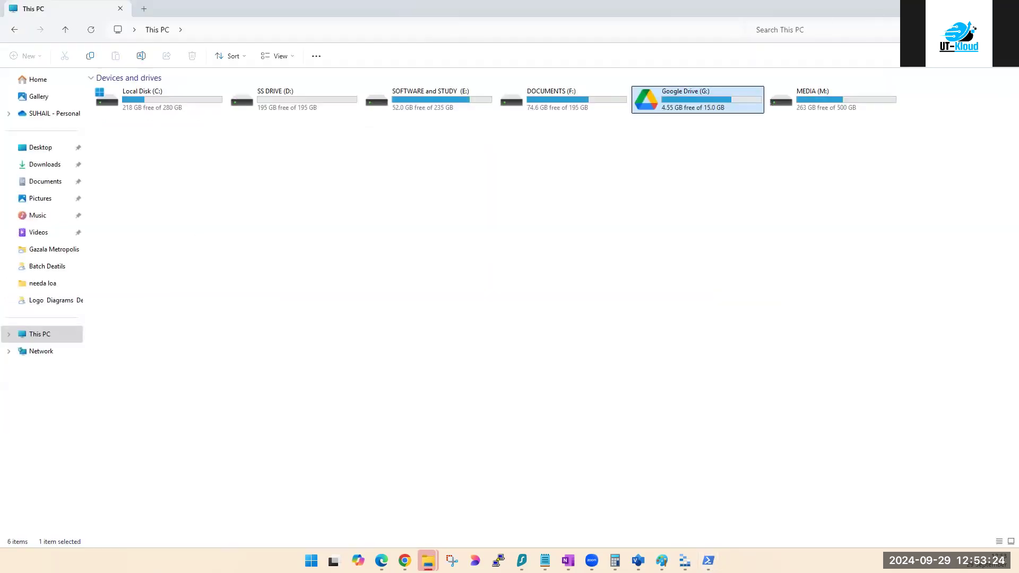
{"action": "left_click", "coordinate": [982, 8]}
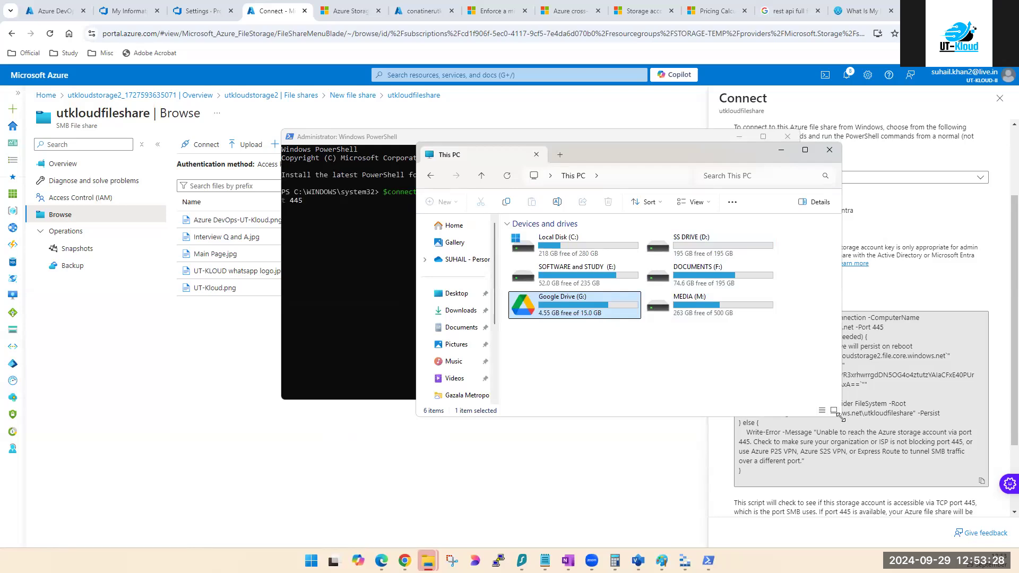
{"action": "left_click_drag", "start_coordinate": [839, 414], "coordinate": [931, 486]}
{"action": "left_click_drag", "start_coordinate": [369, 137], "coordinate": [123, 56]}
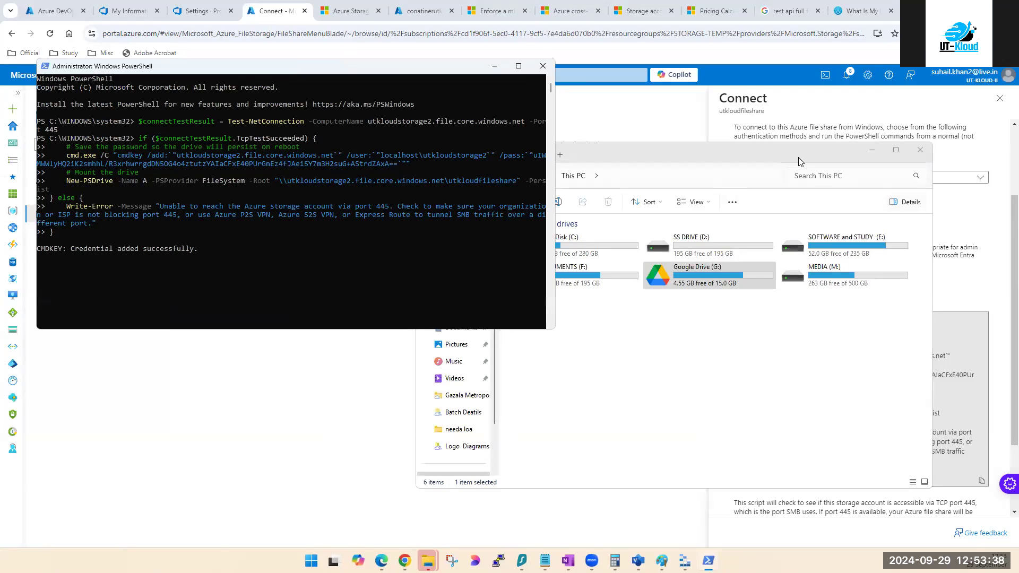
{"action": "left_click", "coordinate": [780, 158]}
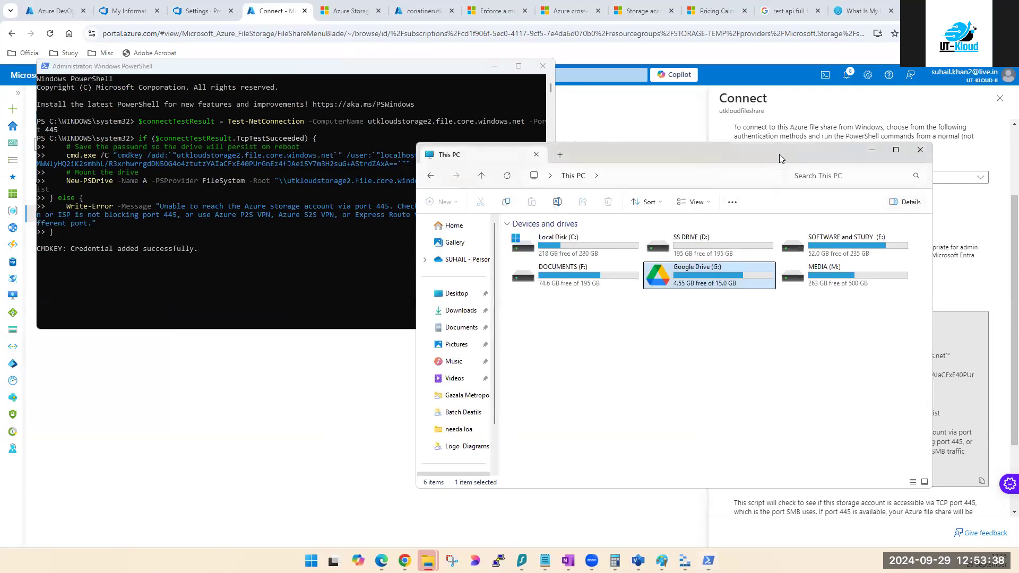
{"action": "left_click", "coordinate": [507, 177]}
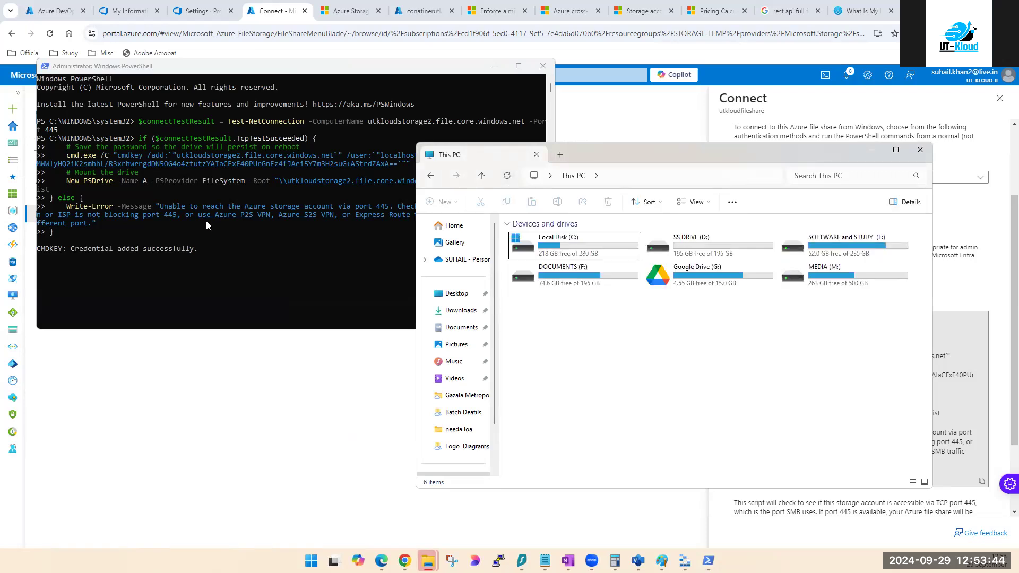
{"action": "left_click", "coordinate": [169, 219]}
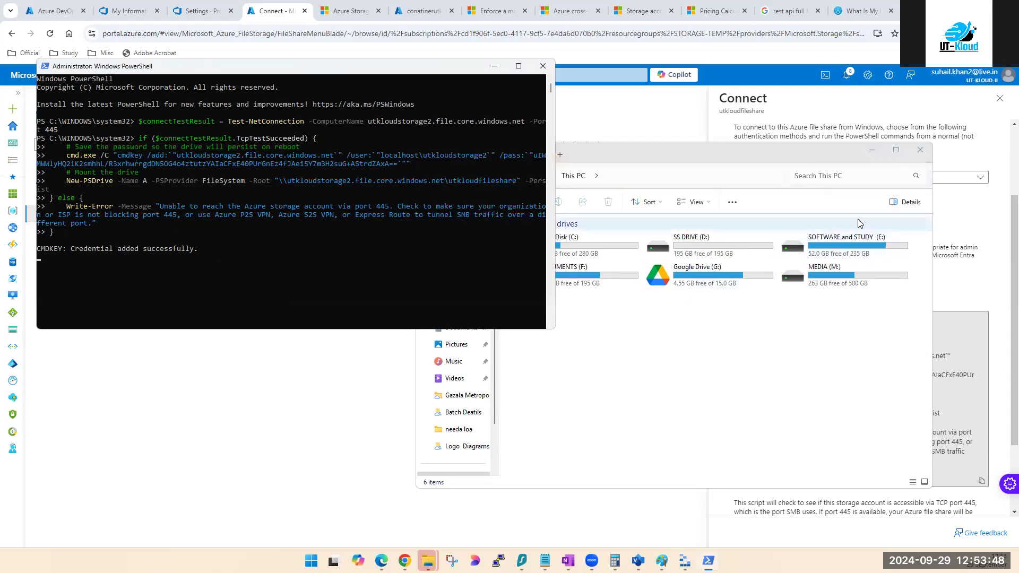
{"action": "left_click", "coordinate": [922, 152]}
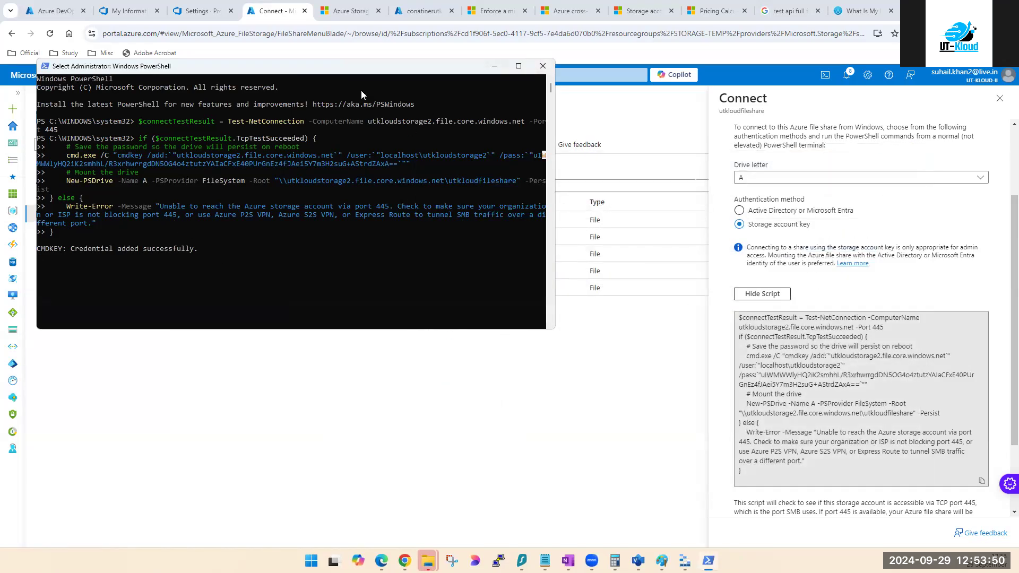
Step: In the browser page showing the container conatinerutkloud, switch the Azure portal to the UT-Kloud directory
{"action": "left_click", "coordinate": [50, 15]}
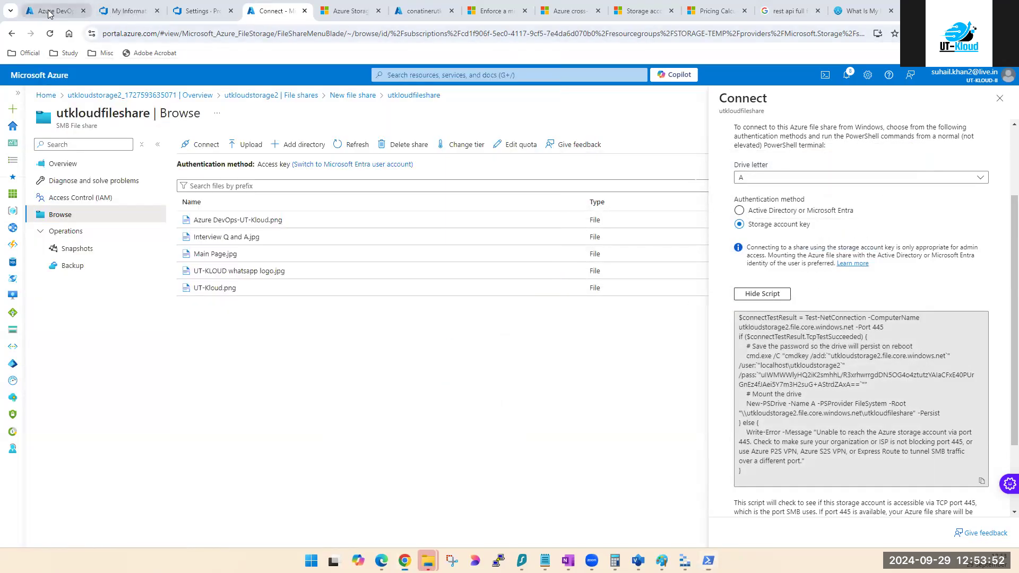
{"action": "left_click", "coordinate": [401, 15]}
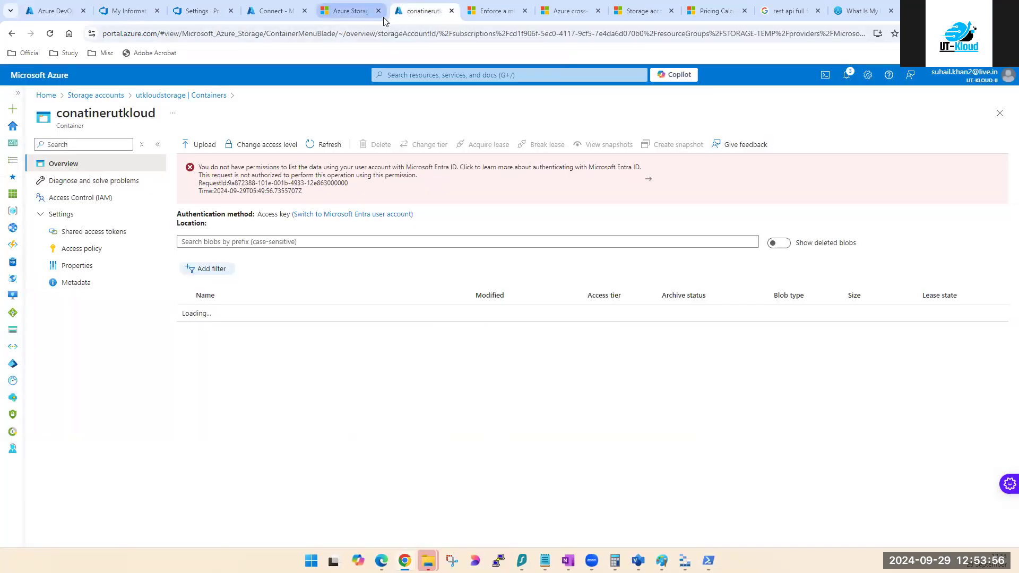
{"action": "left_click", "coordinate": [512, 75]}
{"action": "left_click", "coordinate": [1005, 80]}
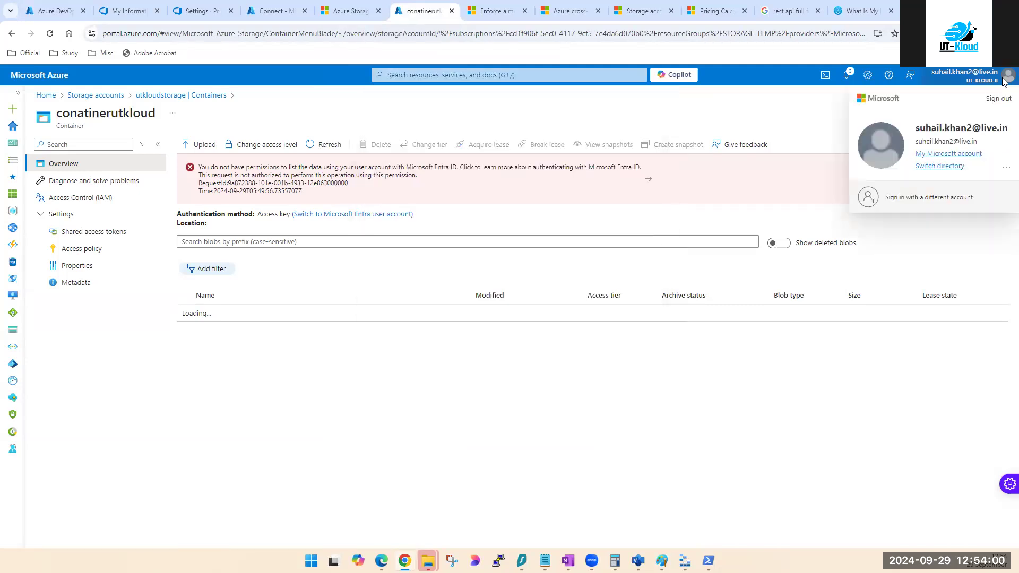
{"action": "left_click", "coordinate": [955, 166]}
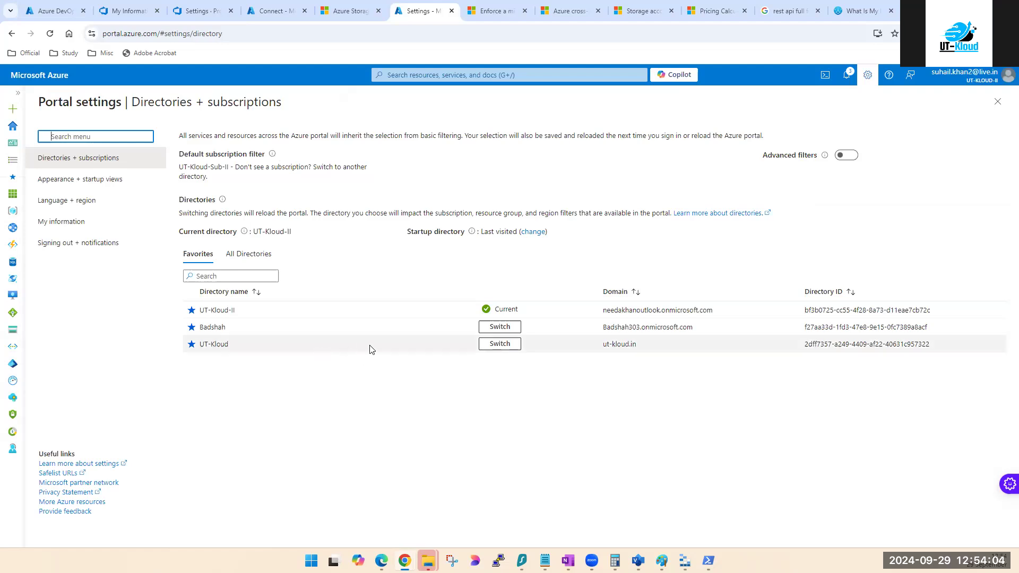
{"action": "left_click", "coordinate": [500, 345]}
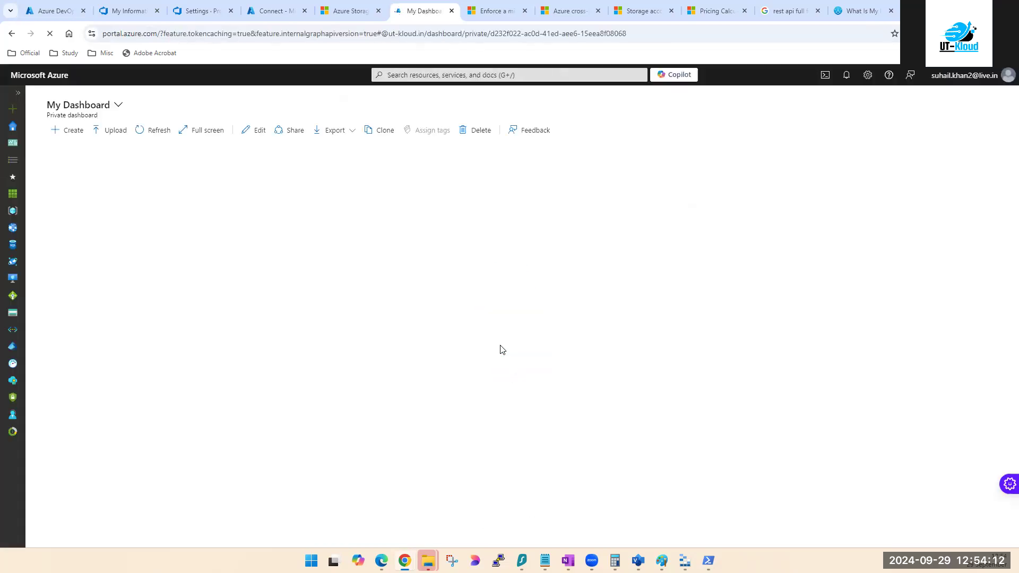
Step: Open the virtual machines list and start the virtual machine dc001-ut-kloud-india
{"action": "left_click", "coordinate": [478, 77]}
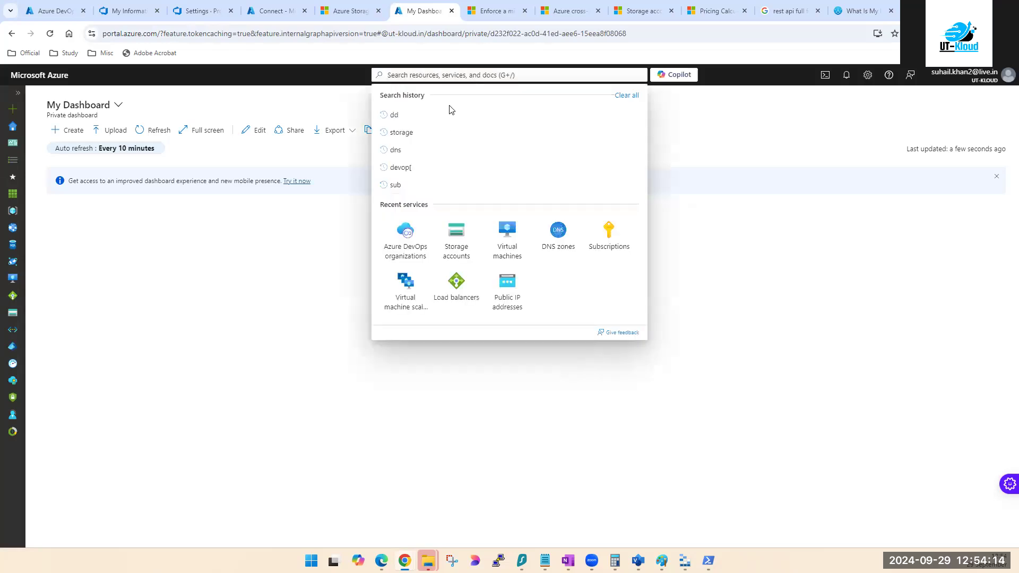
{"action": "left_click", "coordinate": [505, 235]}
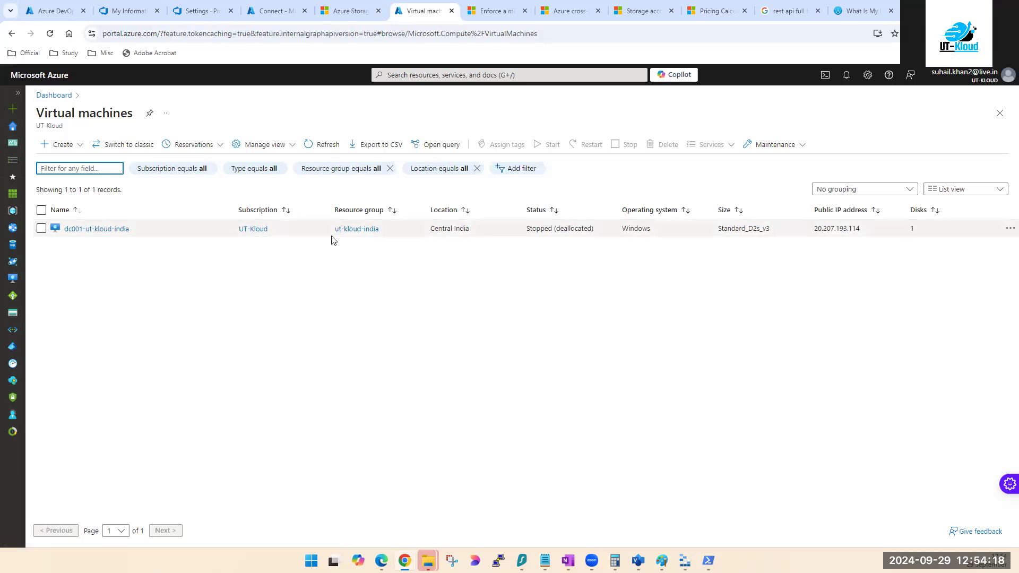
{"action": "left_click", "coordinate": [41, 229]}
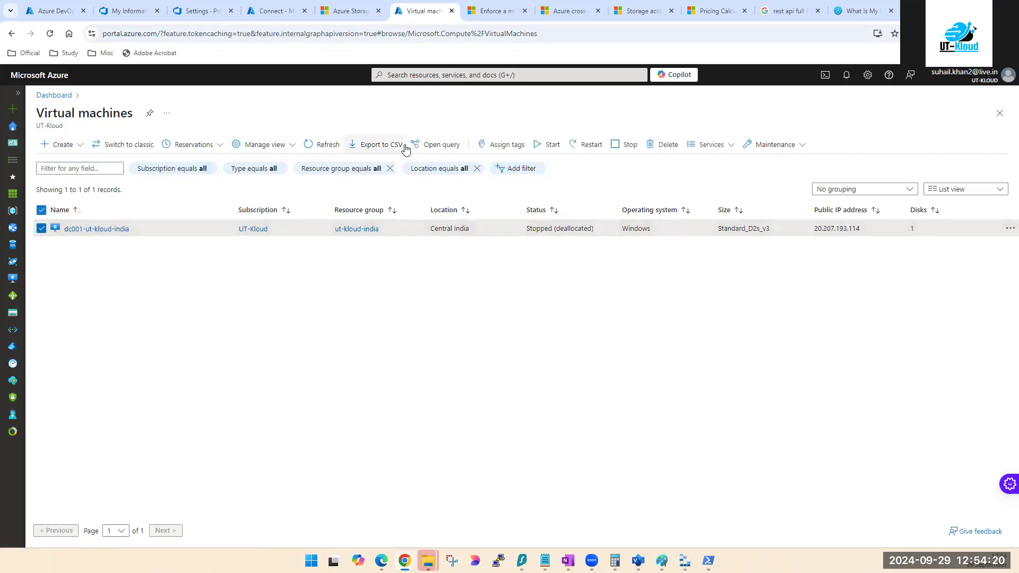
{"action": "left_click", "coordinate": [546, 145]}
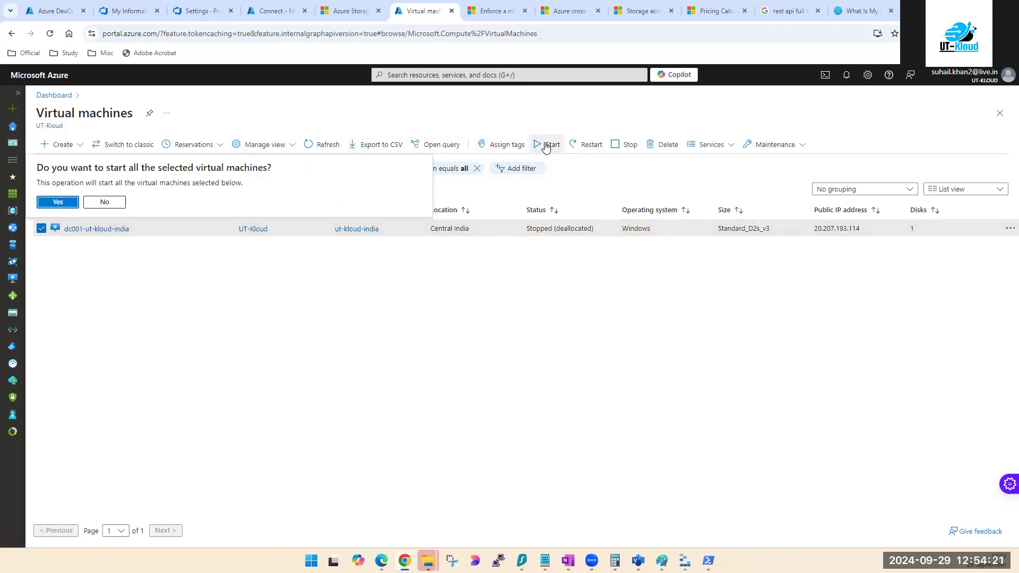
{"action": "left_click", "coordinate": [63, 202]}
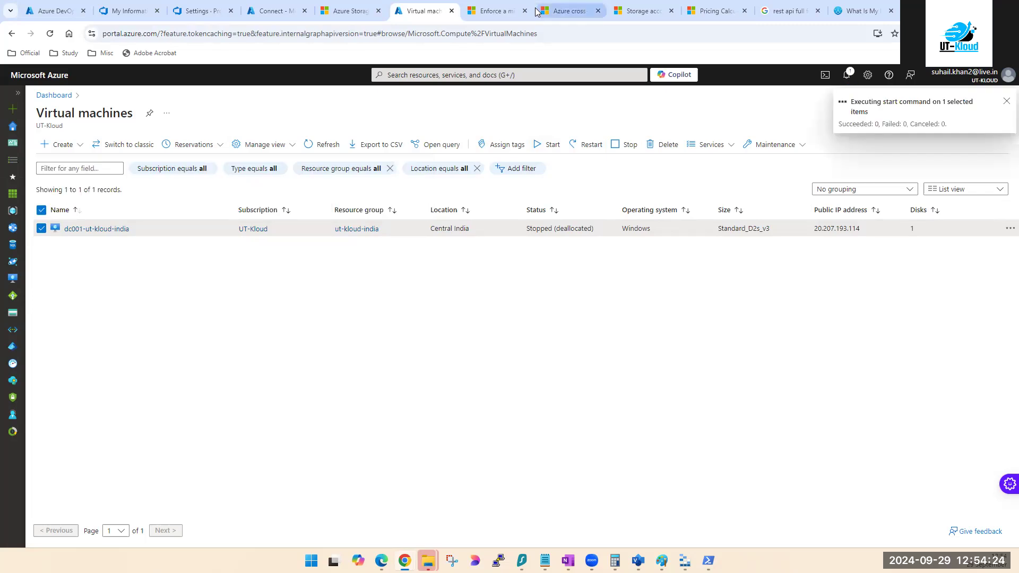
Step: Open This PC in File Explorer and examine the Google Drive (G:) as an example of a mapped cloud drive
{"action": "left_click", "coordinate": [347, 13]}
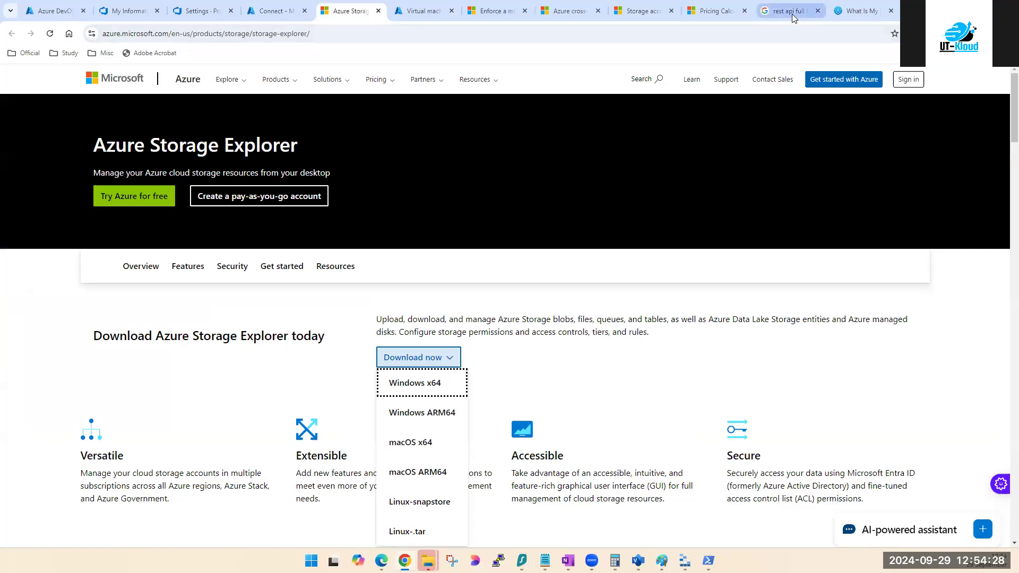
{"action": "mouse_move", "coordinate": [428, 561]}
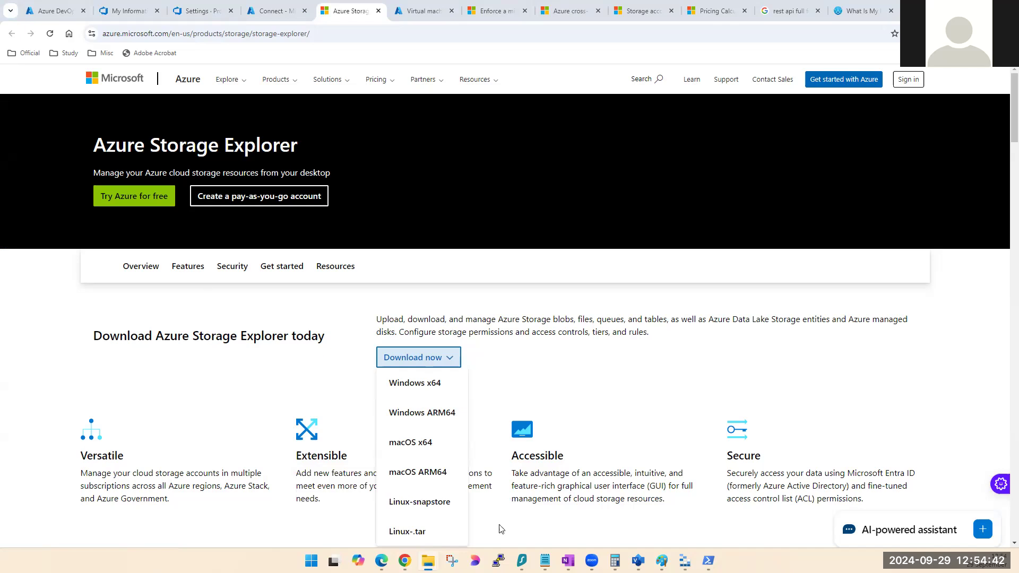
{"action": "right_click", "coordinate": [428, 560]}
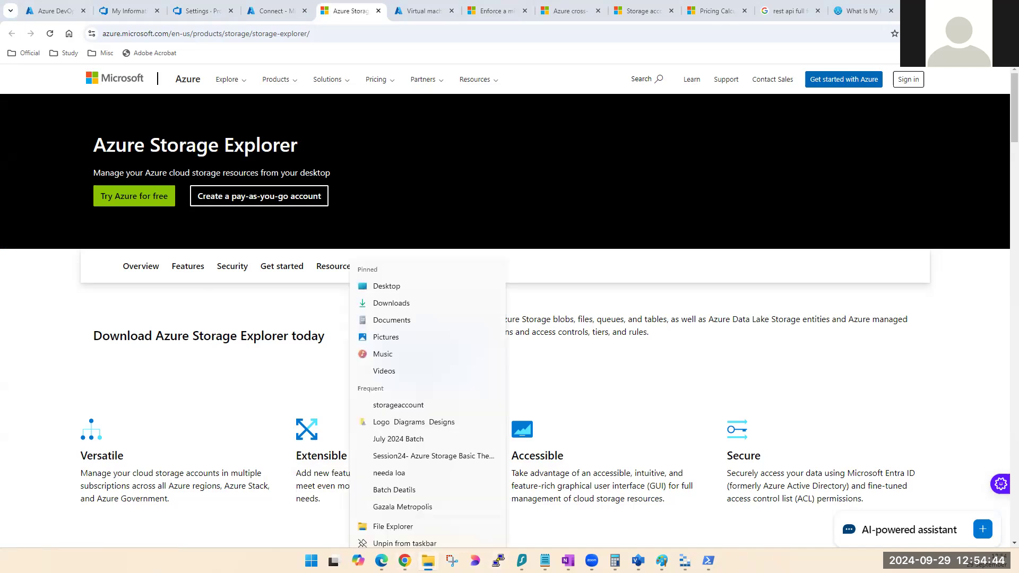
{"action": "left_click", "coordinate": [399, 502]}
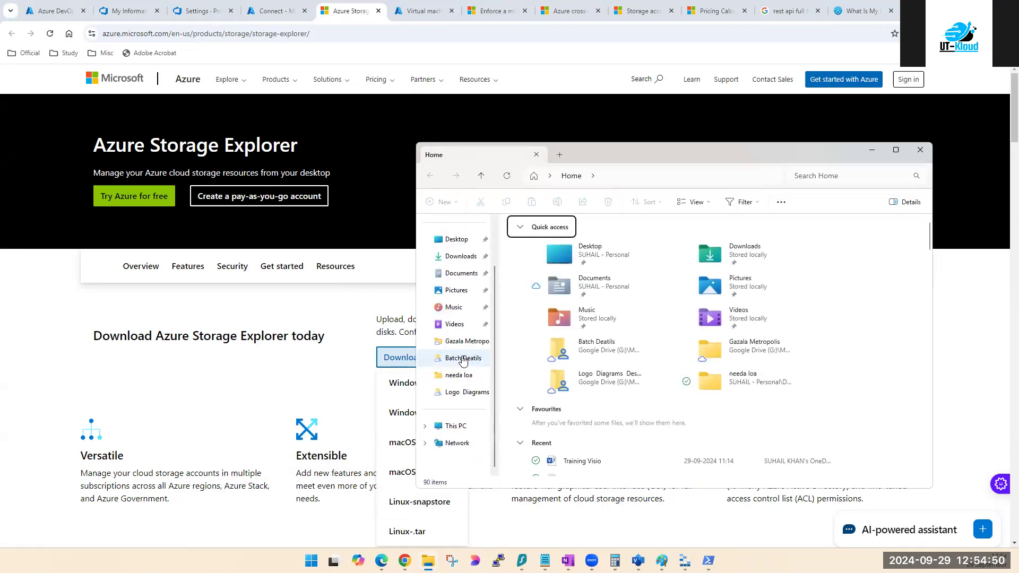
{"action": "scroll", "coordinate": [459, 423], "scroll_direction": "down", "scroll_amount": 1}
{"action": "left_click", "coordinate": [458, 426]}
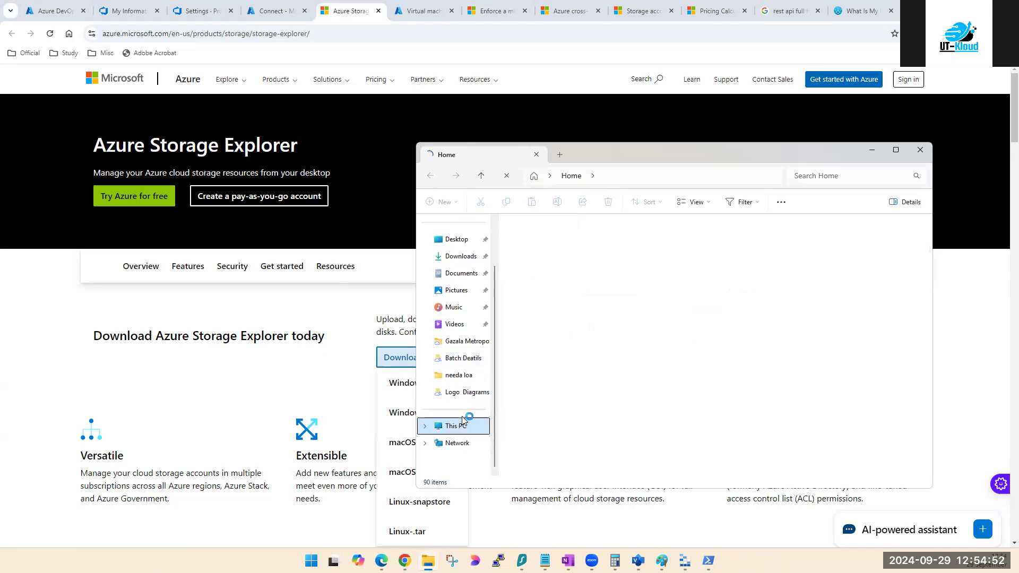
{"action": "double_click", "coordinate": [704, 282]}
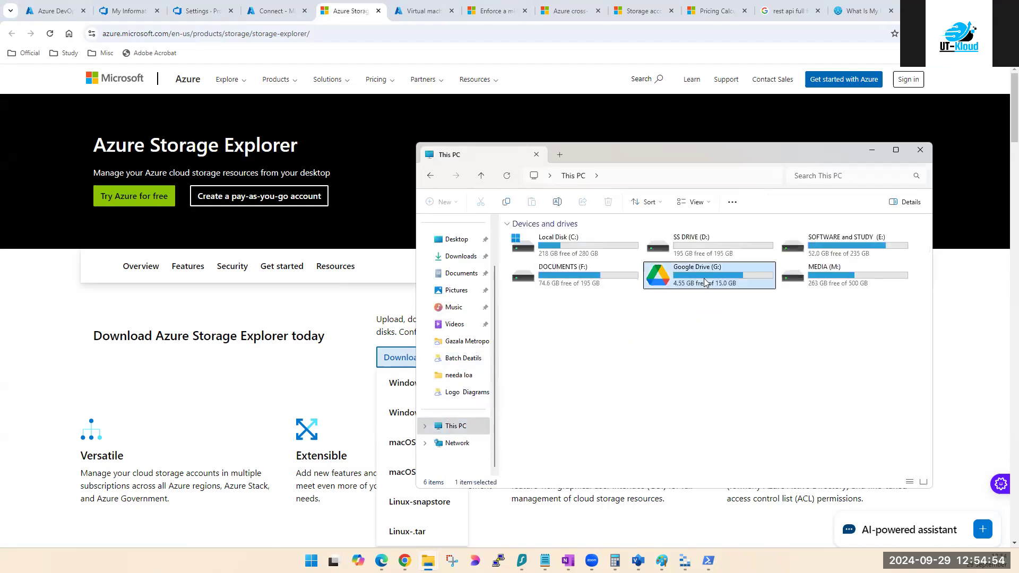
{"action": "left_click", "coordinate": [481, 177]}
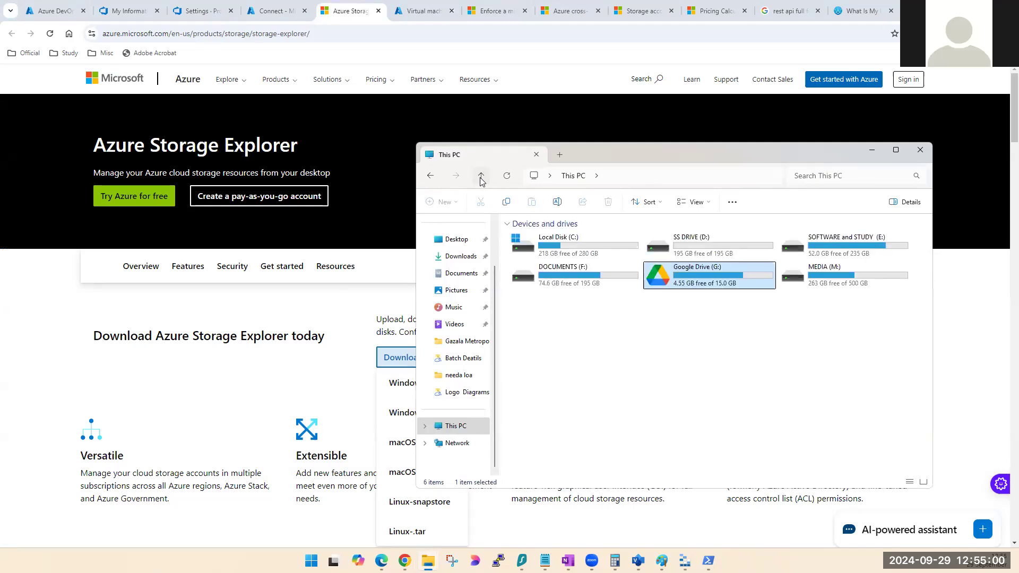
{"action": "right_click", "coordinate": [707, 282]}
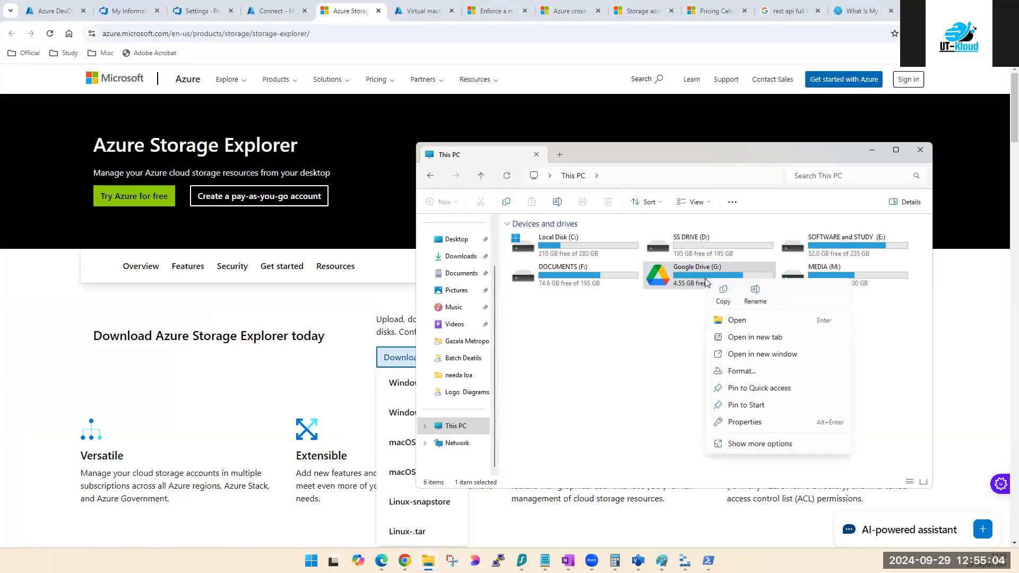
{"action": "left_click", "coordinate": [596, 434]}
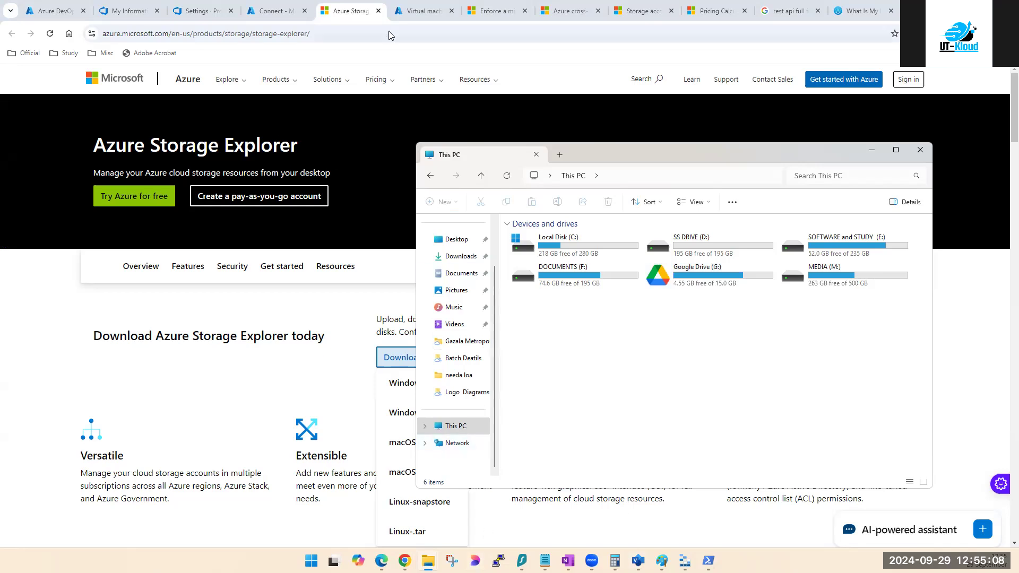
Step: Return to the virtual machines list, refresh it and select the public IP address of dc001-ut-kloud-india
{"action": "left_click", "coordinate": [275, 11]}
{"action": "left_click", "coordinate": [418, 11]}
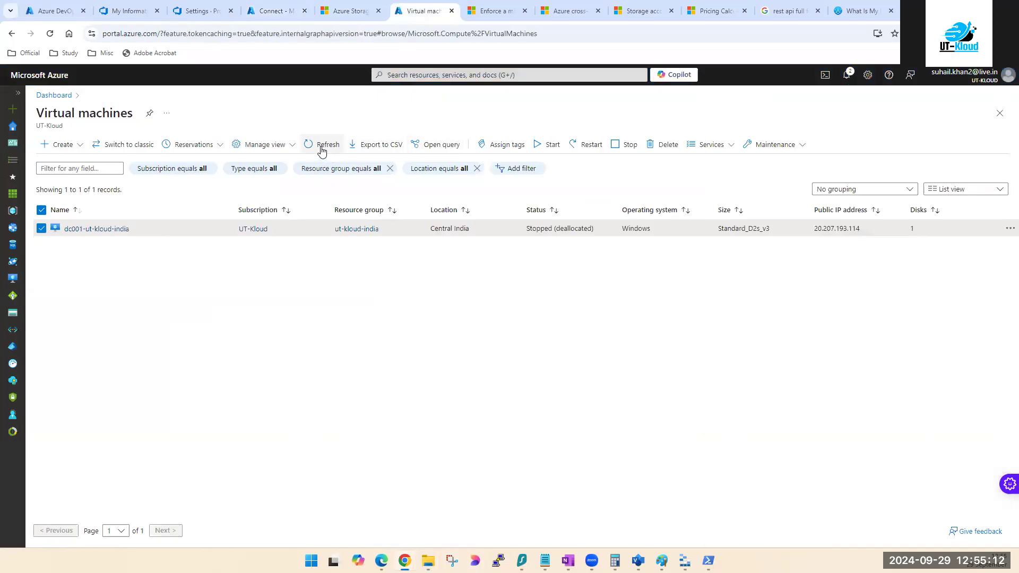
{"action": "left_click", "coordinate": [321, 144]}
{"action": "double_click", "coordinate": [828, 230]}
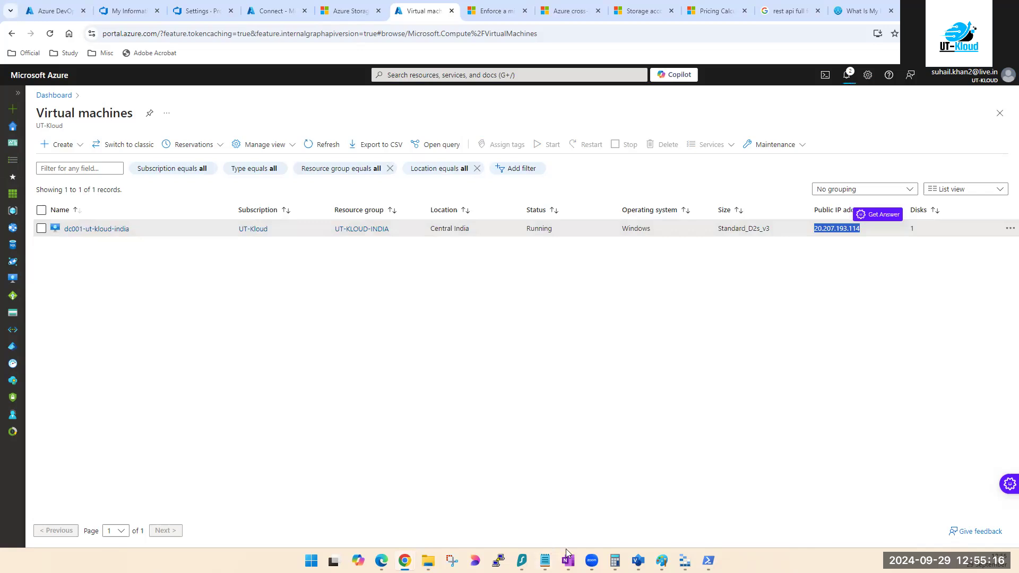
Step: Open Remote Desktop Connection (mstsc), connect to 20.207.193.114 with the account password, and accept the certificate warning
{"action": "left_click", "coordinate": [311, 560]}
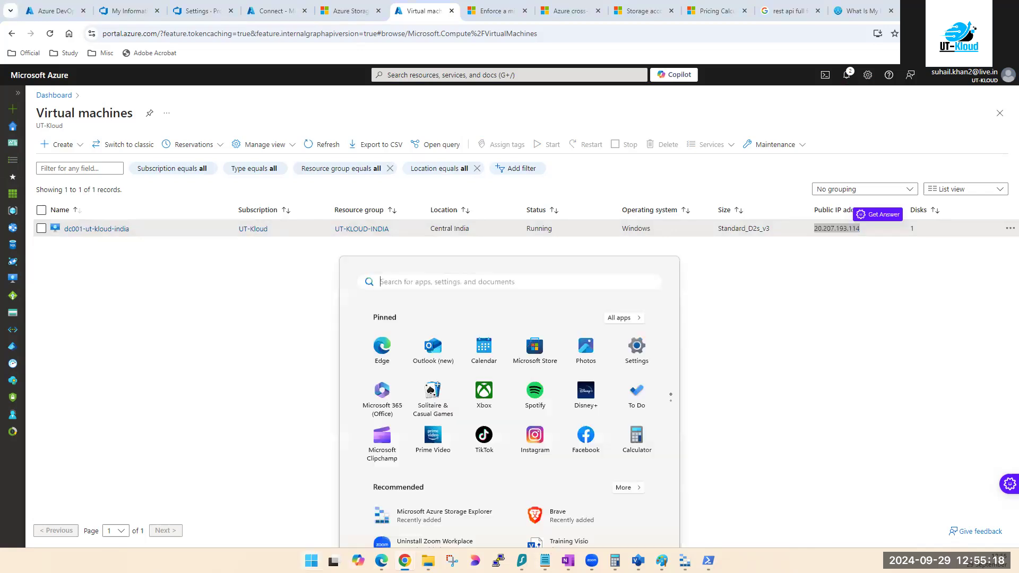
{"action": "type", "text": "mstsc"}
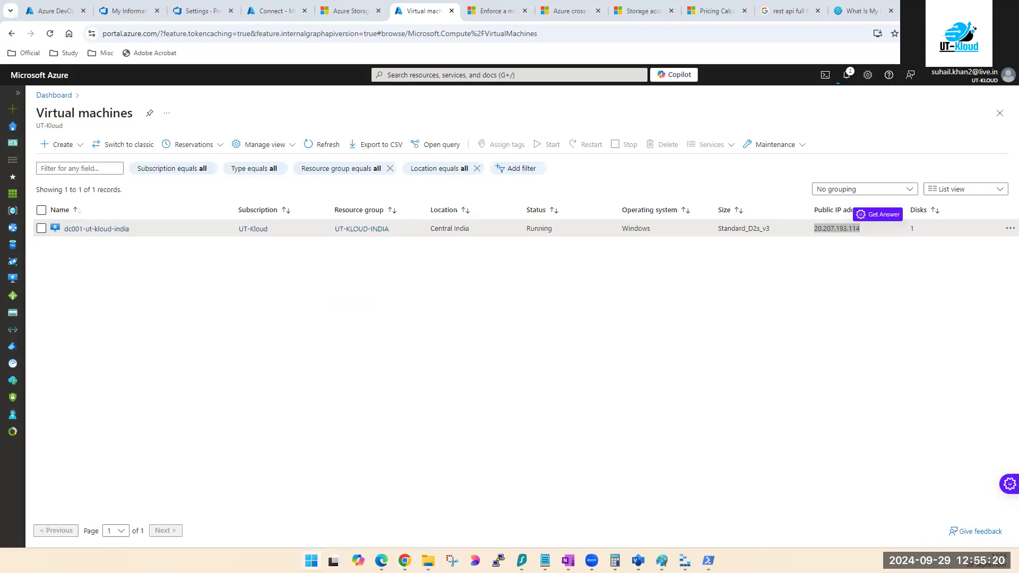
{"action": "key", "text": "Return"}
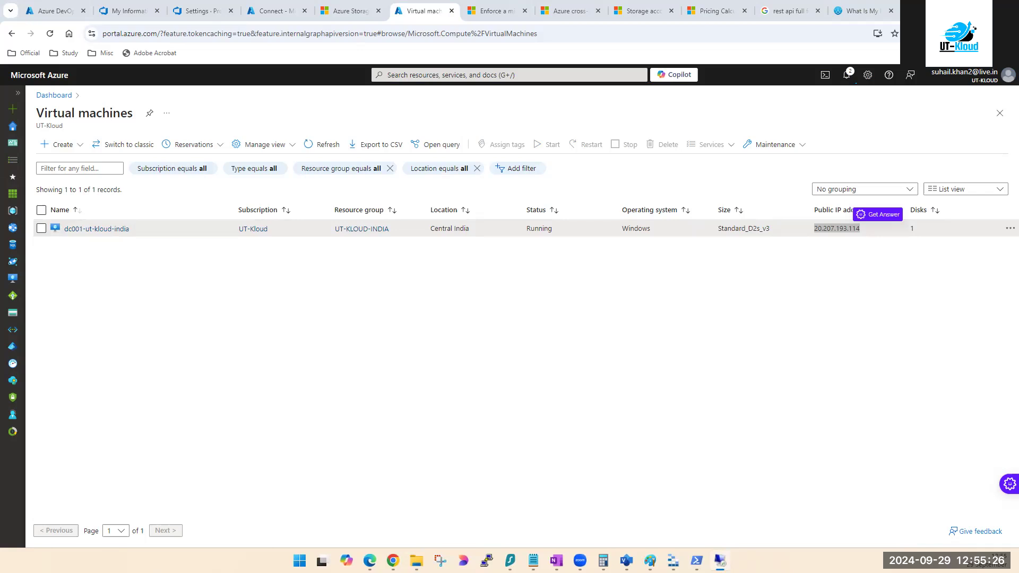
{"action": "left_click", "coordinate": [490, 221]}
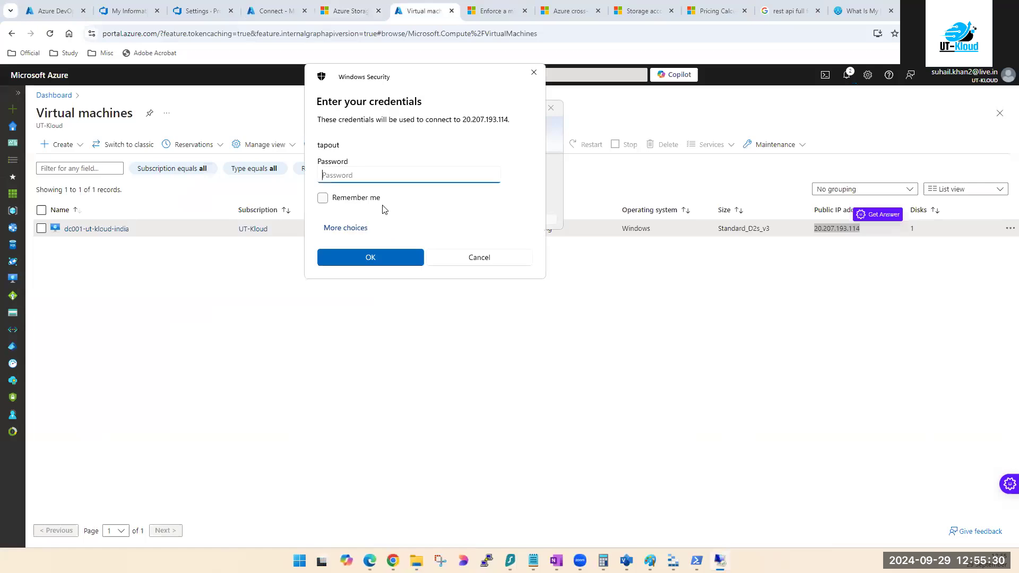
{"action": "type", "text": "•••••••••"}
{"action": "key", "text": "Return"}
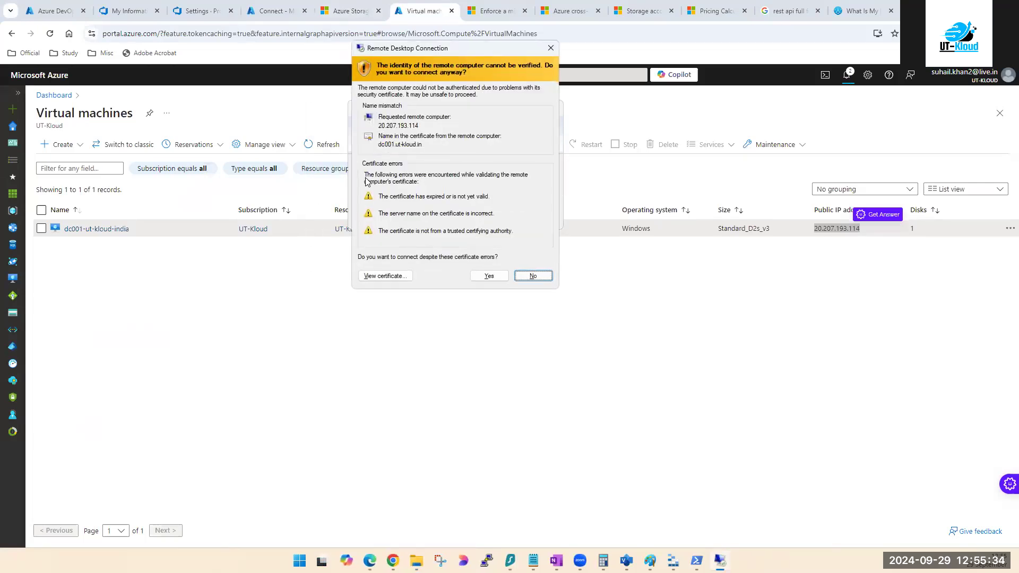
{"action": "left_click", "coordinate": [490, 276]}
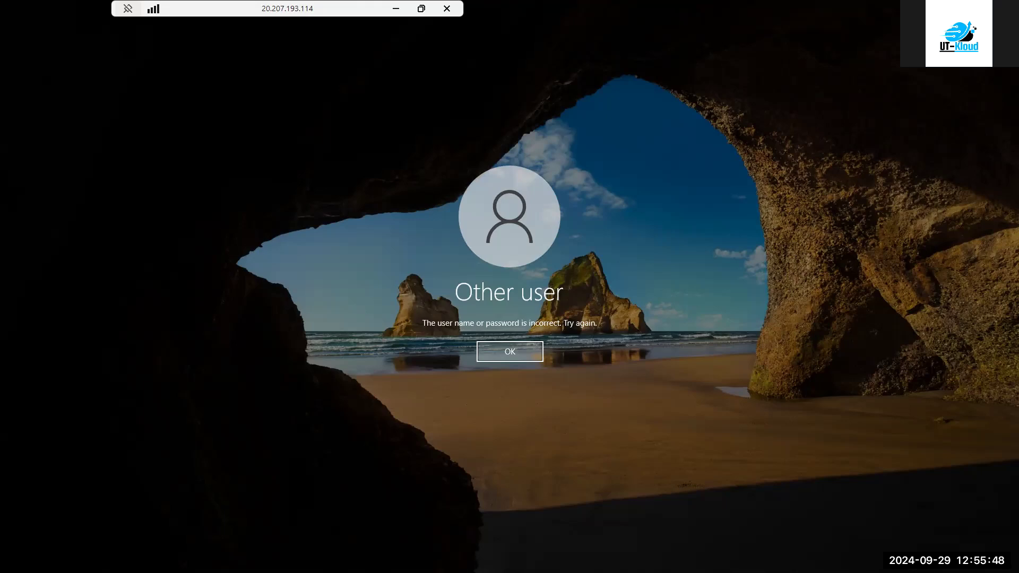
Step: Try to sign in to DC001 by re-entering the account password several times, and minimize the remote session
{"action": "left_click", "coordinate": [530, 355]}
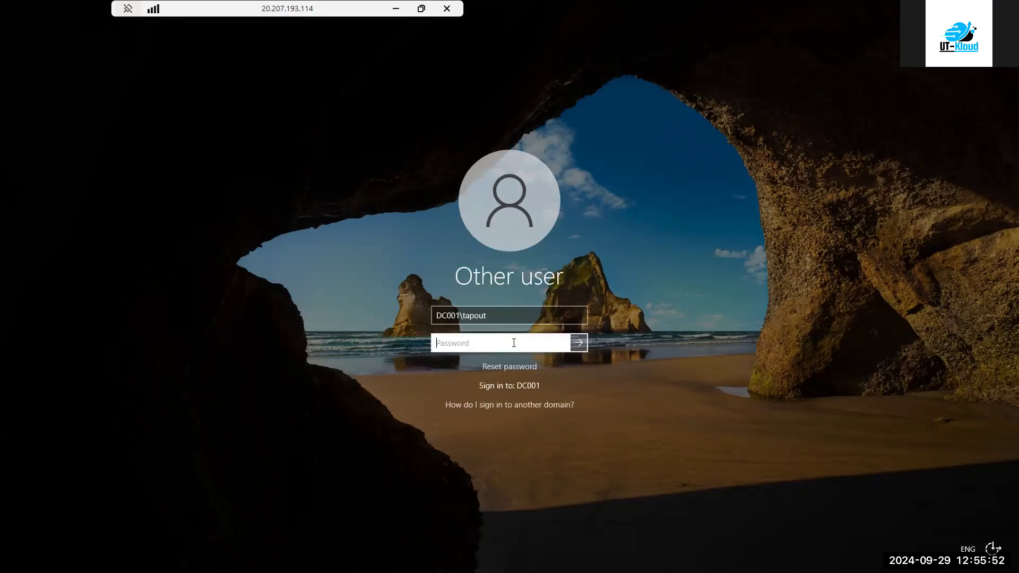
{"action": "type", "text": "••••••••••••••"}
{"action": "key", "text": "Return"}
{"action": "left_click", "coordinate": [514, 343]}
{"action": "type", "text": "••••••••"}
{"action": "key", "text": "Return"}
{"action": "left_click", "coordinate": [514, 342]}
{"action": "type", "text": "••••••••••••••"}
{"action": "key", "text": "Return"}
{"action": "left_click", "coordinate": [514, 345]}
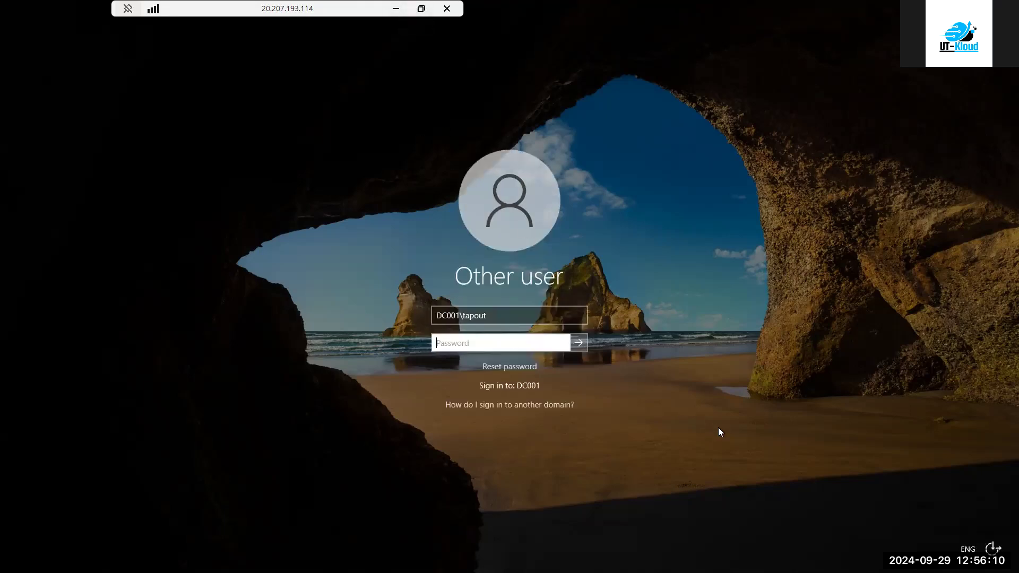
{"action": "left_click", "coordinate": [396, 10]}
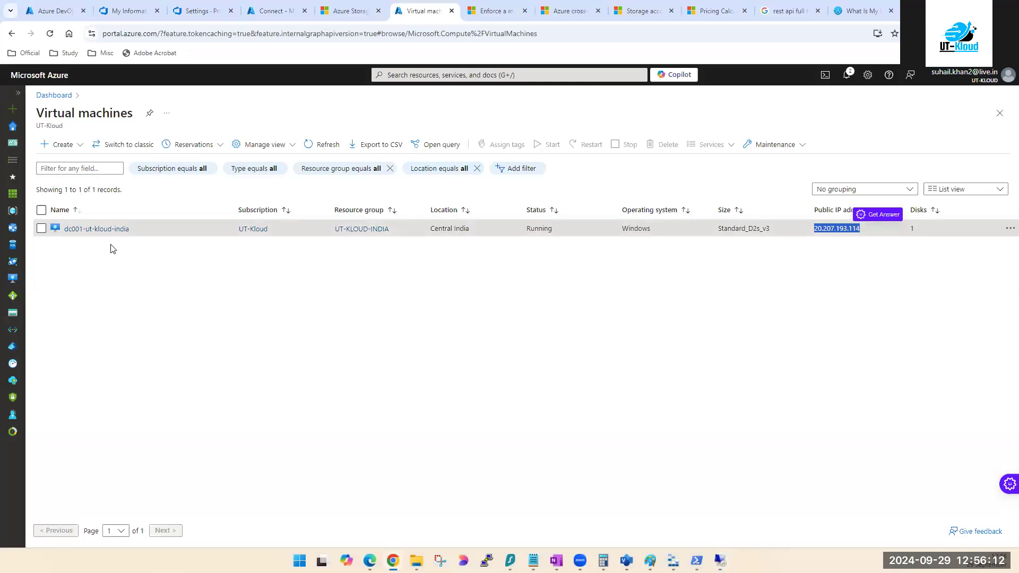
Step: Open the virtual machine dc001-ut-kloud-india and go to its Reset password page
{"action": "left_click", "coordinate": [85, 230]}
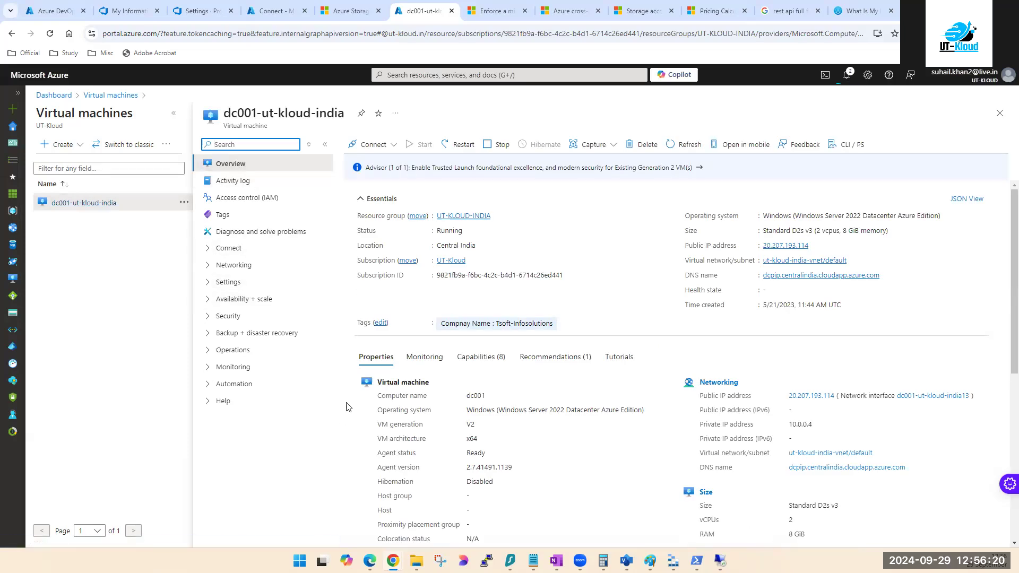
{"action": "left_click", "coordinate": [173, 113]}
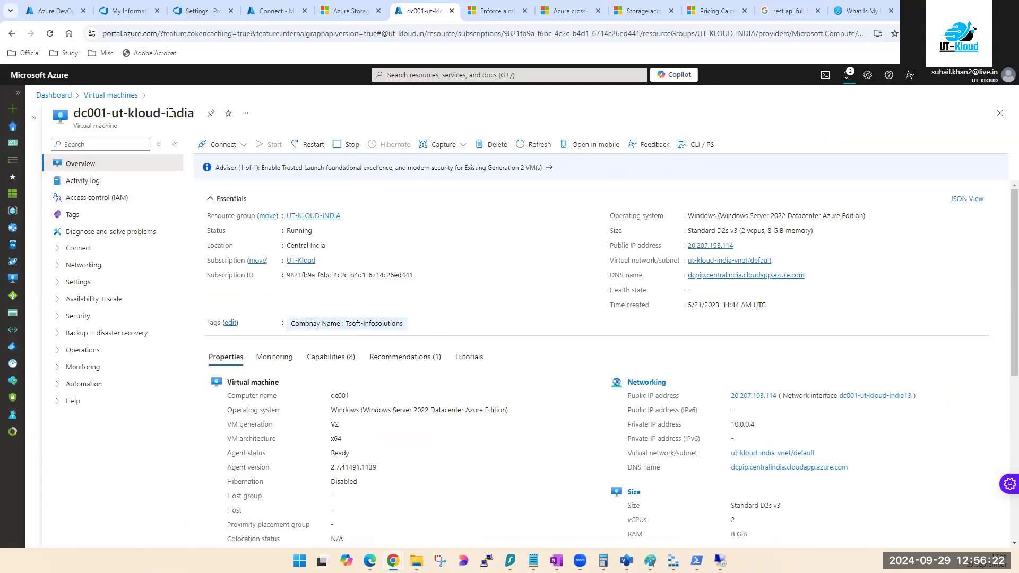
{"action": "left_click", "coordinate": [60, 403]}
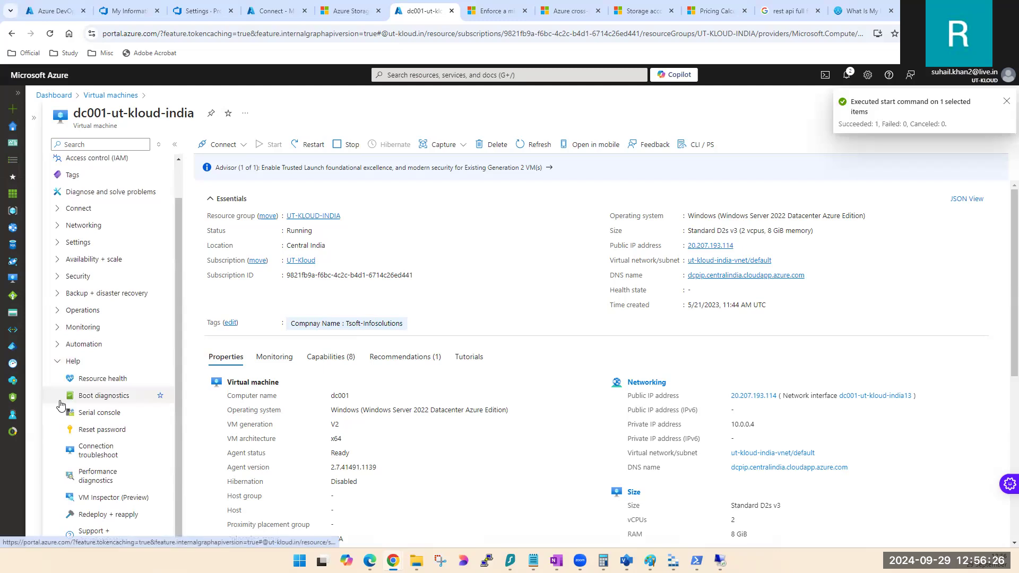
{"action": "left_click", "coordinate": [87, 432]}
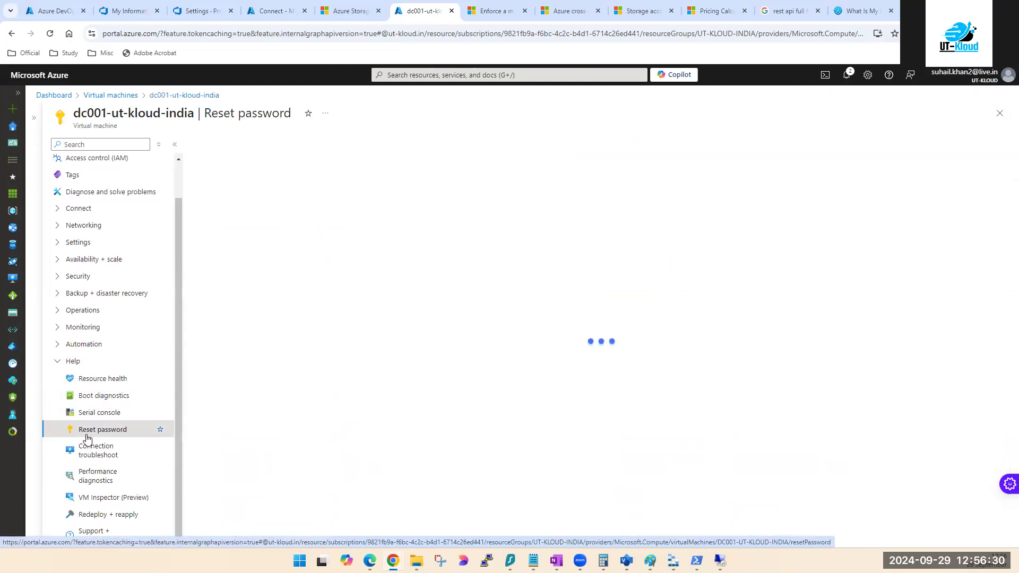
Step: Try to enter a new password and its confirmation for the virtual machine's built-in administrator account
{"action": "left_click", "coordinate": [232, 278]}
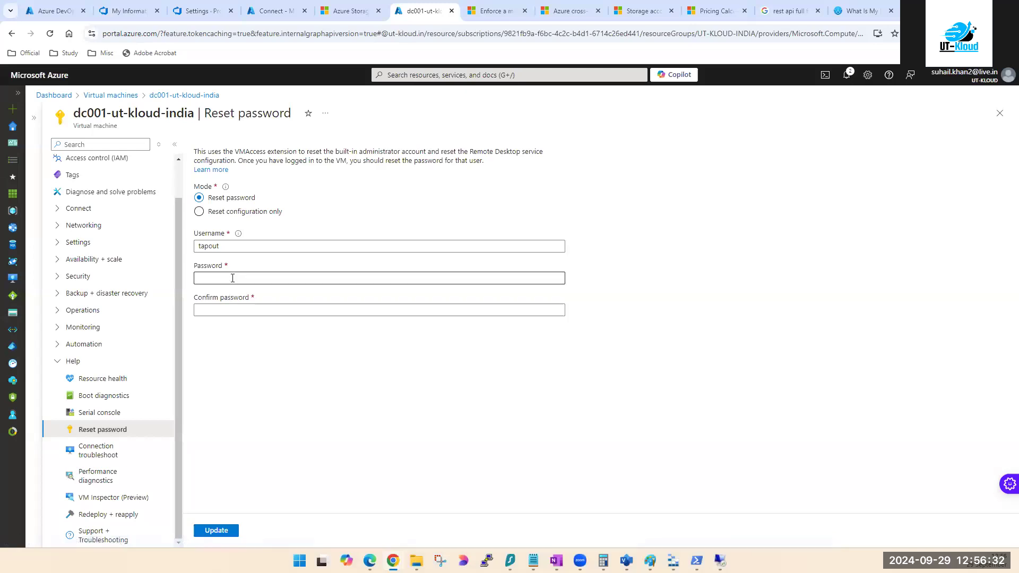
{"action": "type", "text": "••••••"}
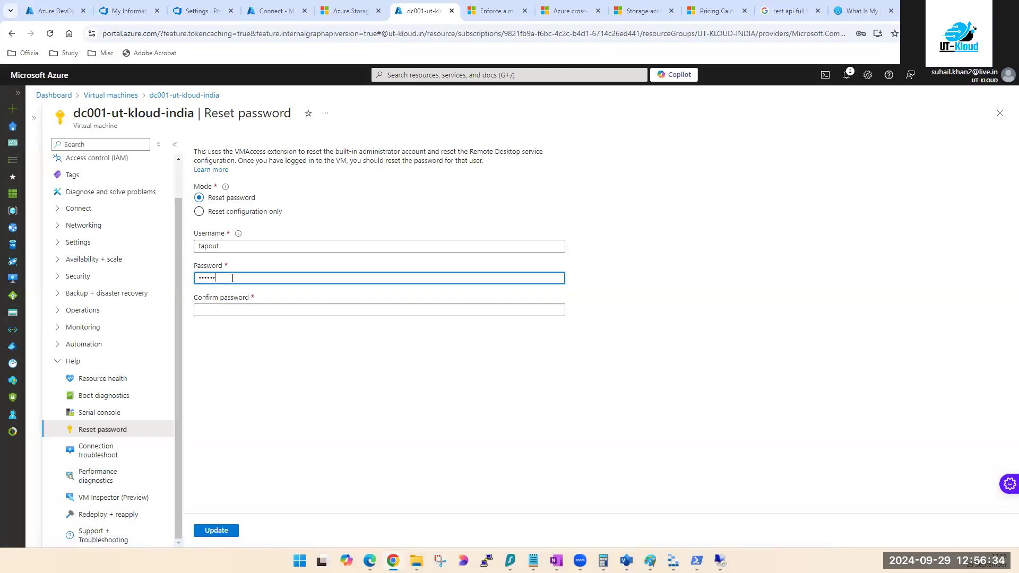
{"action": "type", "text": "•••"}
{"action": "key", "text": "Tab"}
{"action": "type", "text": "•••••"}
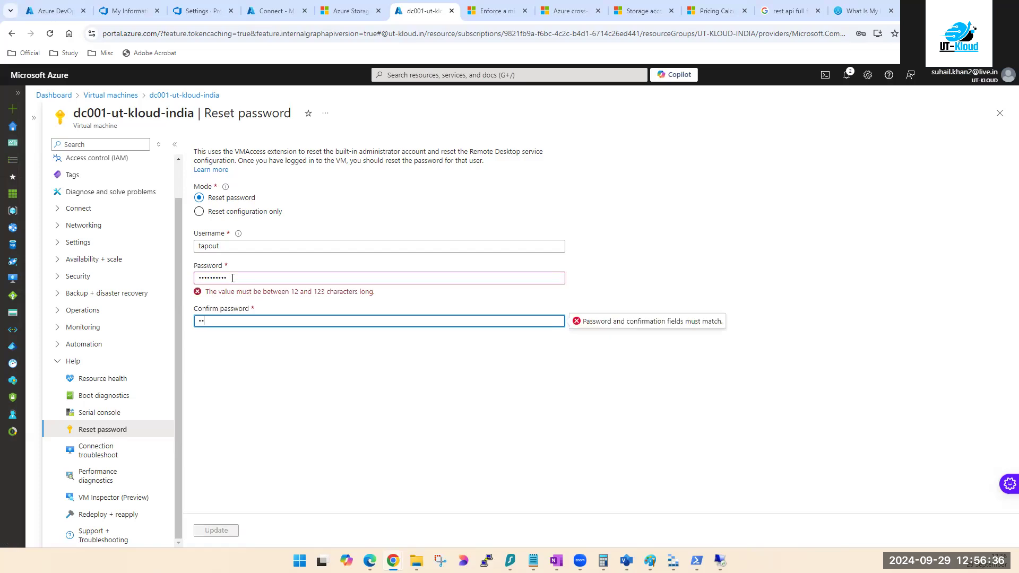
{"action": "type", "text": "•••"}
{"action": "double_click", "coordinate": [232, 278]}
{"action": "type", "text": "••••••••"}
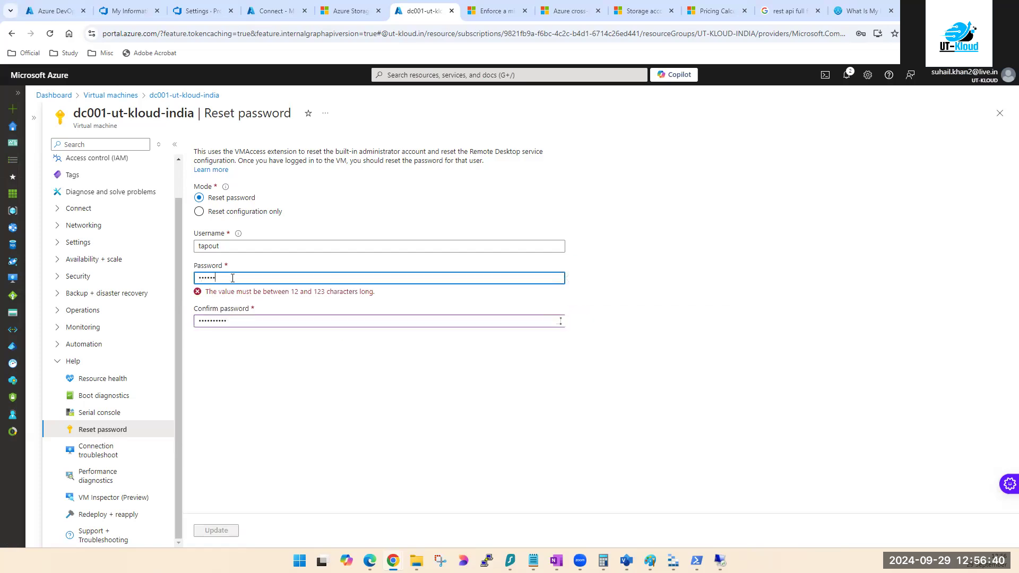
{"action": "key", "text": "Tab"}
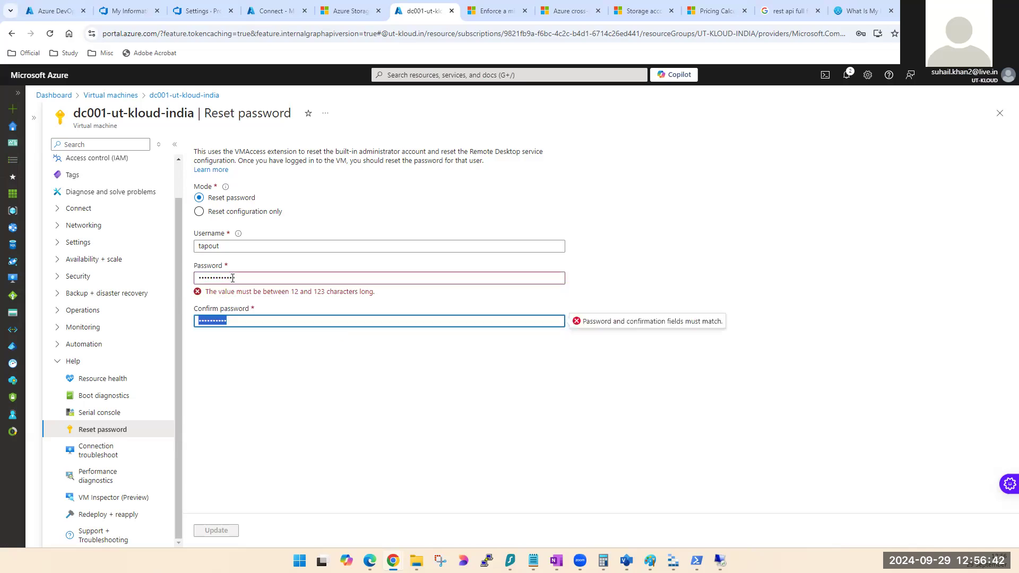
{"action": "type", "text": "•"}
Step: Switch to Remote Desktop Connection, reconnect to 20.207.193.114 with the account password despite the certificate errors, and minimize the session
{"action": "key", "text": "alt+Tab"}
{"action": "key", "text": "Return"}
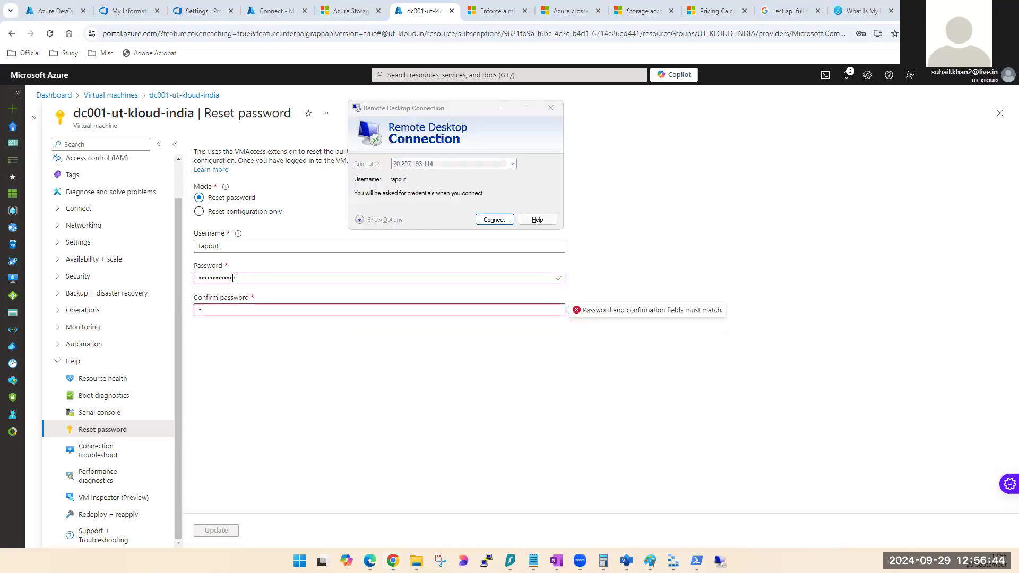
{"action": "type", "text": "•"}
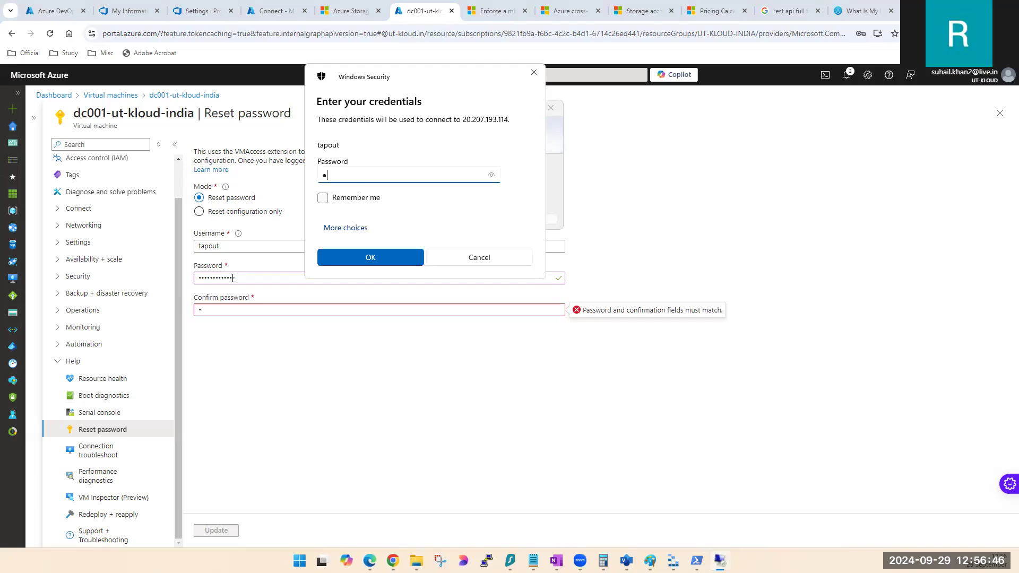
{"action": "double_click", "coordinate": [378, 174]}
{"action": "type", "text": "••••••••••"}
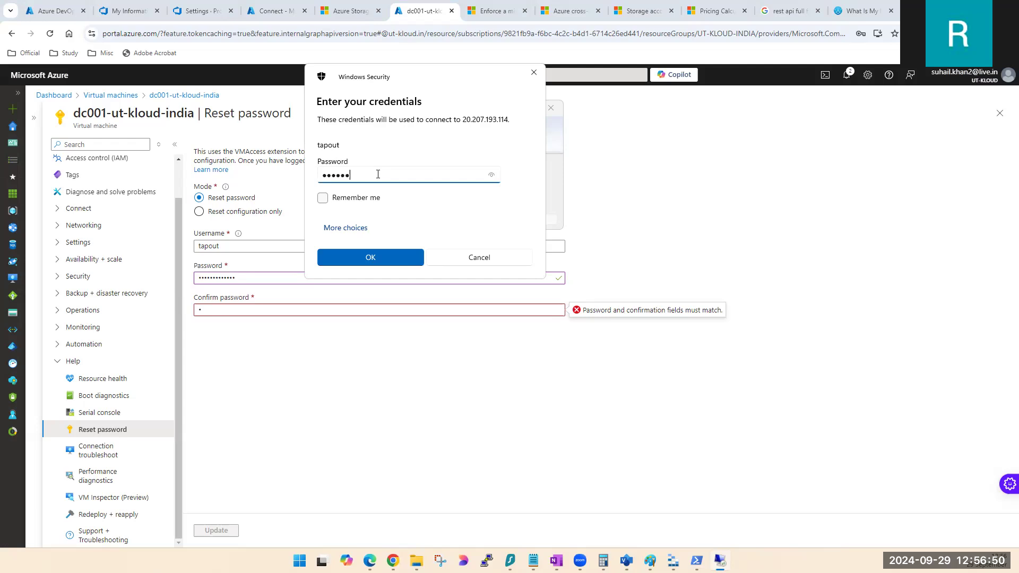
{"action": "key", "text": "Return"}
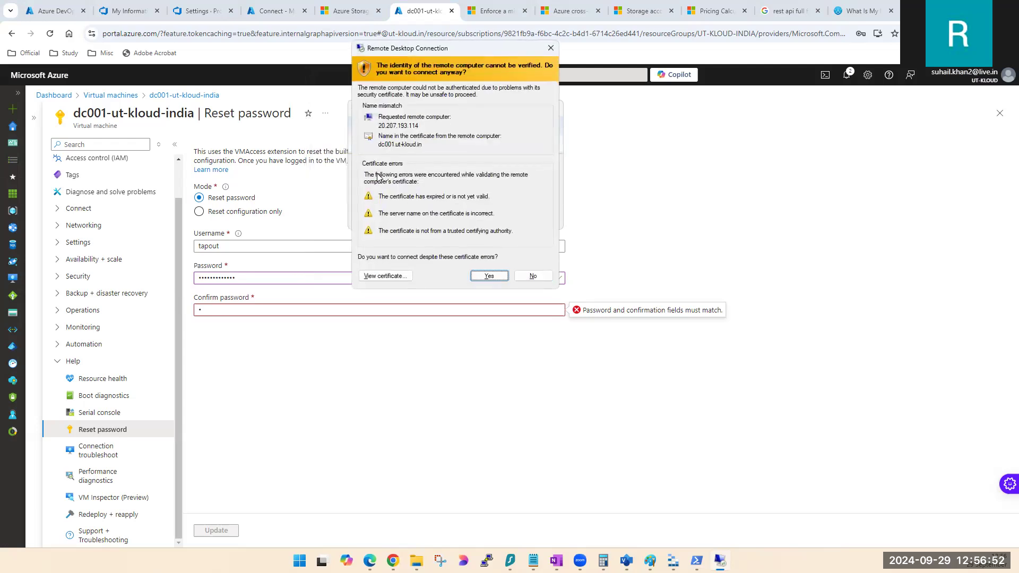
{"action": "key", "text": "Return"}
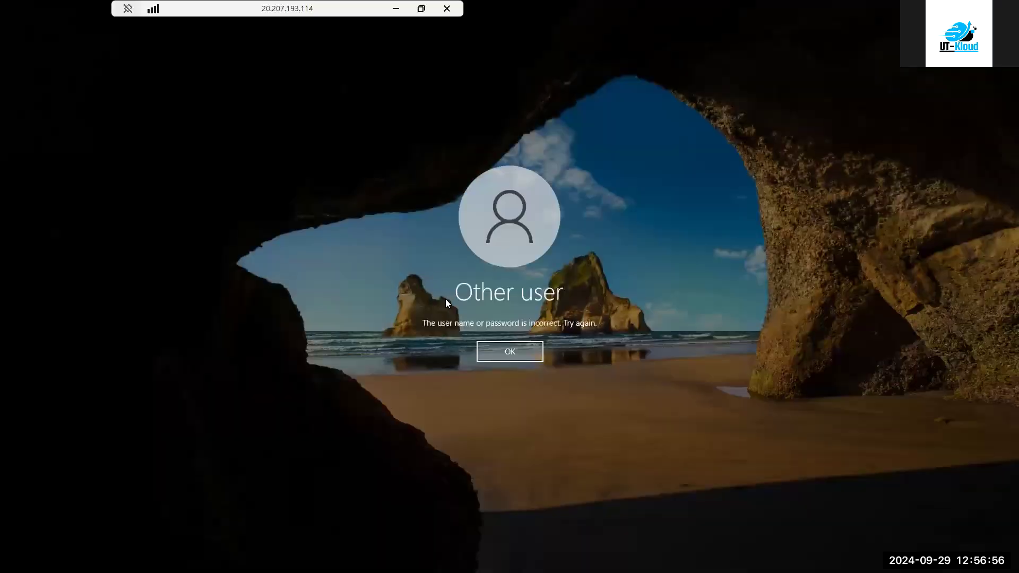
{"action": "left_click", "coordinate": [511, 355]}
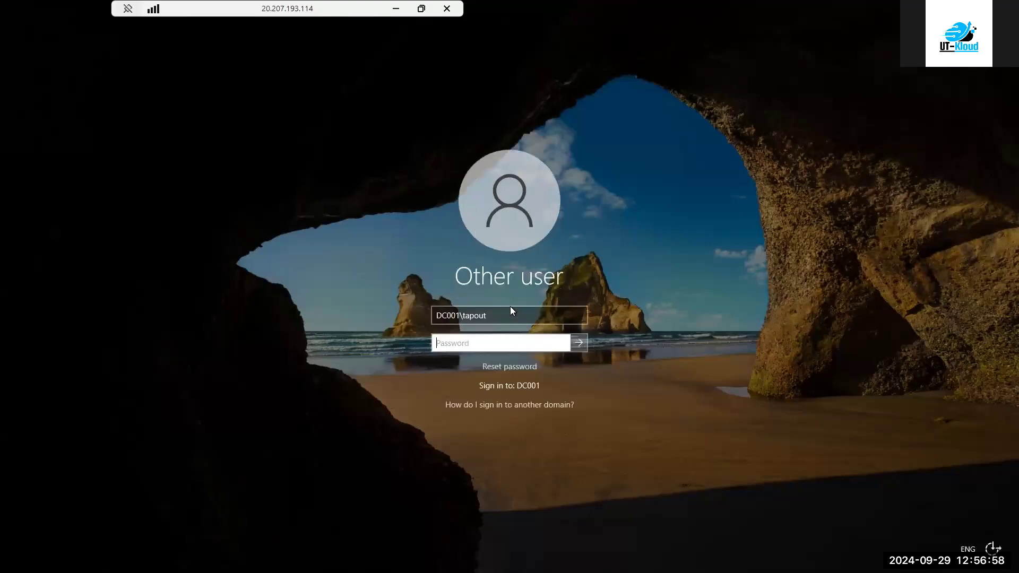
{"action": "left_click", "coordinate": [397, 10]}
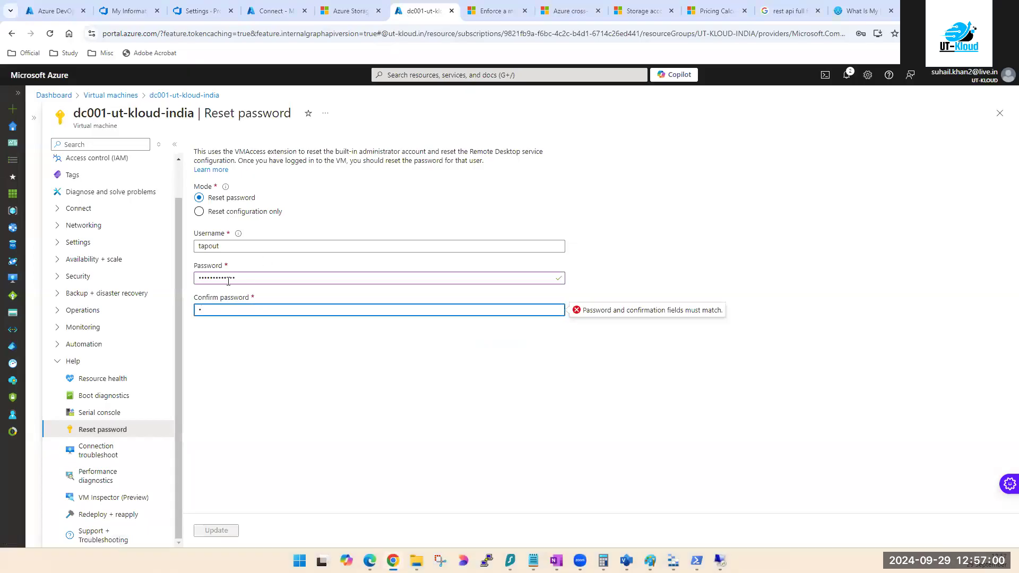
Step: Enter and confirm a new administrator password for dc001-ut-kloud-india, apply the reset, and check the portal notifications
{"action": "double_click", "coordinate": [229, 281]}
{"action": "type", "text": "•••••••"}
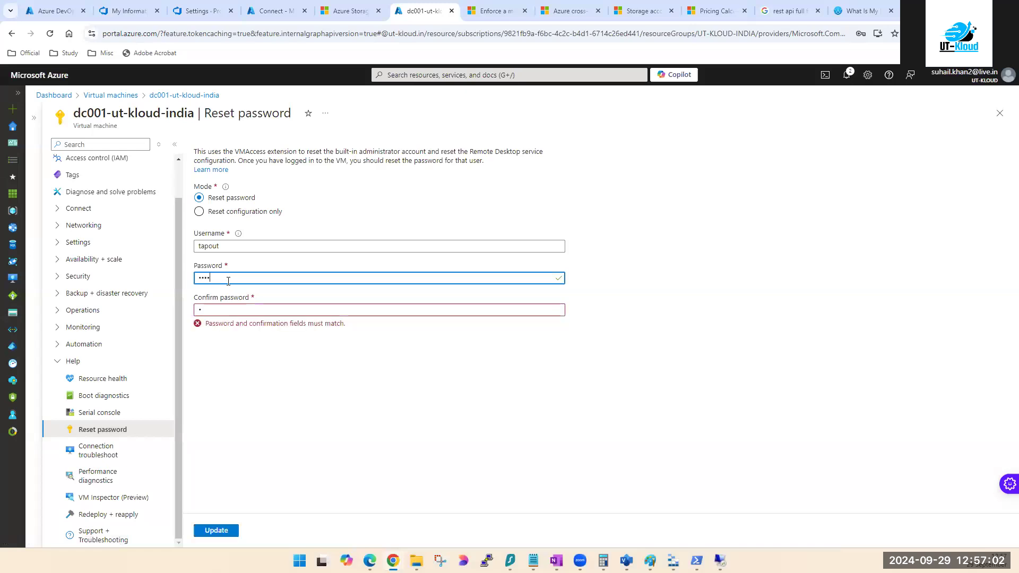
{"action": "type", "text": "•••••"}
{"action": "key", "text": "Tab"}
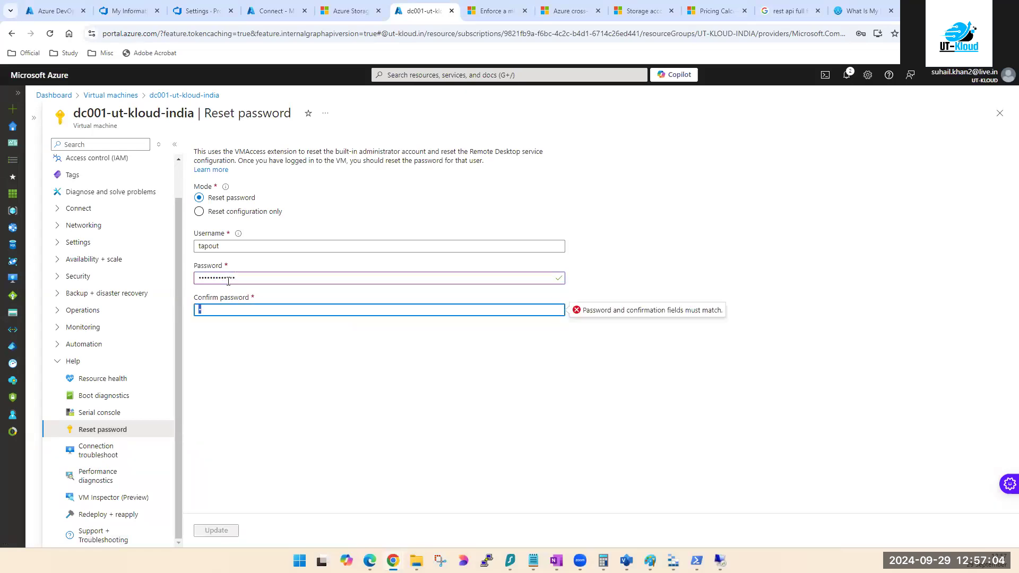
{"action": "type", "text": "•••••••••••••"}
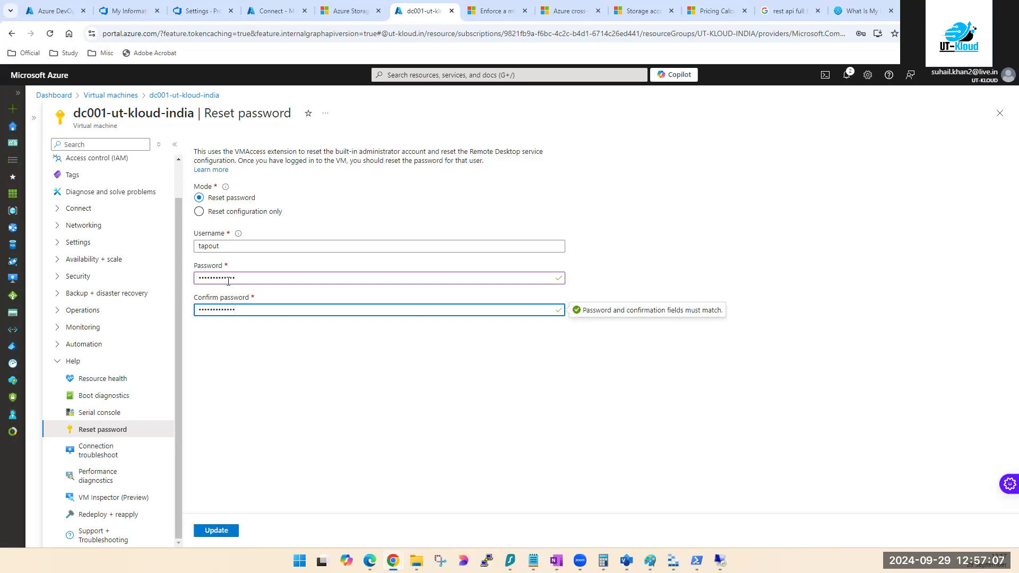
{"action": "left_click", "coordinate": [221, 531]}
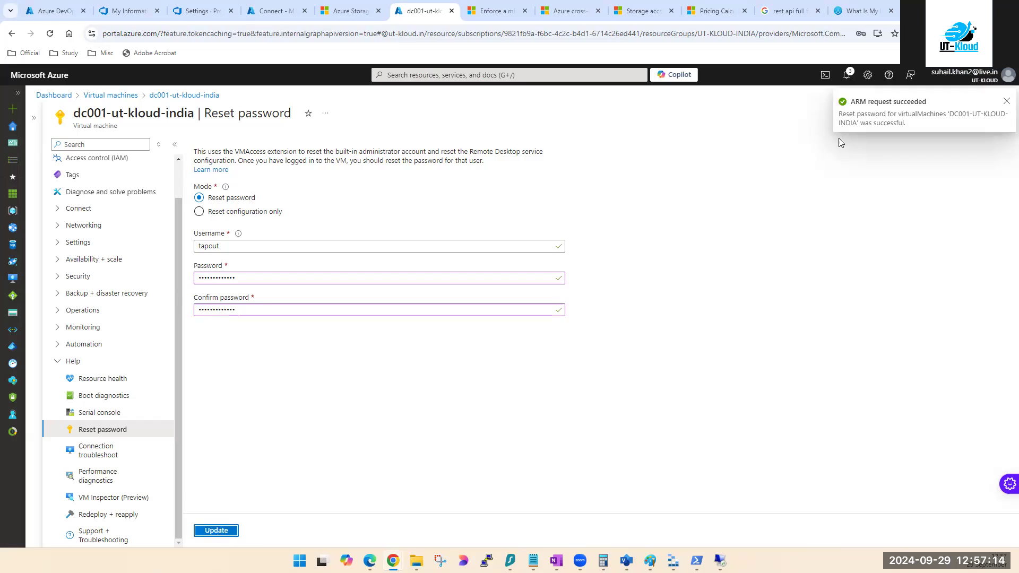
{"action": "left_click", "coordinate": [848, 77]}
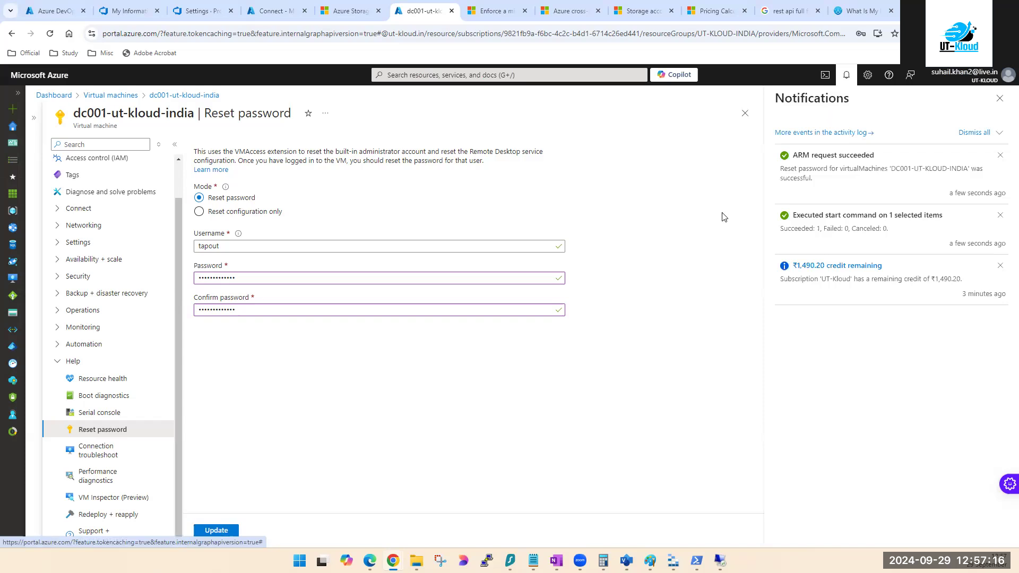
Step: Return to the remote session, try to sign in to DC001 with the account password again, and minimize the session
{"action": "left_click", "coordinate": [720, 560]}
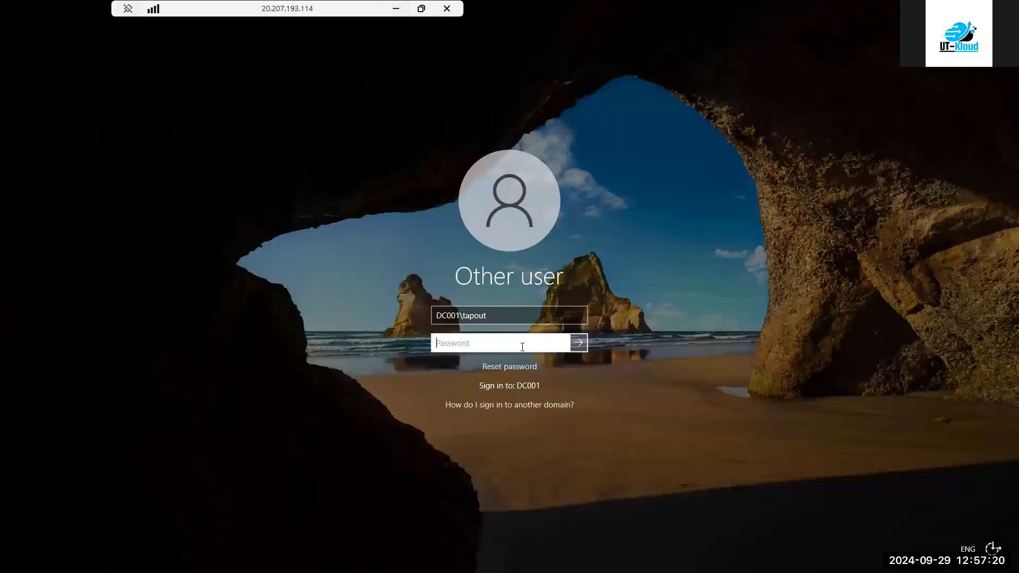
{"action": "type", "text": "•••••••••••"}
{"action": "key", "text": "Return"}
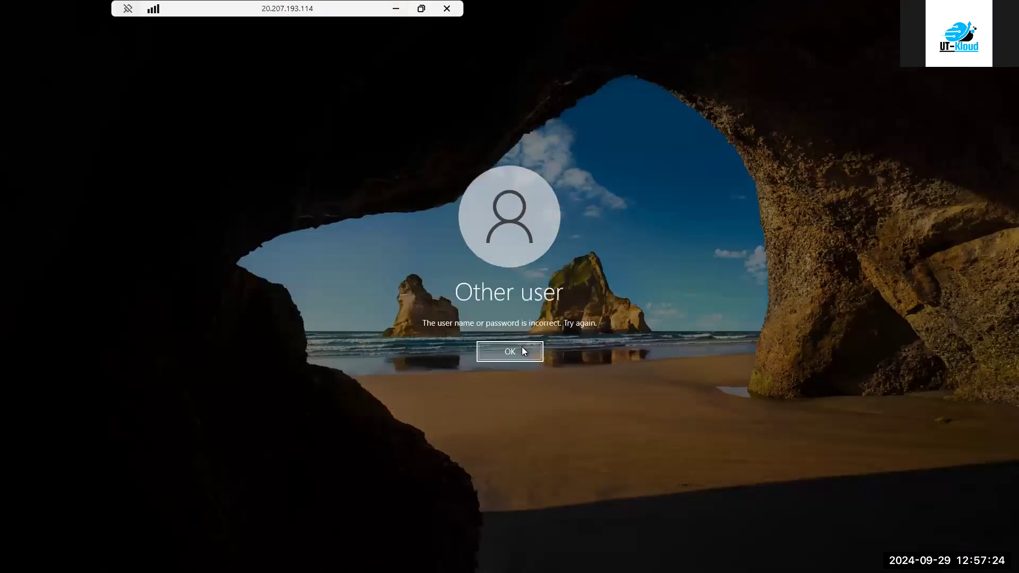
{"action": "key", "text": "Return"}
{"action": "type", "text": "••••••••"}
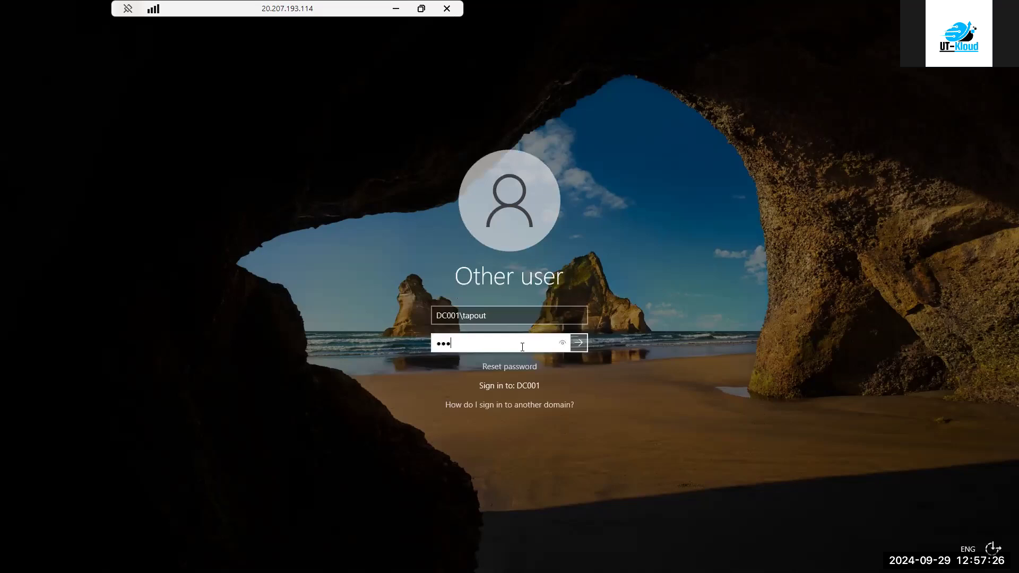
{"action": "type", "text": "••••••"}
{"action": "key", "text": "Return"}
{"action": "key", "text": "Return"}
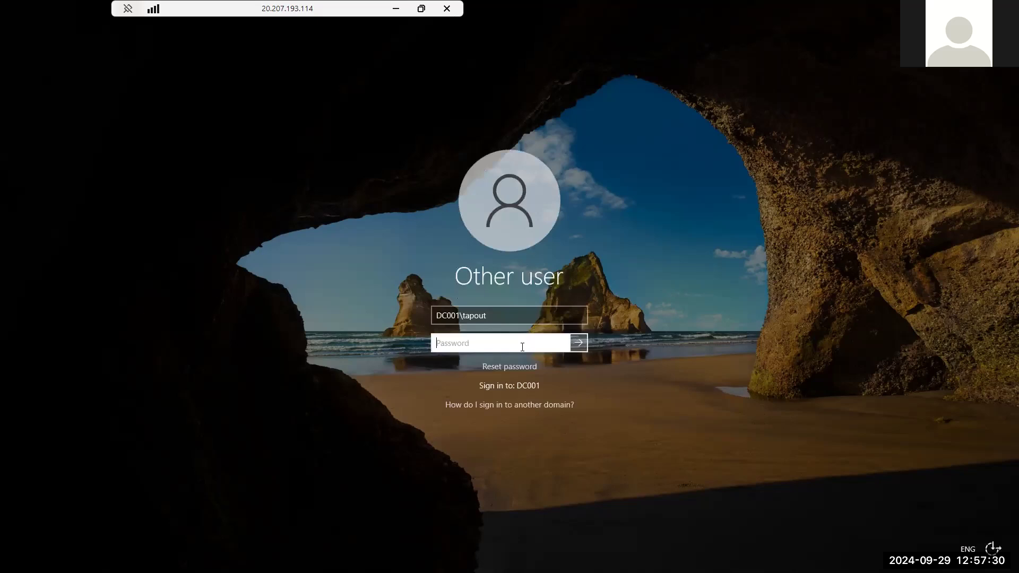
{"action": "left_click", "coordinate": [397, 9]}
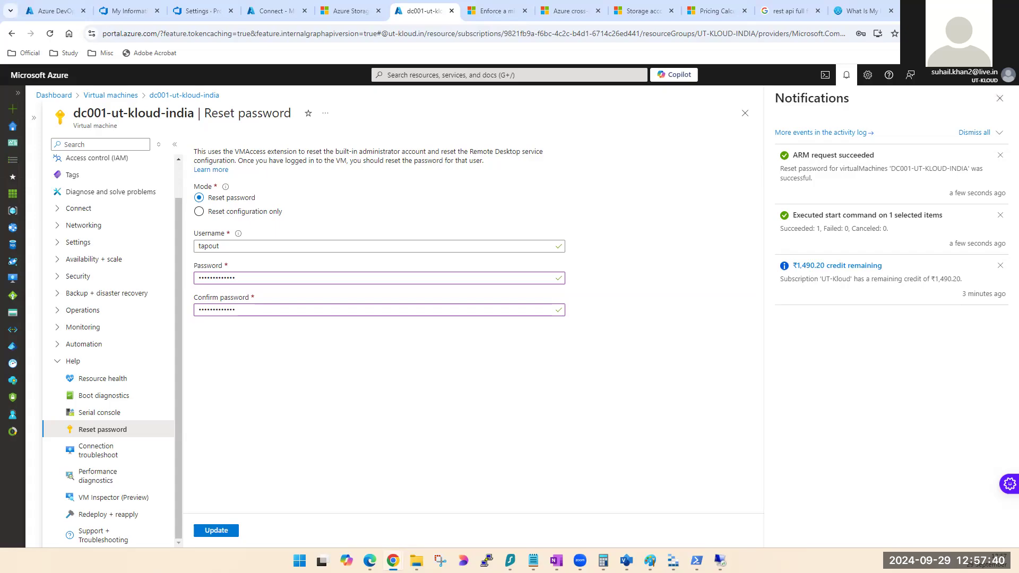
Step: Return to the remote session, remove the DC001 prefix from the username, and try to sign in as tapout with the account password
{"action": "left_click", "coordinate": [720, 561]}
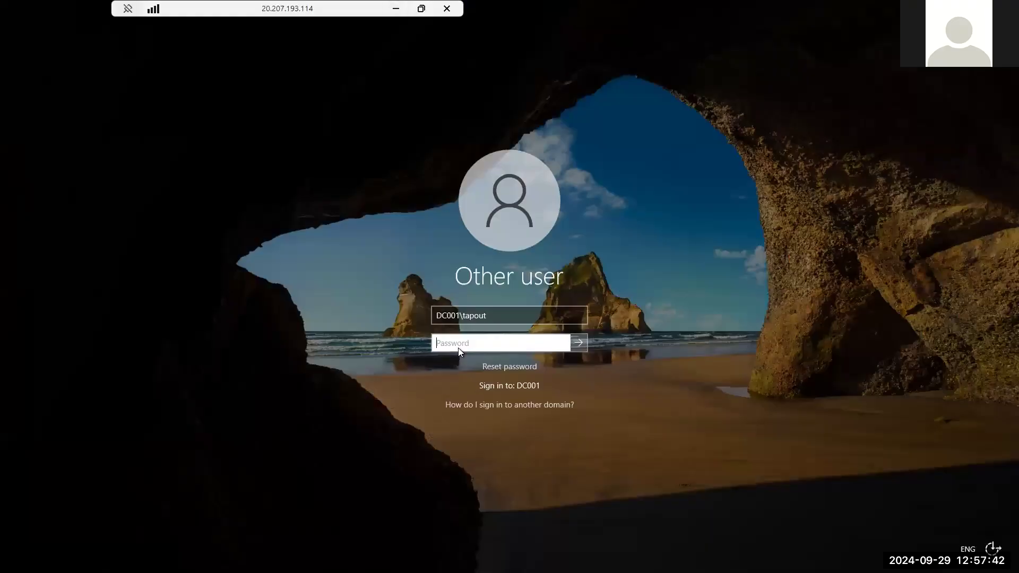
{"action": "double_click", "coordinate": [449, 315]}
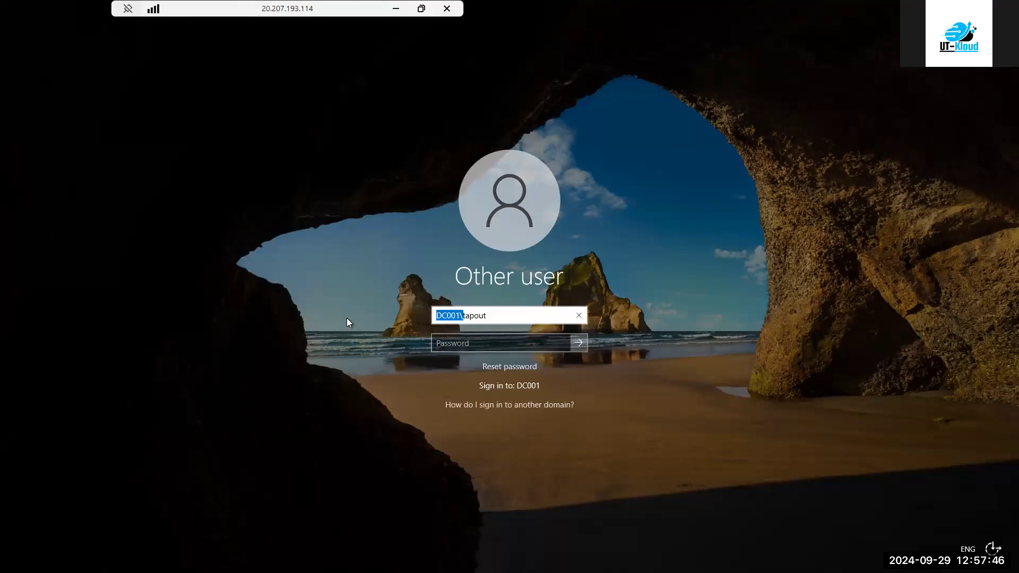
{"action": "key", "text": "BackSpace"}
{"action": "key", "text": "Tab"}
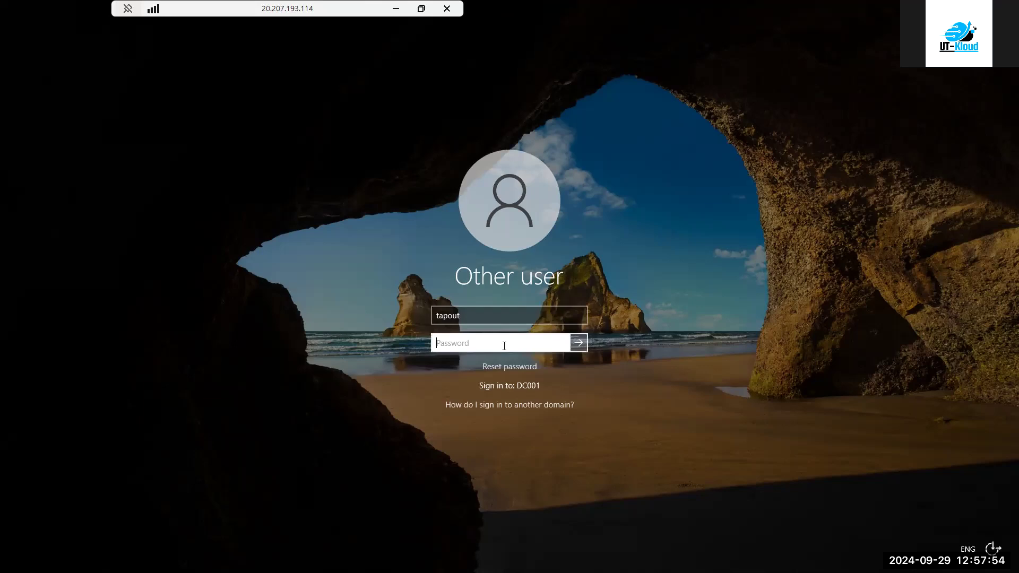
{"action": "type", "text": "********"}
{"action": "key", "text": "Return"}
{"action": "left_click", "coordinate": [502, 346]}
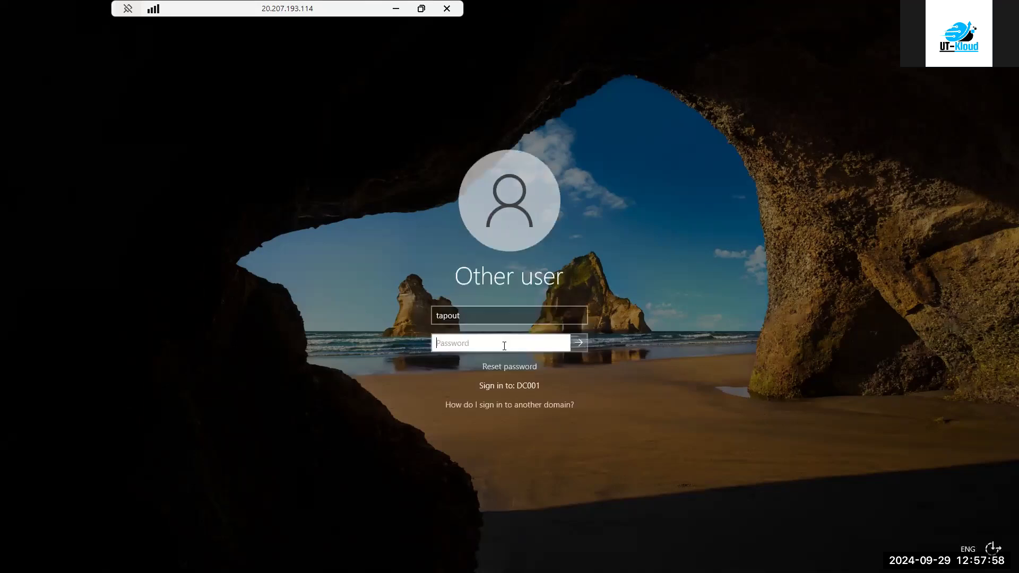
Step: Retry the tapout sign-in twice with the account password, dismissing the login errors
{"action": "type", "text": "*******"}
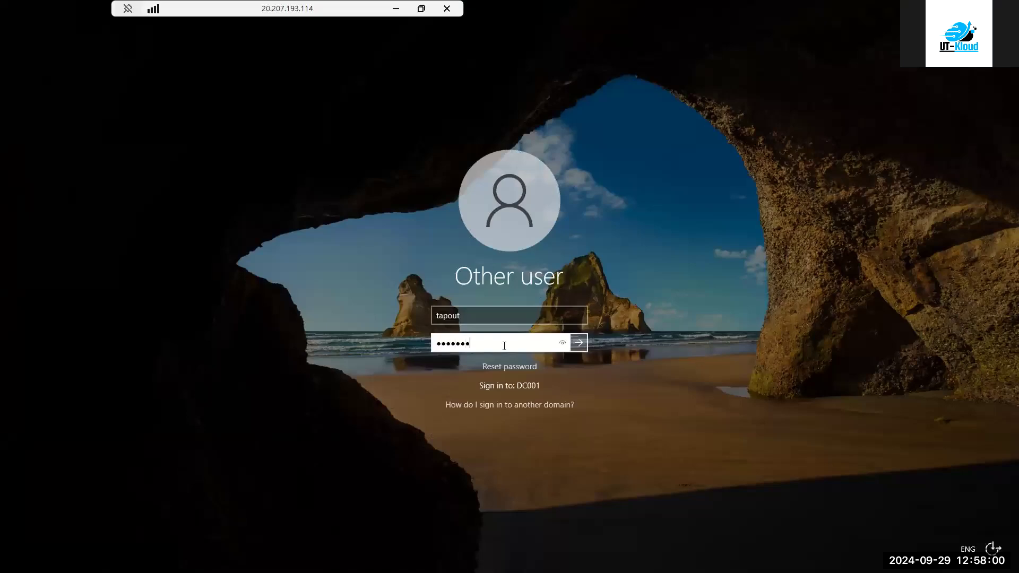
{"action": "type", "text": "*****"}
{"action": "key", "text": "Return"}
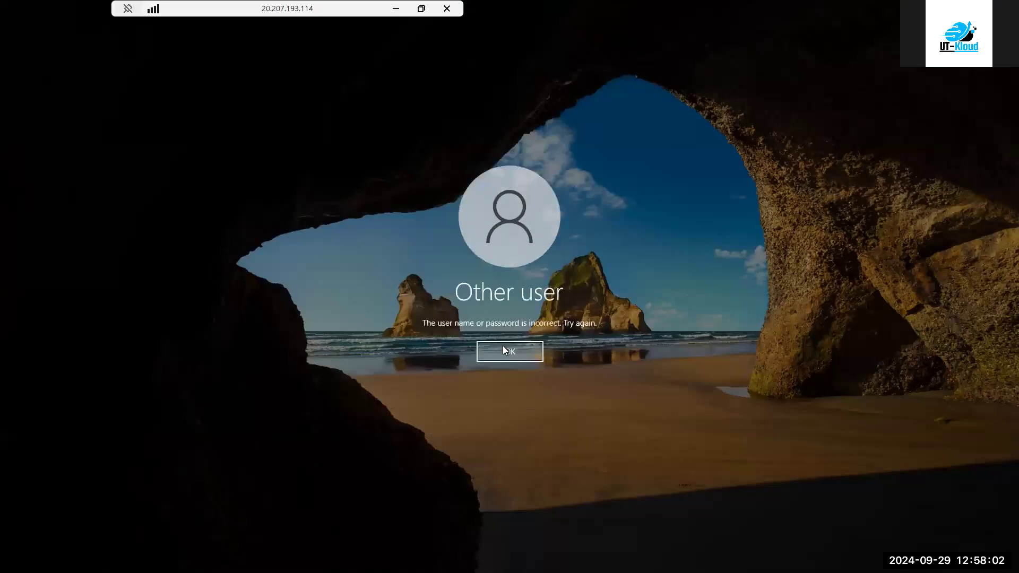
{"action": "left_click", "coordinate": [503, 346]}
{"action": "type", "text": "************"}
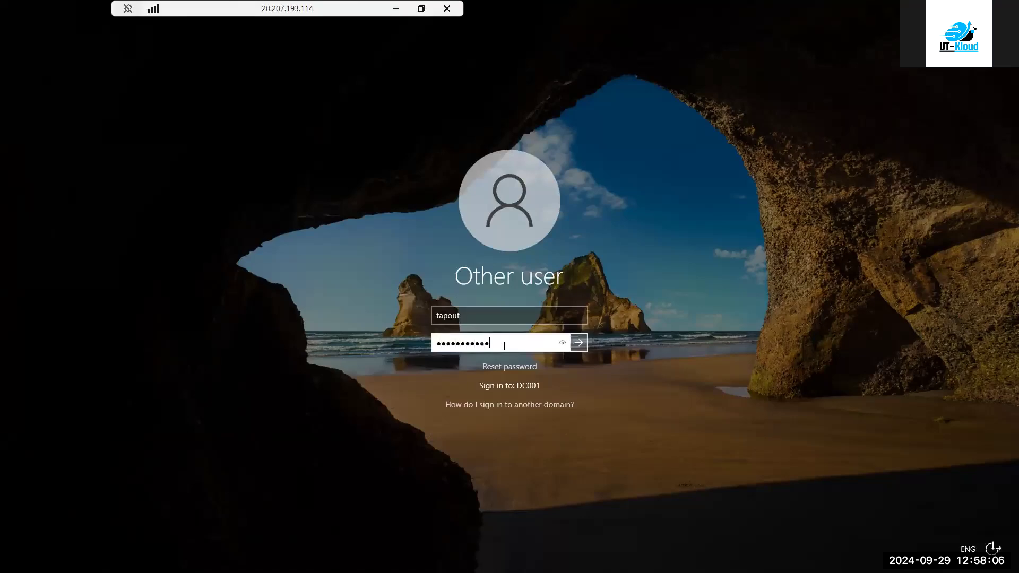
{"action": "type", "text": "**"}
{"action": "key", "text": "Return"}
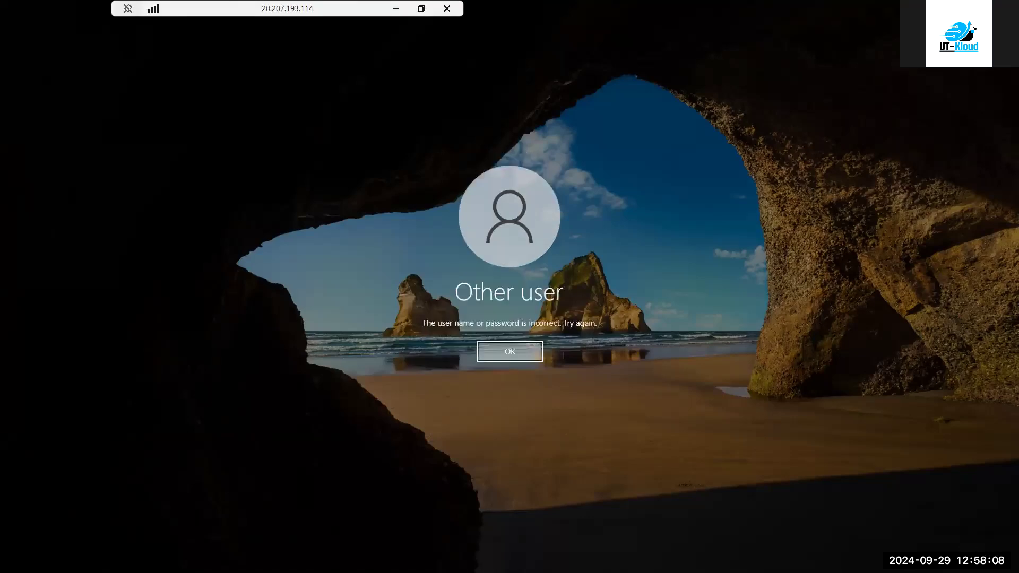
{"action": "left_click", "coordinate": [504, 350]}
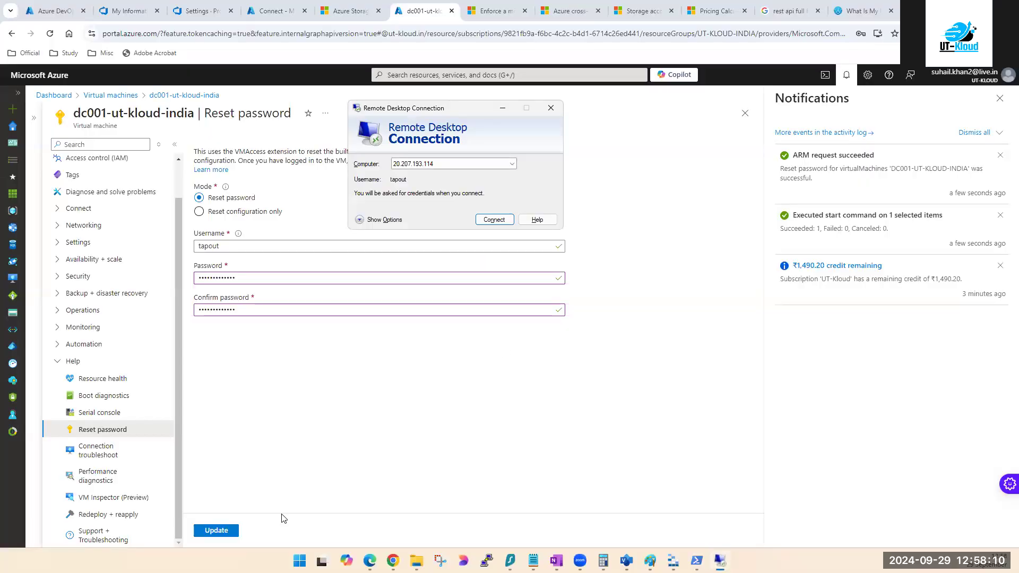
Step: Reconnect to 20.207.193.114 with the account password, accept the certificate prompt, and dismiss the sign-in error
{"action": "left_click", "coordinate": [501, 219]}
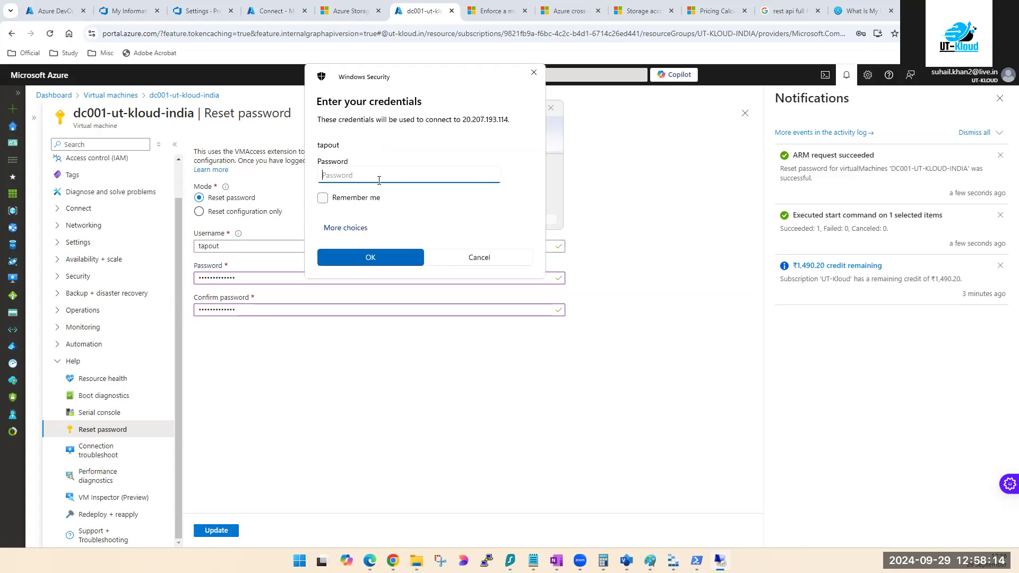
{"action": "type", "text": "••••••••••••••"}
{"action": "key", "text": "Return"}
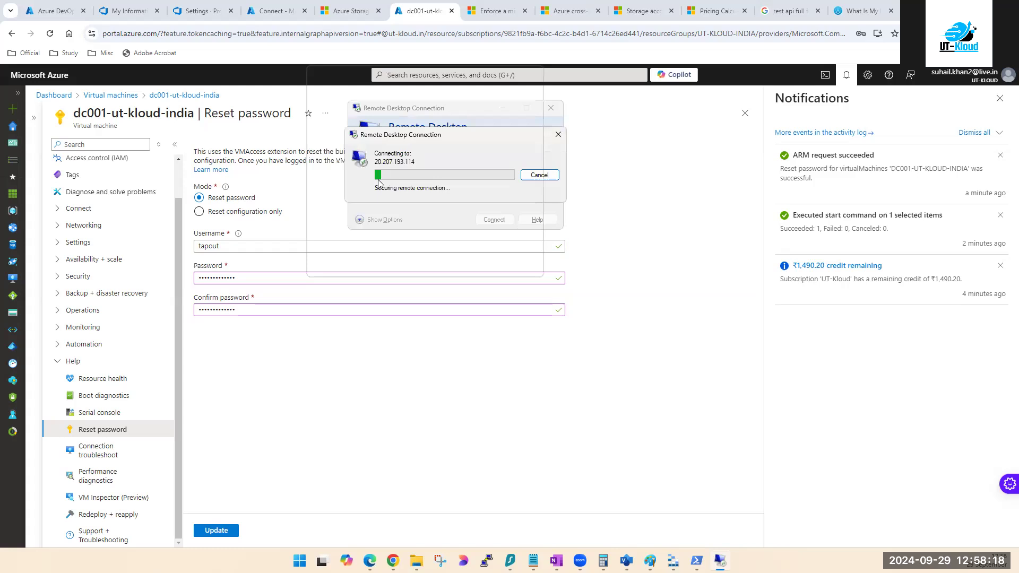
{"action": "key", "text": "Return"}
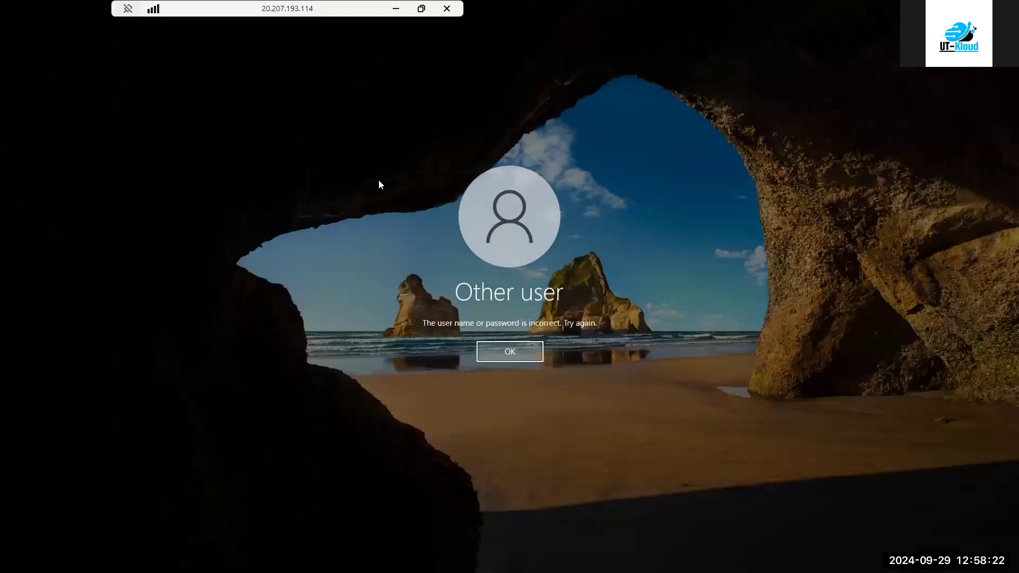
{"action": "key", "text": "Return"}
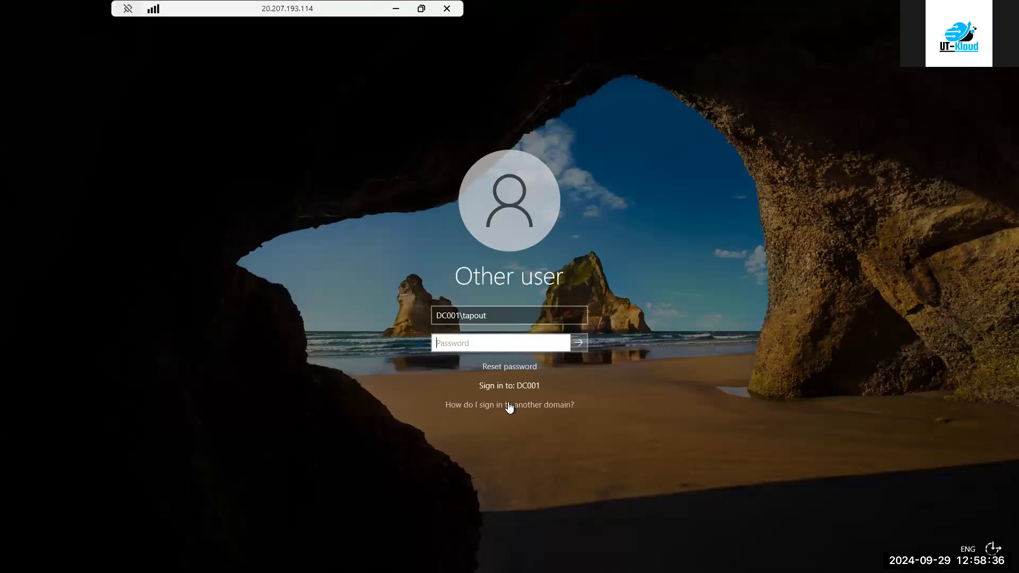
Step: Minimize the session, replace the username in the dc001-ut-kloud-india password reset with the administrator's first name, and apply the reset
{"action": "left_click", "coordinate": [402, 9]}
{"action": "type", "text": "suhail"}
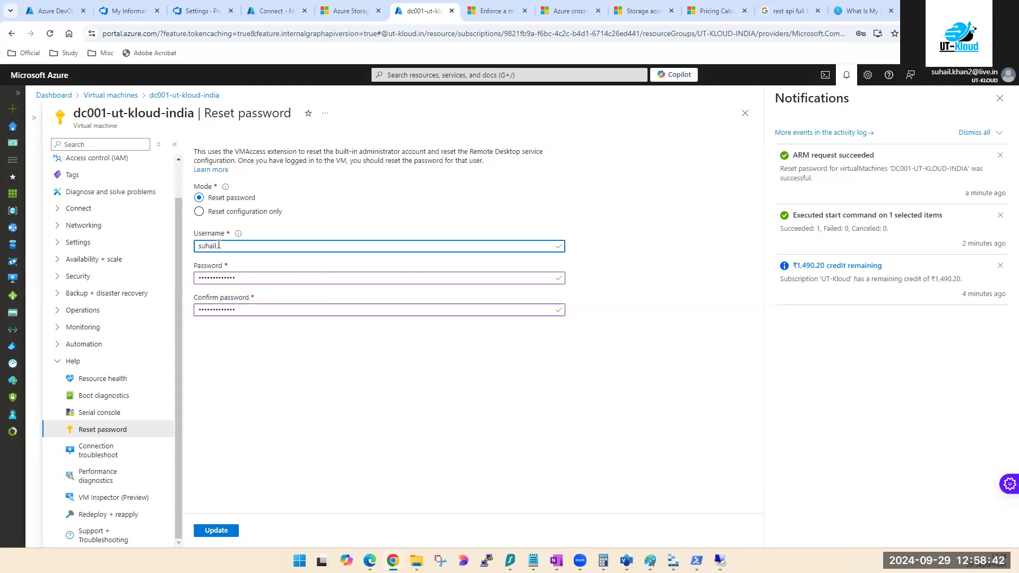
{"action": "left_click", "coordinate": [215, 531]}
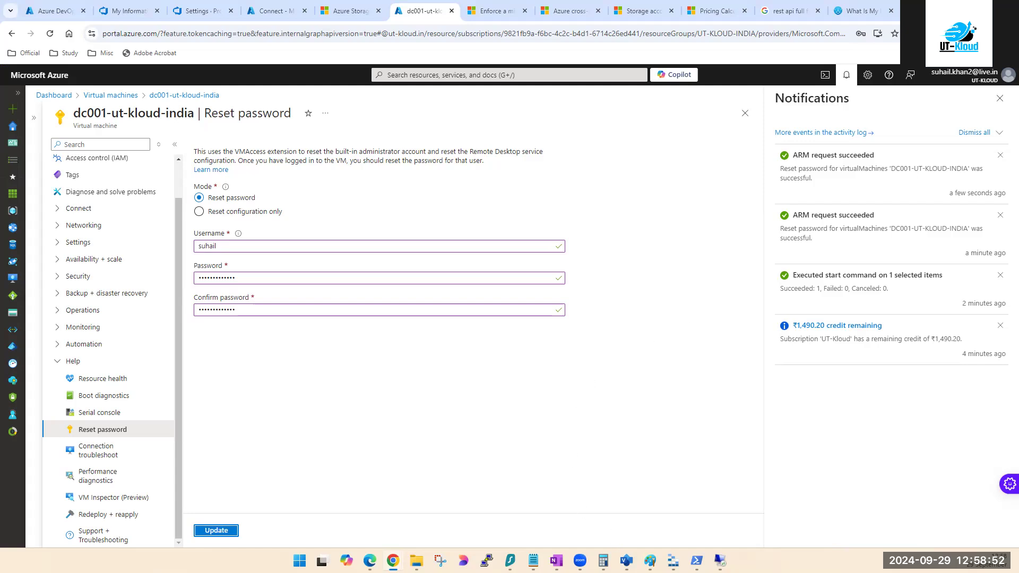
Step: Return to the remote session, replace tapout with the administrator's first name, try the account password twice, and minimize the session
{"action": "mouse_move", "coordinate": [720, 560]}
{"action": "left_click", "coordinate": [676, 490]}
{"action": "left_click", "coordinate": [514, 317]}
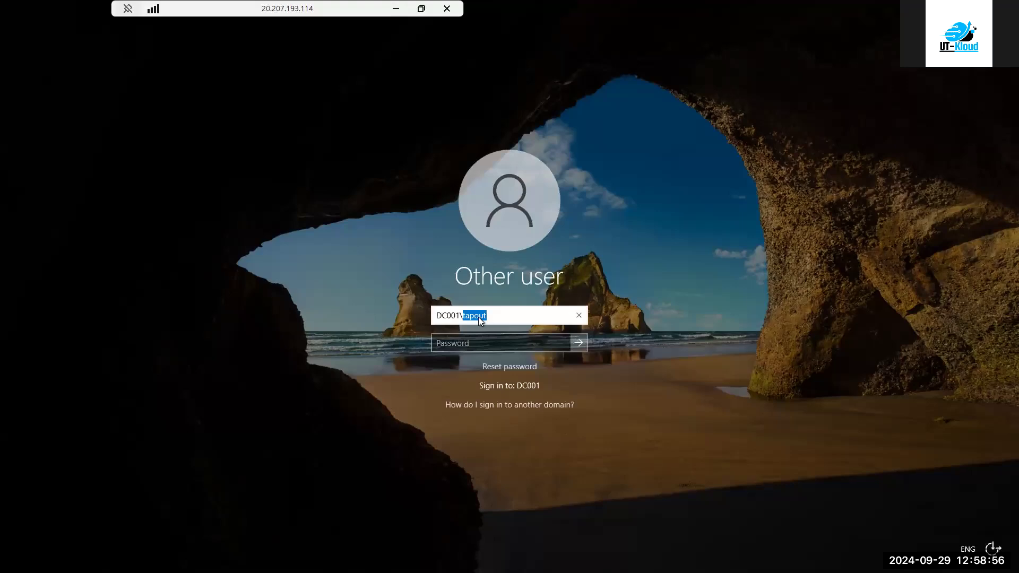
{"action": "type", "text": "suhail"}
{"action": "key", "text": "Tab"}
{"action": "type", "text": "••••••••"}
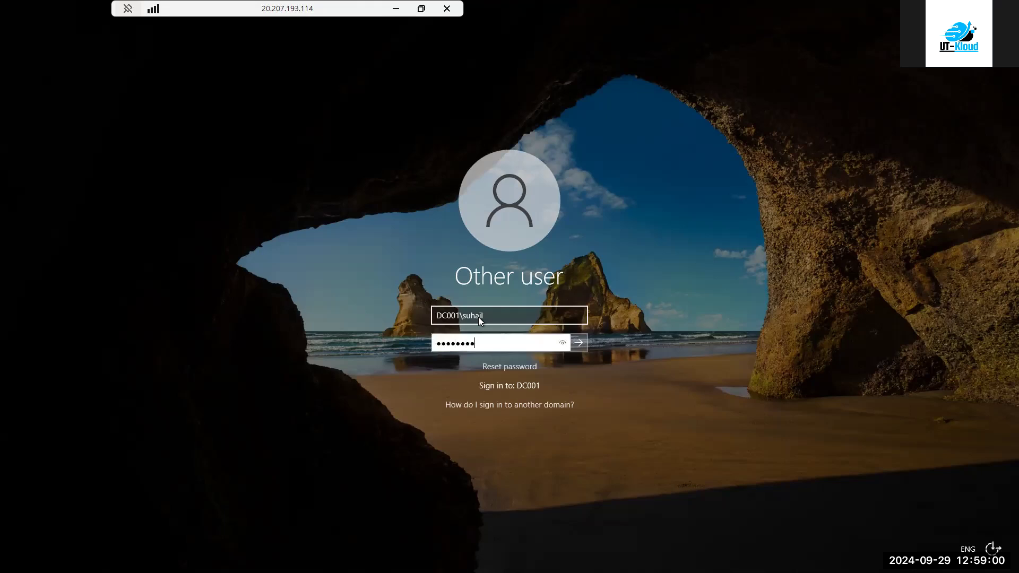
{"action": "key", "text": "Return"}
{"action": "key", "text": "Return"}
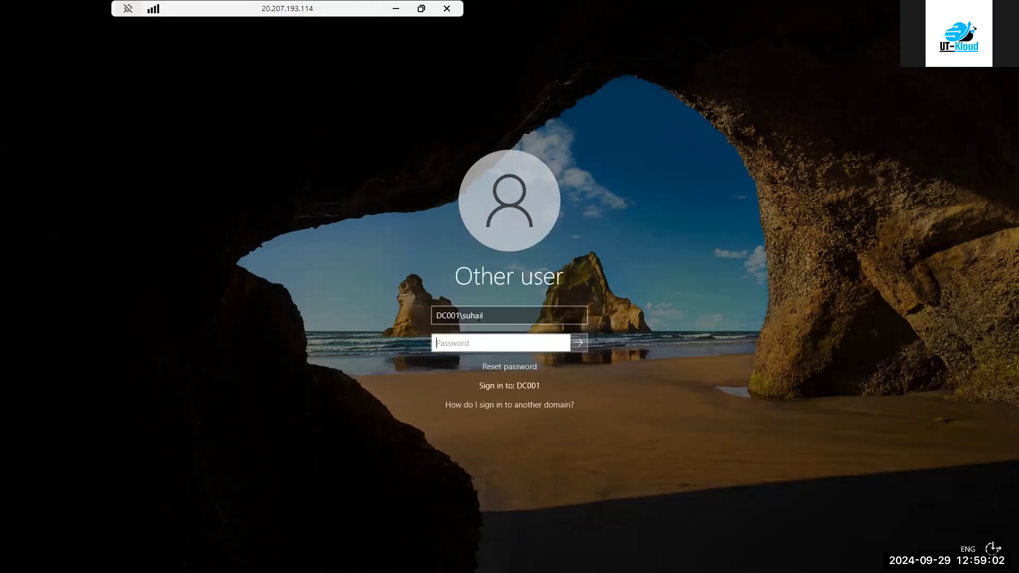
{"action": "type", "text": "•••••••••••••"}
{"action": "key", "text": "Return"}
{"action": "key", "text": "Return"}
{"action": "left_click", "coordinate": [397, 11]}
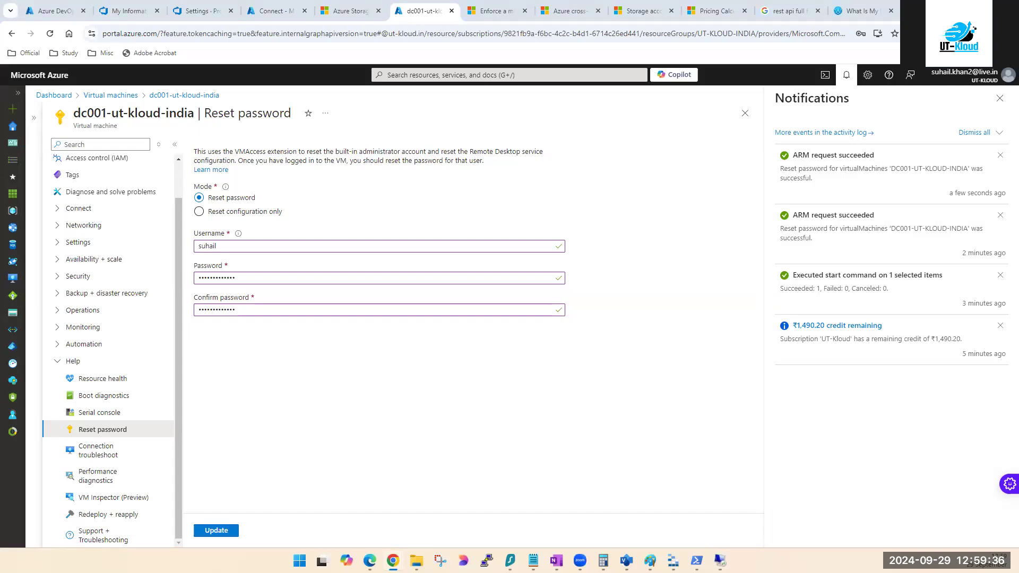
Step: Switch back to the remote session and try the account password twice more for the same DC001 user
{"action": "key", "text": "alt+Tab"}
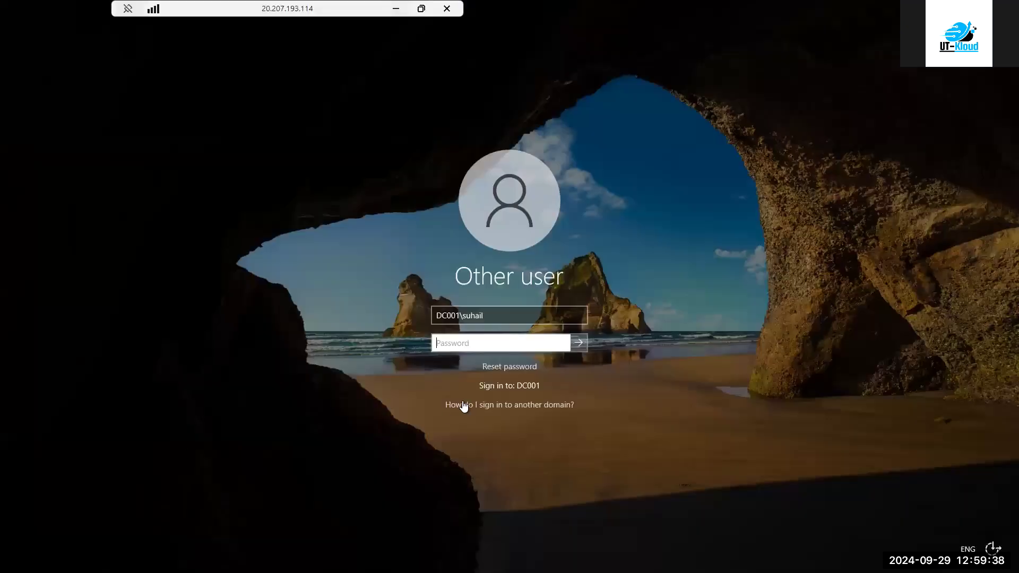
{"action": "type", "text": "********"}
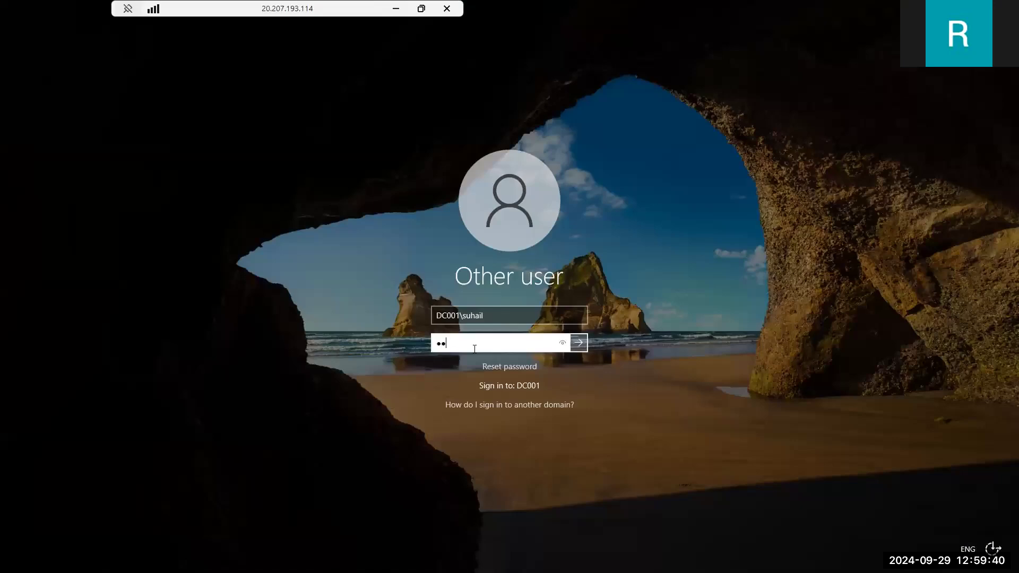
{"action": "type", "text": "****"}
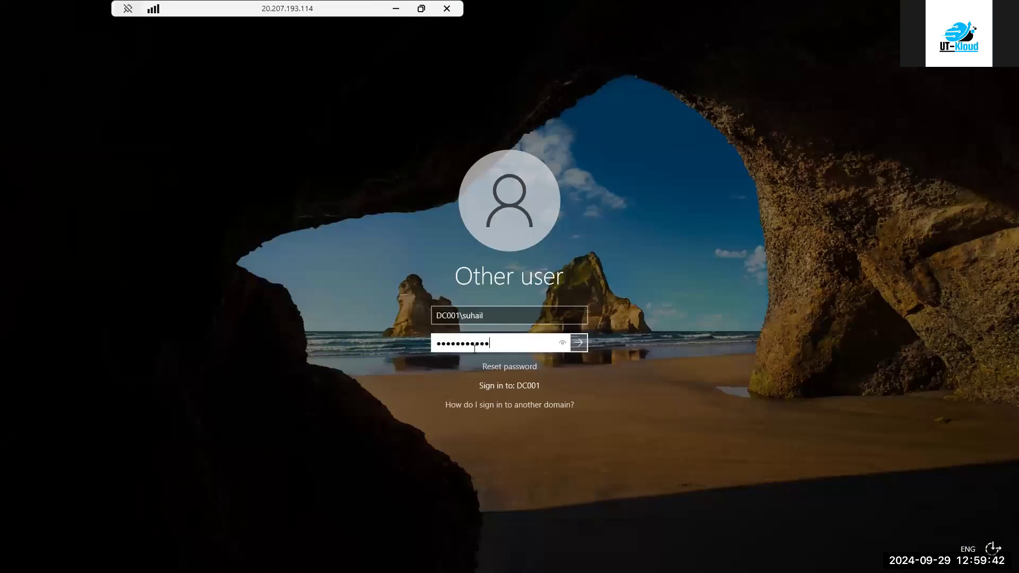
{"action": "key", "text": "Return"}
{"action": "key", "text": "Return"}
{"action": "type", "text": "***"}
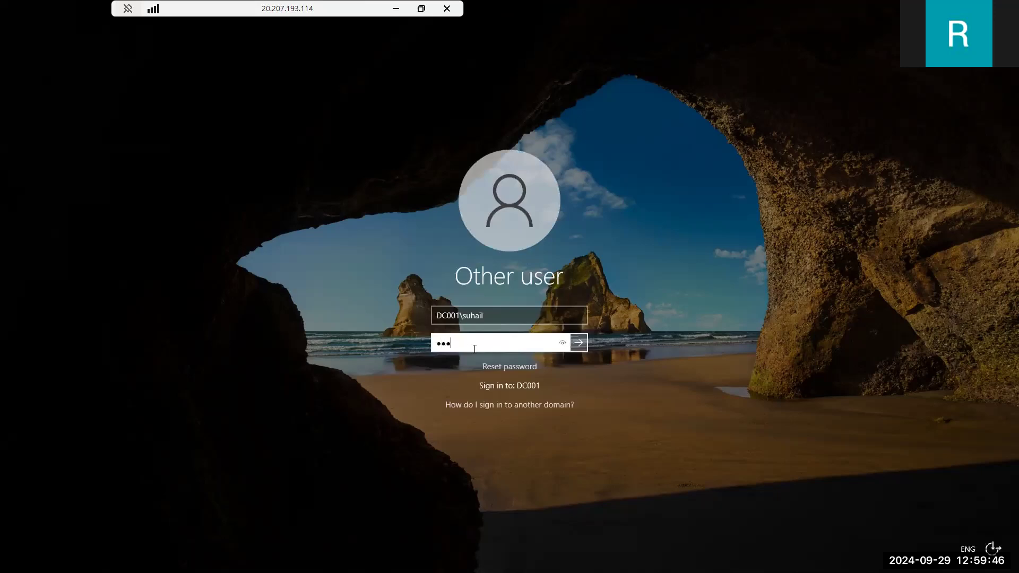
{"action": "type", "text": "**********"}
{"action": "key", "text": "Return"}
{"action": "key", "text": "Return"}
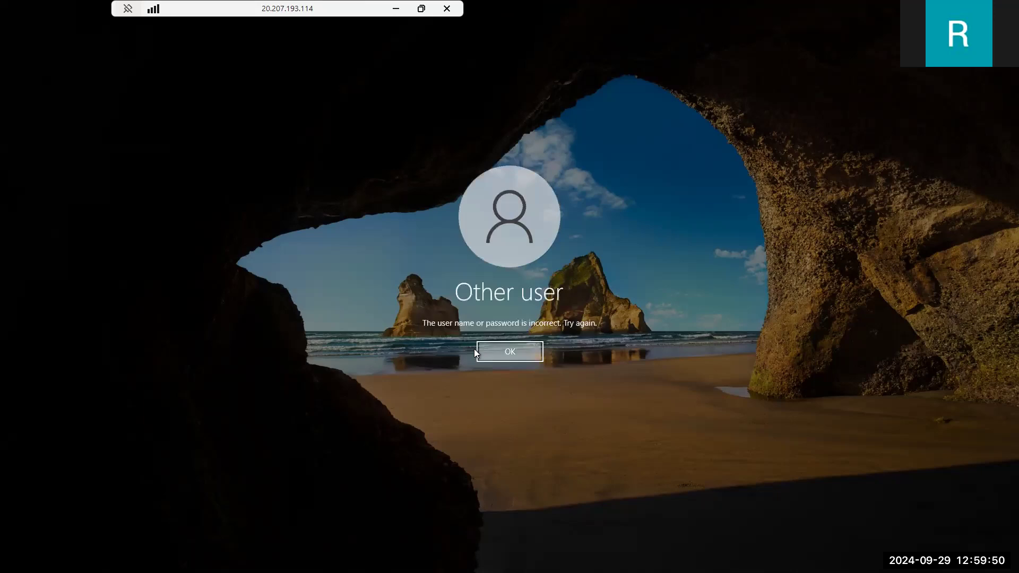
Step: Change the username back to DC001\tapout, try to sign in with the account password, and close Remote Desktop Connection
{"action": "key", "text": "Right"}
{"action": "key", "text": "Right"}
{"action": "key", "text": "Right"}
{"action": "key", "text": "Right"}
{"action": "key", "text": "Right"}
{"action": "key", "text": "shift+End"}
{"action": "type", "text": "tapout"}
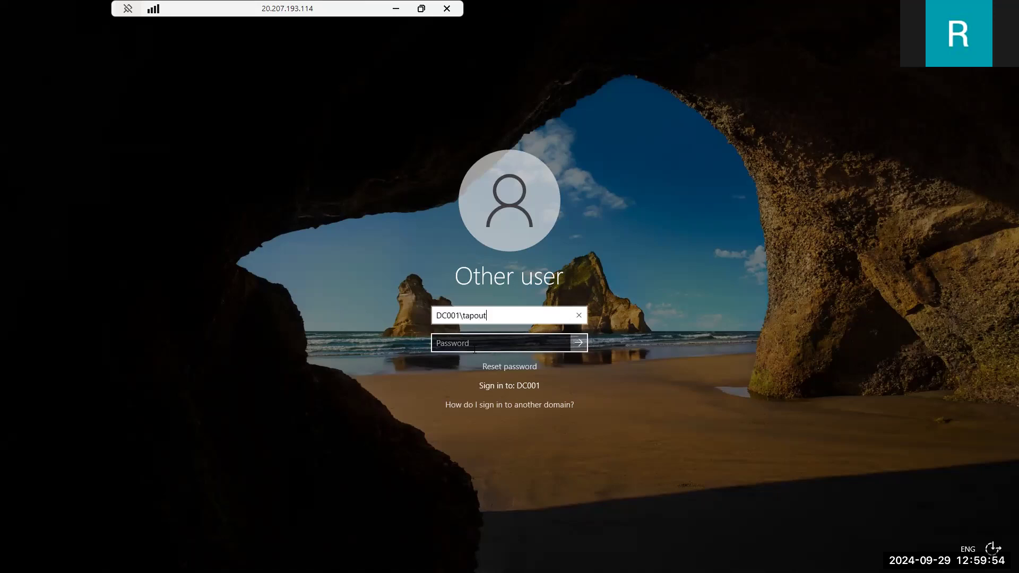
{"action": "key", "text": "Tab"}
{"action": "type", "text": "********"}
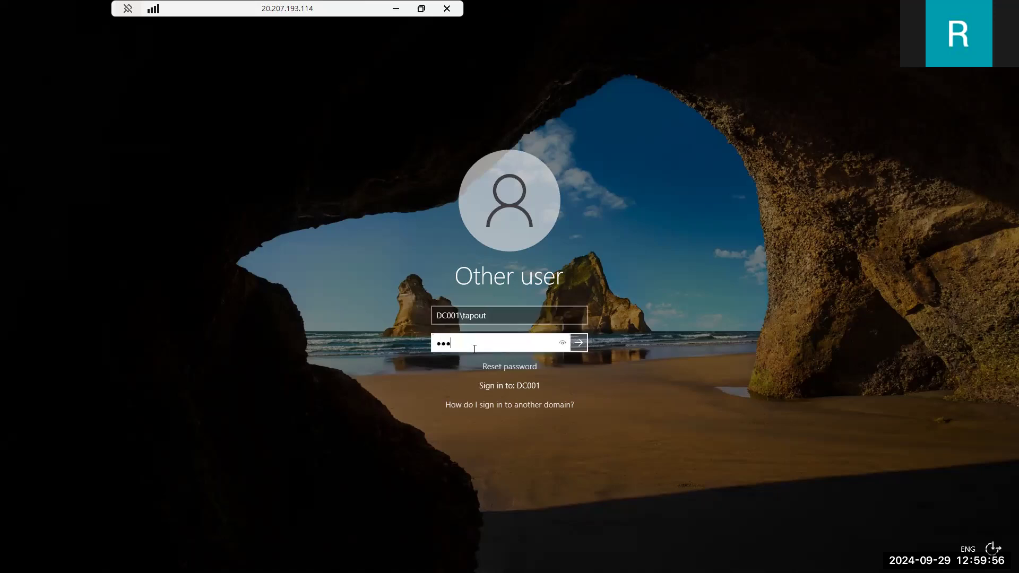
{"action": "type", "text": "*****"}
{"action": "key", "text": "Return"}
{"action": "key", "text": "Return"}
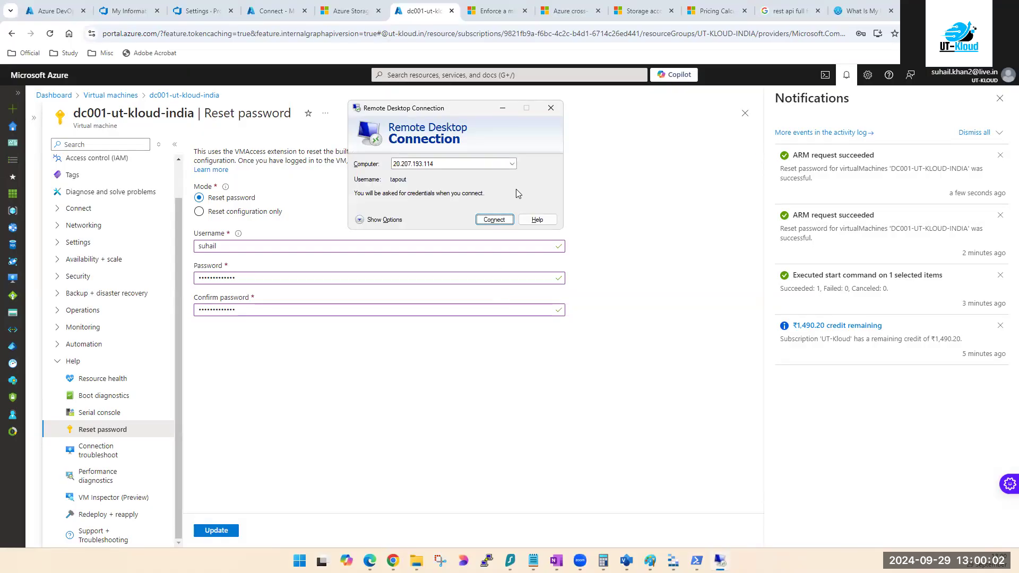
{"action": "left_click", "coordinate": [550, 108]}
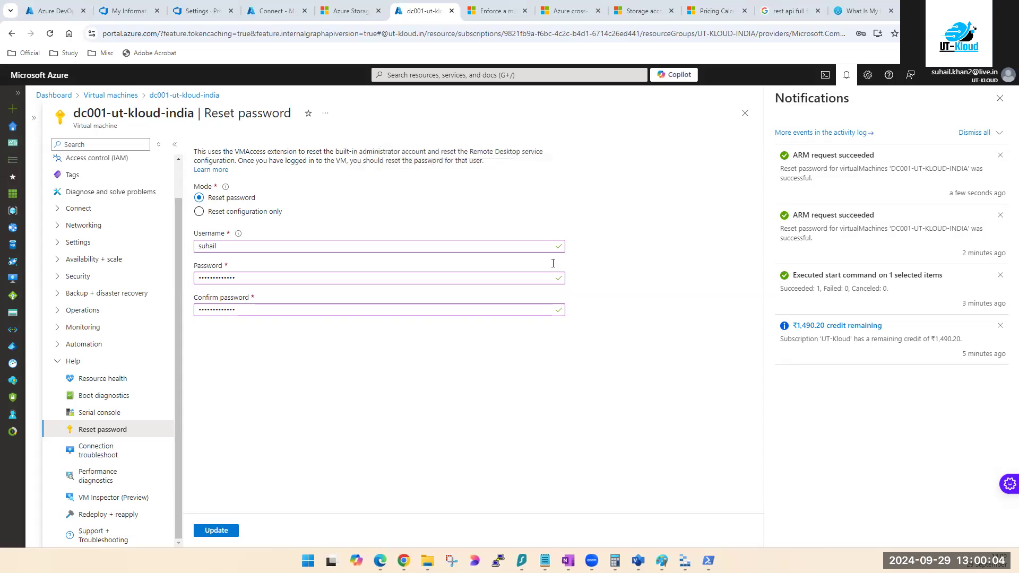
Step: Switch to the utkloudfileshare connection settings, review the Windows mount script, and show the Linux and macOS scripts
{"action": "left_click", "coordinate": [272, 11]}
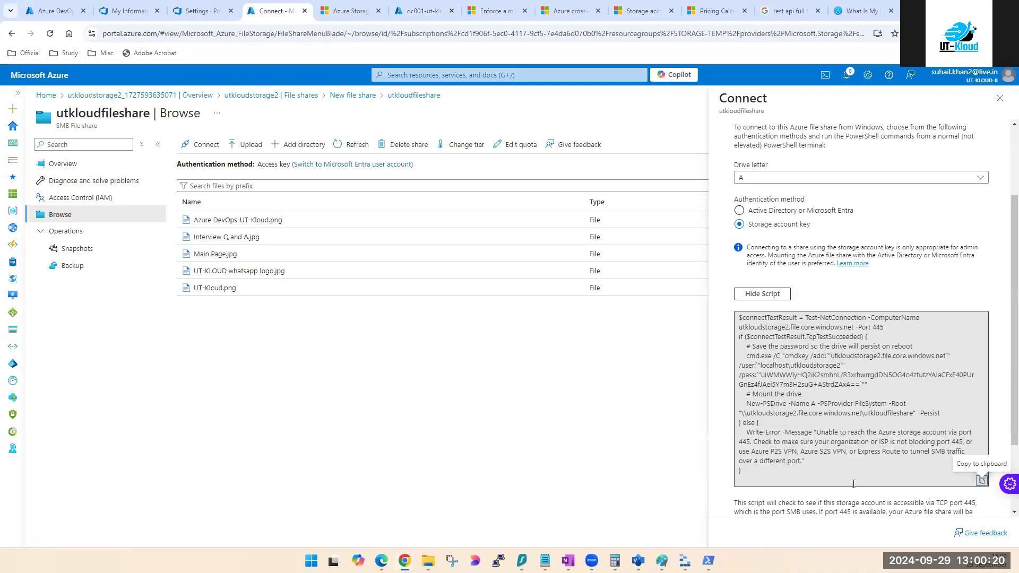
{"action": "left_click", "coordinate": [792, 453]}
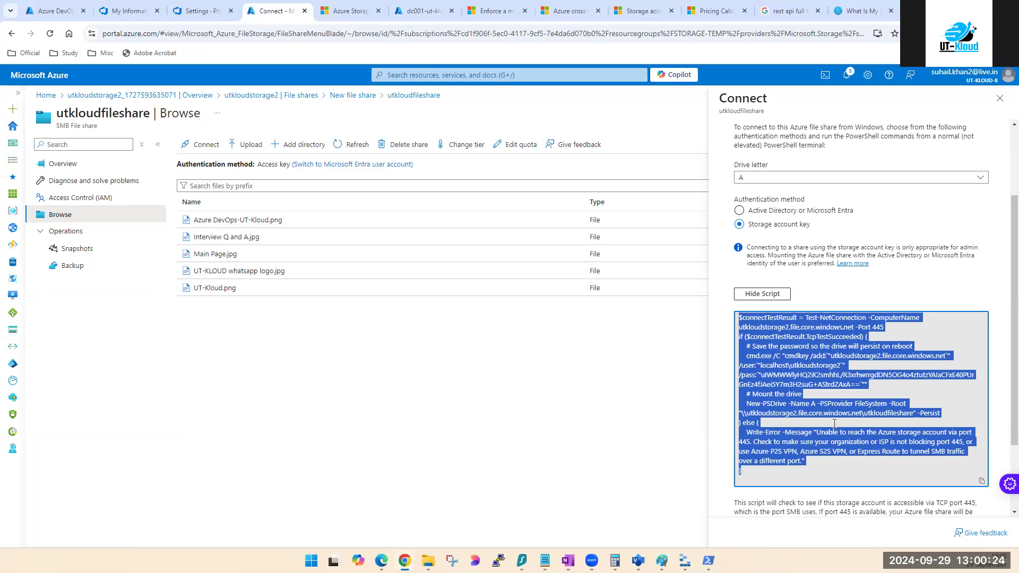
{"action": "scroll", "coordinate": [834, 423], "scroll_direction": "down", "scroll_amount": 1}
{"action": "scroll", "coordinate": [796, 318], "scroll_direction": "up", "scroll_amount": 3}
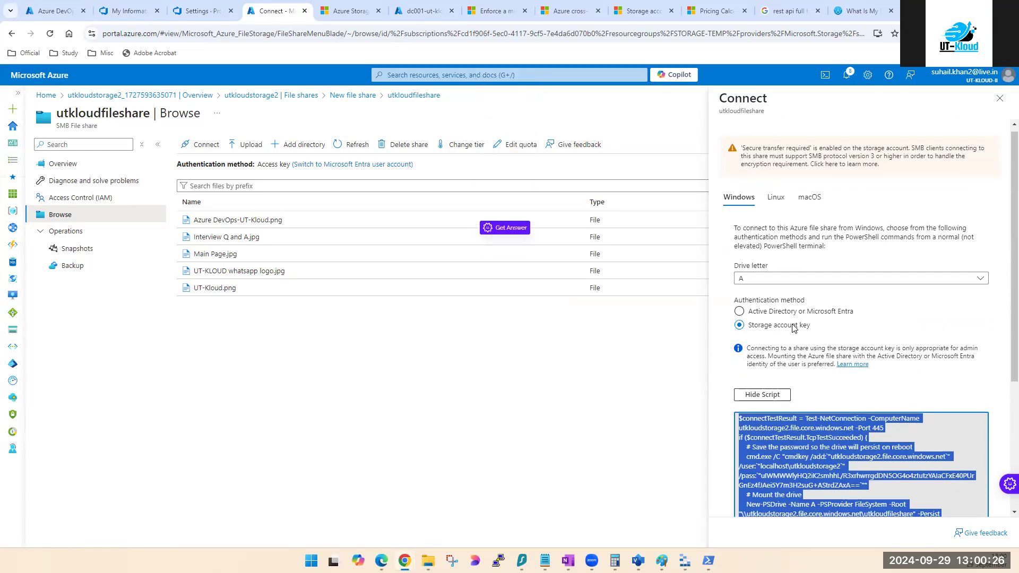
{"action": "left_click", "coordinate": [776, 204]}
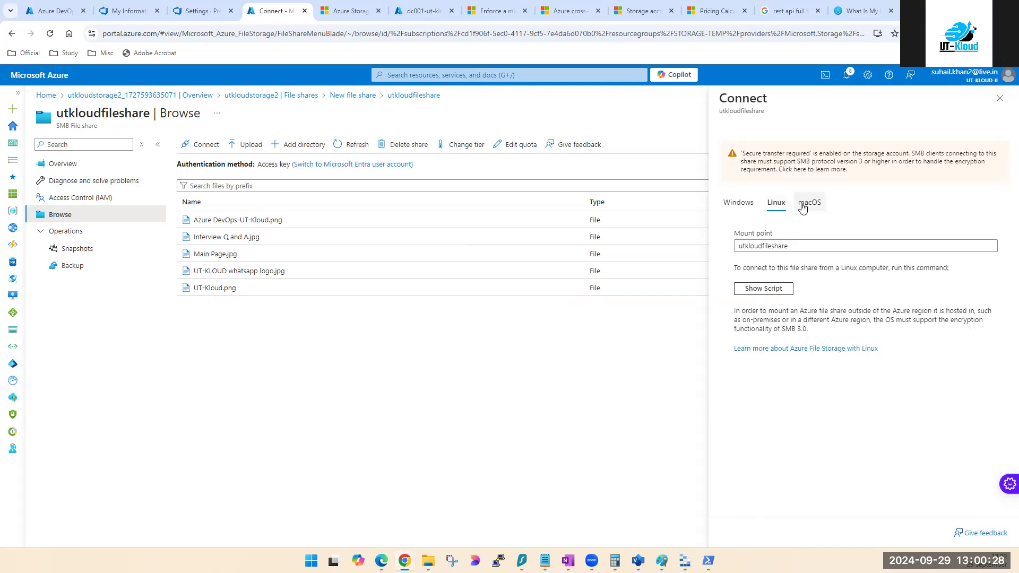
{"action": "left_click", "coordinate": [769, 289]}
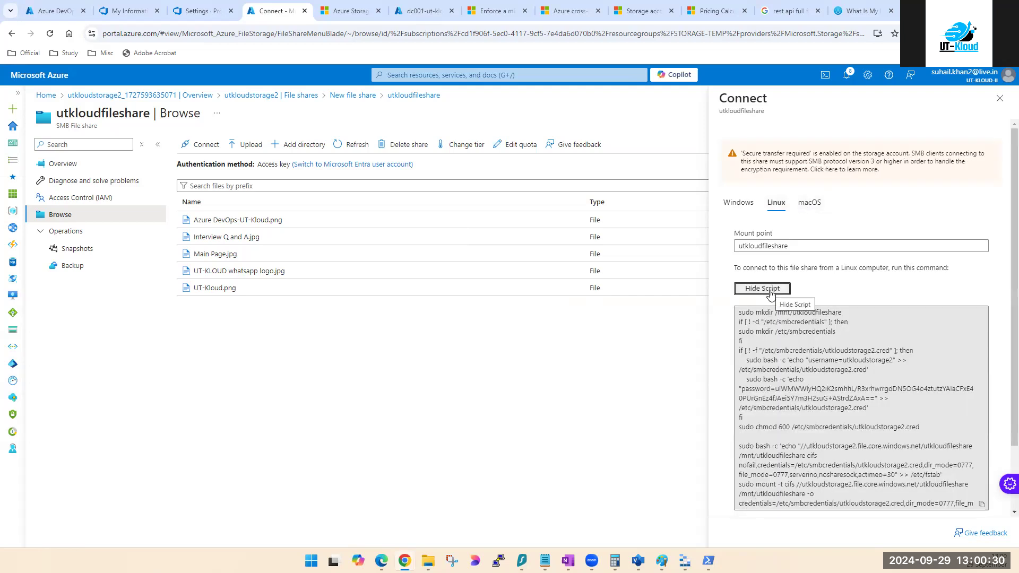
{"action": "left_click", "coordinate": [809, 202]}
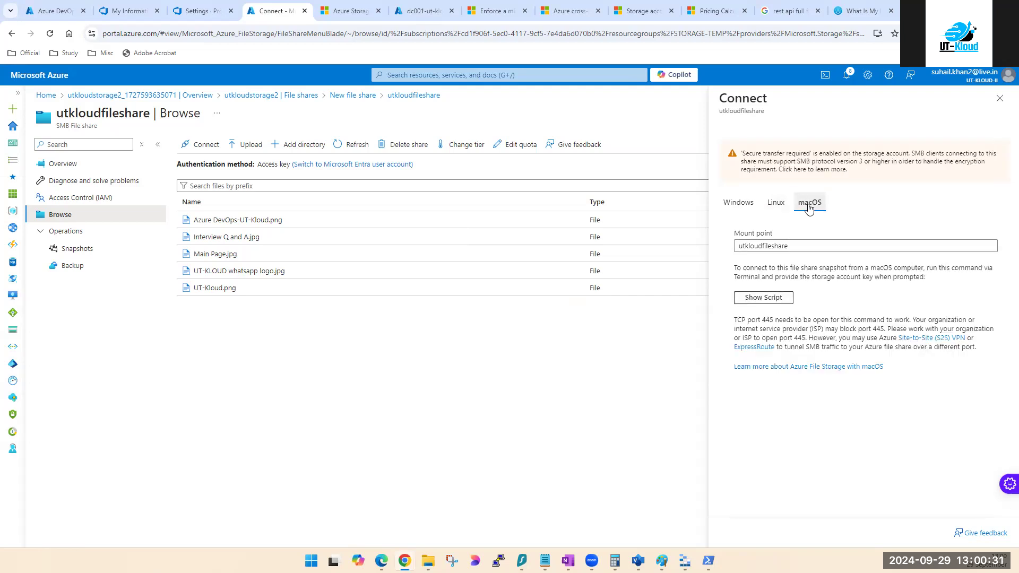
{"action": "left_click", "coordinate": [770, 297]}
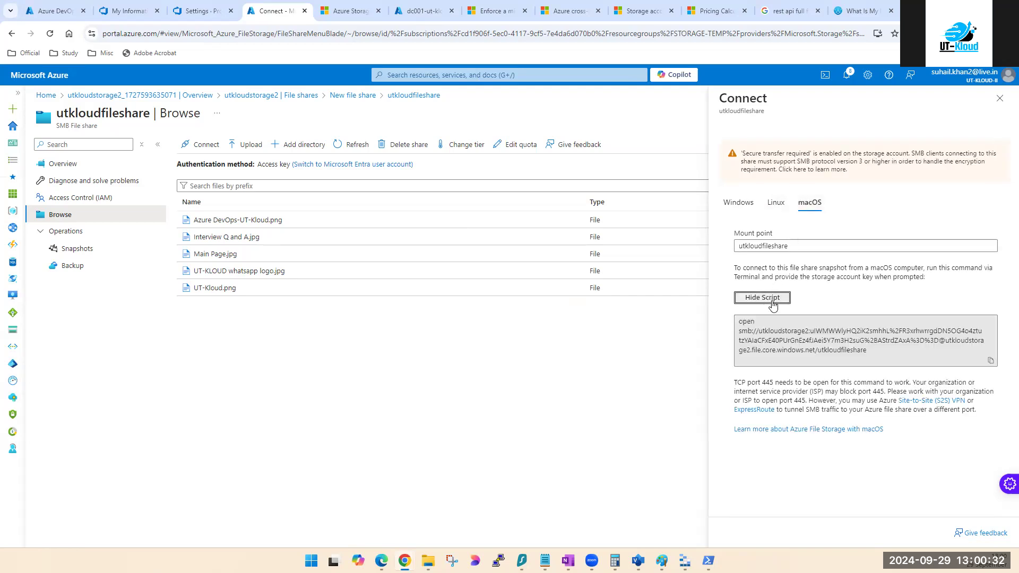
Step: Copy the macOS mount script, show the Linux script again, and return to the utkloudstorage2 file shares list
{"action": "left_click", "coordinate": [991, 362]}
{"action": "left_click", "coordinate": [776, 202]}
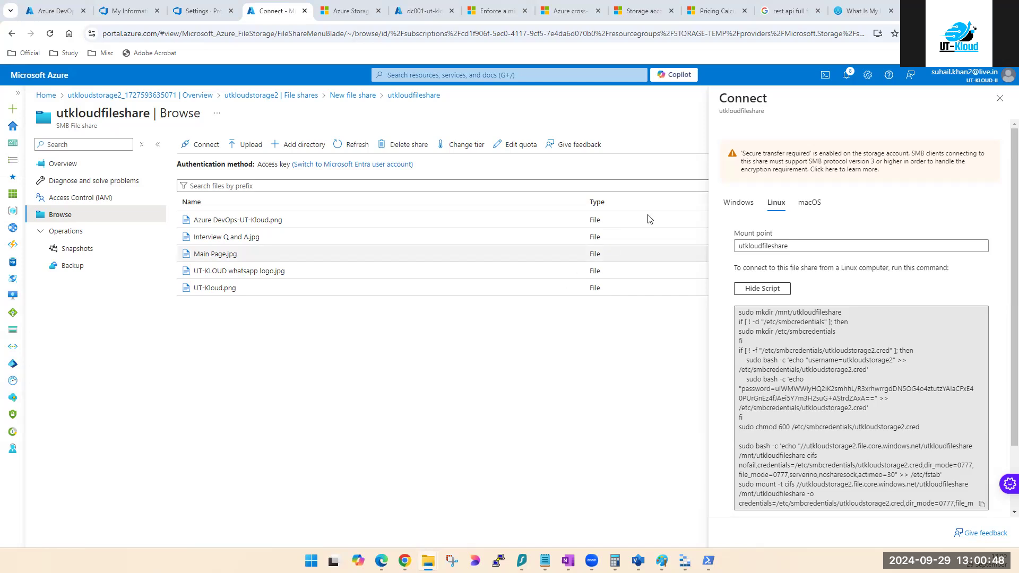
{"action": "left_click", "coordinate": [1000, 99]}
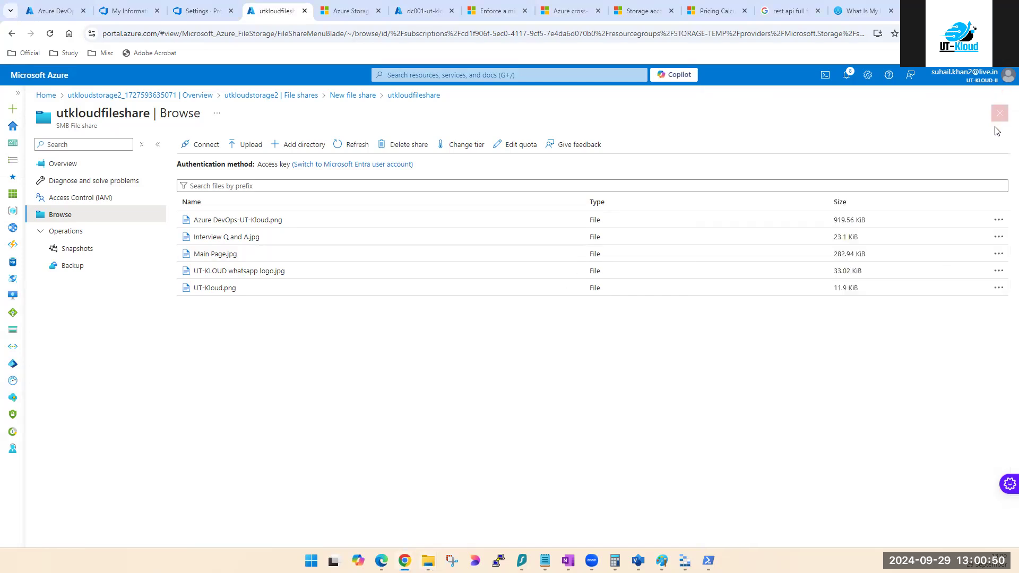
{"action": "left_click", "coordinate": [999, 112]}
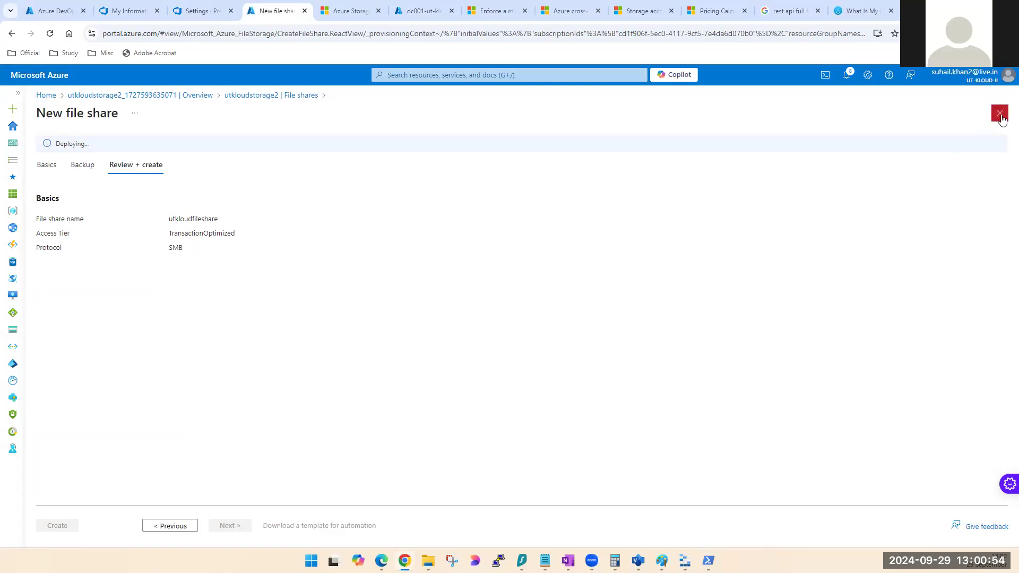
{"action": "left_click", "coordinate": [1001, 117]}
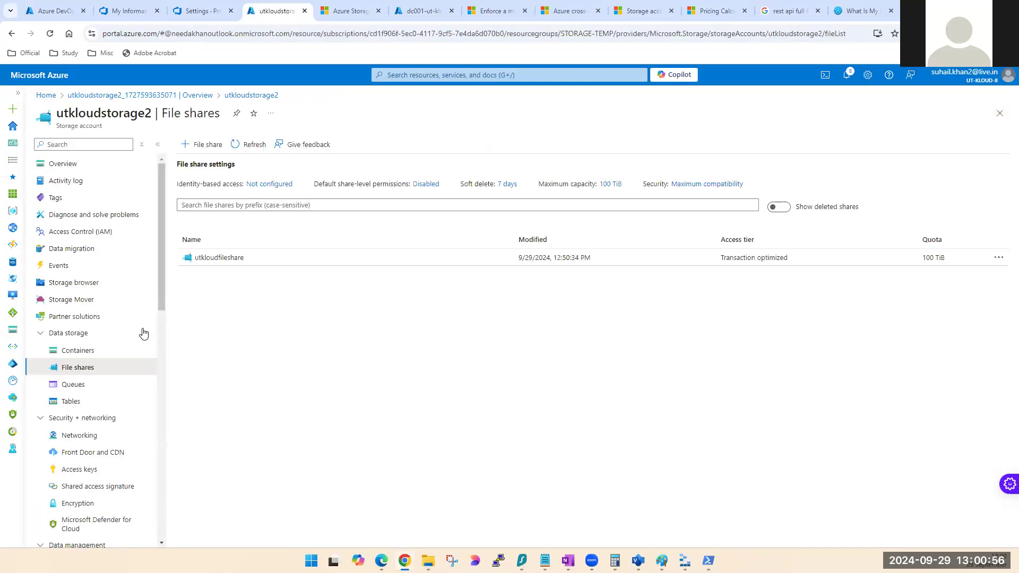
Step: Create a blob container named newcontainer in utkloudstorage2 with anonymous read access for containers and blobs
{"action": "left_click", "coordinate": [72, 353]}
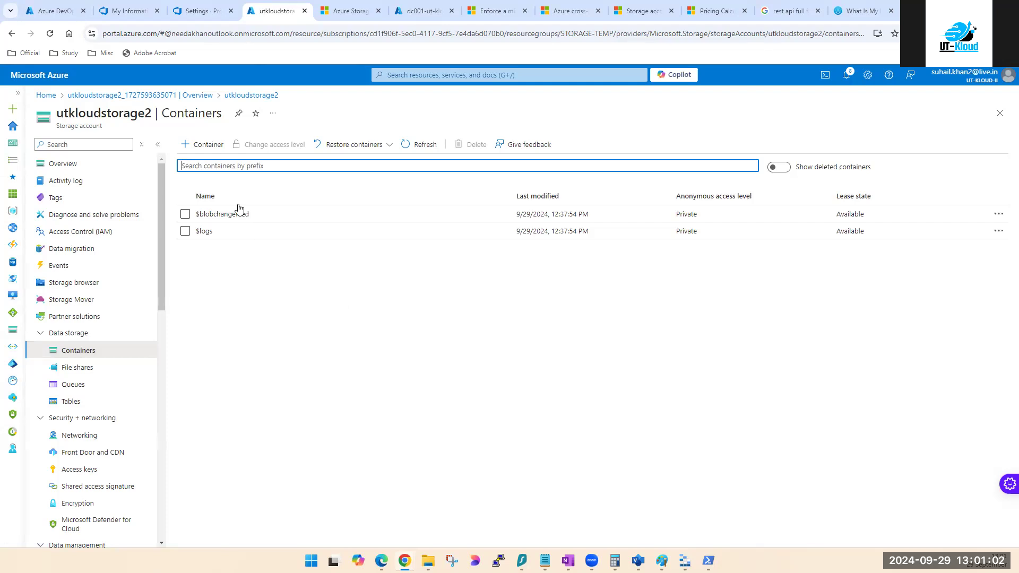
{"action": "left_click", "coordinate": [215, 156]}
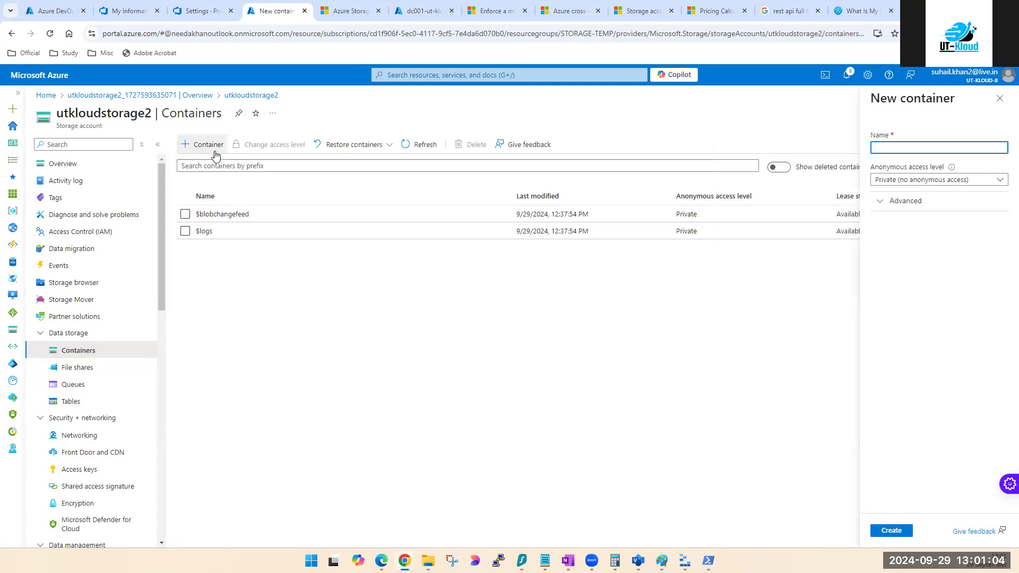
{"action": "type", "text": "newcontainer"}
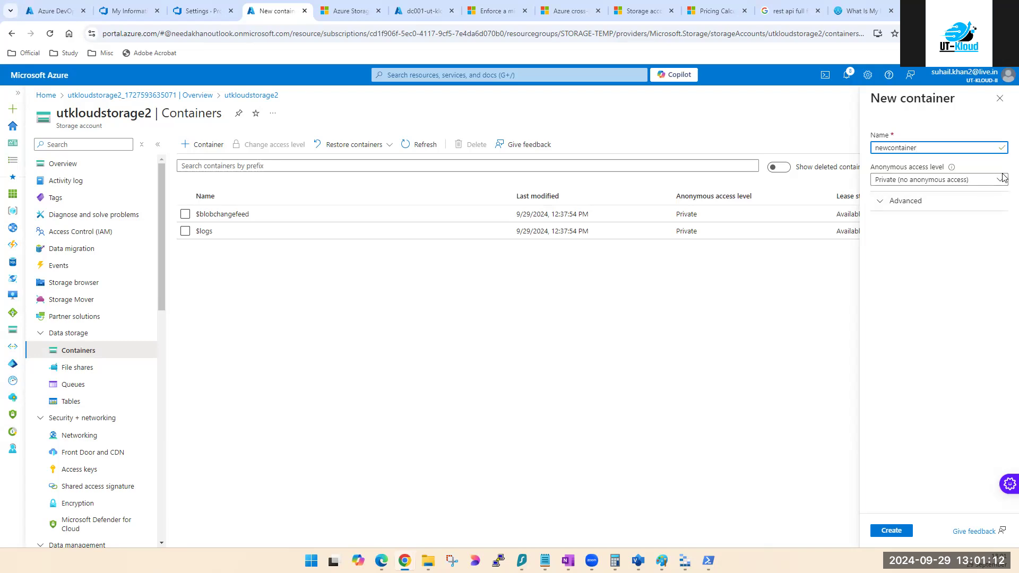
{"action": "left_click", "coordinate": [950, 190]}
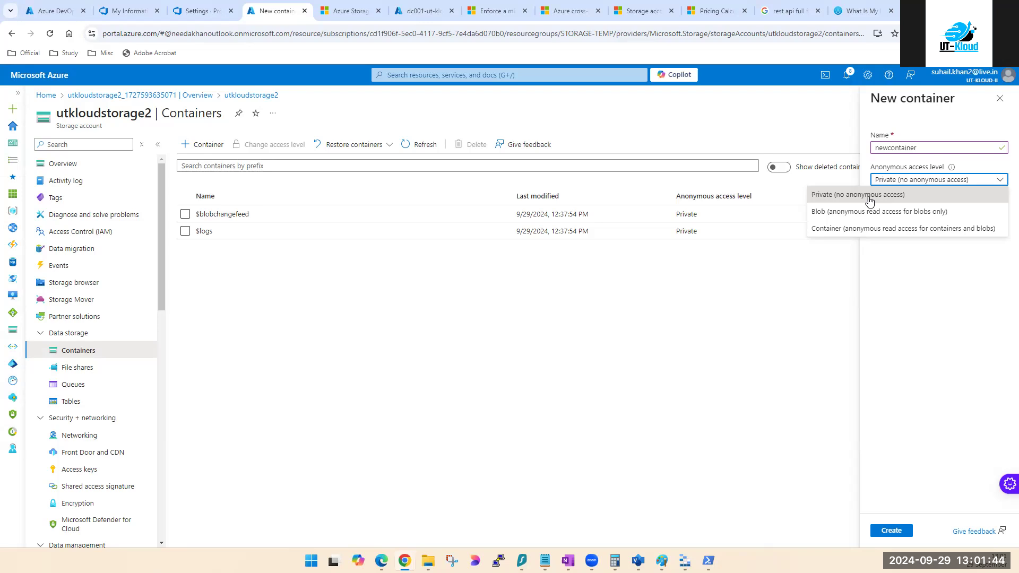
{"action": "left_click", "coordinate": [891, 229]}
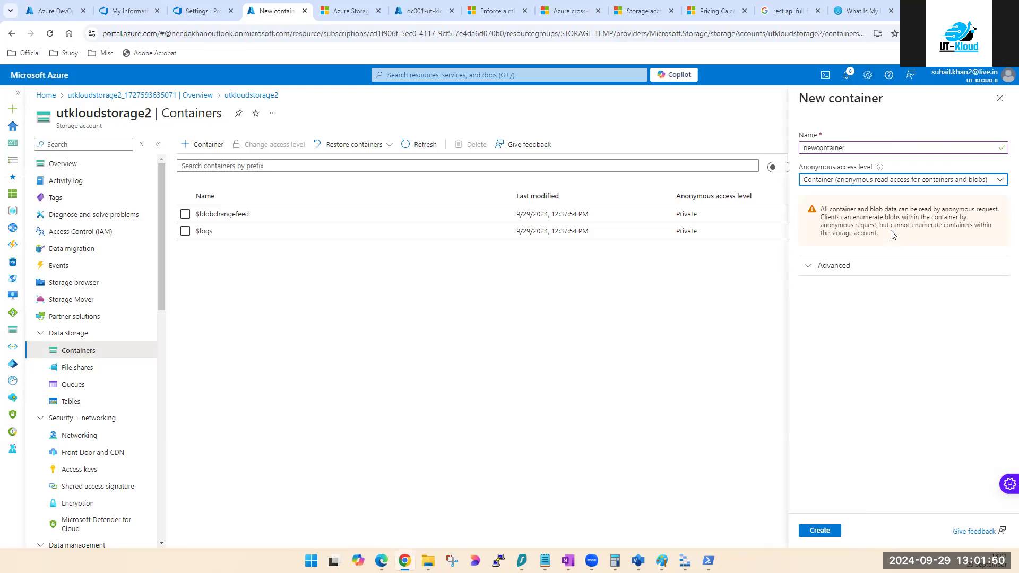
{"action": "left_click", "coordinate": [827, 268]}
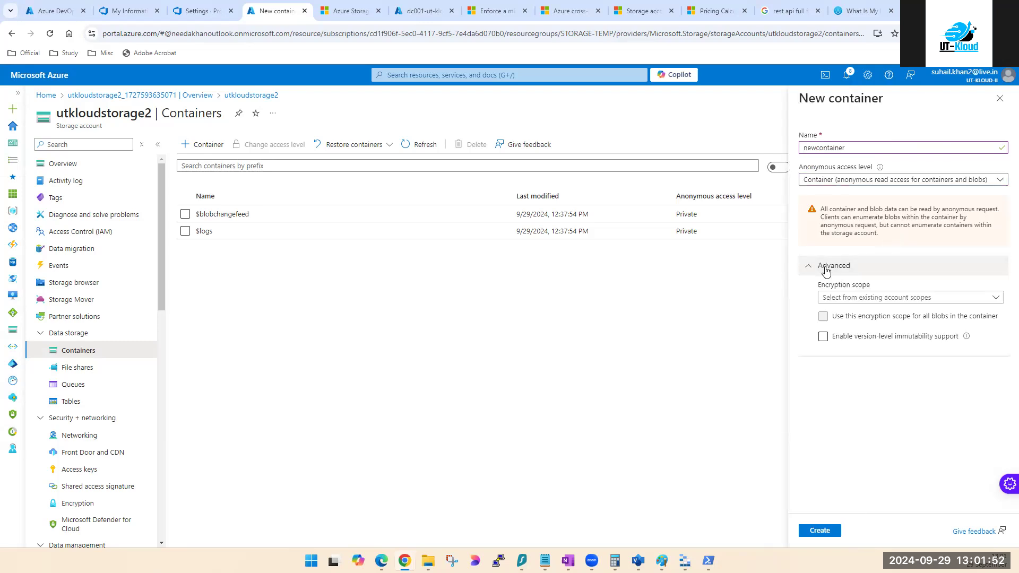
{"action": "left_click", "coordinate": [826, 268]}
{"action": "left_click", "coordinate": [817, 531]}
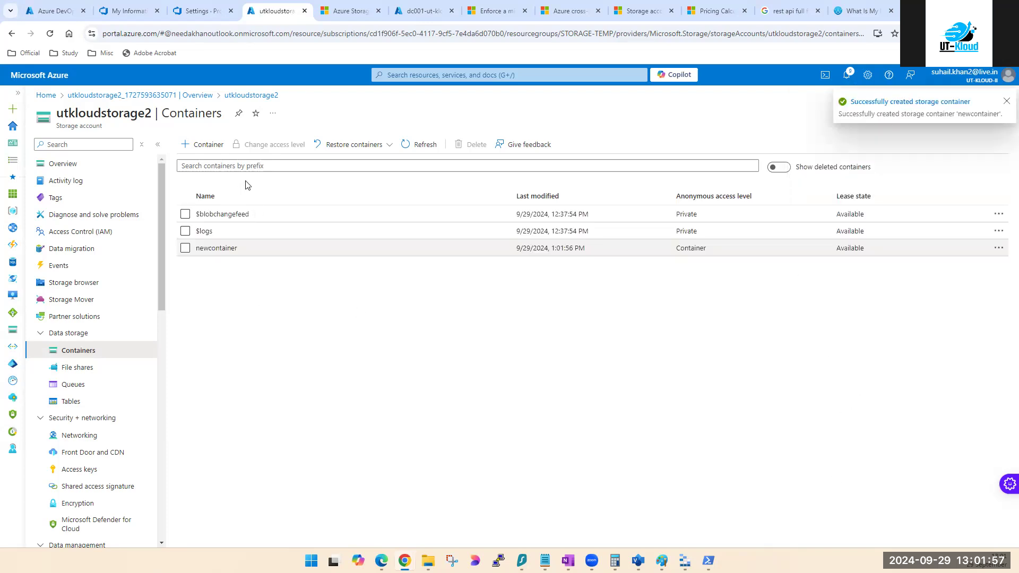
Step: Upload Azure DevOps-UT-Kloud, Interview Q and A, Main Page, UT-KLOUD whatsapp logo and UT-Kloud to newcontainer, allowing existing files to be overwritten
{"action": "left_click", "coordinate": [221, 248]}
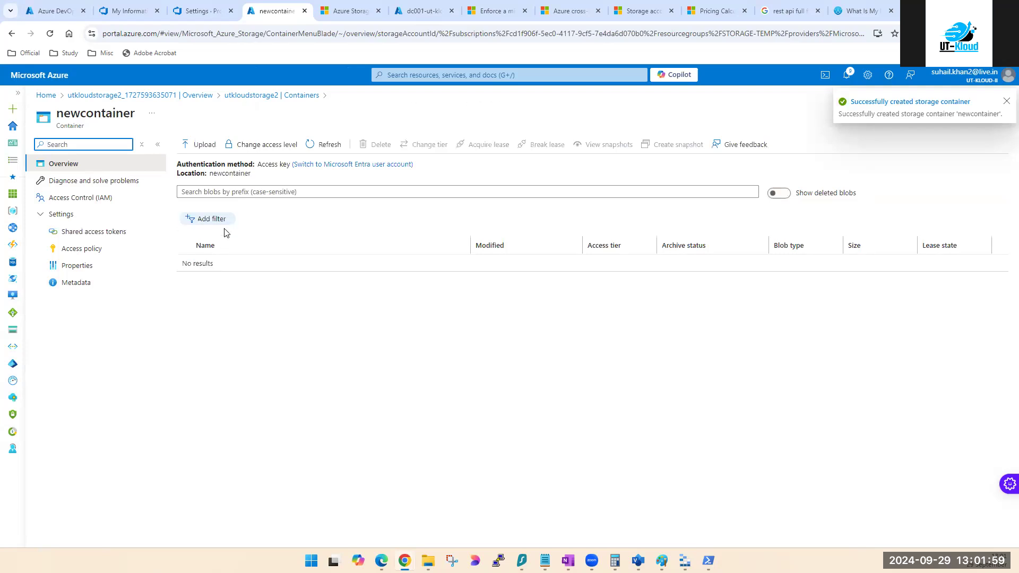
{"action": "left_click", "coordinate": [204, 145]}
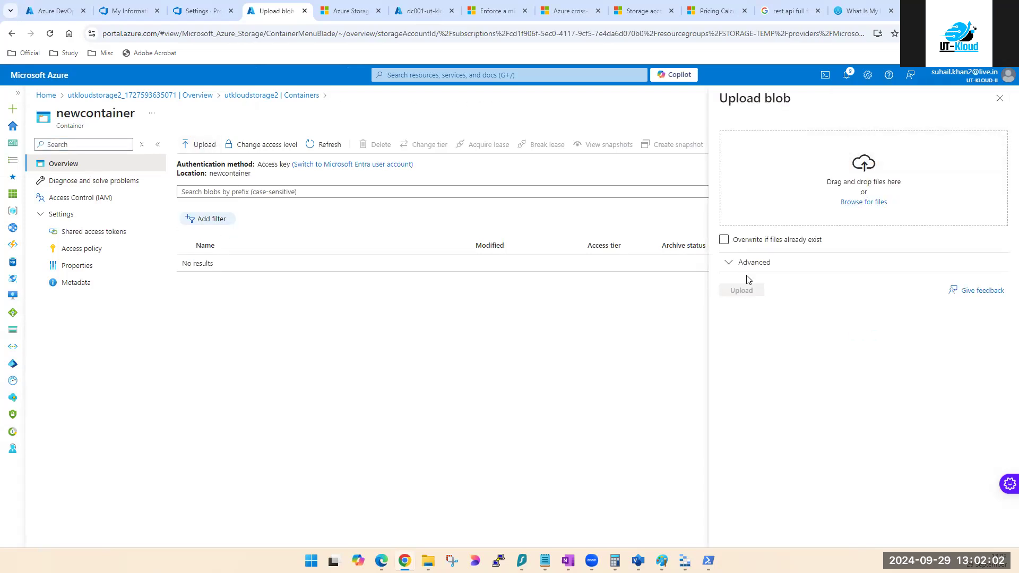
{"action": "left_click", "coordinate": [723, 240]}
{"action": "left_click", "coordinate": [863, 202]}
{"action": "left_click", "coordinate": [186, 96]}
{"action": "left_click", "coordinate": [248, 101], "text": "ctrl"}
{"action": "left_click", "coordinate": [309, 98], "text": "ctrl"}
{"action": "left_click", "coordinate": [432, 99], "text": "ctrl"}
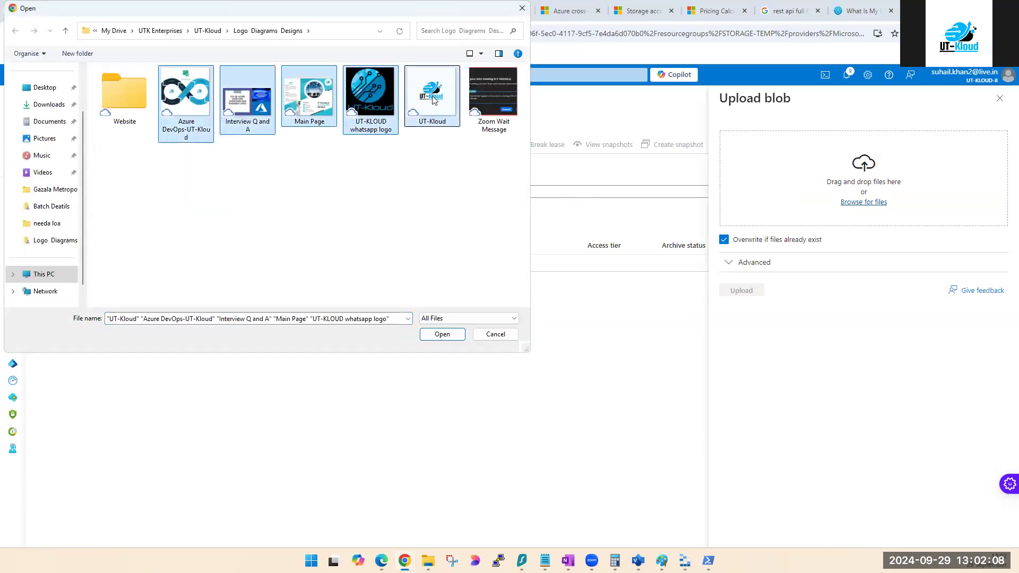
{"action": "left_click", "coordinate": [450, 337]}
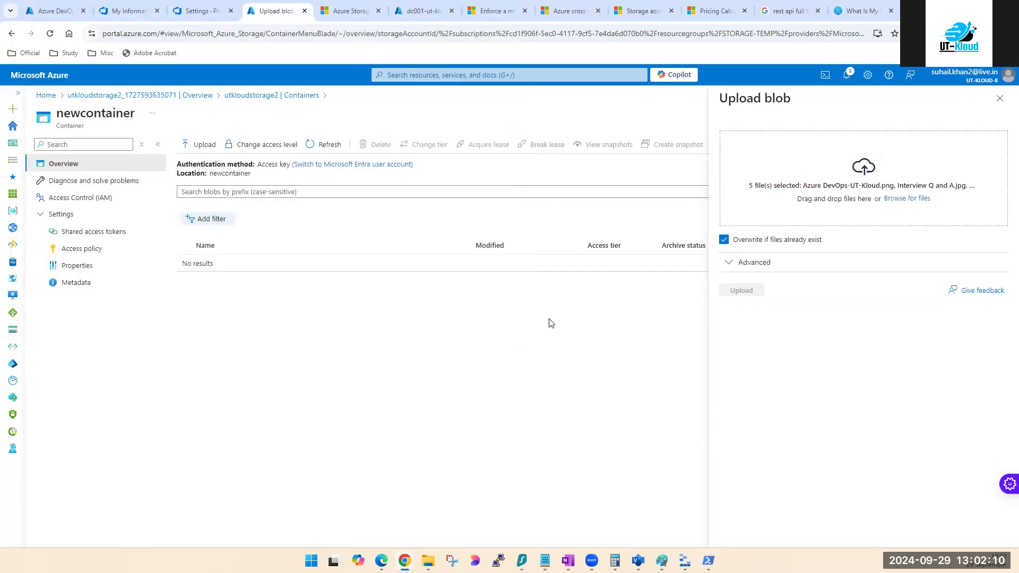
{"action": "left_click", "coordinate": [742, 293]}
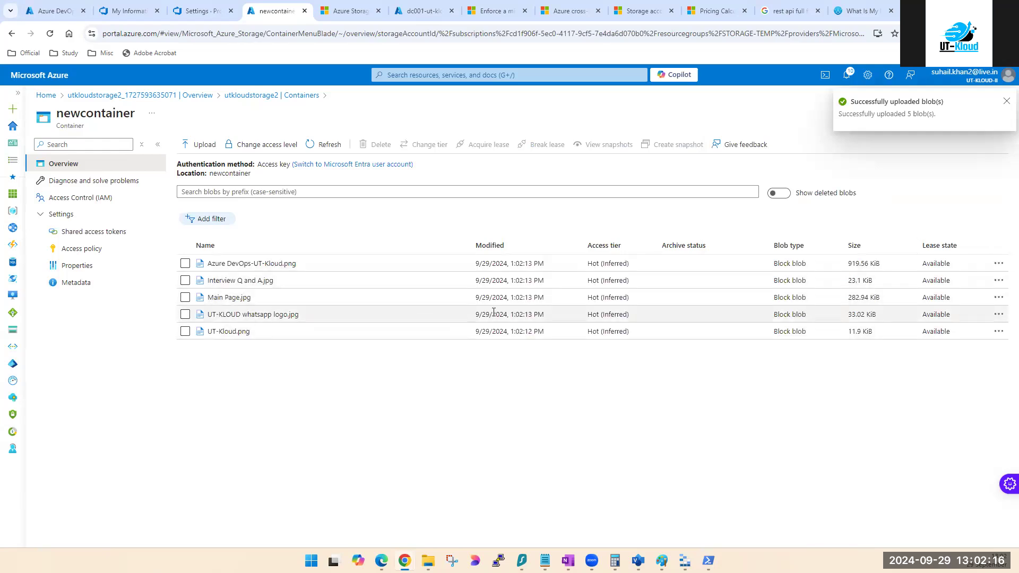
Step: Create New Text Document.txt in the Logo Diagrams Designs folder, upload it to newcontainer with overwriting allowed, and refresh the blob list
{"action": "left_click", "coordinate": [192, 145]}
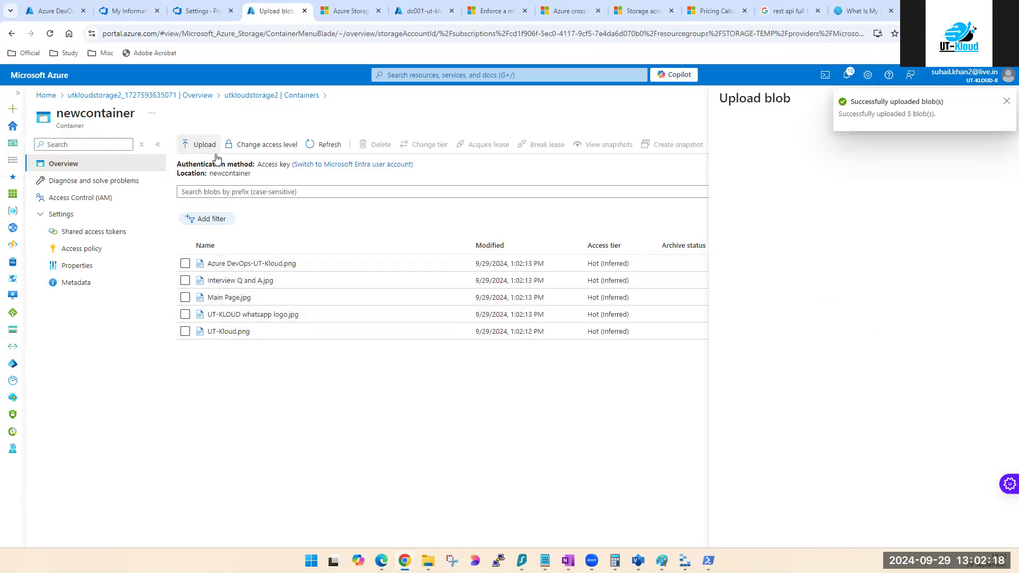
{"action": "left_click", "coordinate": [851, 203]}
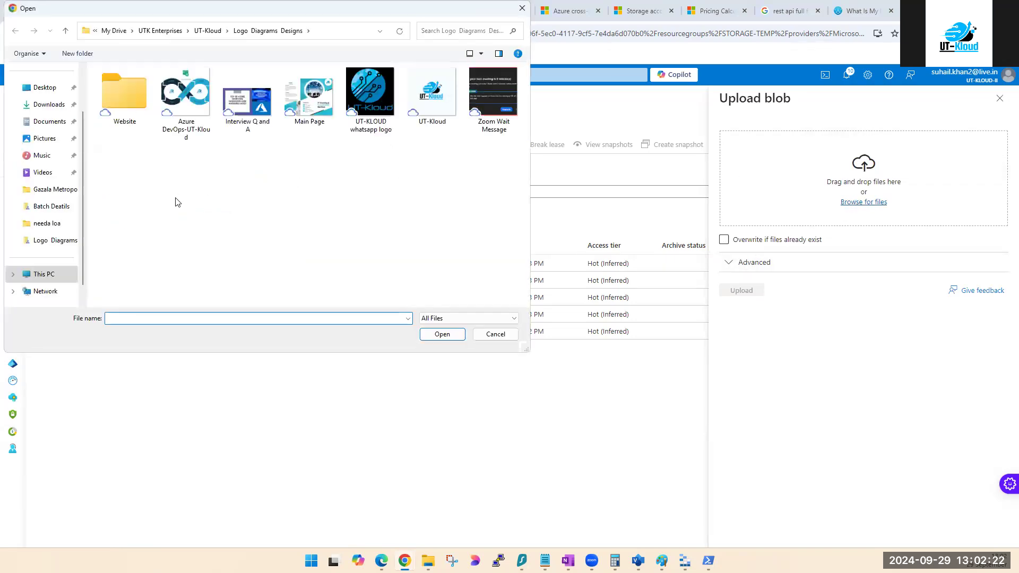
{"action": "right_click", "coordinate": [176, 200]}
{"action": "mouse_move", "coordinate": [218, 299]}
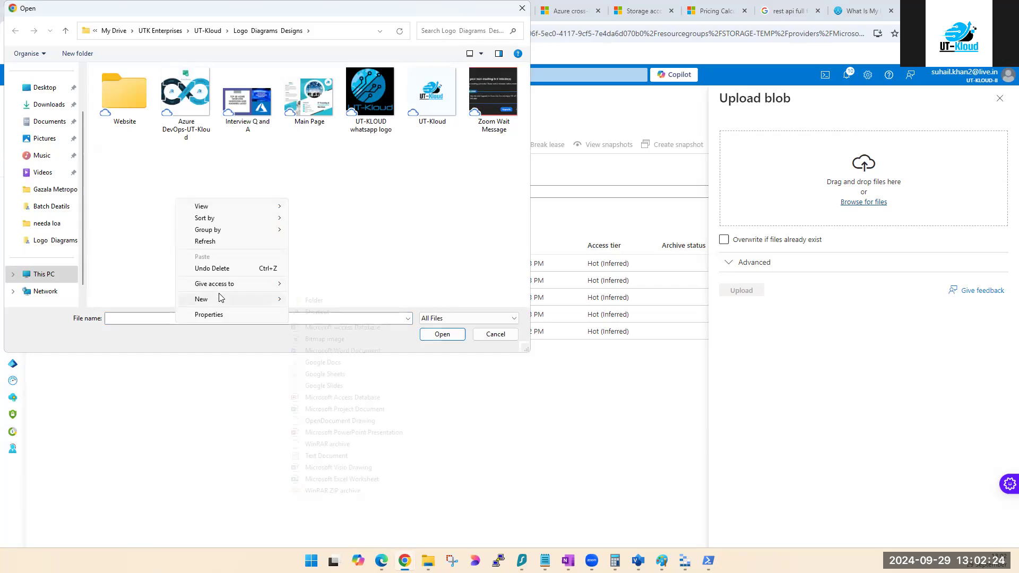
{"action": "left_click", "coordinate": [324, 455]}
{"action": "left_click", "coordinate": [185, 226]}
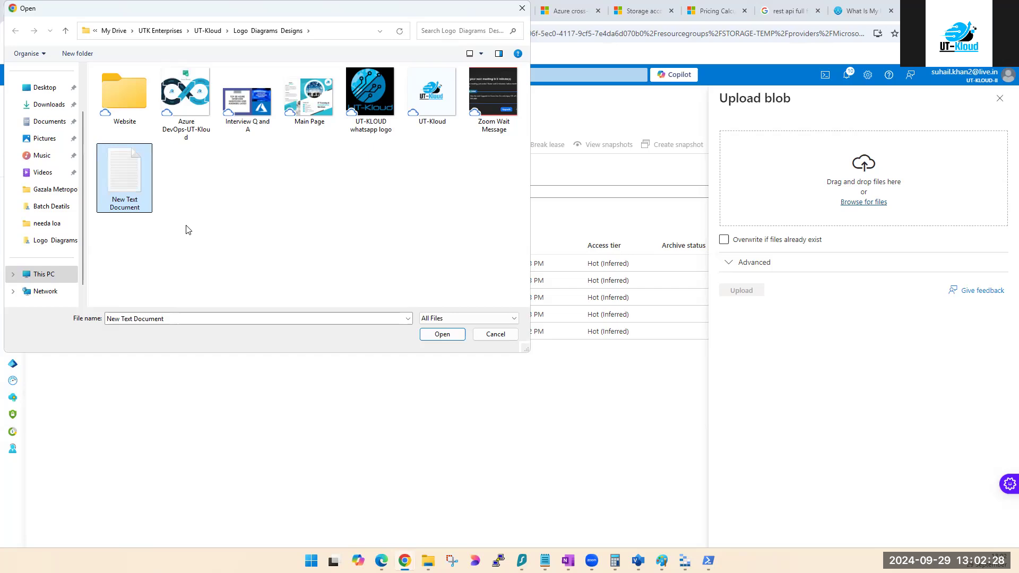
{"action": "left_click", "coordinate": [129, 188]}
{"action": "left_click", "coordinate": [442, 335]}
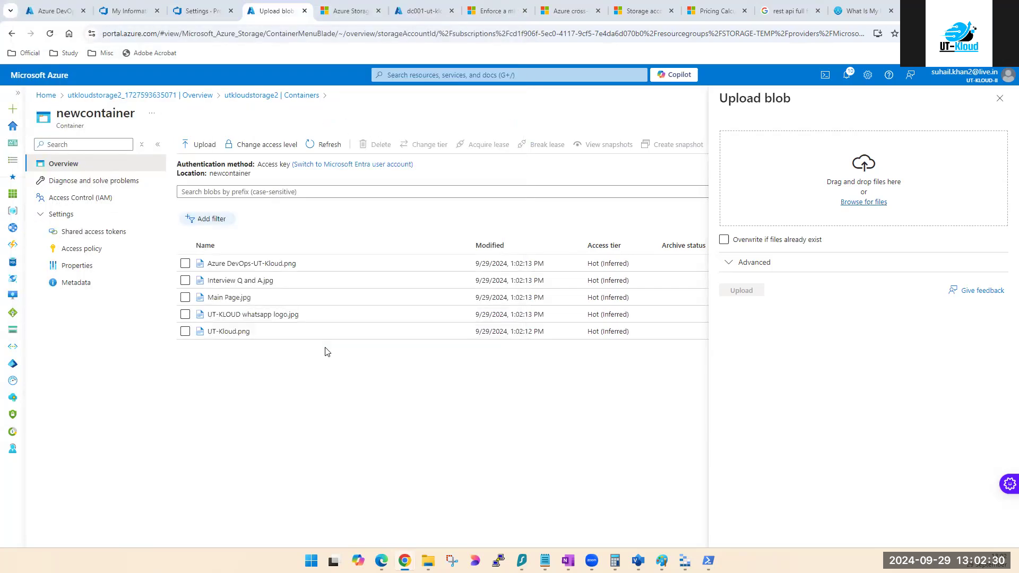
{"action": "left_click", "coordinate": [725, 240]}
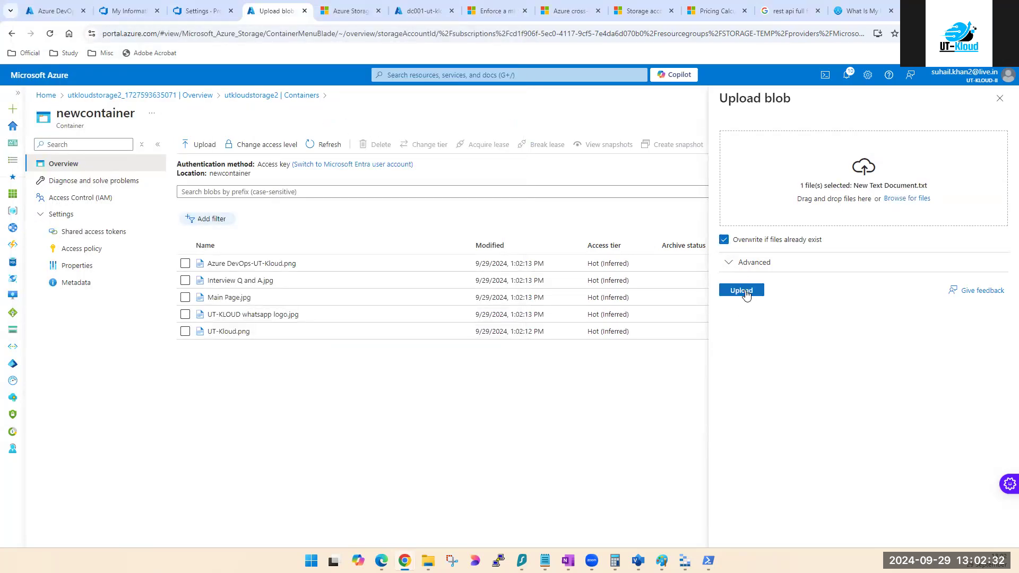
{"action": "left_click", "coordinate": [742, 291]}
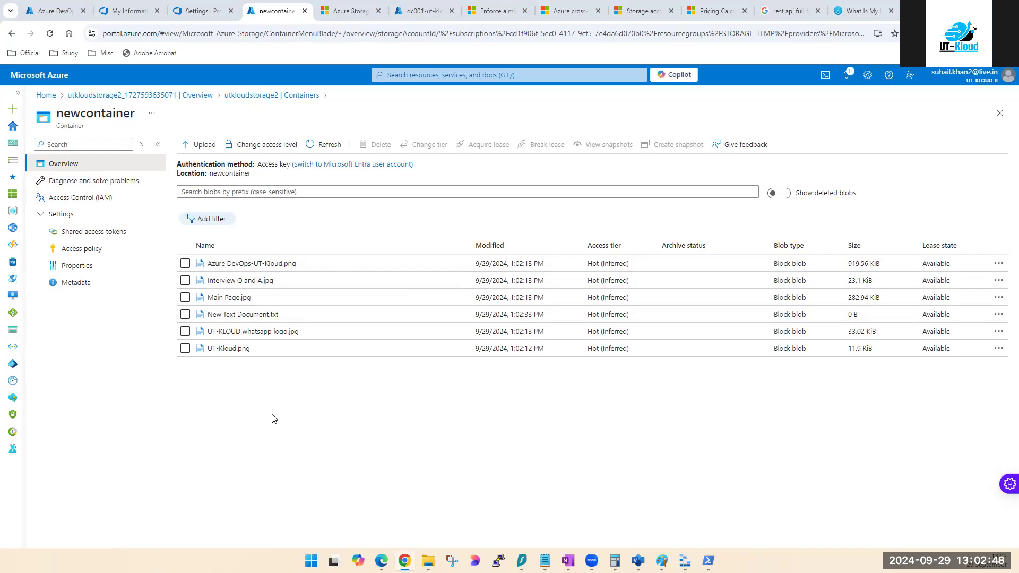
{"action": "left_click", "coordinate": [325, 145]}
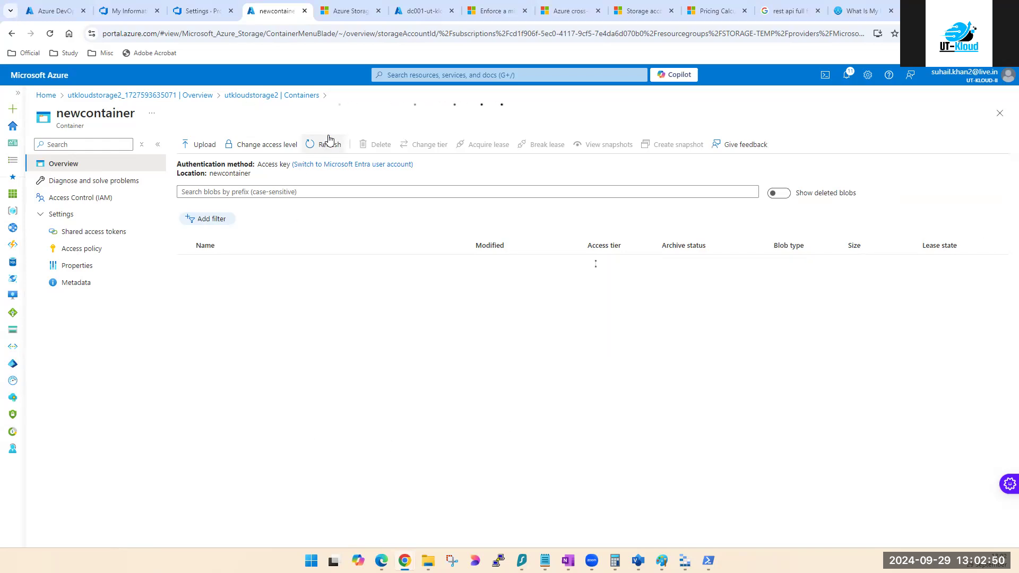
Step: Copy the URL of Azure DevOps-UT-Kloud.png, test it in an Incognito window, and return to newcontainer's blob list
{"action": "left_click", "coordinate": [263, 264]}
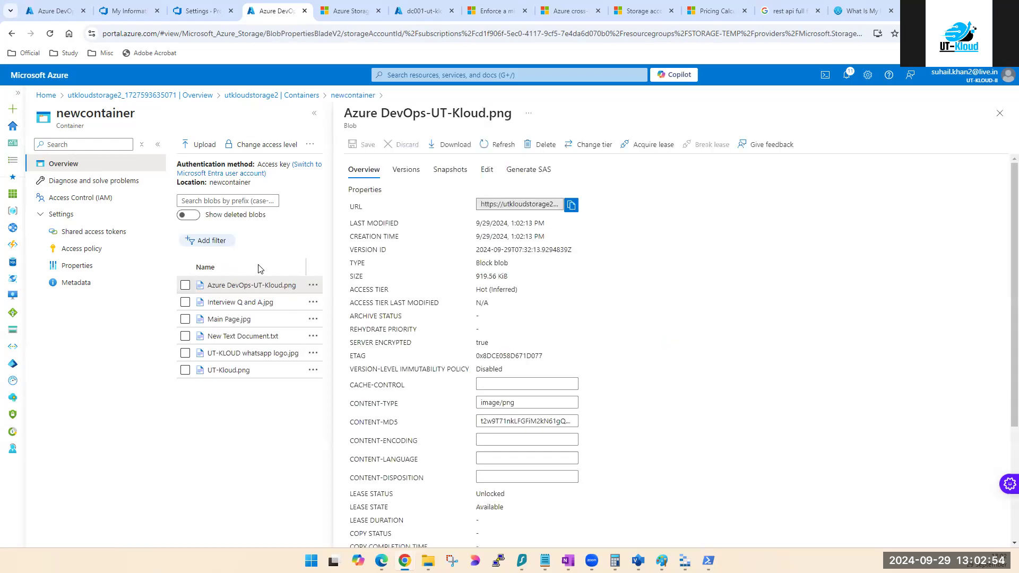
{"action": "left_click", "coordinate": [572, 208]}
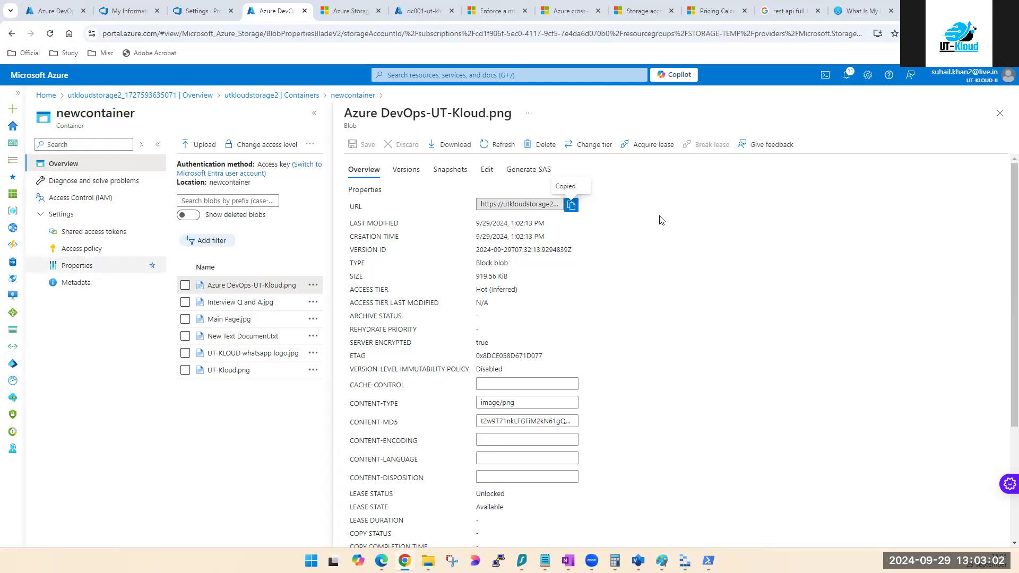
{"action": "left_click", "coordinate": [1008, 33]}
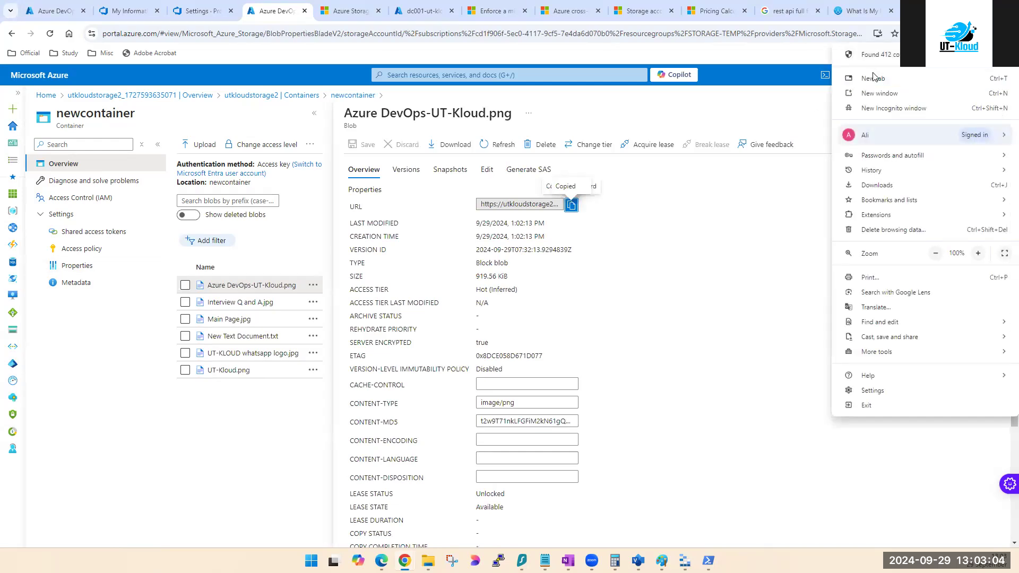
{"action": "left_click", "coordinate": [890, 108]}
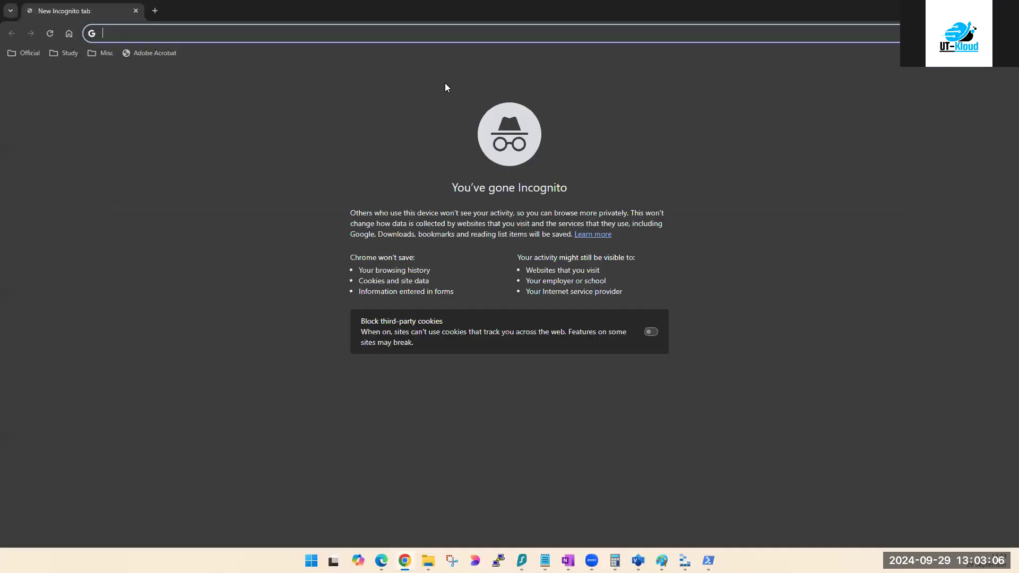
{"action": "key", "text": "ctrl+v"}
{"action": "key", "text": "Return"}
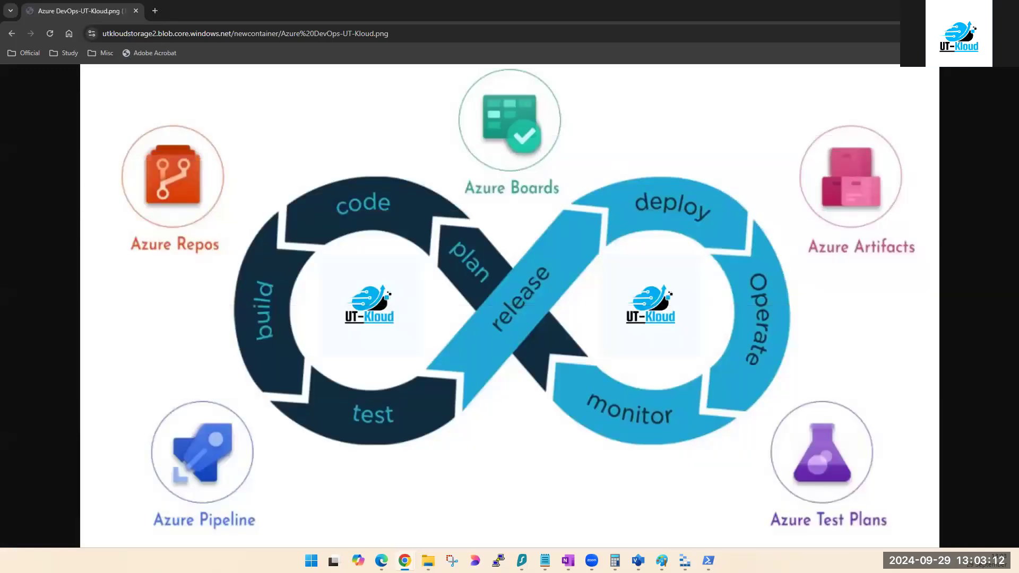
{"action": "left_click", "coordinate": [1007, 9]}
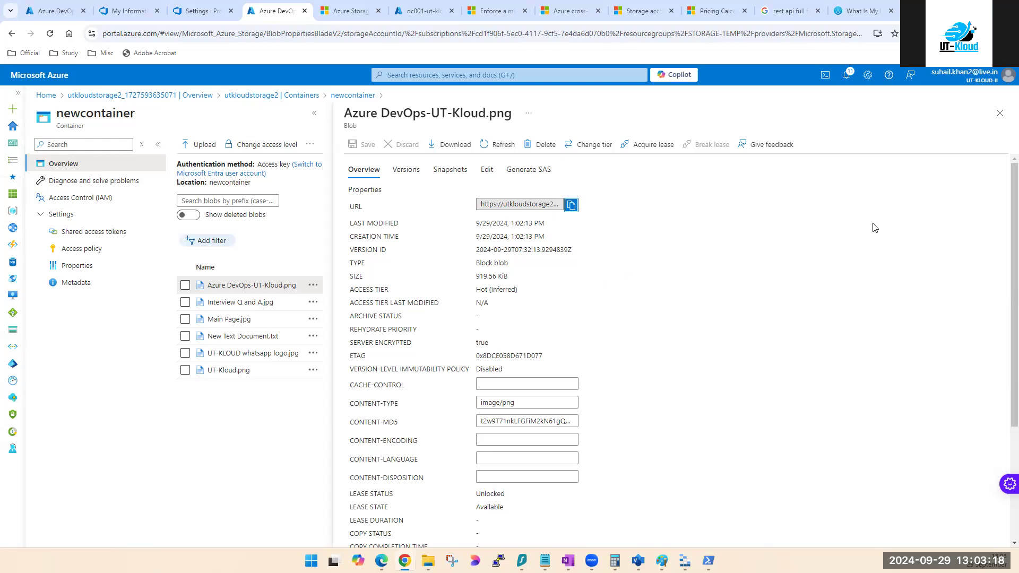
{"action": "left_click", "coordinate": [1000, 113]}
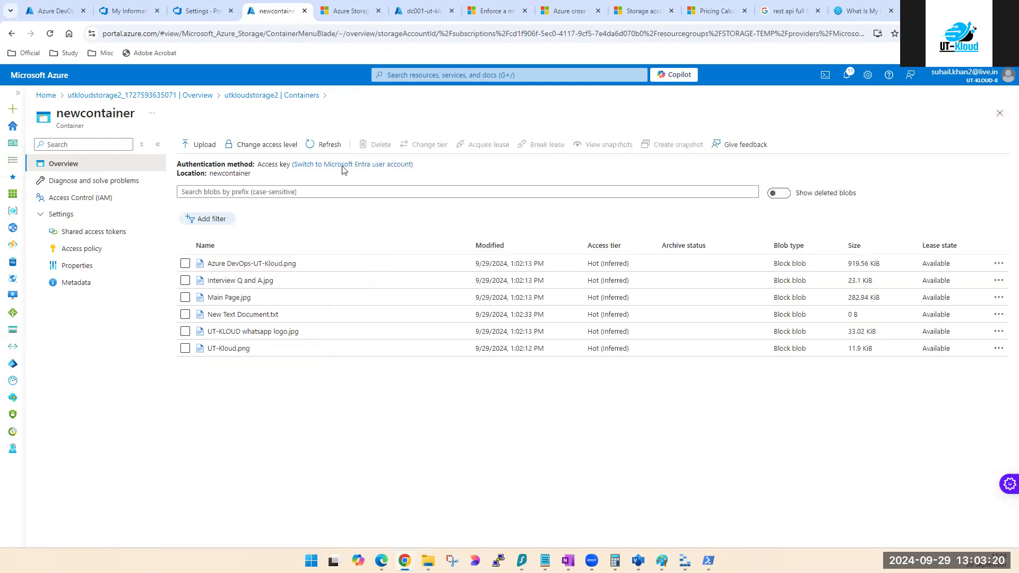
Step: Refresh newcontainer's blob list and copy the URL of Azure DevOps-UT-Kloud.png from its properties
{"action": "left_click", "coordinate": [325, 147]}
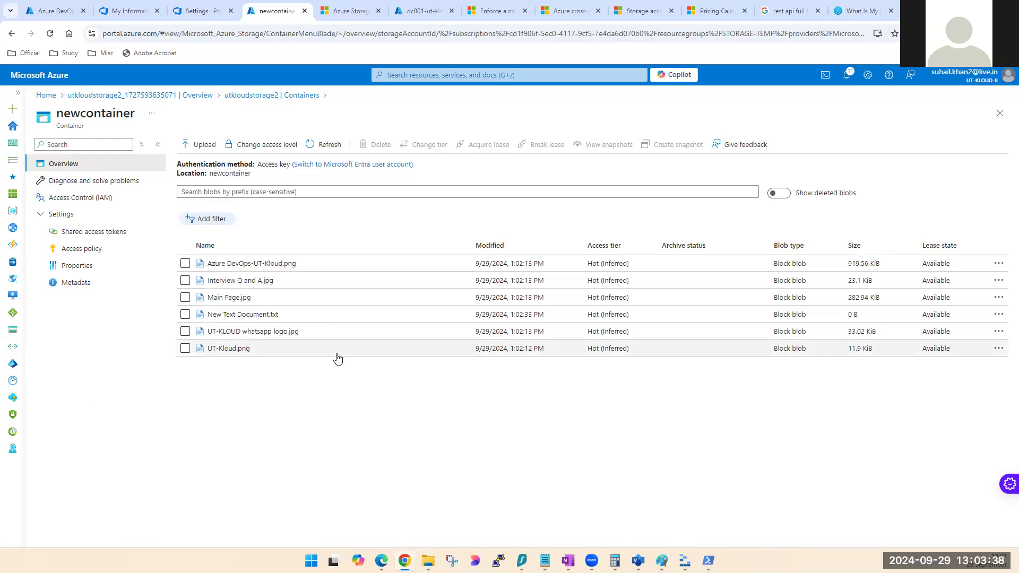
{"action": "left_click", "coordinate": [244, 315]}
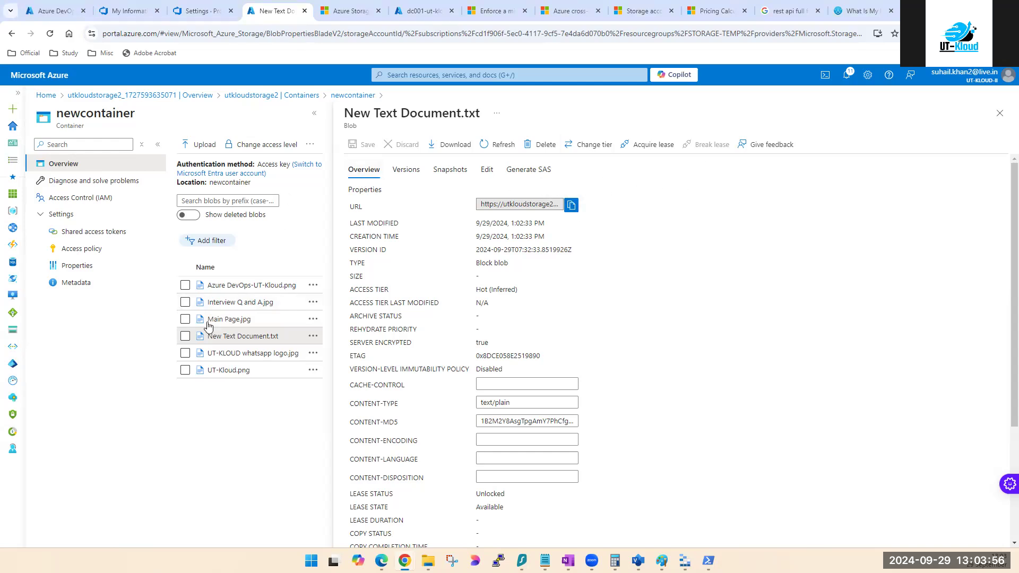
{"action": "left_click", "coordinate": [252, 289]}
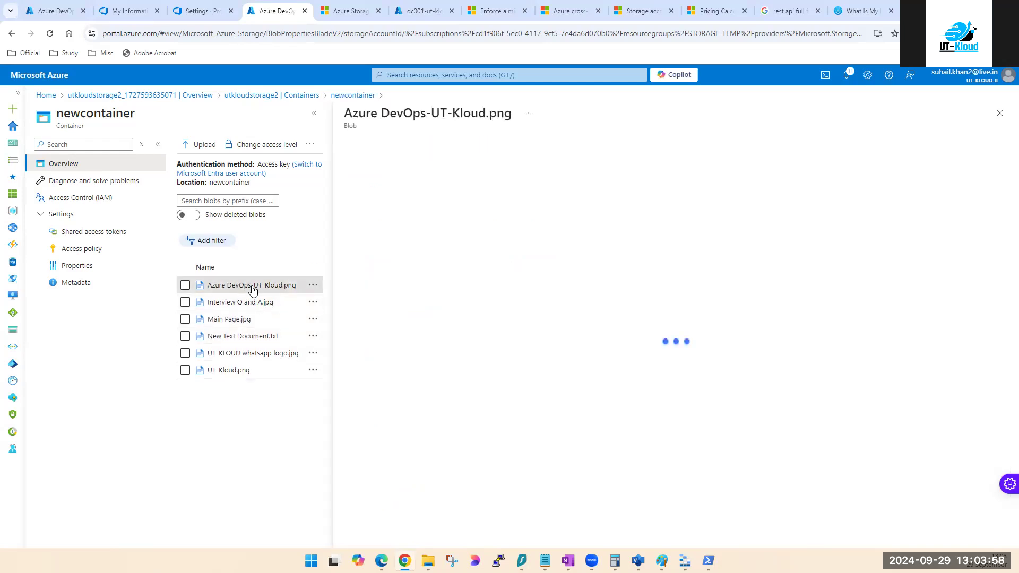
{"action": "left_click", "coordinate": [572, 207]}
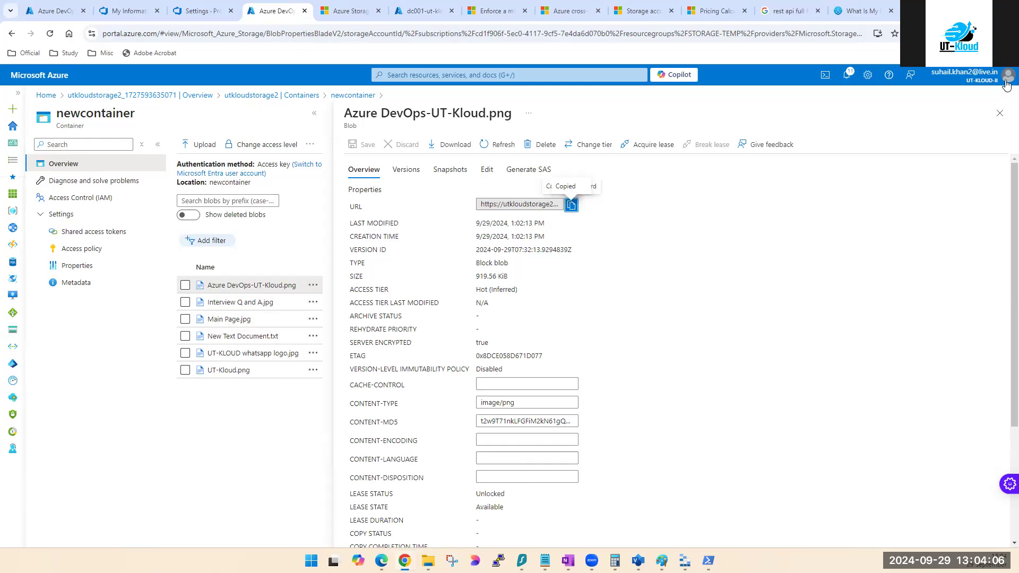
Step: Test the copied Azure DevOps-UT-Kloud.png URL in a new Incognito window and return to the blob's properties in the portal
{"action": "left_click", "coordinate": [1008, 33]}
{"action": "left_click", "coordinate": [914, 108]}
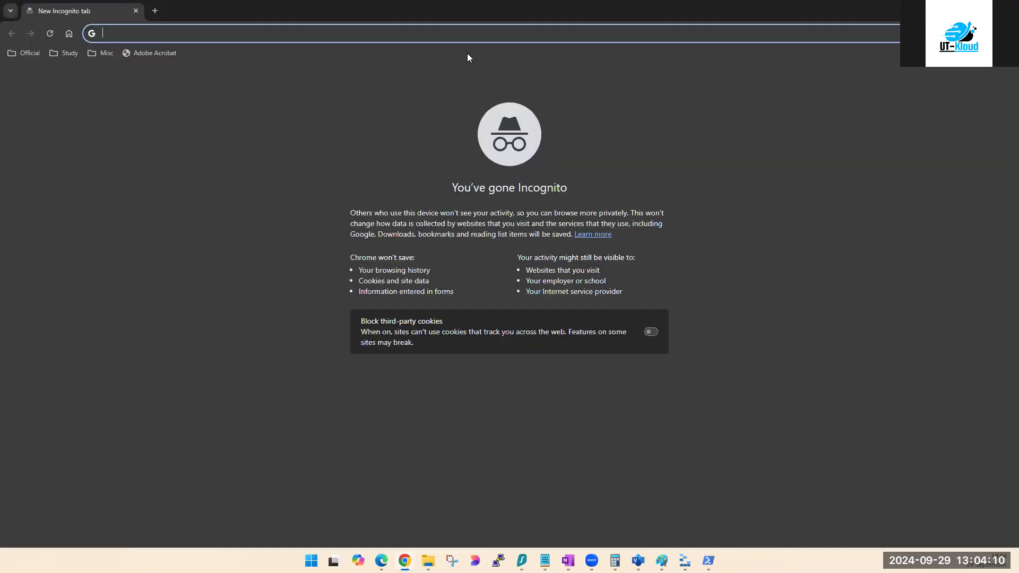
{"action": "key", "text": "ctrl+v"}
{"action": "key", "text": "Return"}
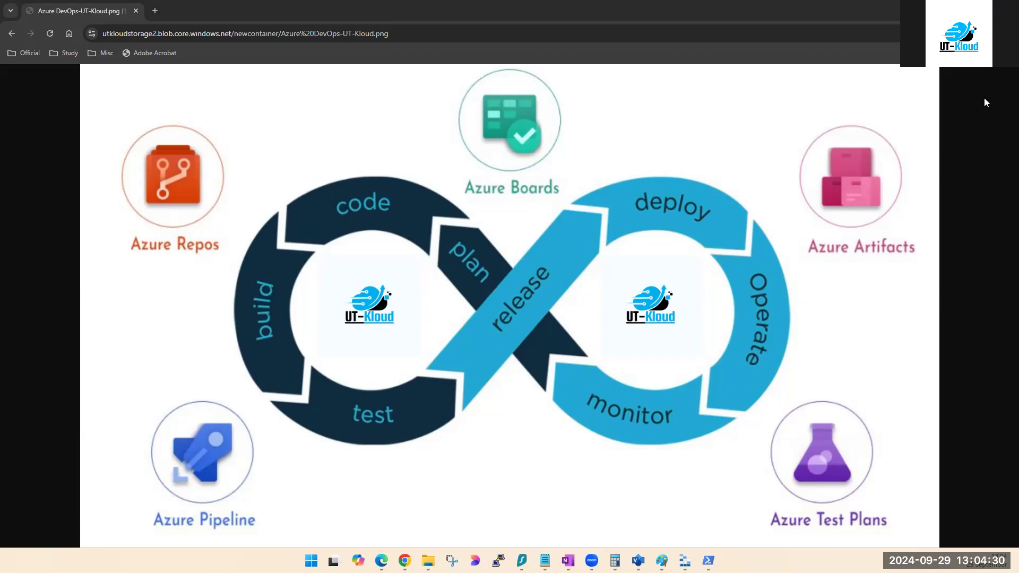
{"action": "key", "text": "alt+Tab"}
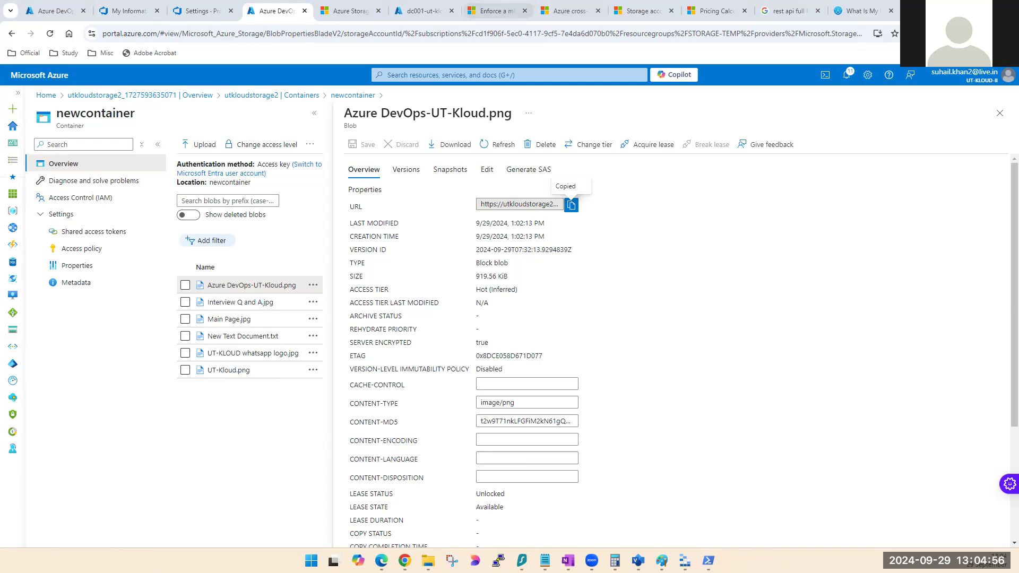
Step: Load the same image URL again in another fresh Incognito window, and switch back to the Azure portal
{"action": "left_click", "coordinate": [1008, 33]}
{"action": "left_click", "coordinate": [998, 109]}
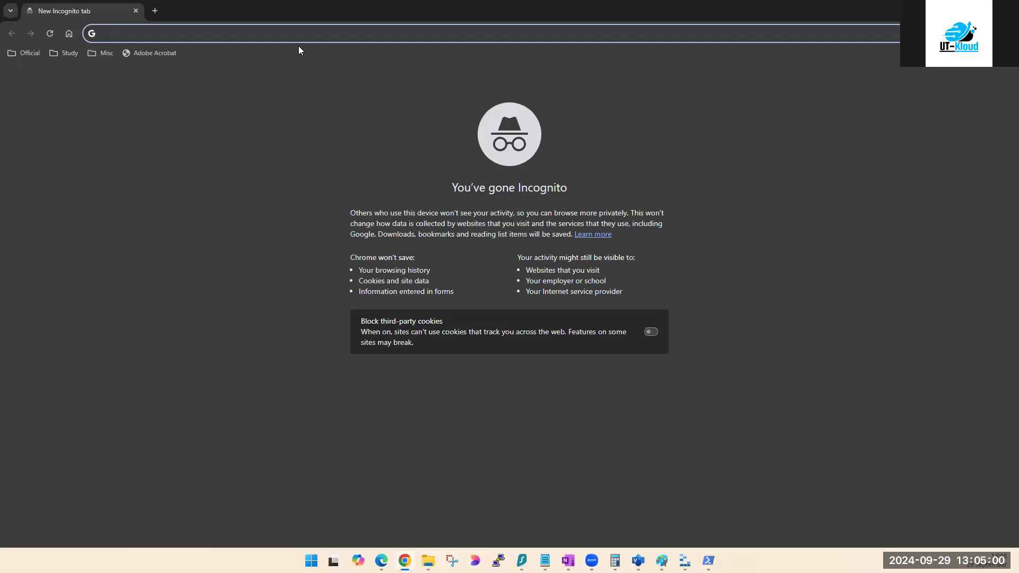
{"action": "key", "text": "ctrl+v"}
{"action": "key", "text": "Return"}
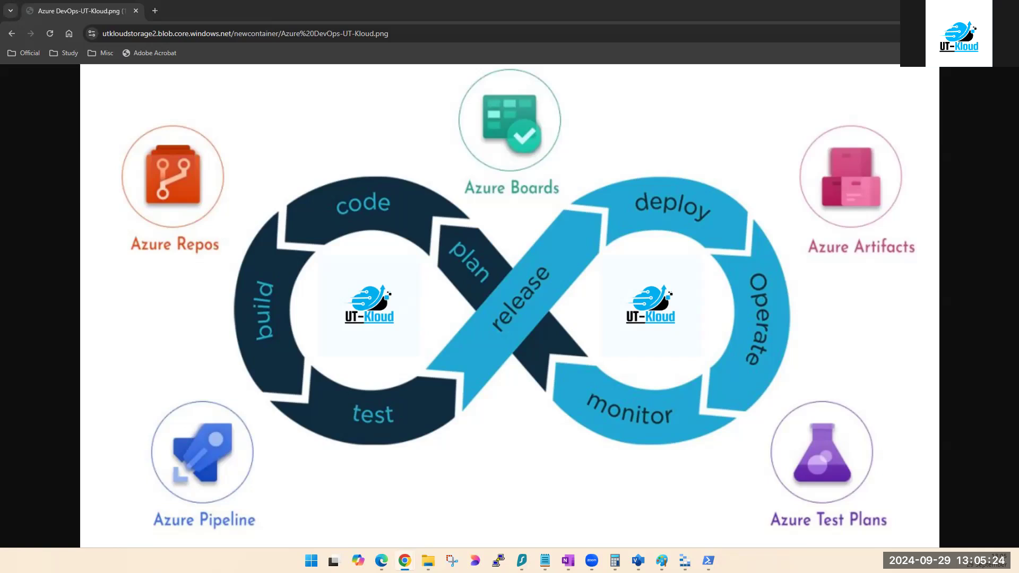
{"action": "key", "text": "alt+Tab"}
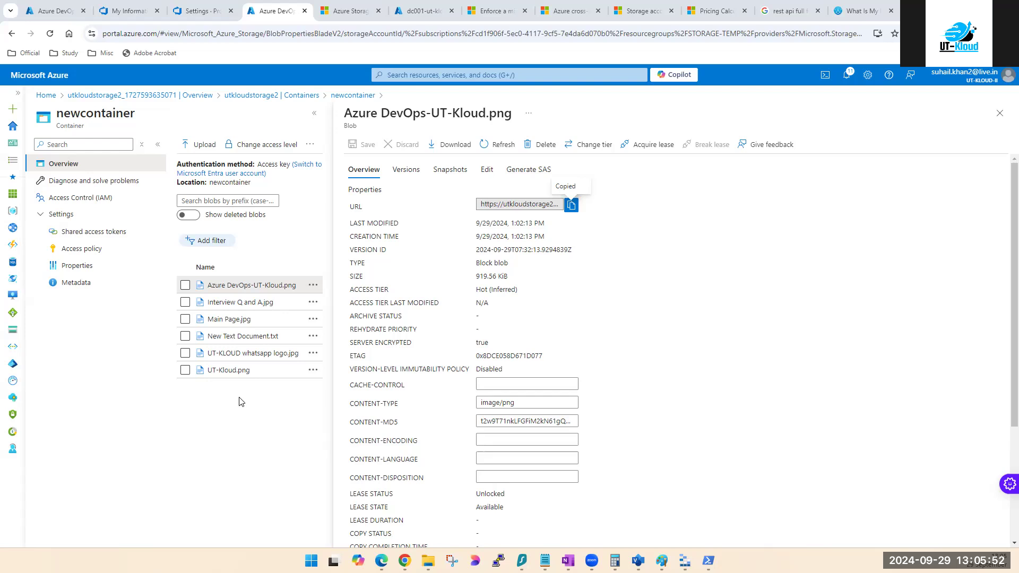
Step: Check the version list of Azure DevOps-UT-Kloud.png and return to its overview
{"action": "left_click", "coordinate": [407, 170]}
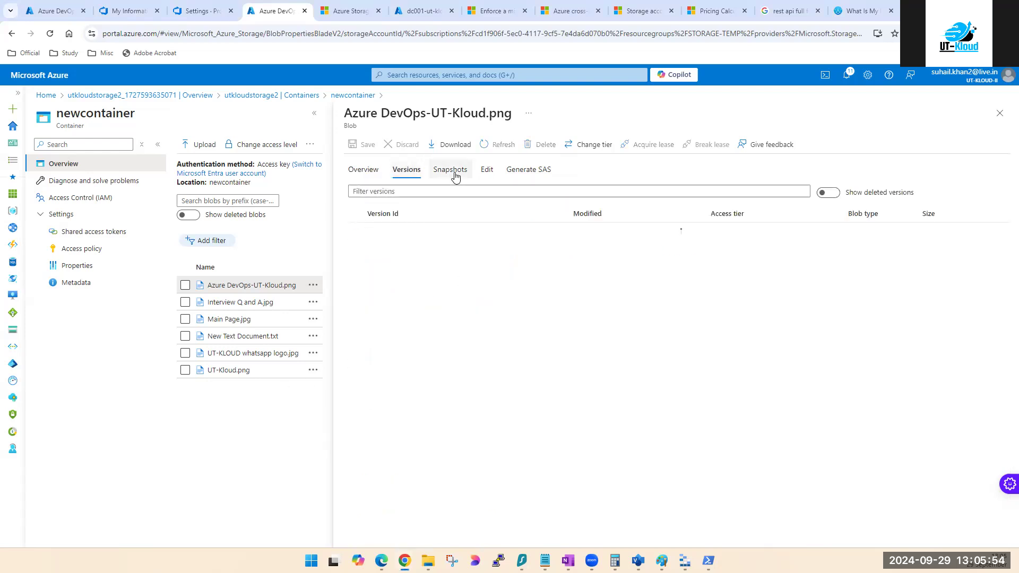
{"action": "left_click", "coordinate": [359, 176]}
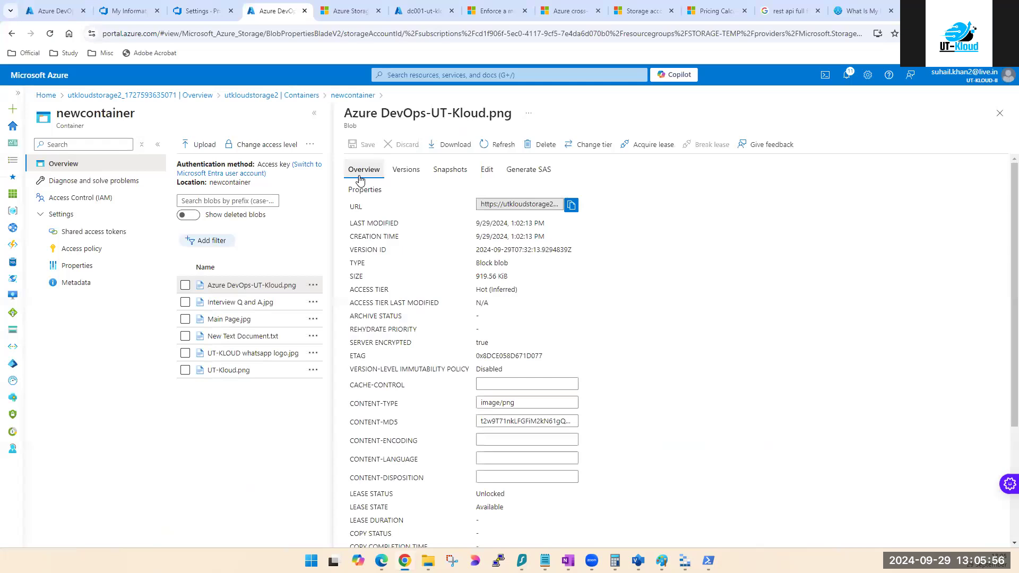